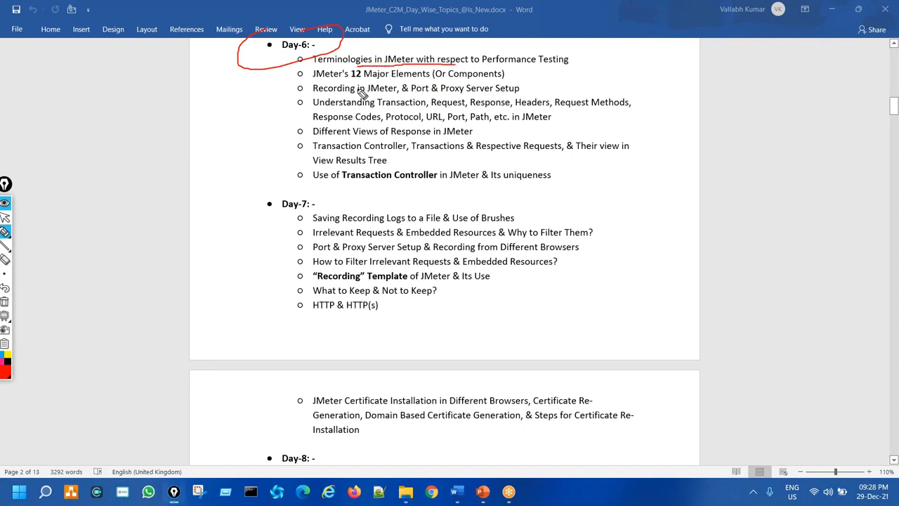
- Mark up the Day-6 topics with red pen, including the 12 Major Elements and View Results Tree bullets, and clear the annotations
{"action": "left_click_drag", "start_coordinate": [346, 81], "coordinate": [458, 77]}
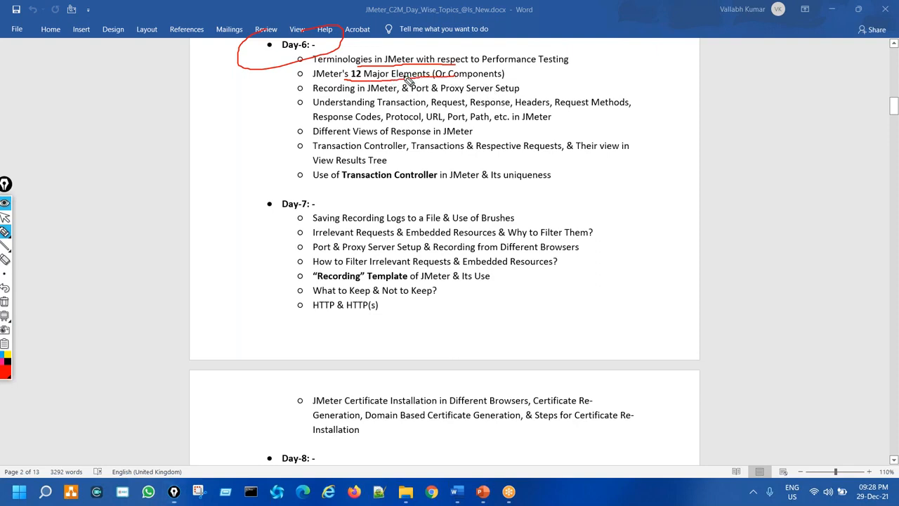
{"action": "mouse_move", "coordinate": [398, 82]}
{"action": "left_mouse_down"}
{"action": "mouse_move", "coordinate": [361, 98]}
{"action": "mouse_move", "coordinate": [356, 118]}
{"action": "mouse_move", "coordinate": [485, 83]}
{"action": "left_mouse_up"}
{"action": "left_click_drag", "start_coordinate": [385, 109], "coordinate": [555, 112]}
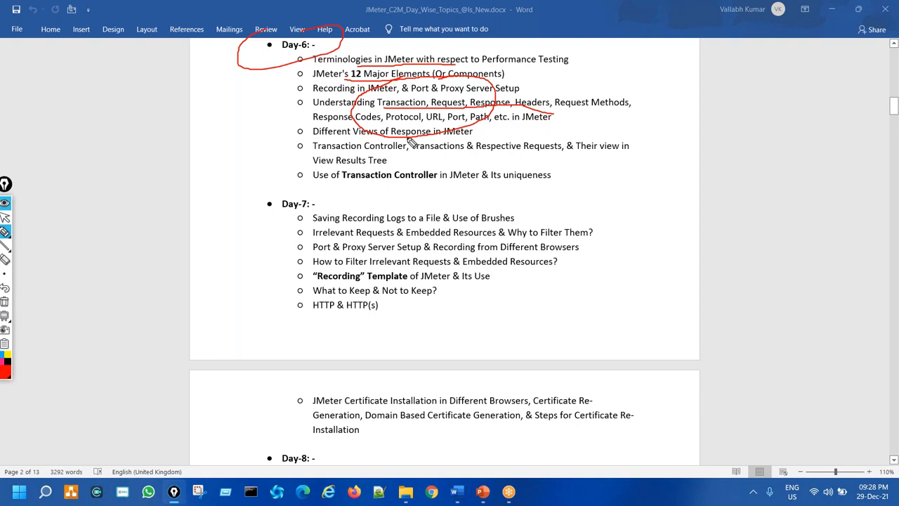
{"action": "mouse_move", "coordinate": [412, 141]}
{"action": "left_mouse_down"}
{"action": "mouse_move", "coordinate": [359, 173]}
{"action": "mouse_move", "coordinate": [363, 153]}
{"action": "left_mouse_up"}
{"action": "key", "text": "ctrl+shift+7"}
{"action": "mouse_move", "coordinate": [594, 128]}
{"action": "left_mouse_down"}
{"action": "mouse_move", "coordinate": [583, 138]}
{"action": "mouse_move", "coordinate": [642, 132]}
{"action": "mouse_move", "coordinate": [545, 140]}
{"action": "left_mouse_up"}
{"action": "mouse_move", "coordinate": [406, 177]}
{"action": "left_mouse_down"}
{"action": "mouse_move", "coordinate": [439, 150]}
{"action": "mouse_move", "coordinate": [434, 163]}
{"action": "left_mouse_up"}
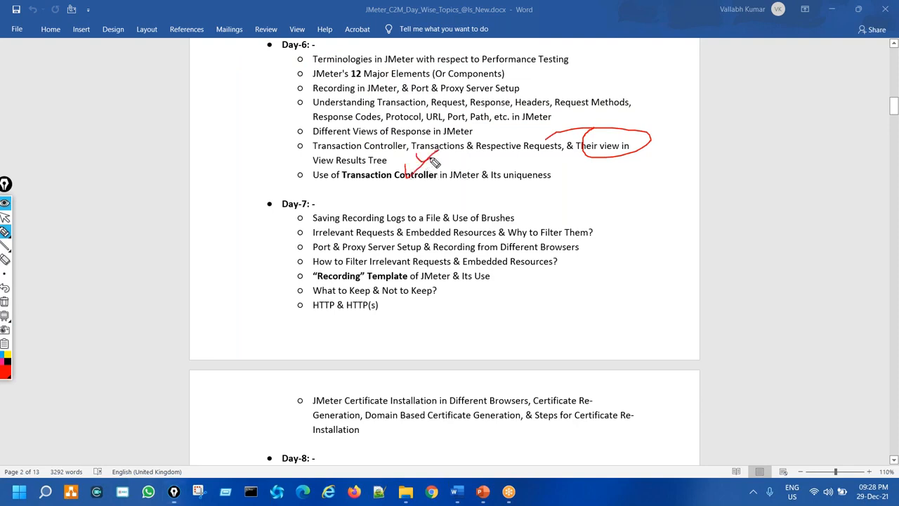
{"action": "key", "text": "ctrl+shift+7"}
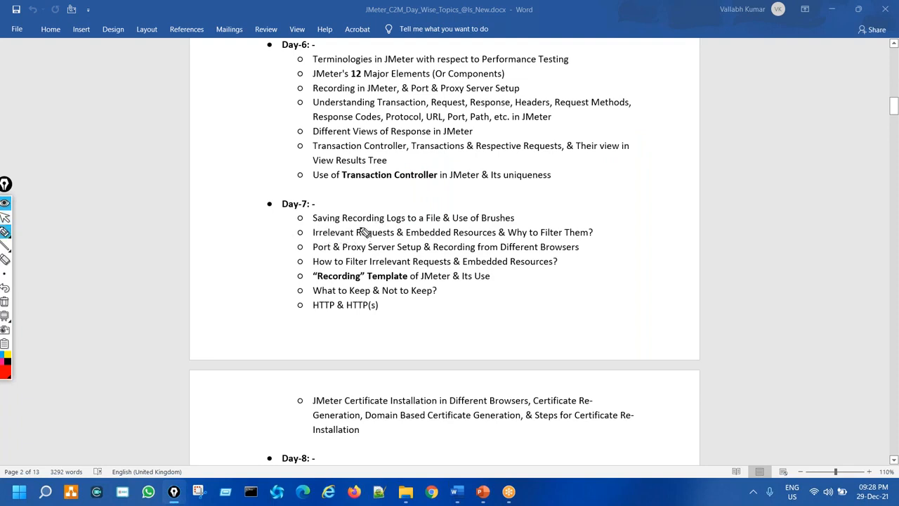
- Mark the recording-logs and irrelevant-requests bullets under Day-7 with red pen, and clear the annotations
{"action": "mouse_move", "coordinate": [344, 225]}
{"action": "left_mouse_down"}
{"action": "mouse_move", "coordinate": [417, 224]}
{"action": "mouse_move", "coordinate": [400, 209]}
{"action": "mouse_move", "coordinate": [425, 212]}
{"action": "left_mouse_up"}
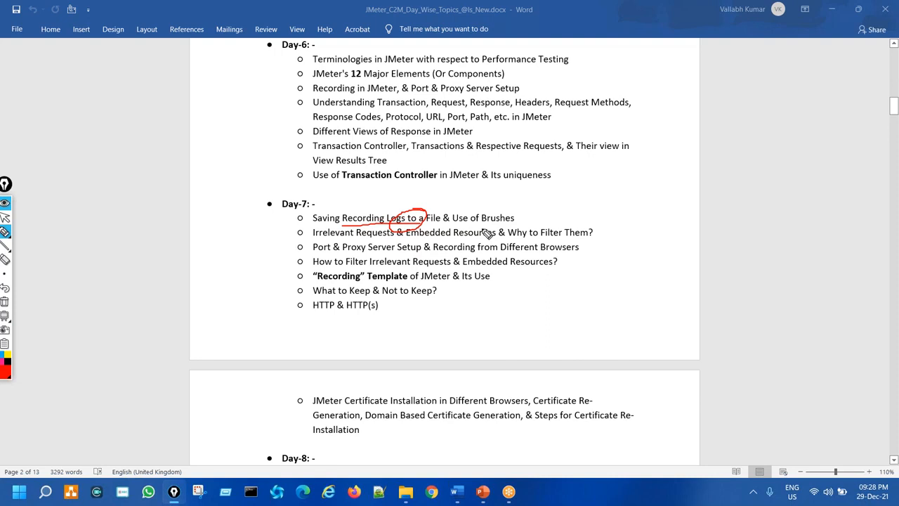
{"action": "key", "text": "ctrl+shift+7"}
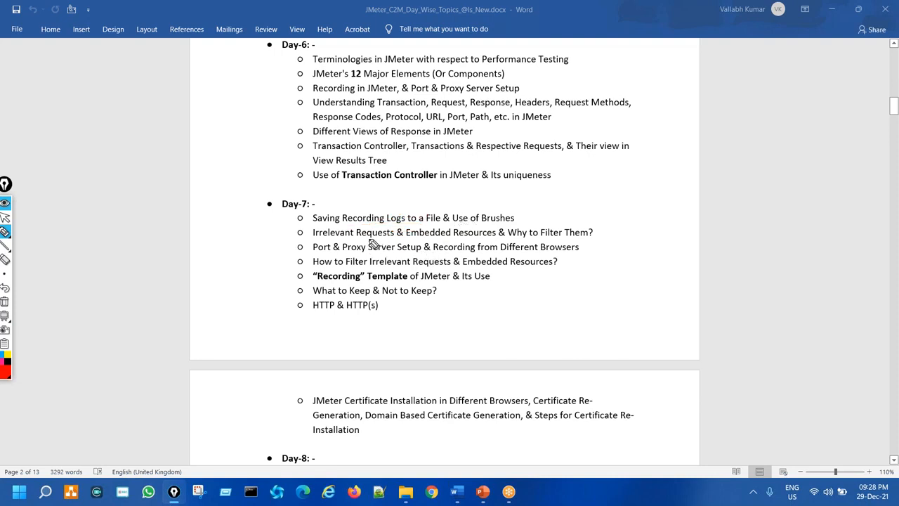
{"action": "left_click_drag", "start_coordinate": [363, 239], "coordinate": [443, 240]}
{"action": "mouse_move", "coordinate": [546, 218]}
{"action": "left_mouse_down"}
{"action": "mouse_move", "coordinate": [523, 238]}
{"action": "mouse_move", "coordinate": [546, 219]}
{"action": "left_mouse_up"}
{"action": "key", "text": "ctrl+shift+7"}
- Move the Day-7 bullet "Port & Proxy Server Setup & Recording from Different Browsers" to directly after "What to Keep & Not to Keep?"
{"action": "key", "text": "ctrl+shift+2"}
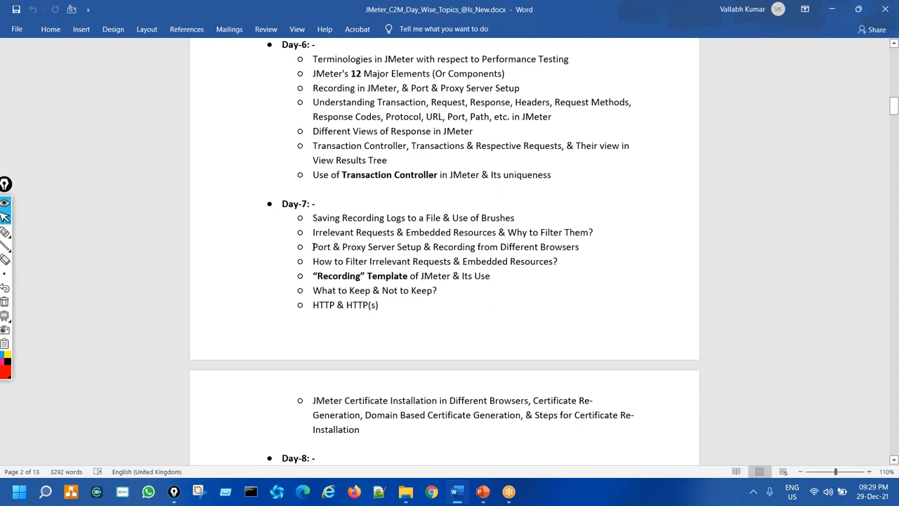
{"action": "triple_click", "coordinate": [582, 246]}
{"action": "key", "text": "ctrl+c"}
{"action": "key", "text": "Delete"}
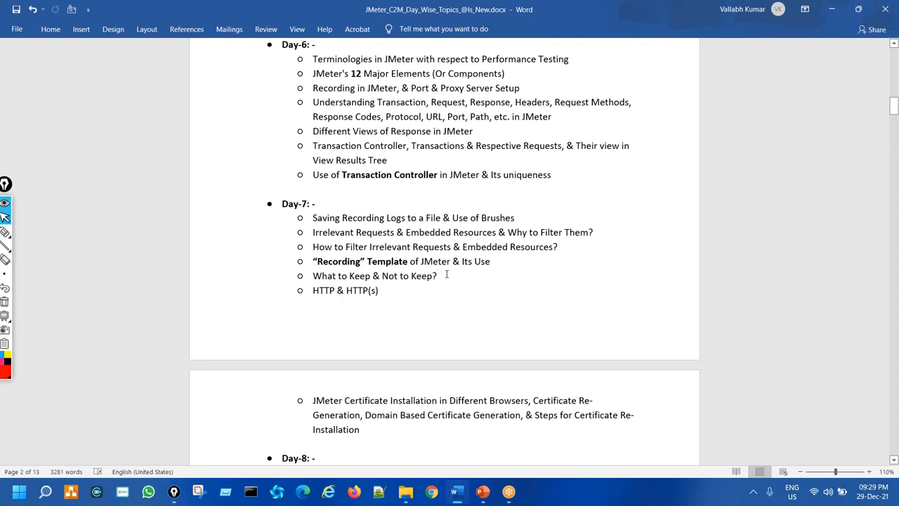
{"action": "key", "text": "Return"}
{"action": "key", "text": "ctrl+v"}
{"action": "key", "text": "BackSpace"}
{"action": "key", "text": "BackSpace"}
{"action": "key", "text": "BackSpace"}
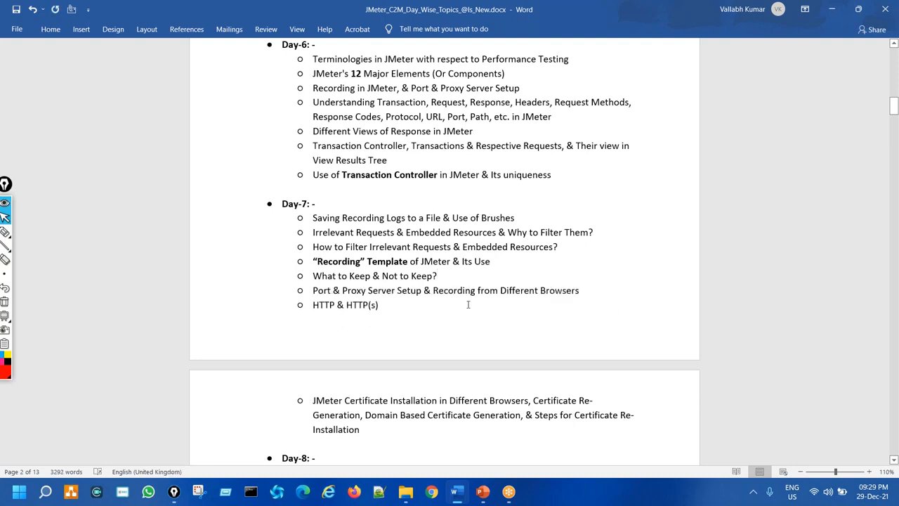
- Underline "Requests" in the "How to Filter" bullet, mark the end of the recording-logs bullet with the pen, and clear the annotations
{"action": "scroll", "coordinate": [468, 314], "scroll_direction": "down", "scroll_amount": 1}
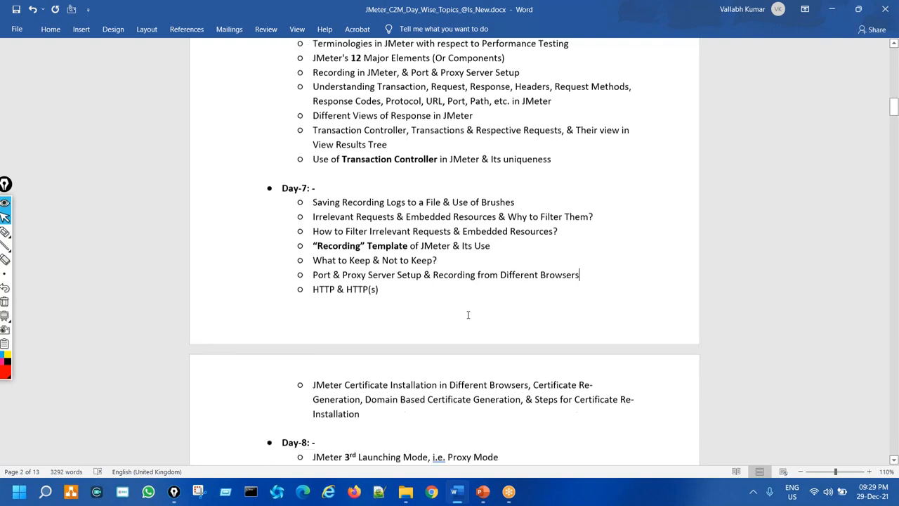
{"action": "scroll", "coordinate": [467, 314], "scroll_direction": "down", "scroll_amount": 5}
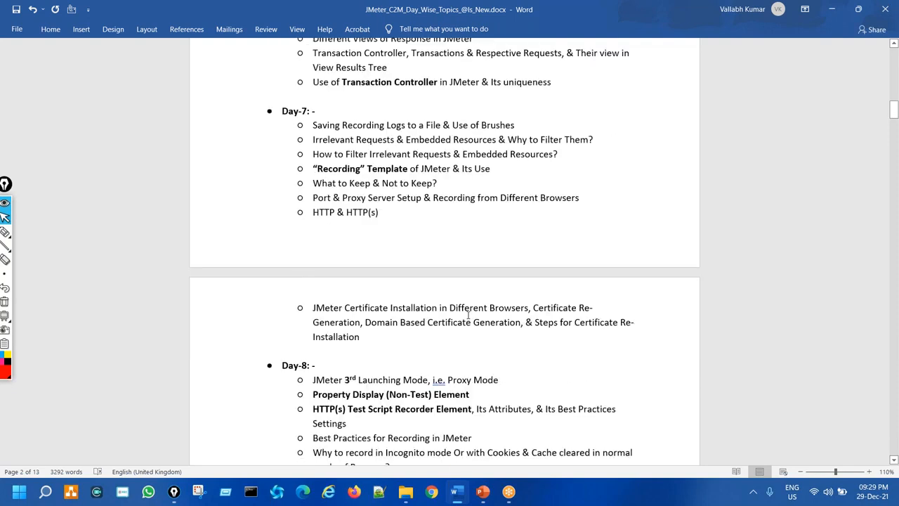
{"action": "scroll", "coordinate": [467, 314], "scroll_direction": "up", "scroll_amount": 4}
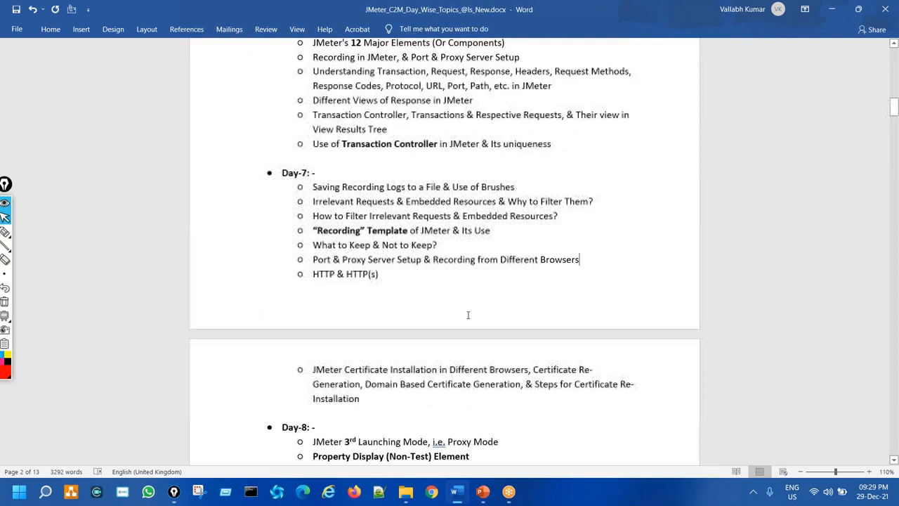
{"action": "key", "text": "ctrl+shift+3"}
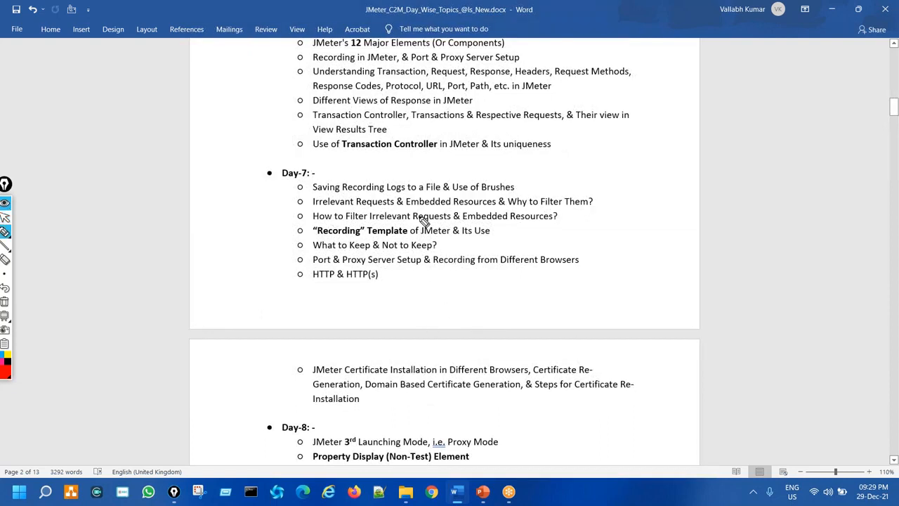
{"action": "left_click_drag", "start_coordinate": [403, 226], "coordinate": [458, 215]}
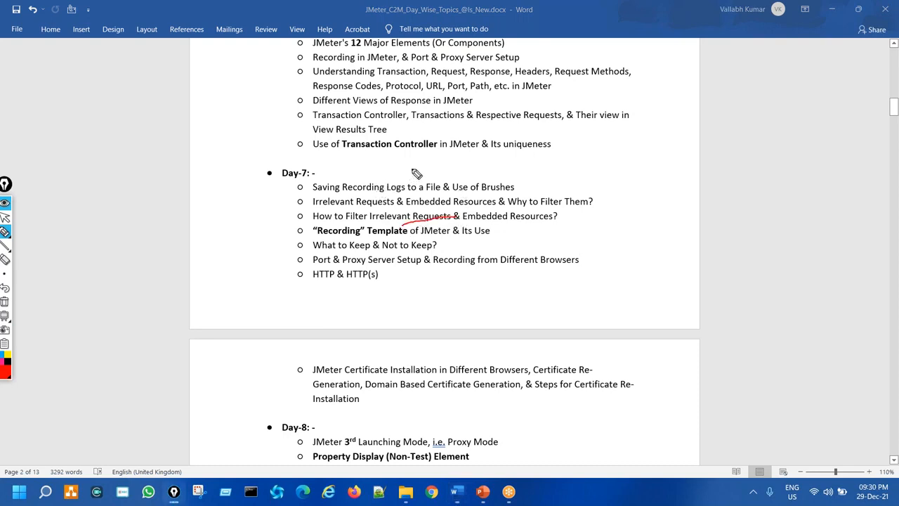
{"action": "mouse_move", "coordinate": [413, 170]}
{"action": "left_mouse_down"}
{"action": "mouse_move", "coordinate": [380, 171]}
{"action": "mouse_move", "coordinate": [371, 197]}
{"action": "mouse_move", "coordinate": [404, 212]}
{"action": "mouse_move", "coordinate": [436, 189]}
{"action": "left_mouse_up"}
{"action": "key", "text": "ctrl+shift+7"}
- Delete "& Use of Brushes" from the first Day-7 bullet so it reads "Saving Recording Logs to a File"
{"action": "key", "text": "ctrl+shift+2"}
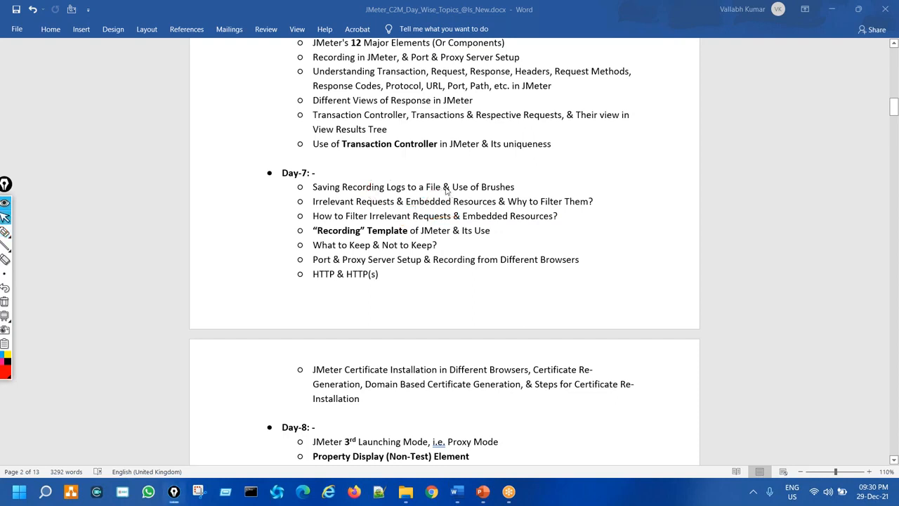
{"action": "left_click", "coordinate": [580, 260]}
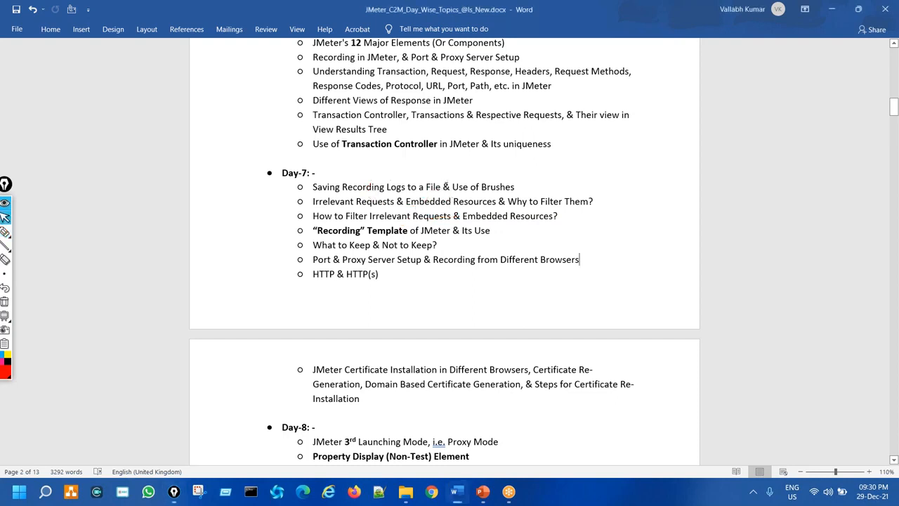
{"action": "left_click_drag", "start_coordinate": [445, 186], "coordinate": [514, 185]}
{"action": "key", "text": "Delete"}
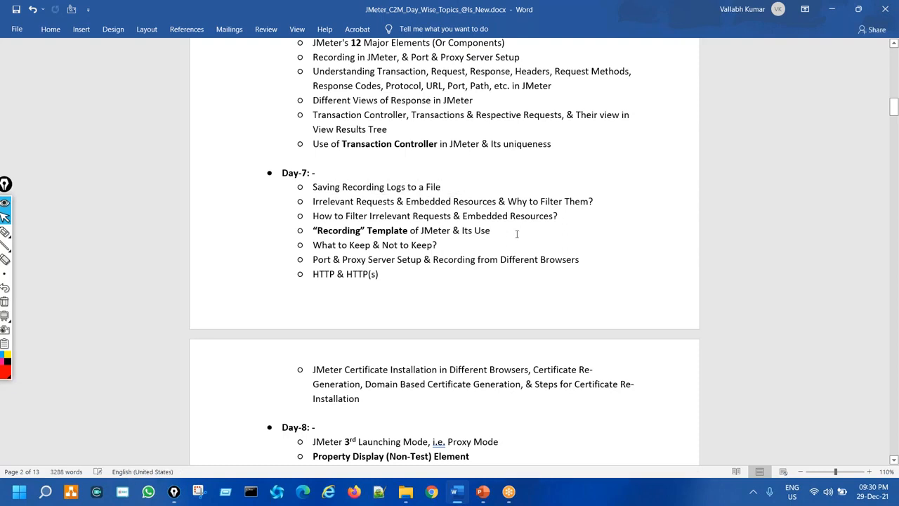
- Mark the "How to Filter Irrelevant Requests & Embedded Resources?" bullet with the pen, and clear the annotation
{"action": "key", "text": "ctrl+shift+1"}
{"action": "mouse_move", "coordinate": [363, 224]}
{"action": "left_mouse_down"}
{"action": "mouse_move", "coordinate": [331, 219]}
{"action": "mouse_move", "coordinate": [320, 247]}
{"action": "mouse_move", "coordinate": [383, 246]}
{"action": "mouse_move", "coordinate": [369, 220]}
{"action": "mouse_move", "coordinate": [357, 218]}
{"action": "left_mouse_up"}
{"action": "key", "text": "ctrl+shift+7"}
{"action": "key", "text": "ctrl+shift+1"}
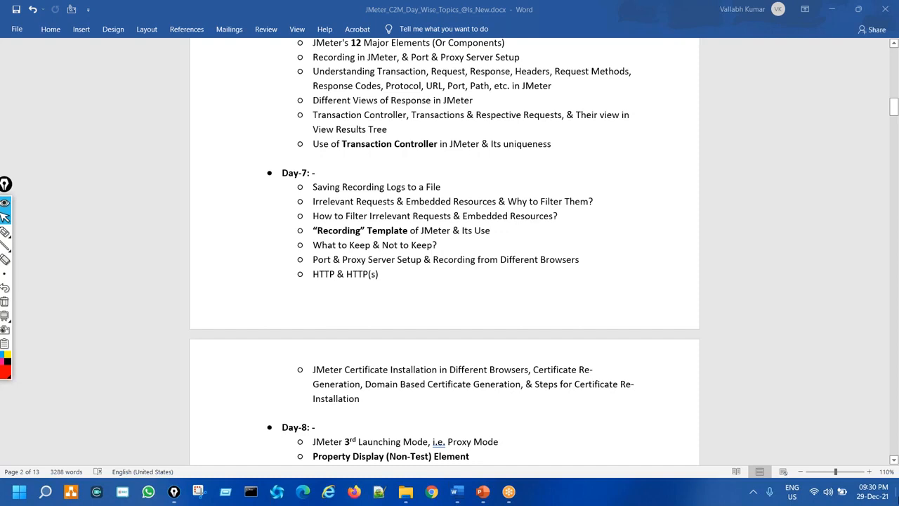
- Launch Apache JMeter from the jmeter.bat shortcut, minimise its console window and bring the JMeter window to the front
{"action": "key", "text": "super+d"}
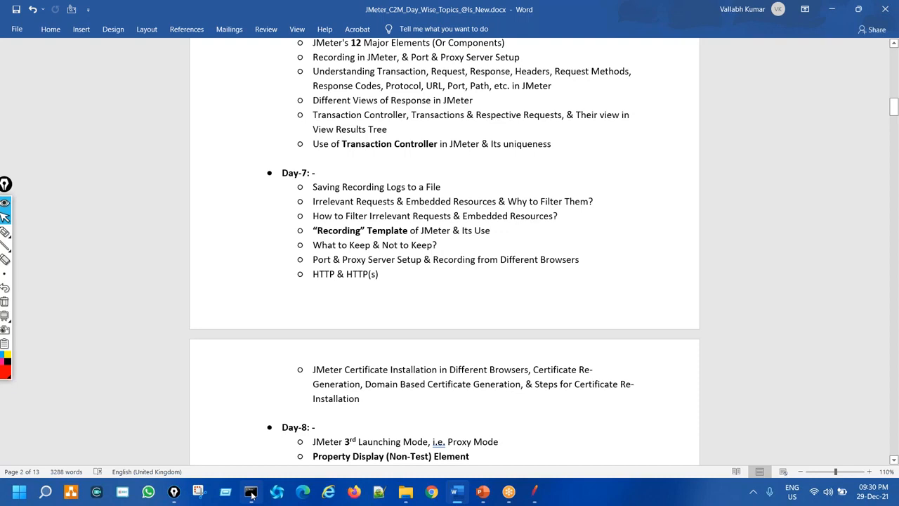
{"action": "left_click", "coordinate": [252, 493]}
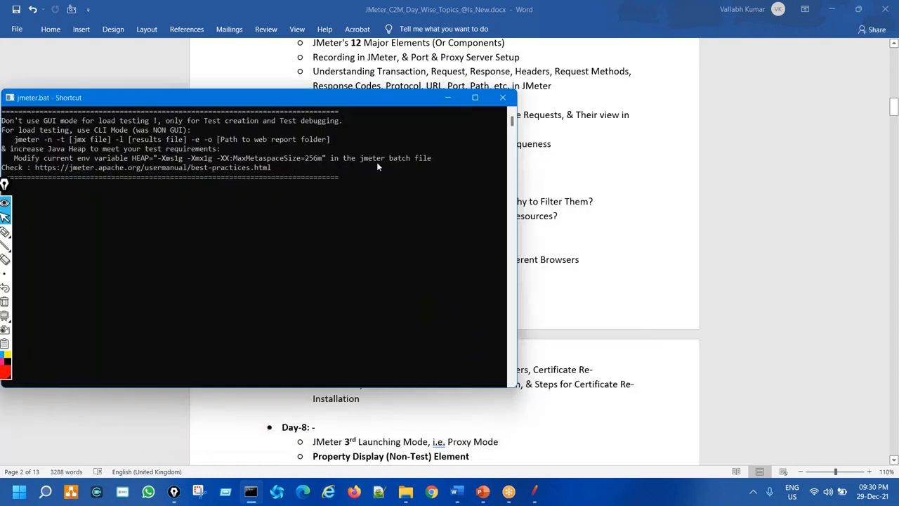
{"action": "left_click", "coordinate": [443, 100]}
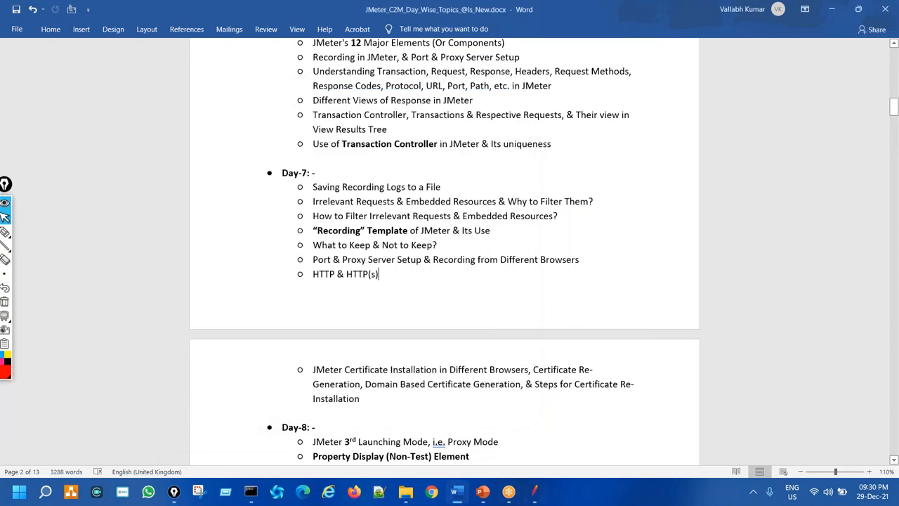
{"action": "left_click", "coordinate": [541, 501]}
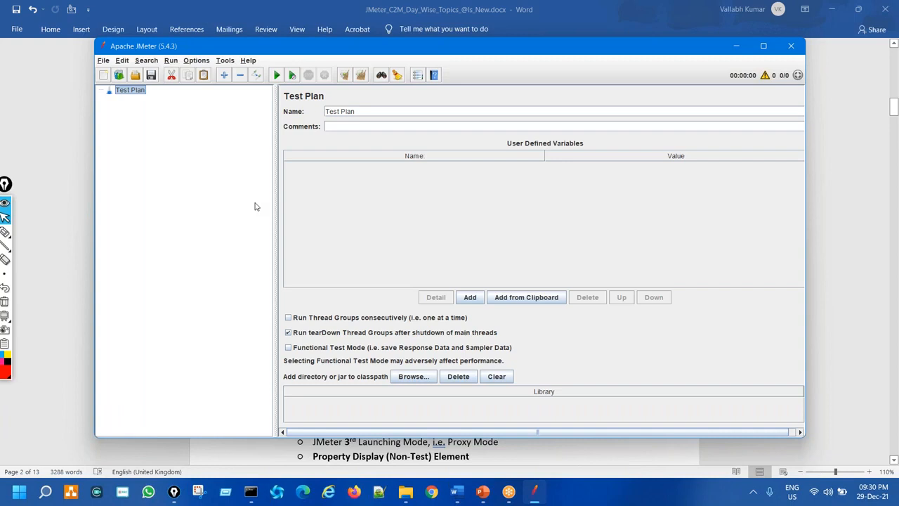
- Enlarge the JMeter interface text by two zoom levels and reposition its window lower and further right on the screen
{"action": "key", "text": "ctrl+plus"}
{"action": "key", "text": "ctrl+plus"}
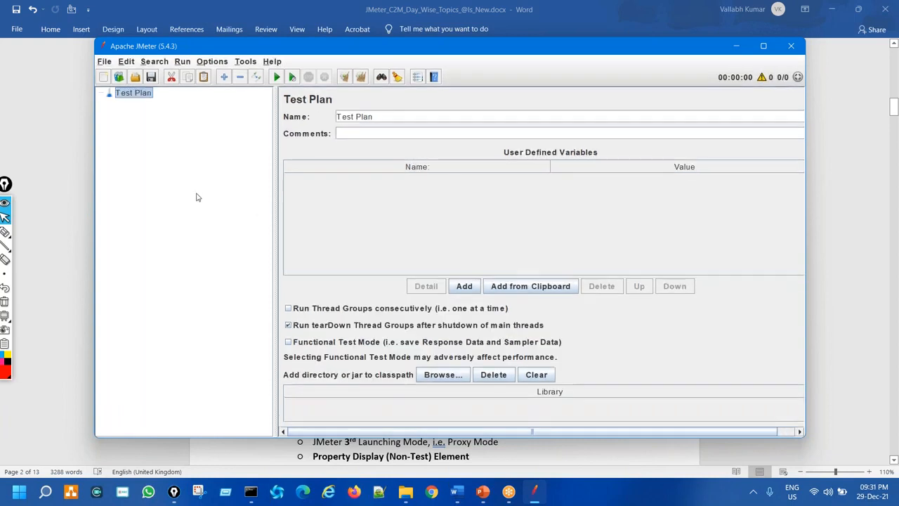
{"action": "left_click_drag", "start_coordinate": [302, 51], "coordinate": [445, 78]}
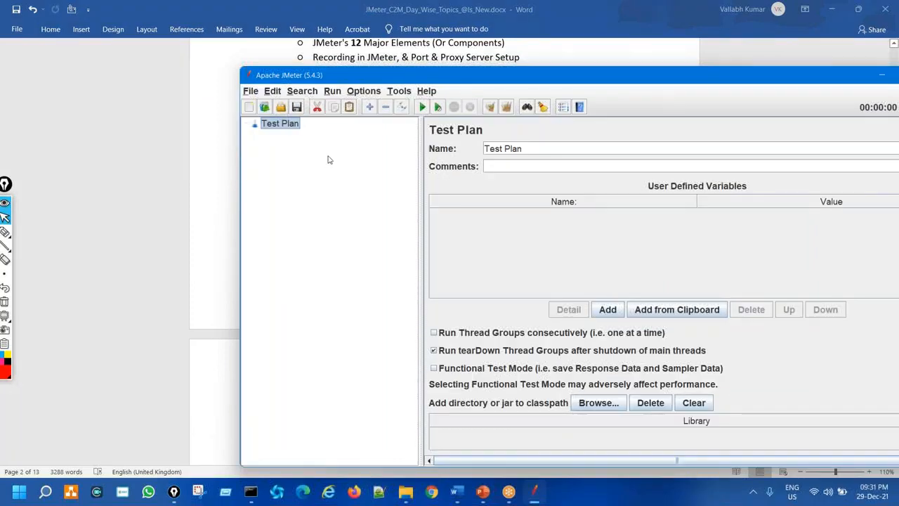
- Add a Thread Group to the Test Plan
{"action": "right_click", "coordinate": [287, 125]}
{"action": "mouse_move", "coordinate": [301, 133]}
{"action": "mouse_move", "coordinate": [477, 133]}
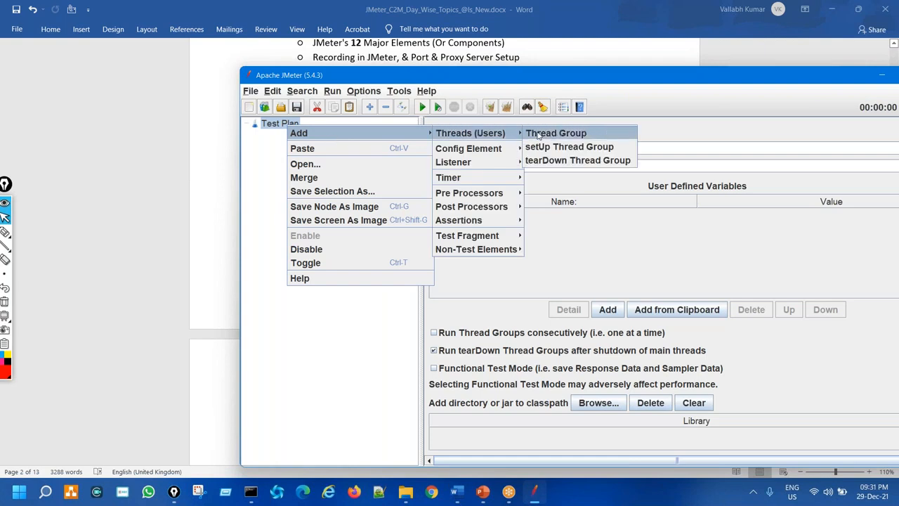
{"action": "left_click", "coordinate": [535, 132]}
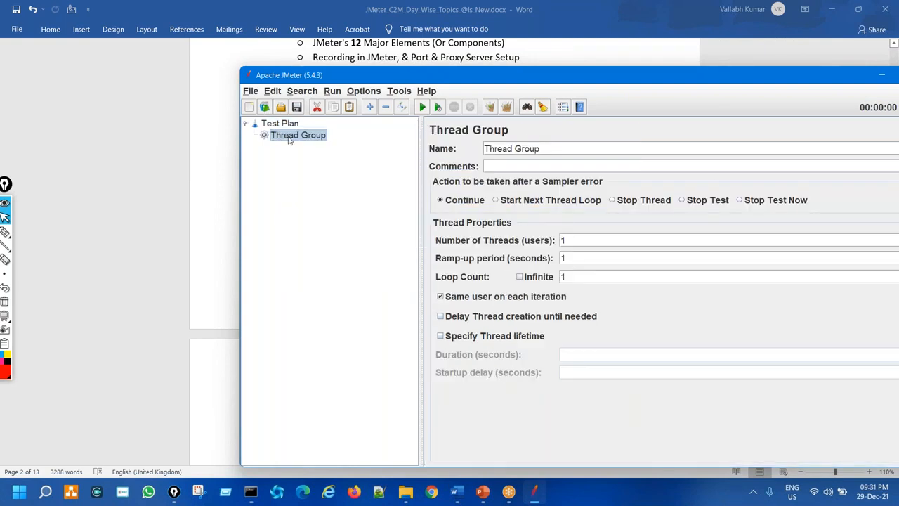
- Add a Recording Controller under the Thread Group
{"action": "right_click", "coordinate": [288, 137]}
{"action": "mouse_move", "coordinate": [309, 145]}
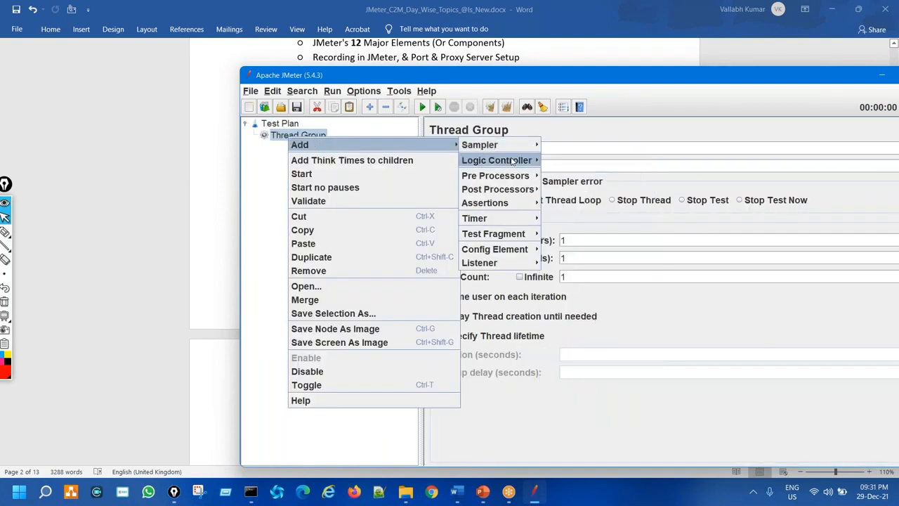
{"action": "mouse_move", "coordinate": [516, 161]}
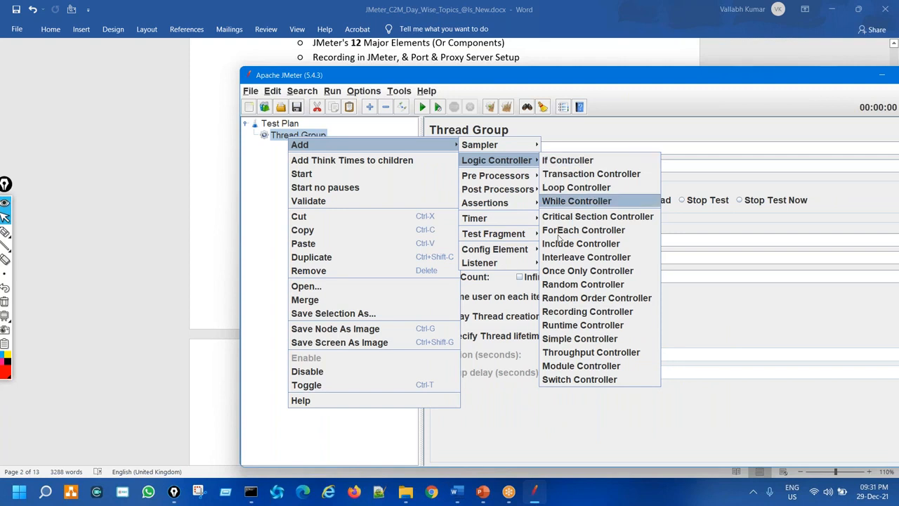
{"action": "left_click", "coordinate": [578, 315]}
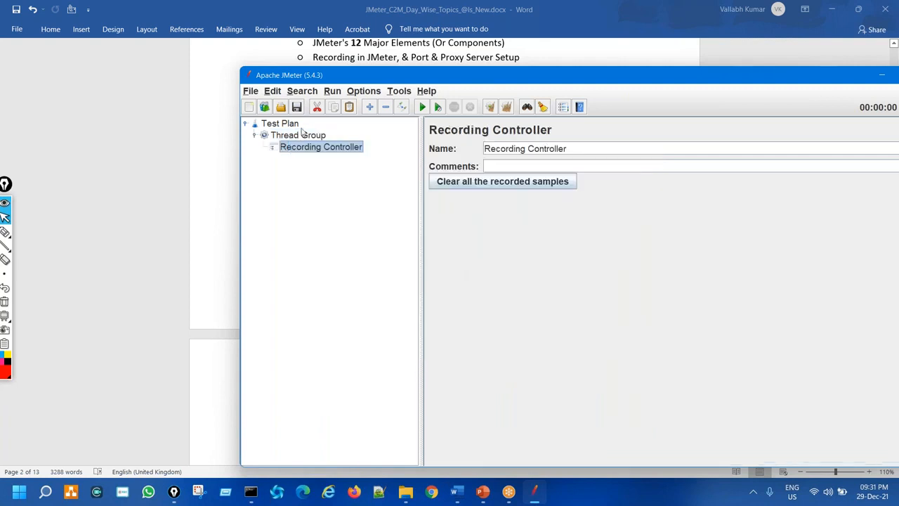
- Add a View Results Tree listener under the Thread Group
{"action": "left_click", "coordinate": [302, 135]}
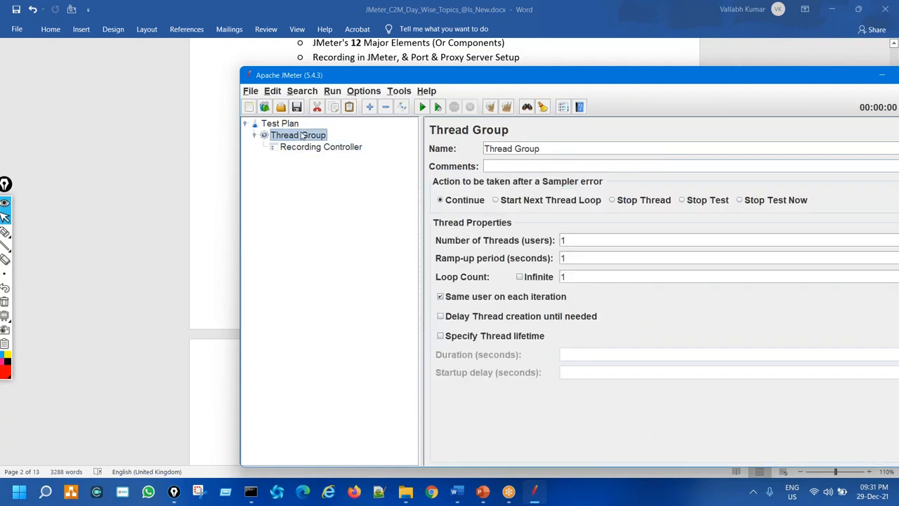
{"action": "right_click", "coordinate": [302, 135]}
{"action": "mouse_move", "coordinate": [312, 139]}
{"action": "mouse_move", "coordinate": [531, 260]}
{"action": "left_click", "coordinate": [622, 258]}
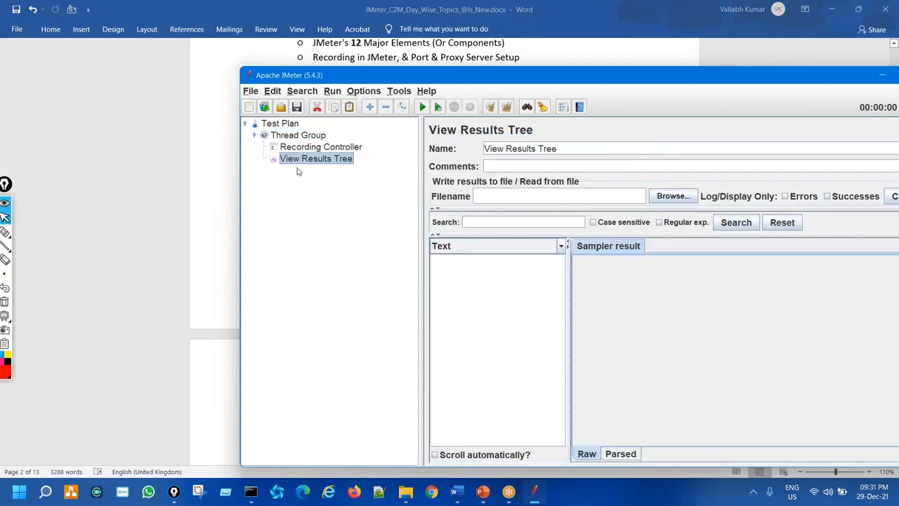
- Add the HTTP(S) Test Script Recorder non-test element to the Test Plan
{"action": "left_click", "coordinate": [283, 125]}
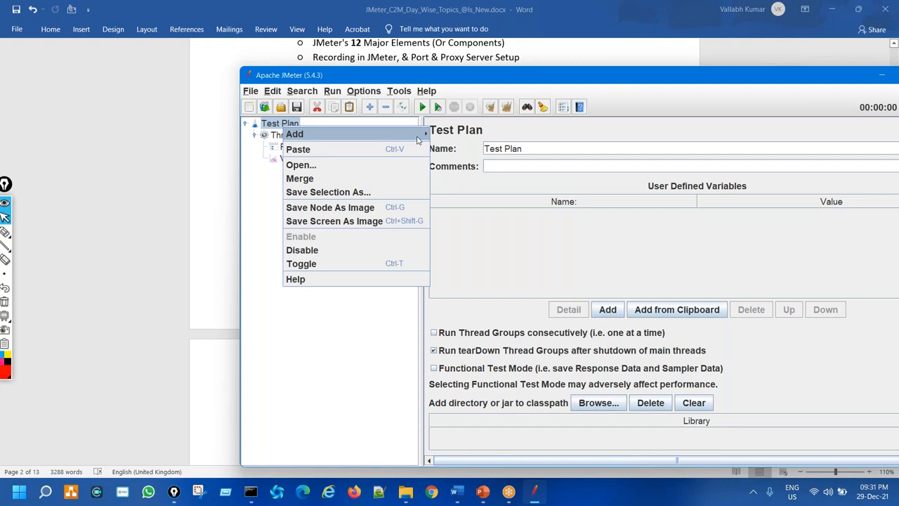
{"action": "mouse_move", "coordinate": [419, 134]}
{"action": "mouse_move", "coordinate": [492, 250]}
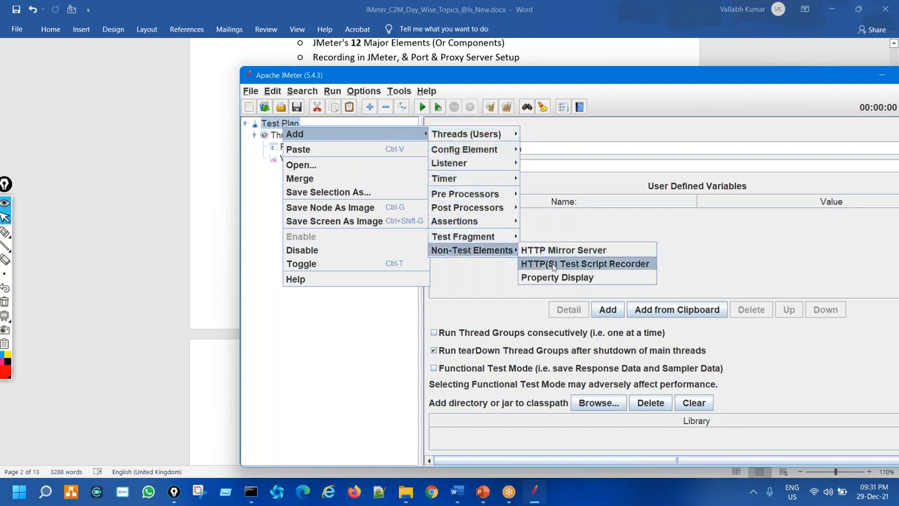
{"action": "left_click", "coordinate": [554, 264]}
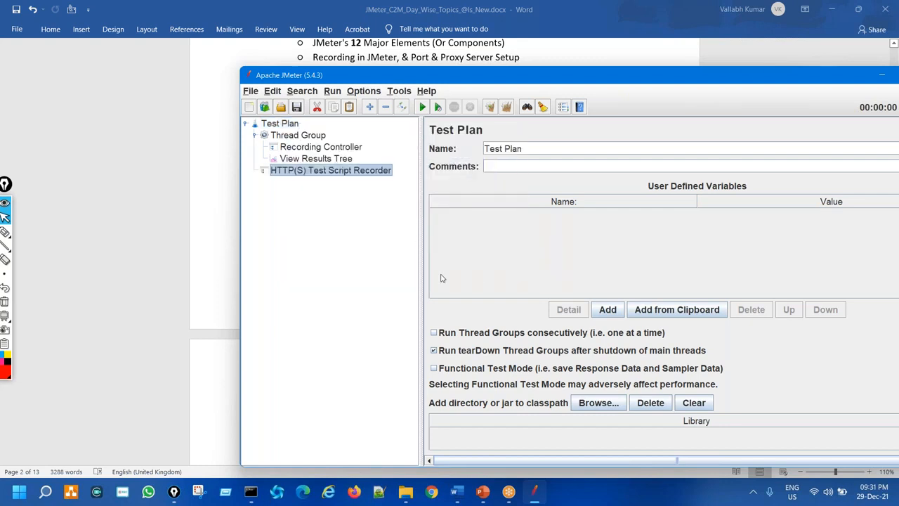
- Add a View Results Tree listener under the HTTP(S) Test Script Recorder and maximize the JMeter window
{"action": "right_click", "coordinate": [314, 171]}
{"action": "mouse_move", "coordinate": [393, 178]}
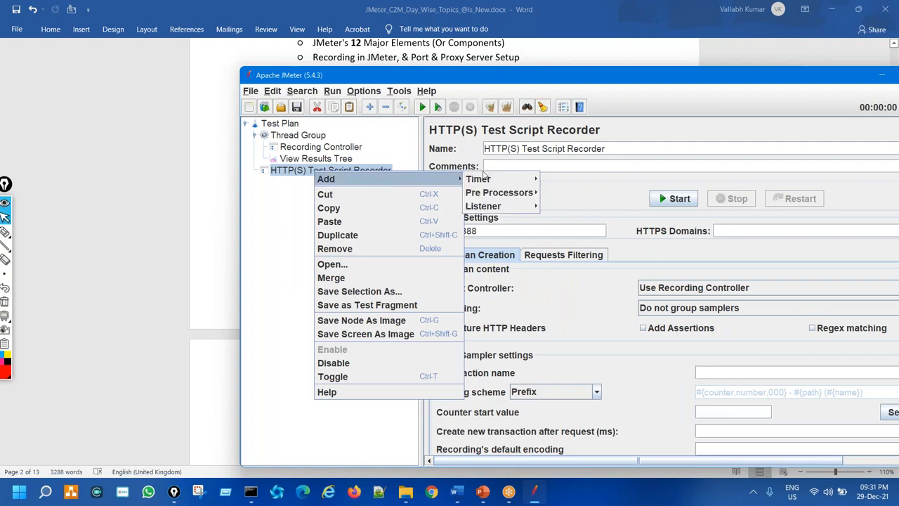
{"action": "mouse_move", "coordinate": [520, 205]}
{"action": "left_click", "coordinate": [555, 207]}
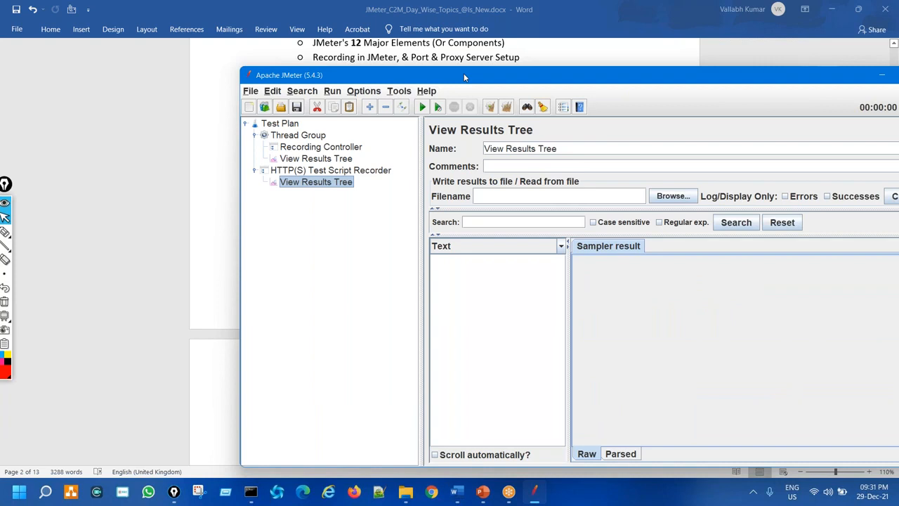
{"action": "left_click_drag", "start_coordinate": [464, 77], "coordinate": [454, 76]}
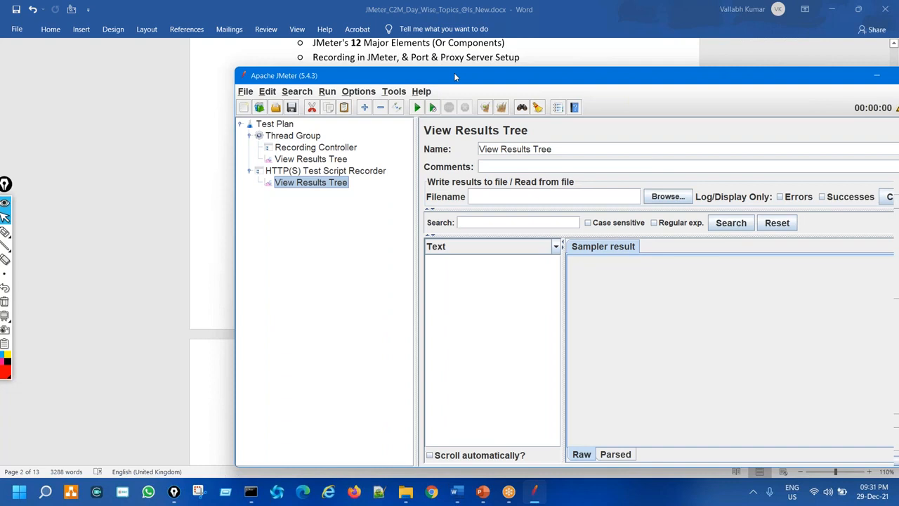
{"action": "double_click", "coordinate": [454, 72]}
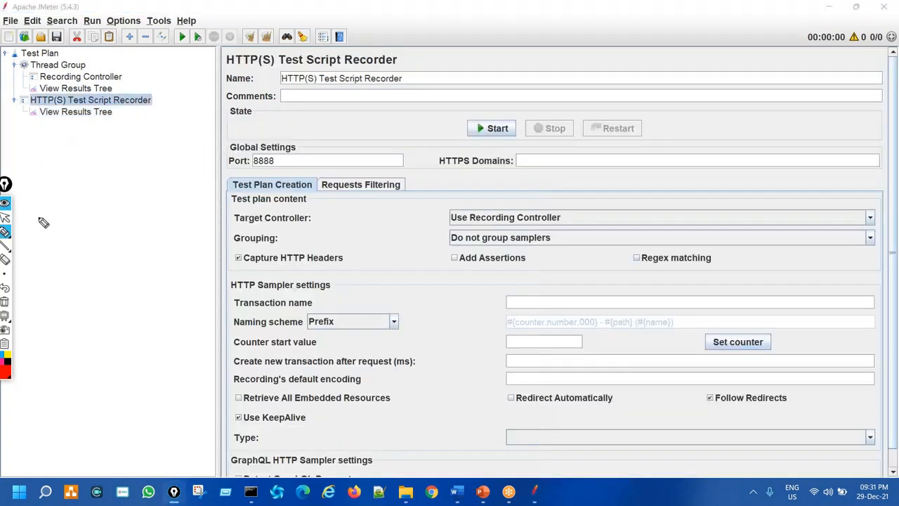
- Circle the recorder's title and its Start control with the red screen pen, and clear the marks
{"action": "left_click_drag", "start_coordinate": [357, 41], "coordinate": [351, 43]}
{"action": "mouse_move", "coordinate": [518, 111]}
{"action": "left_mouse_down"}
{"action": "mouse_move", "coordinate": [482, 113]}
{"action": "mouse_move", "coordinate": [453, 149]}
{"action": "mouse_move", "coordinate": [534, 161]}
{"action": "mouse_move", "coordinate": [518, 112]}
{"action": "left_mouse_up"}
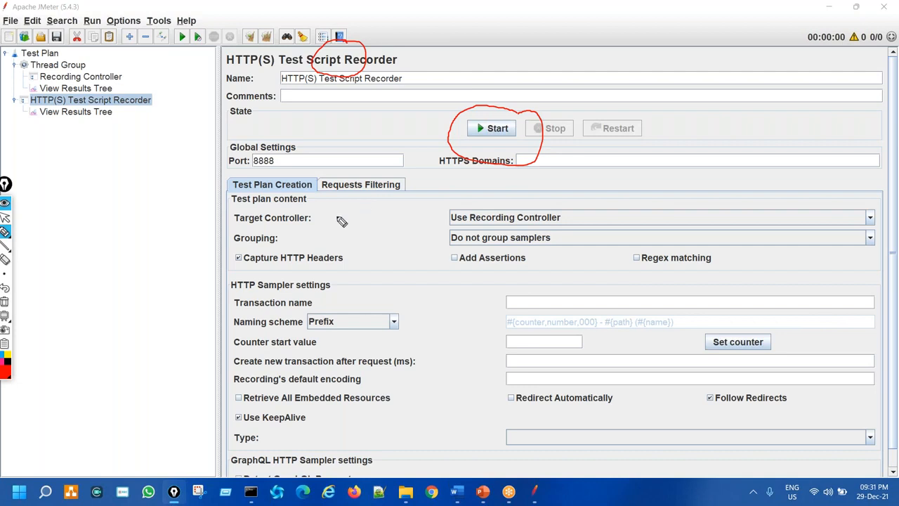
{"action": "key", "text": "ctrl+shift+7"}
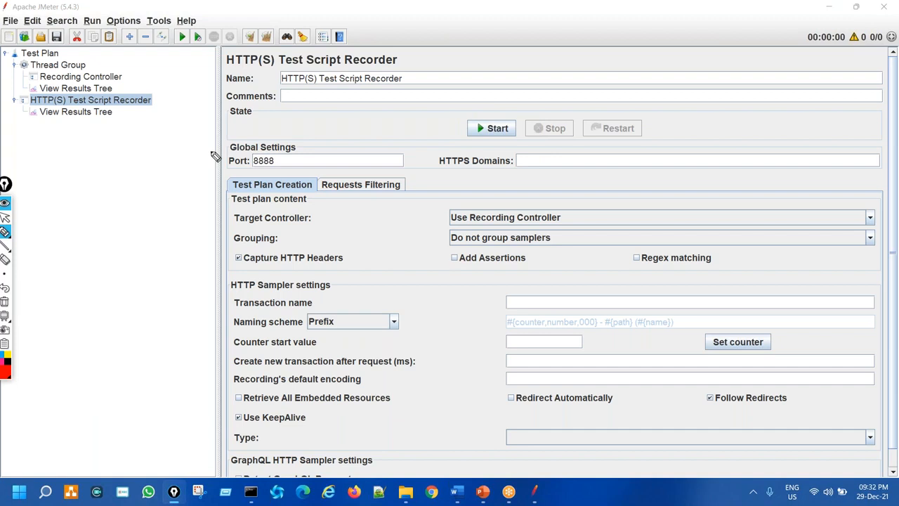
{"action": "key", "text": "ctrl+shift+1"}
- Switch to the Word topics document, underline the Day-7 "Recording" Template topic with the screen pen, and clear the mark
{"action": "left_click", "coordinate": [455, 494]}
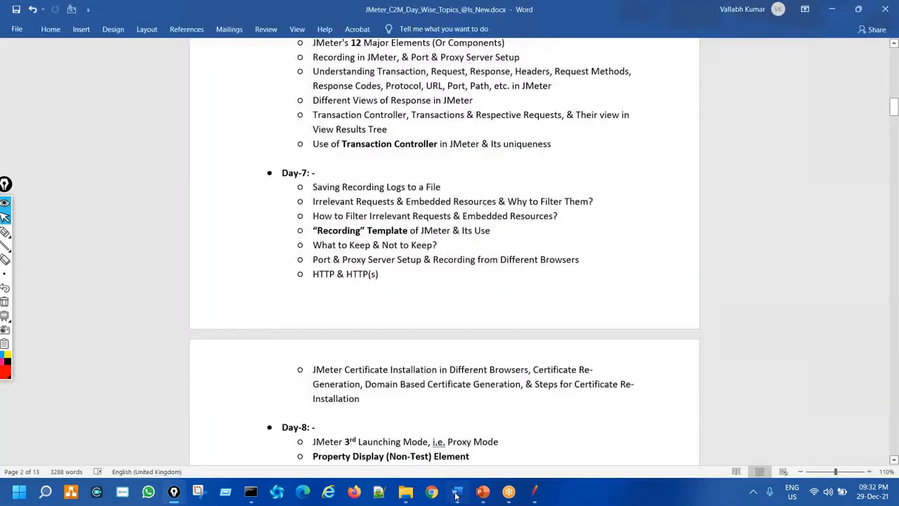
{"action": "key", "text": "ctrl+shift+3"}
{"action": "left_click_drag", "start_coordinate": [320, 238], "coordinate": [424, 238]}
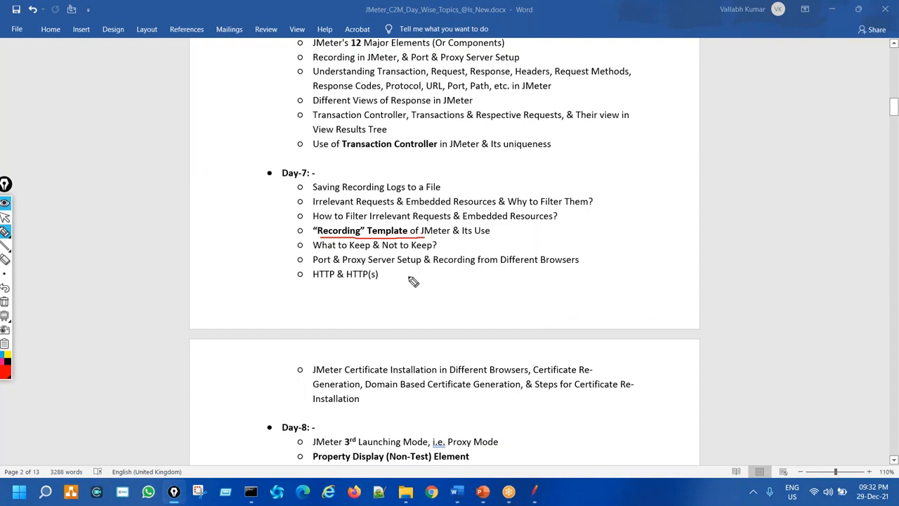
{"action": "key", "text": "ctrl+shift+7"}
{"action": "key", "text": "ctrl+shift+2"}
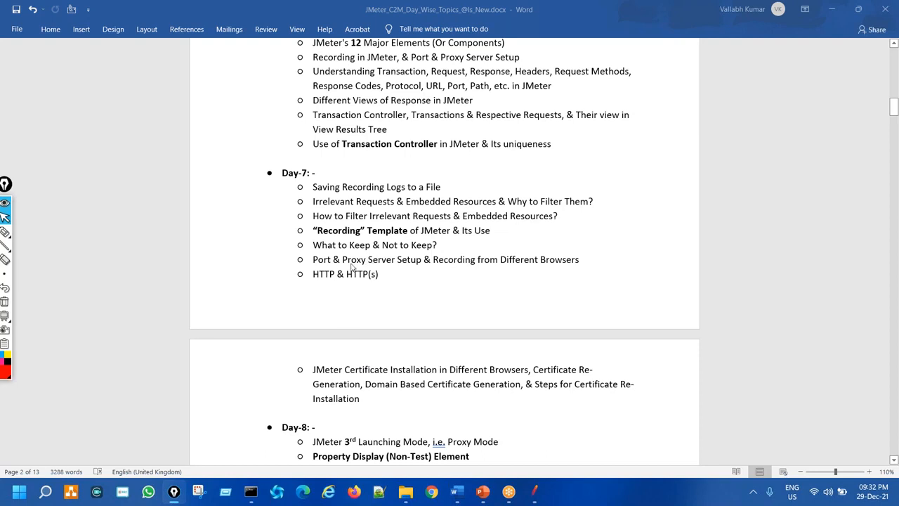
- Move the Day-7 topic "Port & Proxy Server Setup & Recording from Different Browsers" directly below "Irrelevant Requests & Embedded Resources & Why to Filter Them?"
{"action": "left_click", "coordinate": [379, 273]}
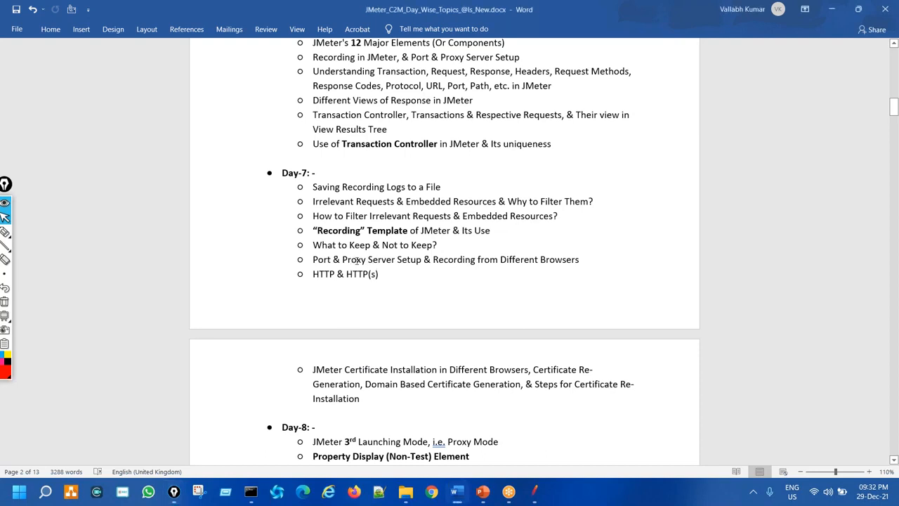
{"action": "left_click", "coordinate": [313, 259]}
{"action": "left_click", "coordinate": [589, 259], "text": "shift"}
{"action": "key", "text": "ctrl+c"}
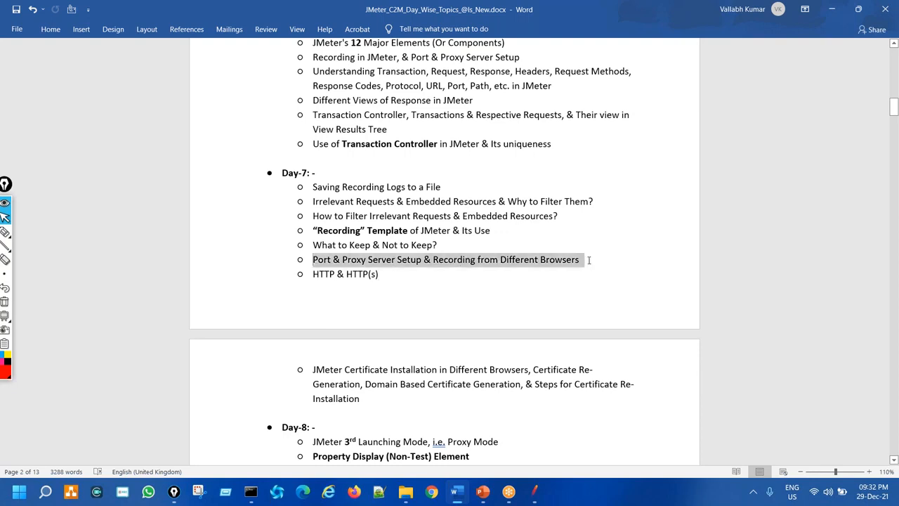
{"action": "key", "text": "Delete"}
{"action": "left_click", "coordinate": [598, 200]}
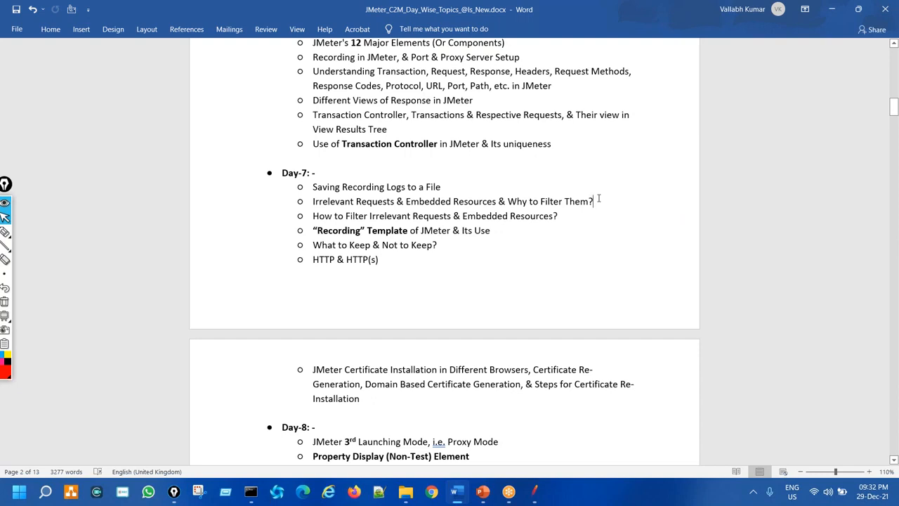
{"action": "key", "text": "Return"}
{"action": "key", "text": "ctrl+v"}
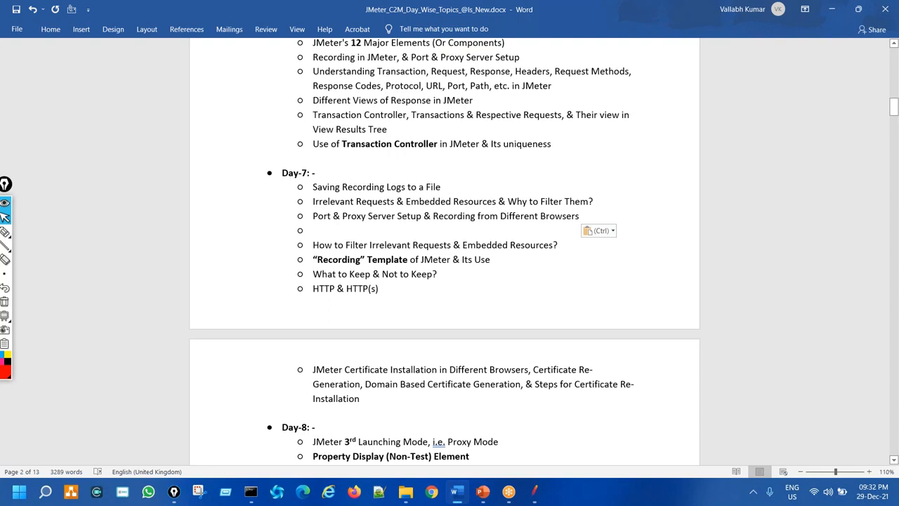
{"action": "key", "text": "BackSpace"}
{"action": "key", "text": "BackSpace"}
{"action": "key", "text": "BackSpace"}
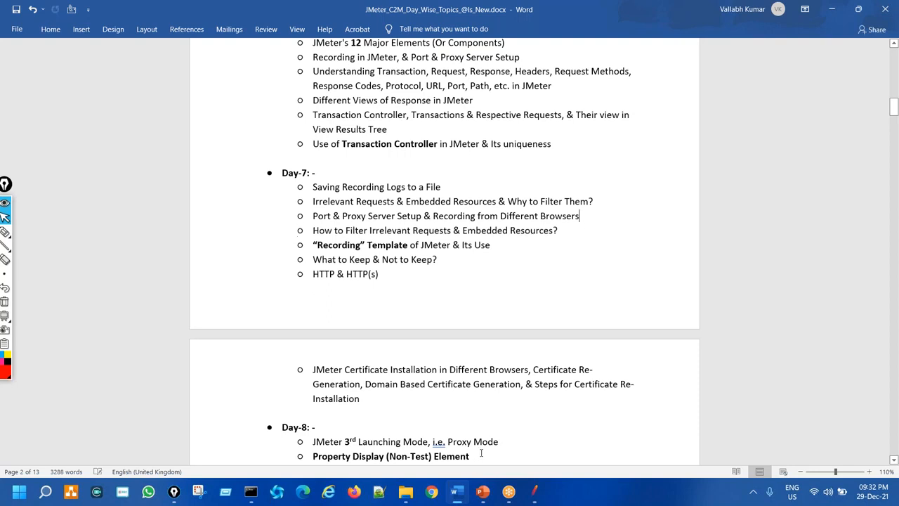
- Switch to the PowerPoint deck and view the Demo Day - 7 slides up to the filtering of irrelevant requests
{"action": "left_click", "coordinate": [483, 491]}
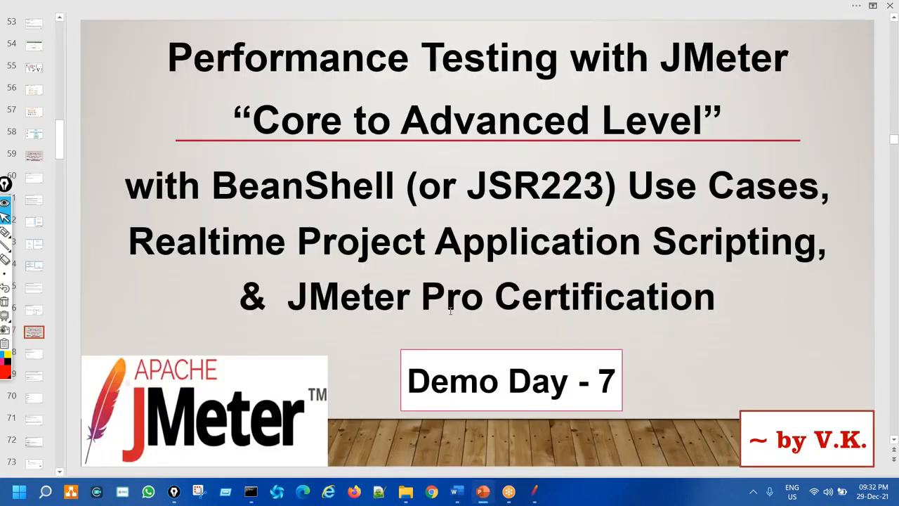
{"action": "scroll", "coordinate": [450, 311], "scroll_direction": "down", "scroll_amount": 1}
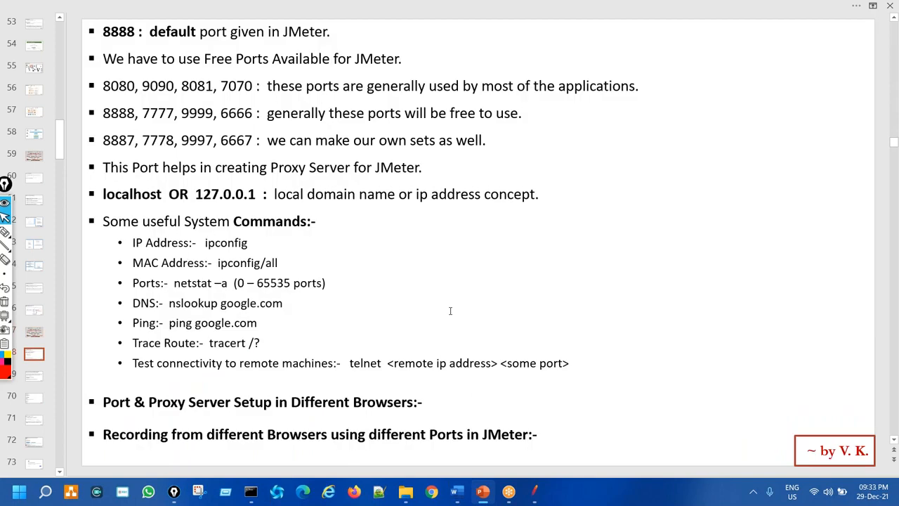
{"action": "scroll", "coordinate": [450, 310], "scroll_direction": "down", "scroll_amount": 1}
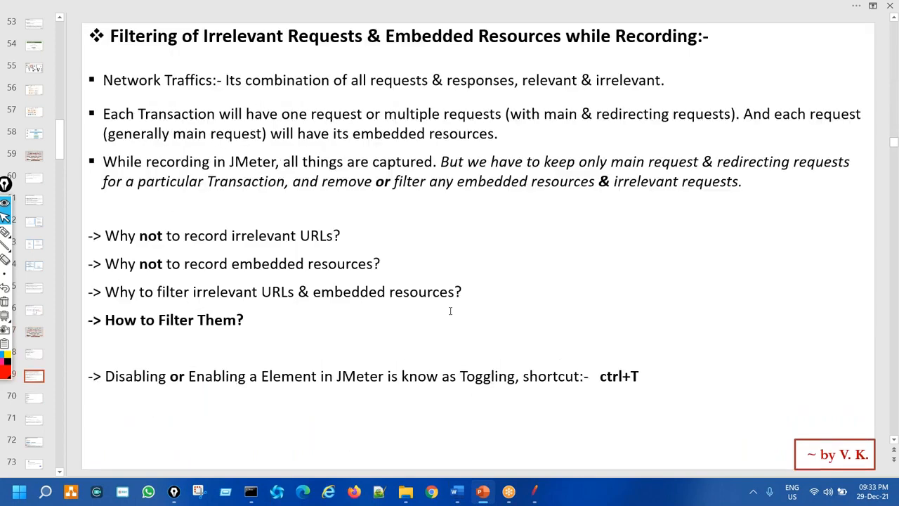
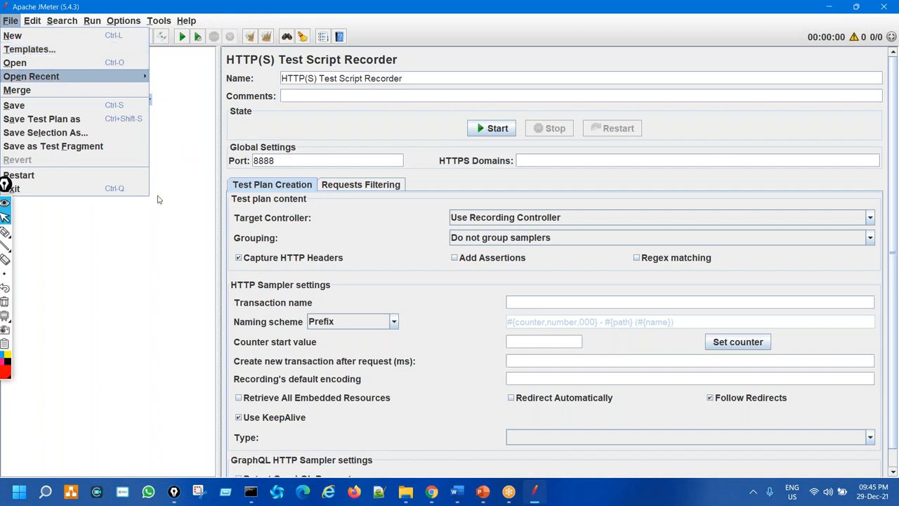
- Switch to Word, show its new-document templates, mark several of them with the screen pen, and clear the marks
{"action": "left_click", "coordinate": [189, 222]}
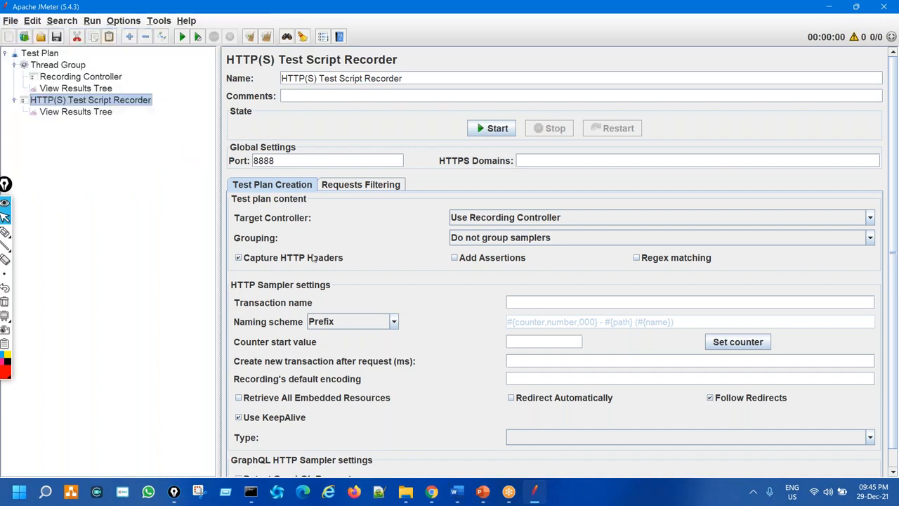
{"action": "left_click", "coordinate": [457, 492]}
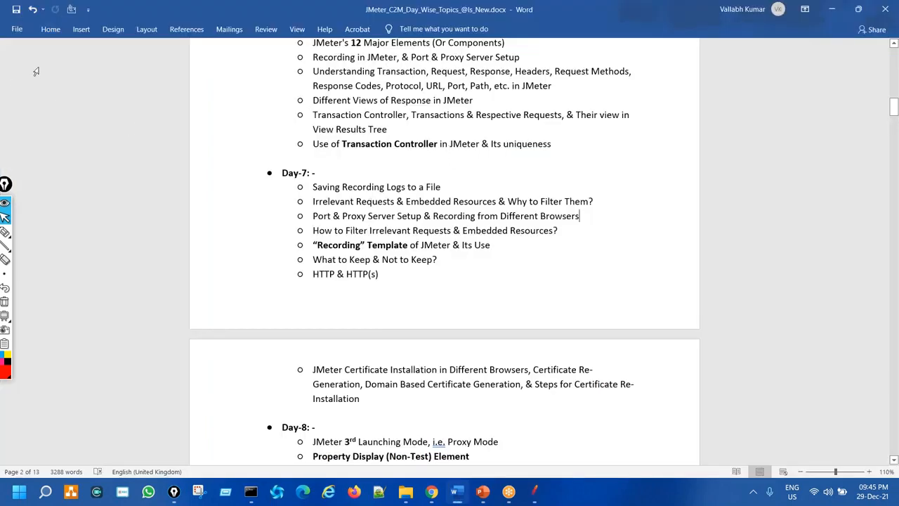
{"action": "left_click", "coordinate": [17, 31]}
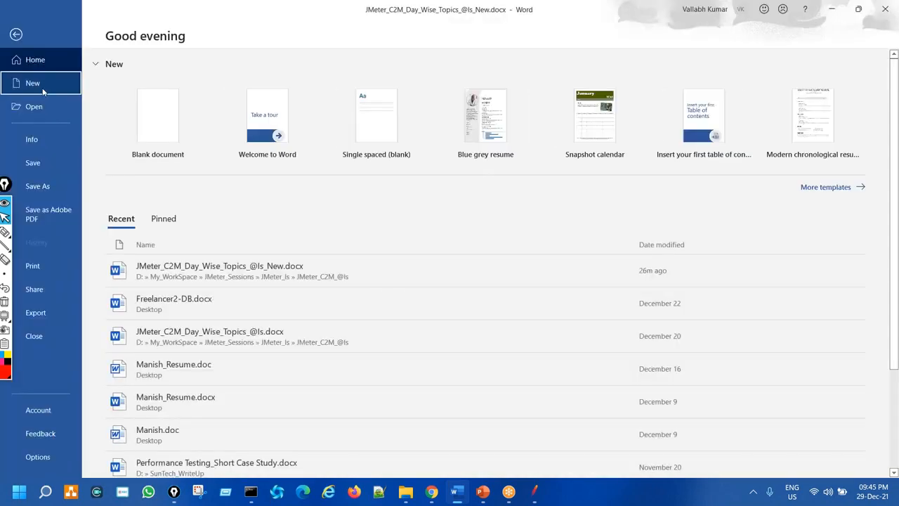
{"action": "left_click", "coordinate": [43, 85]}
{"action": "left_click_drag", "start_coordinate": [168, 223], "coordinate": [223, 214]}
{"action": "mouse_move", "coordinate": [530, 290]}
{"action": "left_mouse_down"}
{"action": "mouse_move", "coordinate": [508, 329]}
{"action": "mouse_move", "coordinate": [544, 285]}
{"action": "left_mouse_up"}
{"action": "left_click_drag", "start_coordinate": [441, 346], "coordinate": [412, 383]}
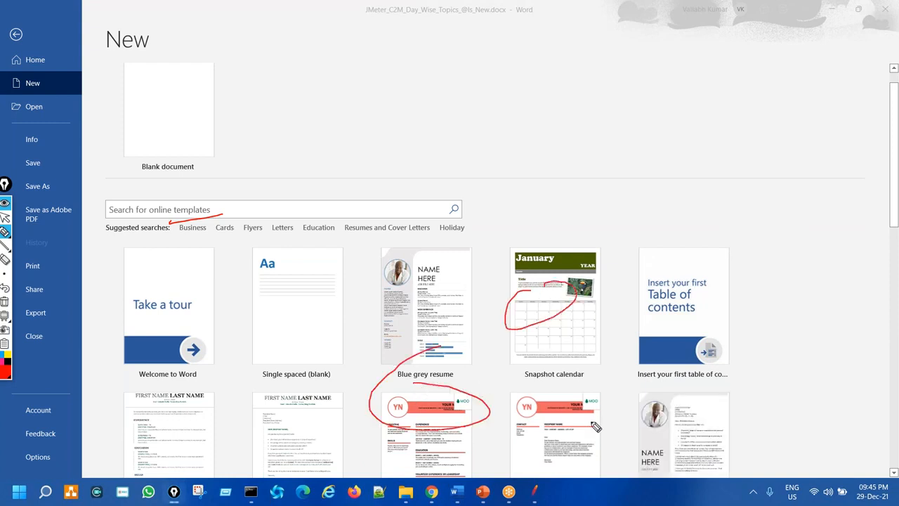
{"action": "key", "text": "ctrl+shift+7"}
{"action": "key", "text": "ctrl+shift+1"}
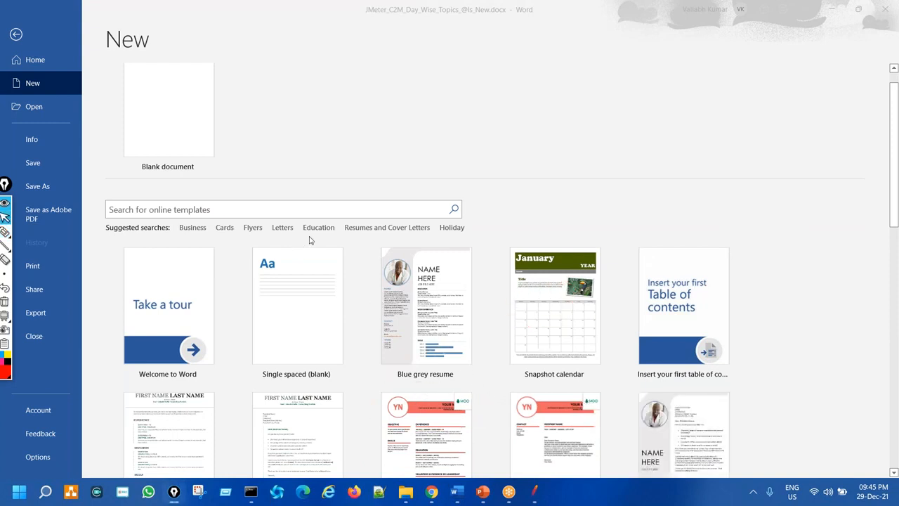
- Switch to JMeter, circle the elements of the Test Plan tree with the screen pen, and clear the marks
{"action": "left_click", "coordinate": [535, 494]}
{"action": "key", "text": "ctrl+shift+2"}
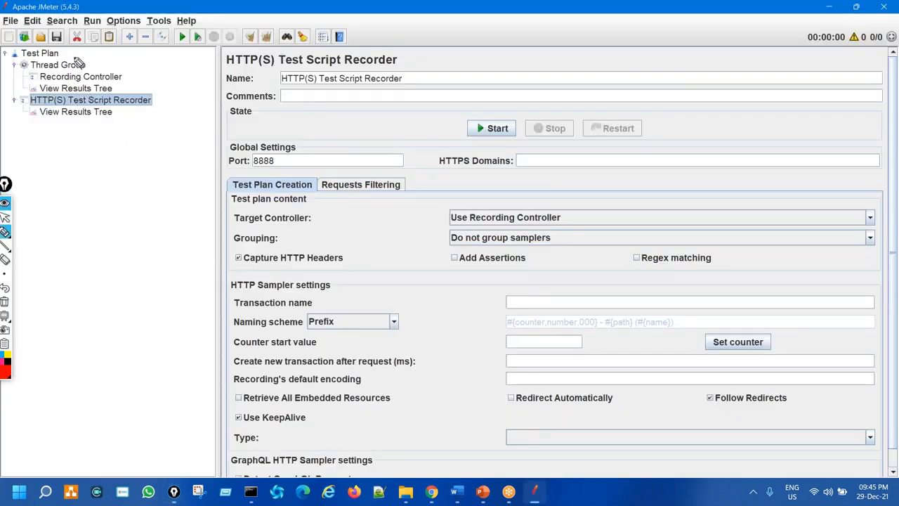
{"action": "mouse_move", "coordinate": [74, 57]}
{"action": "left_mouse_down"}
{"action": "mouse_move", "coordinate": [41, 79]}
{"action": "mouse_move", "coordinate": [104, 65]}
{"action": "mouse_move", "coordinate": [77, 53]}
{"action": "mouse_move", "coordinate": [125, 76]}
{"action": "mouse_move", "coordinate": [122, 136]}
{"action": "mouse_move", "coordinate": [135, 133]}
{"action": "left_mouse_up"}
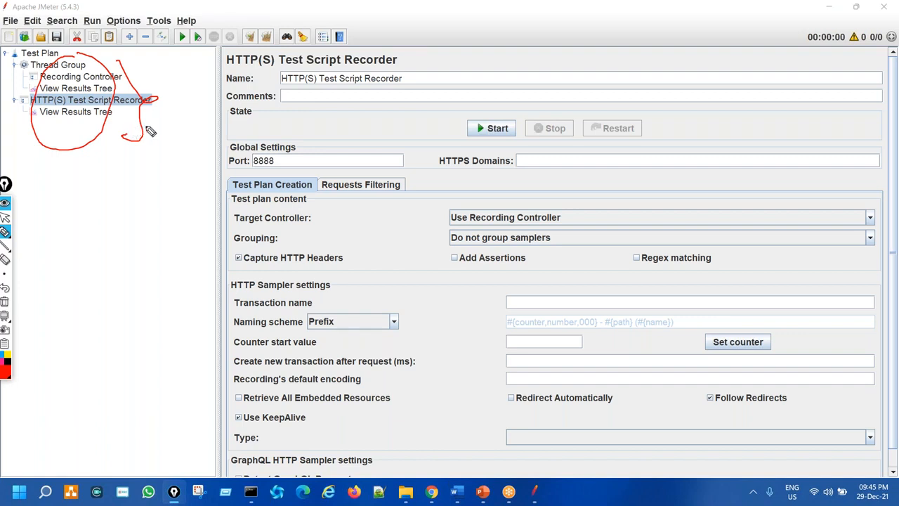
{"action": "key", "text": "ctrl+shift+7"}
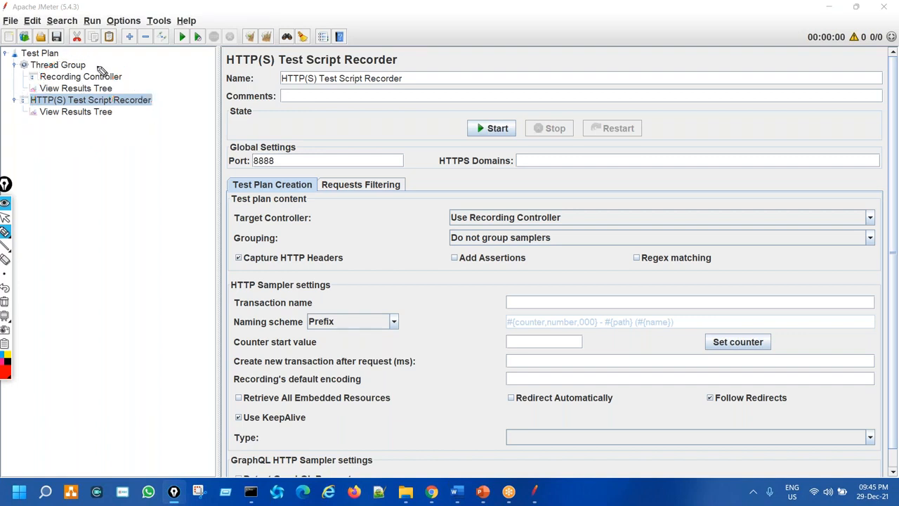
{"action": "mouse_move", "coordinate": [90, 58]}
{"action": "left_mouse_down"}
{"action": "mouse_move", "coordinate": [56, 59]}
{"action": "mouse_move", "coordinate": [85, 102]}
{"action": "left_mouse_up"}
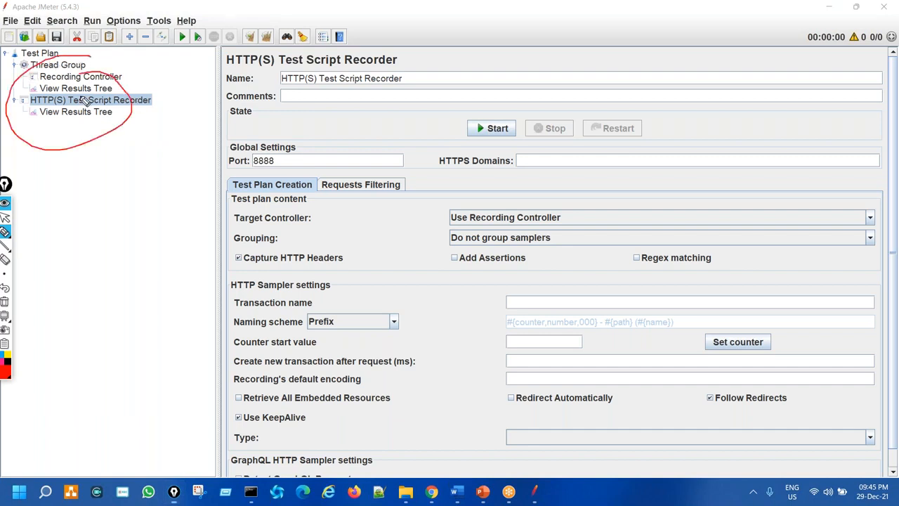
{"action": "key", "text": "ctrl+shift+7"}
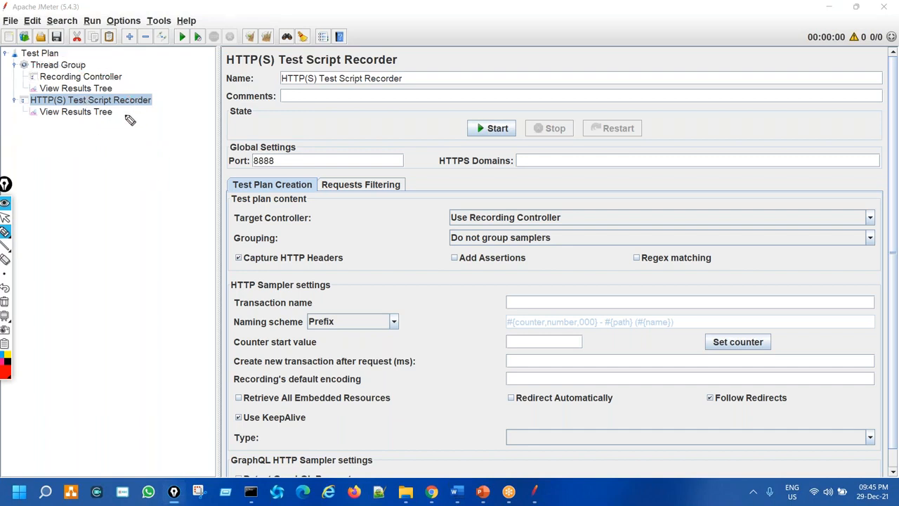
- Mark the HTTP(S) Test Script Recorder element and its Test Plan Creation and Requests Filtering headings with the screen pen, and clear the marks
{"action": "left_click_drag", "start_coordinate": [113, 103], "coordinate": [156, 100]}
{"action": "mouse_move", "coordinate": [348, 51]}
{"action": "left_mouse_down"}
{"action": "mouse_move", "coordinate": [297, 52]}
{"action": "mouse_move", "coordinate": [411, 57]}
{"action": "mouse_move", "coordinate": [354, 43]}
{"action": "left_mouse_up"}
{"action": "mouse_move", "coordinate": [274, 172]}
{"action": "left_mouse_down"}
{"action": "mouse_move", "coordinate": [227, 184]}
{"action": "mouse_move", "coordinate": [236, 192]}
{"action": "left_mouse_up"}
{"action": "left_click_drag", "start_coordinate": [301, 198], "coordinate": [275, 170]}
{"action": "mouse_move", "coordinate": [361, 172]}
{"action": "left_mouse_down"}
{"action": "mouse_move", "coordinate": [328, 191]}
{"action": "mouse_move", "coordinate": [417, 176]}
{"action": "left_mouse_up"}
{"action": "mouse_move", "coordinate": [371, 105]}
{"action": "left_mouse_down"}
{"action": "mouse_move", "coordinate": [360, 164]}
{"action": "mouse_move", "coordinate": [326, 175]}
{"action": "mouse_move", "coordinate": [386, 195]}
{"action": "mouse_move", "coordinate": [353, 180]}
{"action": "left_mouse_up"}
{"action": "left_click", "coordinate": [5, 301]}
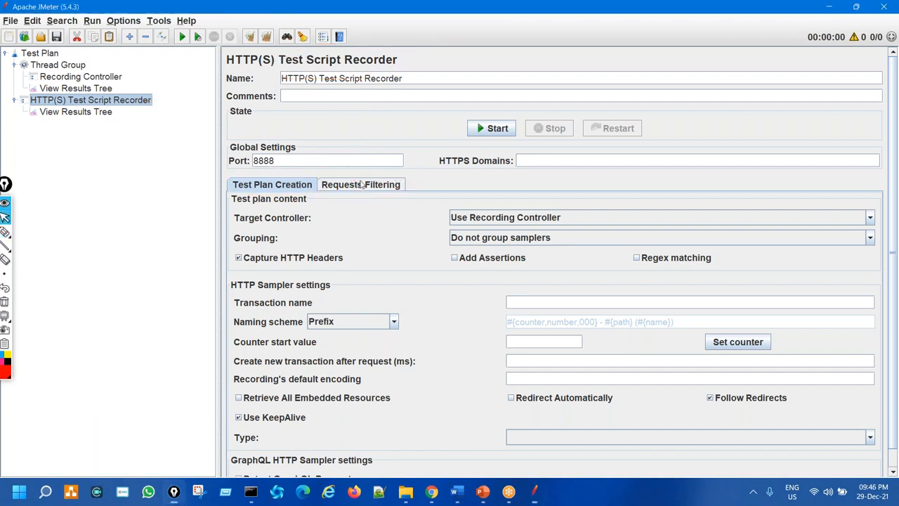
- Show the recorder's Requests Filtering settings, mark the URL patterns to include and exclude with the screen pen, and clear the marks
{"action": "left_click", "coordinate": [360, 184]}
{"action": "mouse_move", "coordinate": [387, 271]}
{"action": "left_mouse_down"}
{"action": "mouse_move", "coordinate": [429, 267]}
{"action": "mouse_move", "coordinate": [401, 264]}
{"action": "left_mouse_up"}
{"action": "mouse_move", "coordinate": [386, 356]}
{"action": "left_mouse_down"}
{"action": "mouse_move", "coordinate": [366, 369]}
{"action": "mouse_move", "coordinate": [434, 378]}
{"action": "mouse_move", "coordinate": [406, 361]}
{"action": "left_mouse_up"}
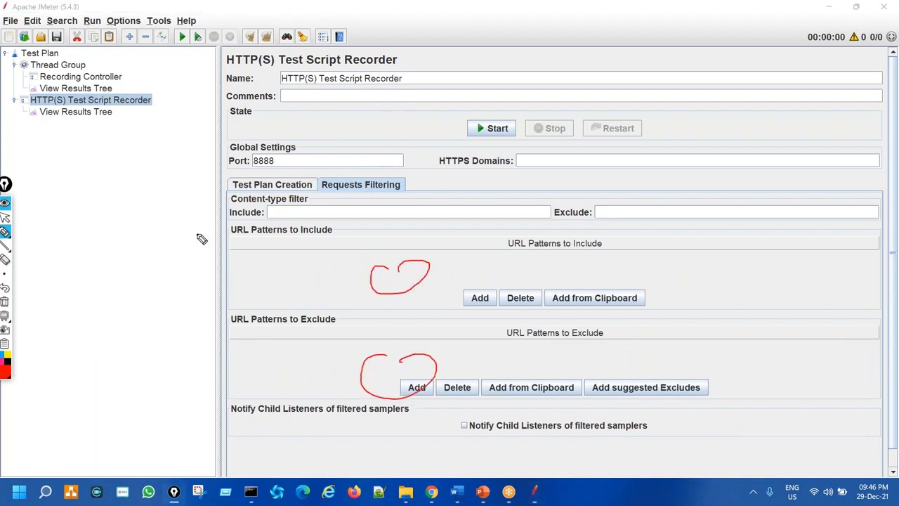
{"action": "mouse_move", "coordinate": [151, 108]}
{"action": "left_mouse_down"}
{"action": "mouse_move", "coordinate": [173, 115]}
{"action": "mouse_move", "coordinate": [203, 90]}
{"action": "left_mouse_up"}
{"action": "mouse_move", "coordinate": [356, 279]}
{"action": "left_mouse_down"}
{"action": "mouse_move", "coordinate": [335, 250]}
{"action": "mouse_move", "coordinate": [381, 266]}
{"action": "left_mouse_up"}
{"action": "mouse_move", "coordinate": [325, 352]}
{"action": "left_mouse_down"}
{"action": "mouse_move", "coordinate": [310, 394]}
{"action": "mouse_move", "coordinate": [348, 356]}
{"action": "left_mouse_up"}
{"action": "mouse_move", "coordinate": [337, 287]}
{"action": "left_mouse_down"}
{"action": "mouse_move", "coordinate": [321, 291]}
{"action": "mouse_move", "coordinate": [349, 281]}
{"action": "mouse_move", "coordinate": [344, 288]}
{"action": "left_mouse_up"}
{"action": "key", "text": "ctrl+shift+7"}
{"action": "key", "text": "ctrl+shift+2"}
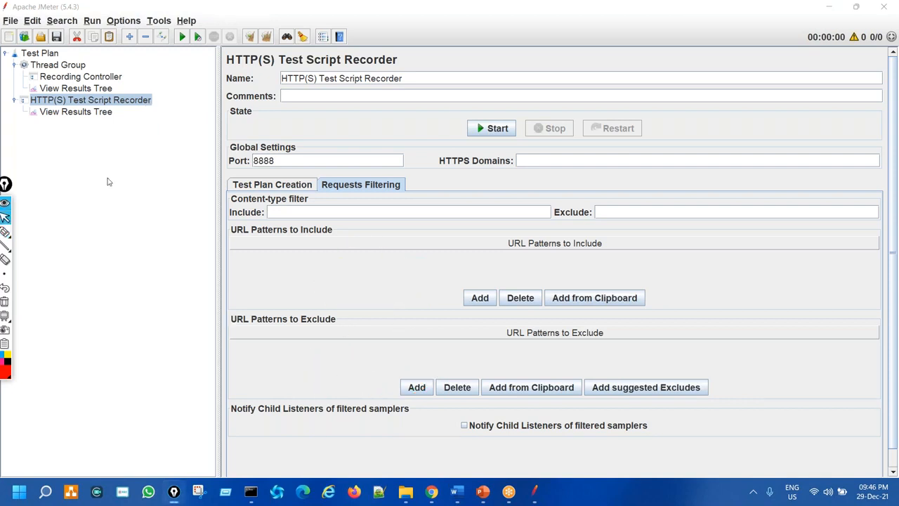
{"action": "left_click", "coordinate": [8, 36]}
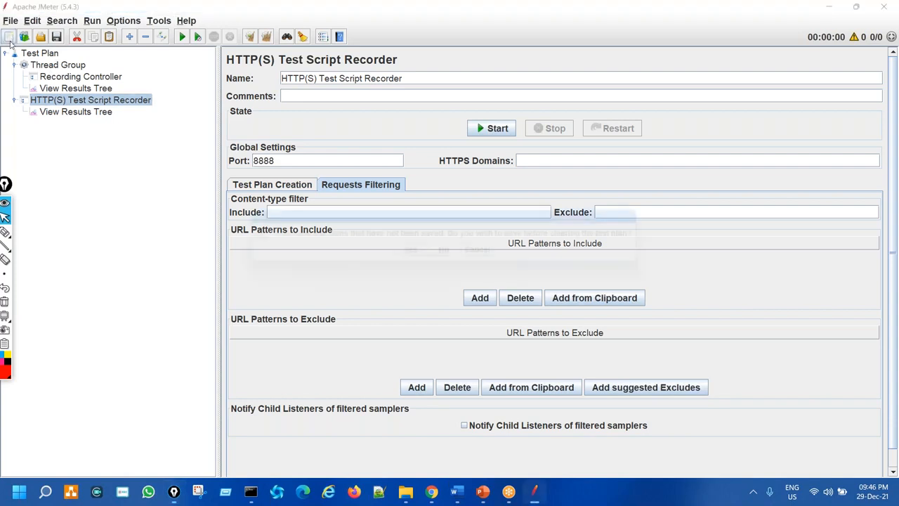
{"action": "left_click", "coordinate": [495, 254]}
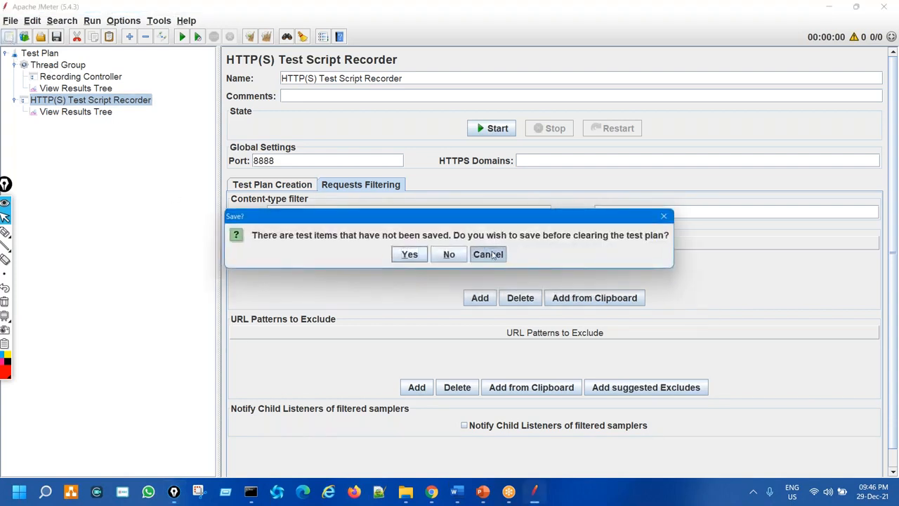
{"action": "key", "text": "ctrl+shift+3"}
{"action": "mouse_move", "coordinate": [8, 27]}
{"action": "left_mouse_down"}
{"action": "mouse_move", "coordinate": [2, 41]}
{"action": "mouse_move", "coordinate": [30, 38]}
{"action": "mouse_move", "coordinate": [6, 26]}
{"action": "left_mouse_up"}
{"action": "key", "text": "ctrl+shift+7"}
{"action": "key", "text": "ctrl+shift+2"}
- Start a new empty test plan without saving the current test items
{"action": "left_click", "coordinate": [8, 40]}
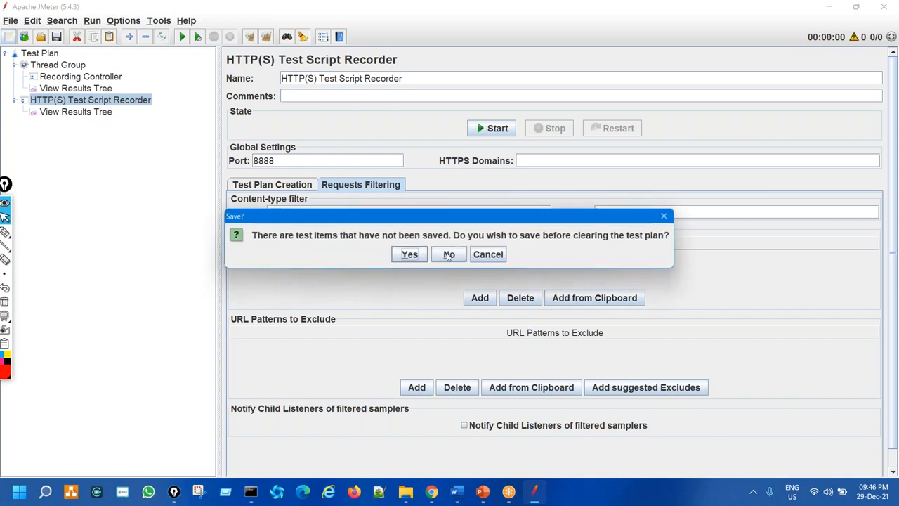
{"action": "left_click", "coordinate": [447, 252]}
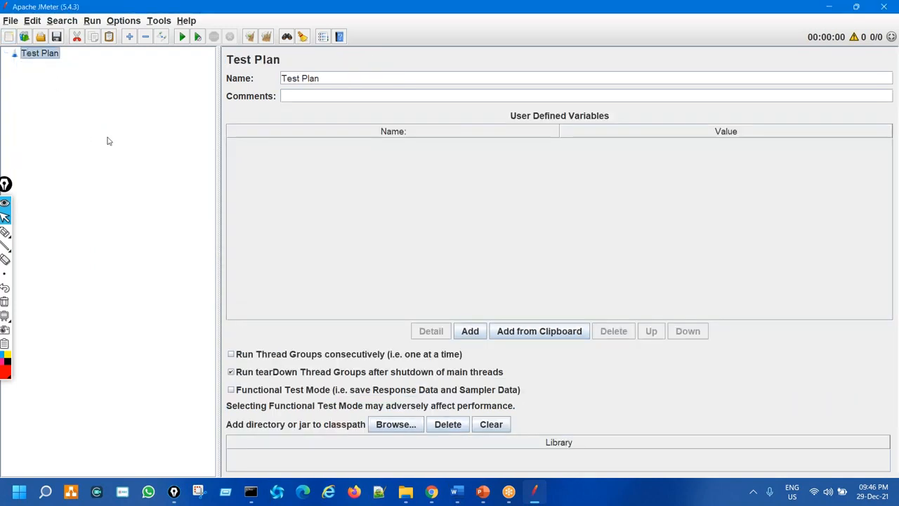
- Circle the Templates command with the screen pen and clear the mark
{"action": "key", "text": "ctrl+shift+3"}
{"action": "mouse_move", "coordinate": [25, 32]}
{"action": "left_mouse_down"}
{"action": "mouse_move", "coordinate": [33, 42]}
{"action": "mouse_move", "coordinate": [25, 31]}
{"action": "left_mouse_up"}
{"action": "key", "text": "ctrl+shift+7"}
{"action": "key", "text": "ctrl+shift+2"}
- Create a test plan from the Recording template, circling the Create option with the screen pen before confirming
{"action": "left_click", "coordinate": [24, 37]}
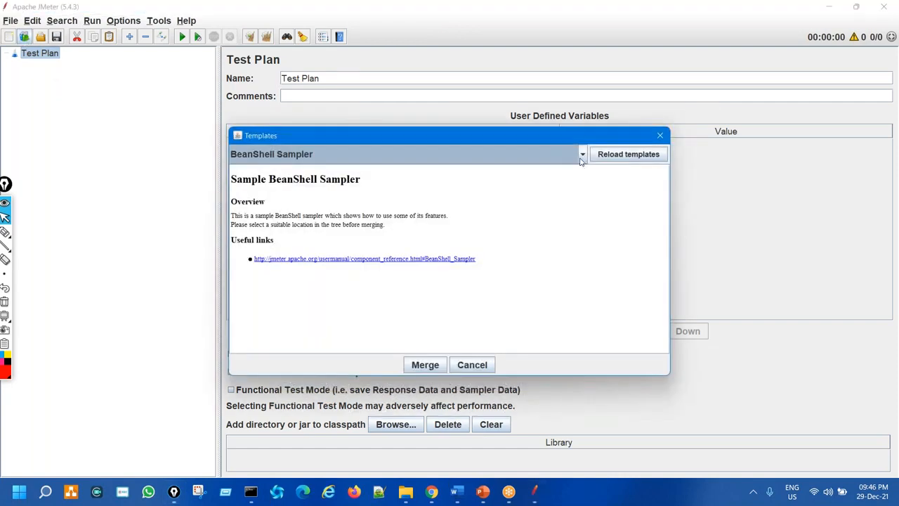
{"action": "left_click", "coordinate": [581, 154]}
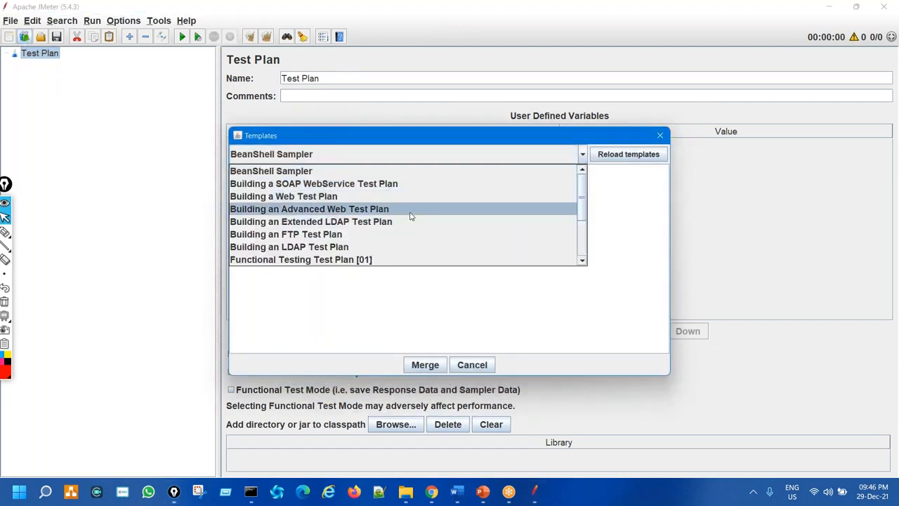
{"action": "scroll", "coordinate": [393, 218], "scroll_direction": "down", "scroll_amount": 2}
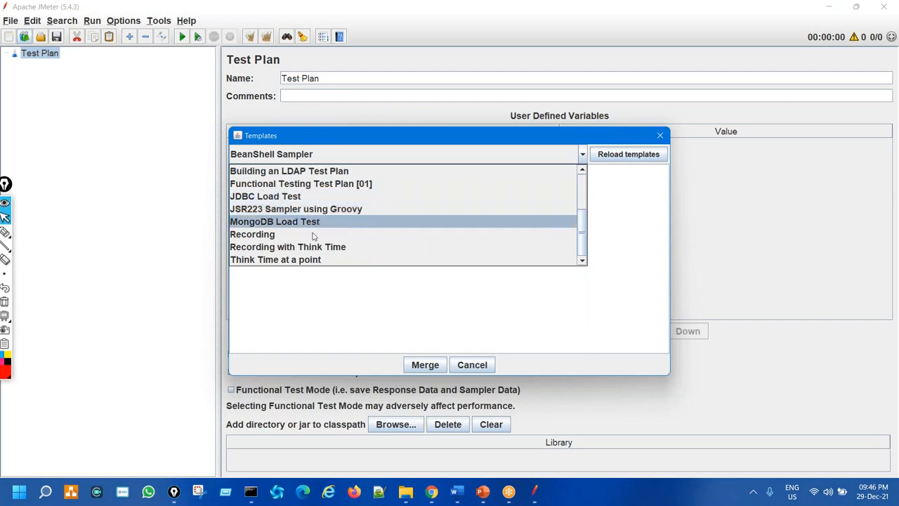
{"action": "left_click", "coordinate": [255, 236]}
{"action": "left_click", "coordinate": [423, 364]}
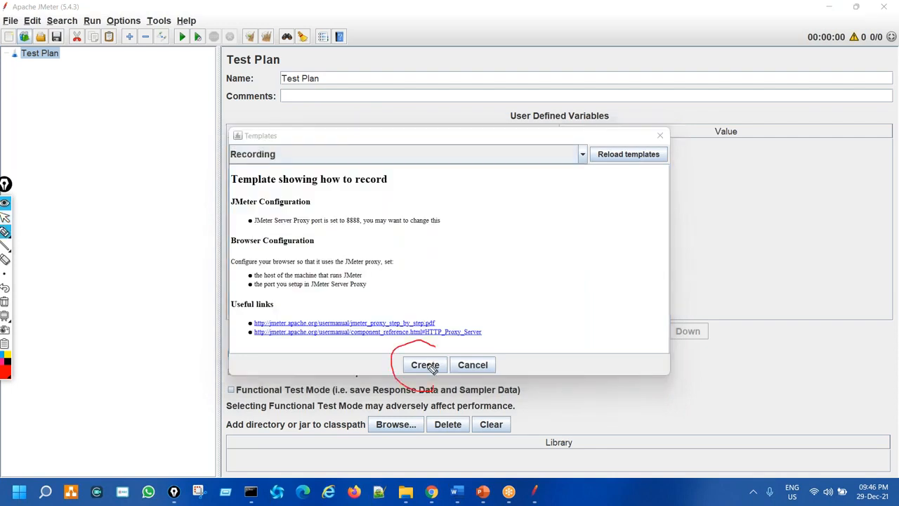
{"action": "mouse_move", "coordinate": [389, 346]}
{"action": "left_mouse_down"}
{"action": "mouse_move", "coordinate": [375, 379]}
{"action": "mouse_move", "coordinate": [415, 375]}
{"action": "mouse_move", "coordinate": [386, 347]}
{"action": "left_mouse_up"}
{"action": "key", "text": "Escape"}
{"action": "left_click", "coordinate": [394, 365]}
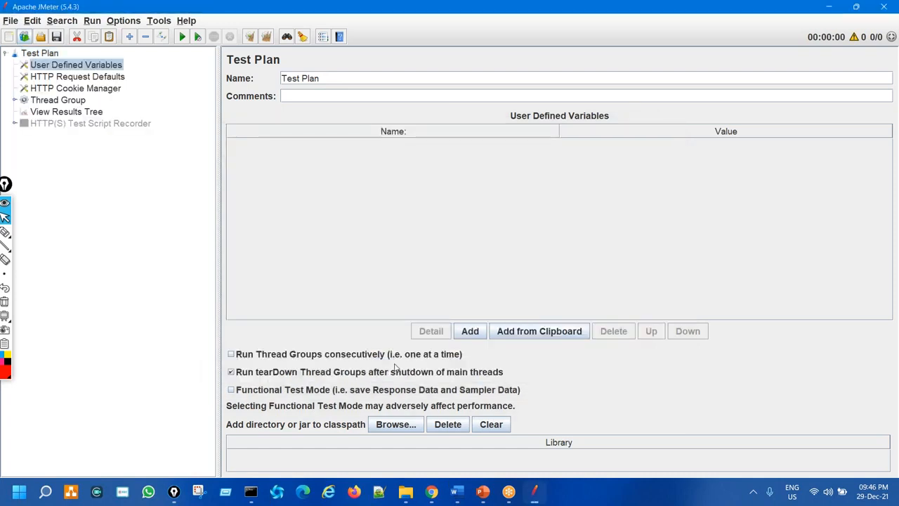
- Expand Thread Group and HTTP(S) Test Script Recorder in the tree, mark their elements with the screen pen, and clear the marks
{"action": "left_click", "coordinate": [14, 102]}
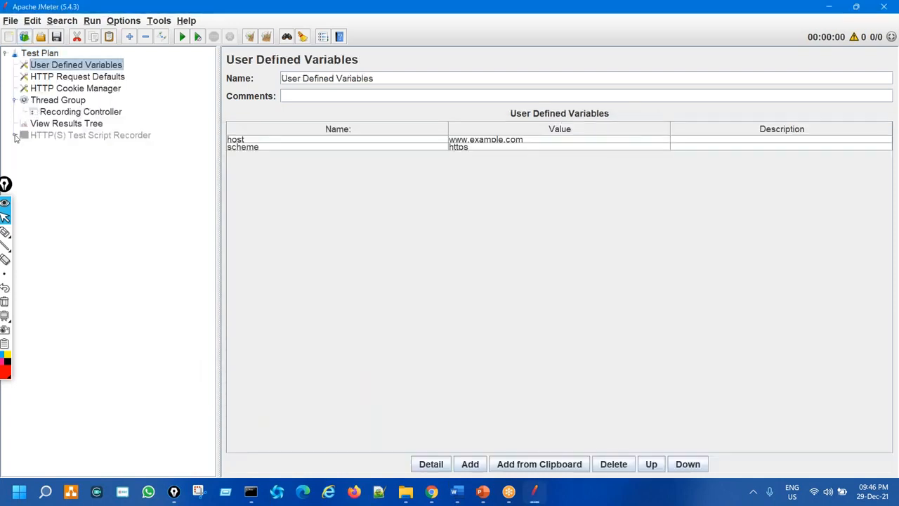
{"action": "left_click", "coordinate": [14, 135]}
{"action": "key", "text": "ctrl+shift+3"}
{"action": "mouse_move", "coordinate": [79, 104]}
{"action": "left_mouse_down"}
{"action": "mouse_move", "coordinate": [104, 98]}
{"action": "mouse_move", "coordinate": [125, 112]}
{"action": "mouse_move", "coordinate": [116, 120]}
{"action": "mouse_move", "coordinate": [144, 131]}
{"action": "left_mouse_up"}
{"action": "left_click_drag", "start_coordinate": [91, 158], "coordinate": [99, 161]}
{"action": "key", "text": "ctrl+shift+7"}
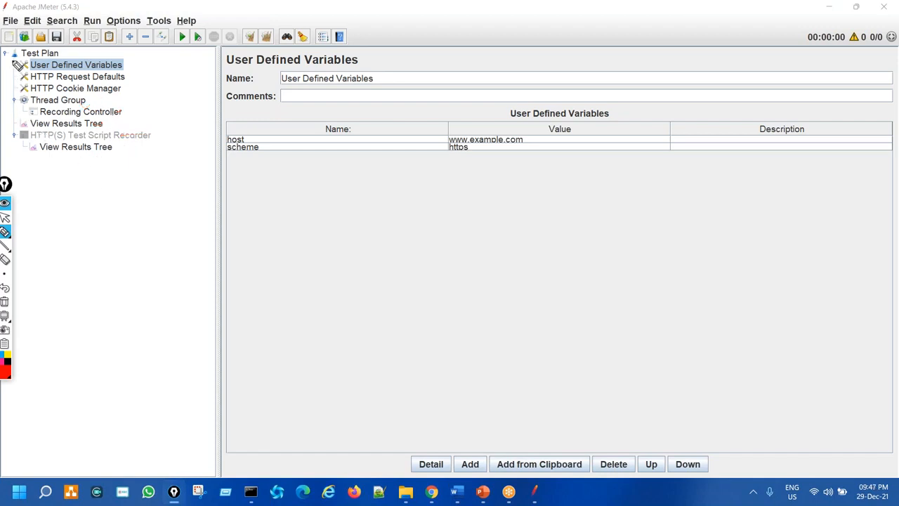
- Circle User Defined Variables, HTTP Request Defaults and HTTP Cookie Manager with the screen pen, clear the mark, and delete these three elements
{"action": "mouse_move", "coordinate": [15, 69]}
{"action": "left_mouse_down"}
{"action": "mouse_move", "coordinate": [21, 94]}
{"action": "mouse_move", "coordinate": [112, 99]}
{"action": "mouse_move", "coordinate": [103, 61]}
{"action": "mouse_move", "coordinate": [12, 65]}
{"action": "left_mouse_up"}
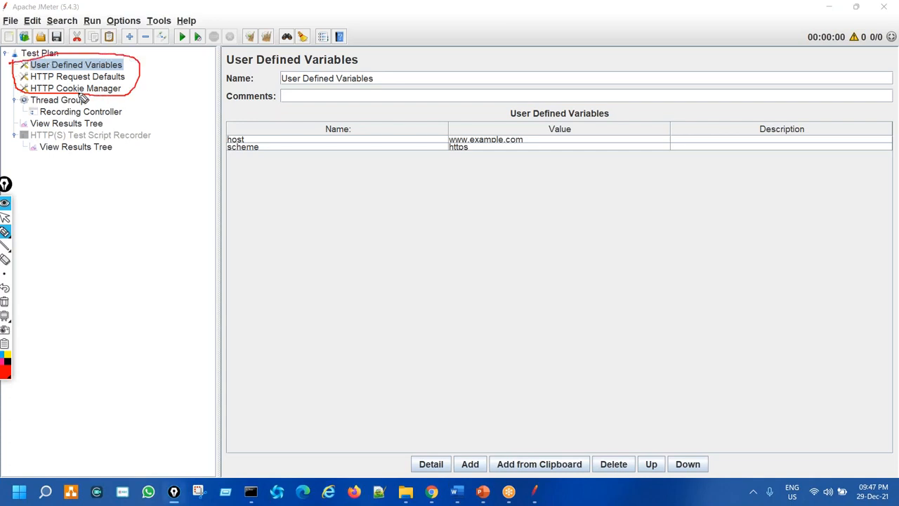
{"action": "key", "text": "ctrl+shift+7"}
{"action": "key", "text": "ctrl+shift+2"}
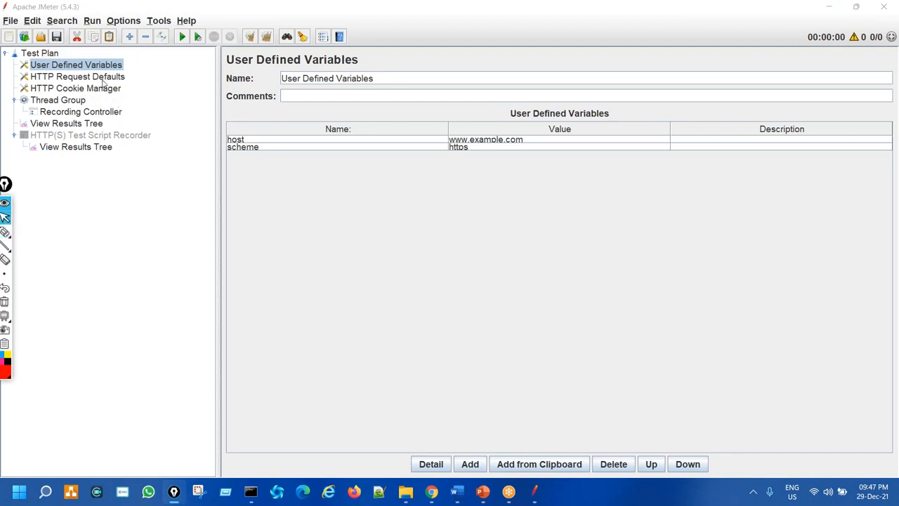
{"action": "left_click", "coordinate": [102, 79], "text": "ctrl"}
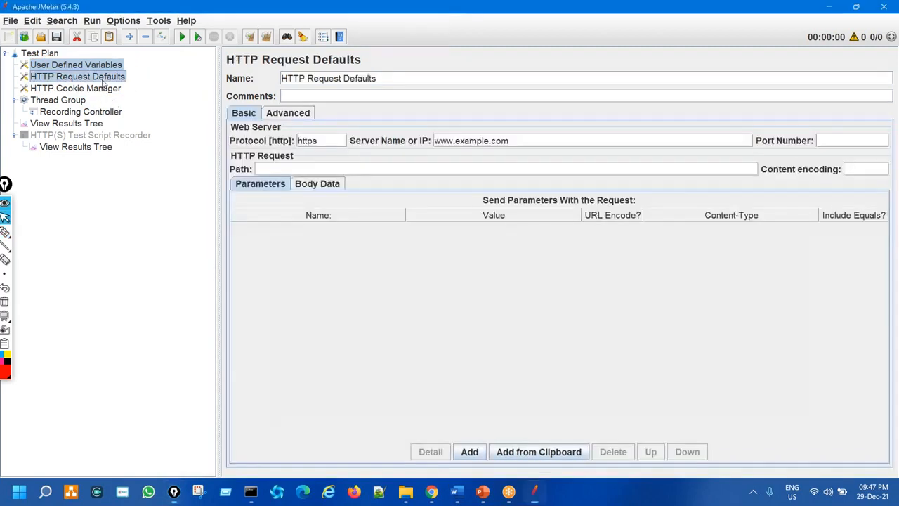
{"action": "left_click", "coordinate": [97, 89], "text": "ctrl"}
{"action": "key", "text": "Delete"}
- Tick the remaining Thread Group, Recording Controller, recorder and View Results Tree elements with the screen pen, and clear the ticks
{"action": "key", "text": "ctrl+shift+3"}
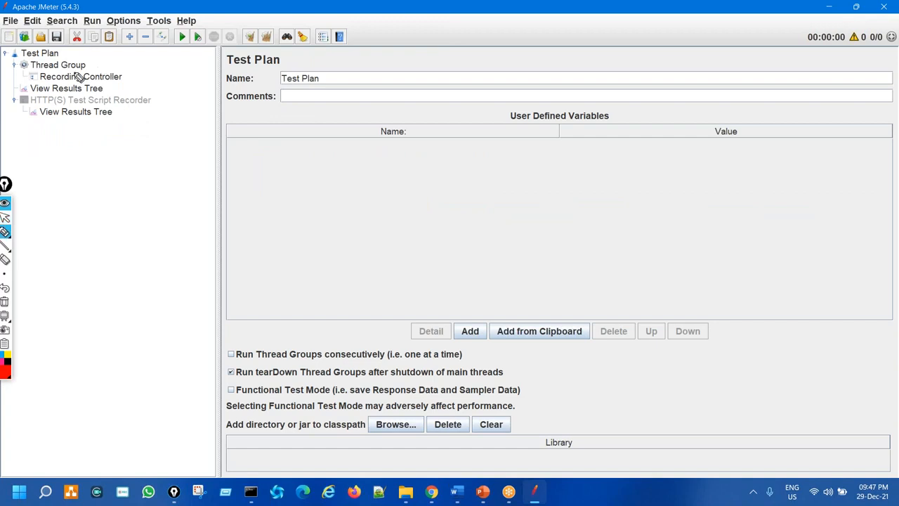
{"action": "left_click_drag", "start_coordinate": [84, 64], "coordinate": [129, 82]}
{"action": "left_click_drag", "start_coordinate": [114, 102], "coordinate": [131, 96]}
{"action": "left_click_drag", "start_coordinate": [96, 120], "coordinate": [112, 117]}
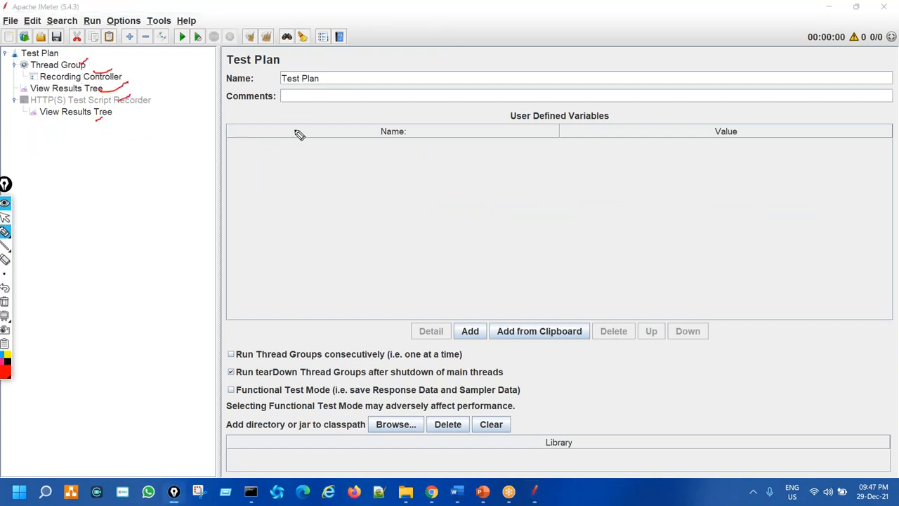
{"action": "key", "text": "ctrl+shift+c"}
- Circle the greyed-out HTTP(S) Test Script Recorder, handwrite "blurred color" and a boxed "disabled" with the screen pen, and clear the marks
{"action": "mouse_move", "coordinate": [27, 106]}
{"action": "left_mouse_down"}
{"action": "mouse_move", "coordinate": [99, 111]}
{"action": "mouse_move", "coordinate": [129, 96]}
{"action": "mouse_move", "coordinate": [53, 98]}
{"action": "left_mouse_up"}
{"action": "left_click_drag", "start_coordinate": [144, 122], "coordinate": [169, 180]}
{"action": "mouse_move", "coordinate": [169, 196]}
{"action": "left_mouse_down"}
{"action": "mouse_move", "coordinate": [174, 207]}
{"action": "mouse_move", "coordinate": [206, 180]}
{"action": "mouse_move", "coordinate": [246, 217]}
{"action": "mouse_move", "coordinate": [373, 169]}
{"action": "left_mouse_up"}
{"action": "mouse_move", "coordinate": [416, 146]}
{"action": "left_mouse_down"}
{"action": "mouse_move", "coordinate": [414, 164]}
{"action": "mouse_move", "coordinate": [440, 160]}
{"action": "mouse_move", "coordinate": [438, 124]}
{"action": "mouse_move", "coordinate": [514, 138]}
{"action": "left_mouse_up"}
{"action": "mouse_move", "coordinate": [411, 220]}
{"action": "left_mouse_down"}
{"action": "mouse_move", "coordinate": [421, 292]}
{"action": "mouse_move", "coordinate": [482, 251]}
{"action": "mouse_move", "coordinate": [527, 272]}
{"action": "mouse_move", "coordinate": [571, 235]}
{"action": "mouse_move", "coordinate": [636, 245]}
{"action": "left_mouse_up"}
{"action": "mouse_move", "coordinate": [419, 335]}
{"action": "left_mouse_down"}
{"action": "mouse_move", "coordinate": [747, 256]}
{"action": "mouse_move", "coordinate": [447, 201]}
{"action": "mouse_move", "coordinate": [393, 323]}
{"action": "left_mouse_up"}
{"action": "left_click_drag", "start_coordinate": [667, 242], "coordinate": [672, 241]}
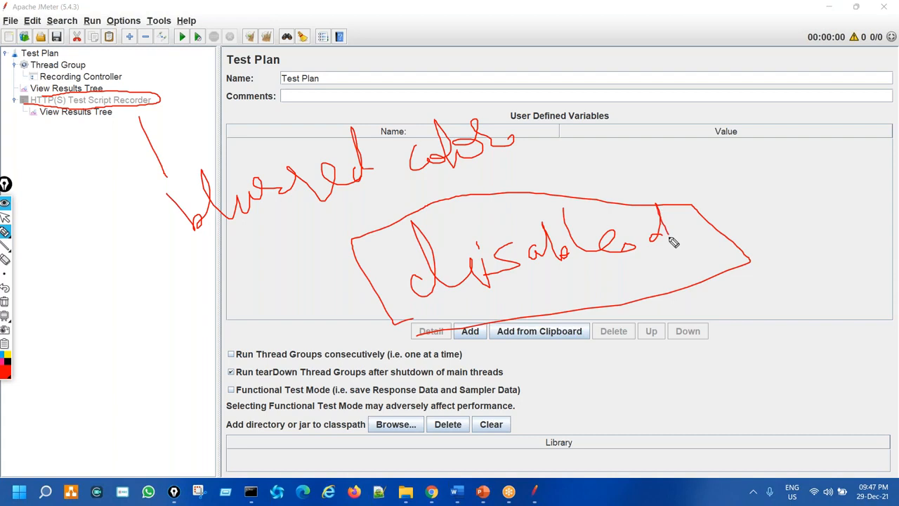
{"action": "key", "text": "ctrl+shift+7"}
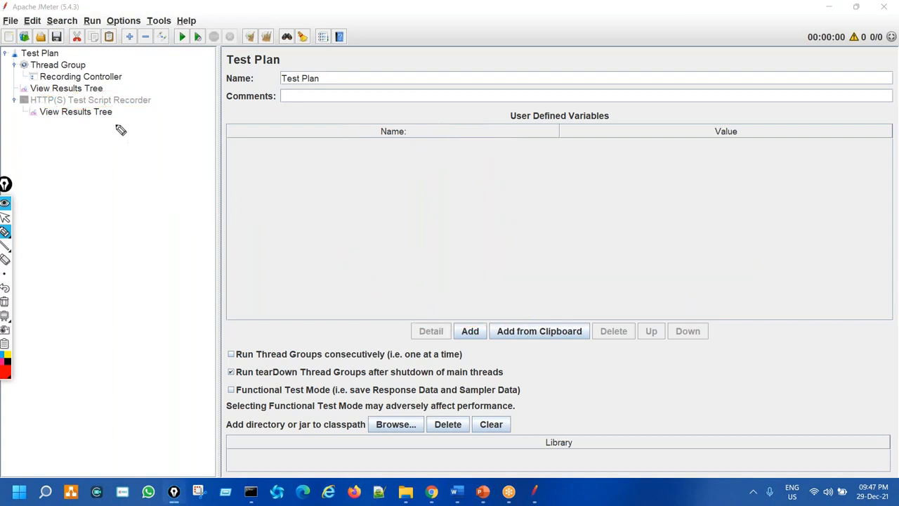
{"action": "key", "text": "ctrl+shift+1"}
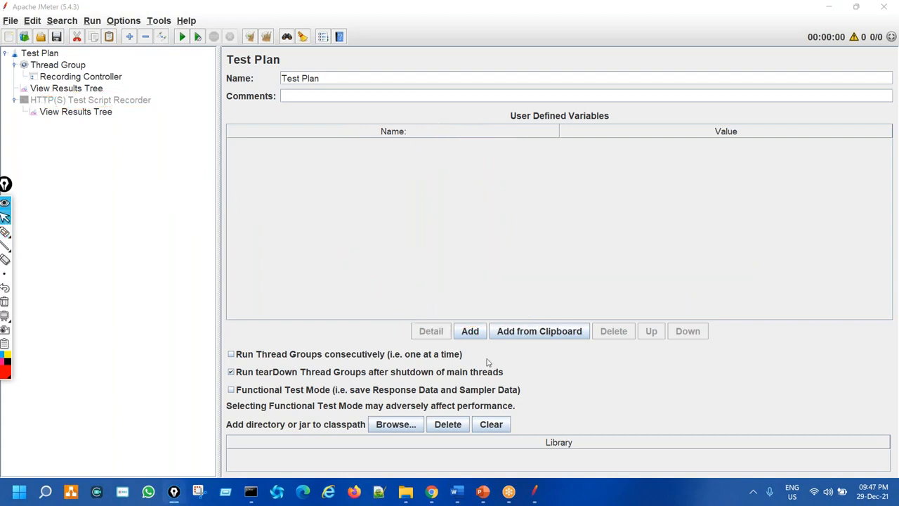
- Switch to PowerPoint, show slide 69, mark the enabling/disabling note, "Toggling" and "ctrl+T" with the screen pen, and clear the marks
{"action": "left_click", "coordinate": [482, 494]}
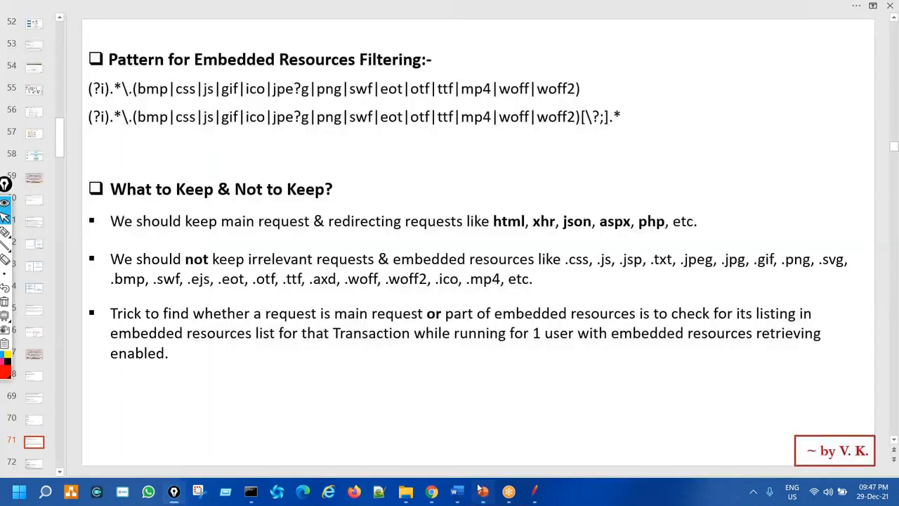
{"action": "scroll", "coordinate": [414, 277], "scroll_direction": "up", "scroll_amount": 1}
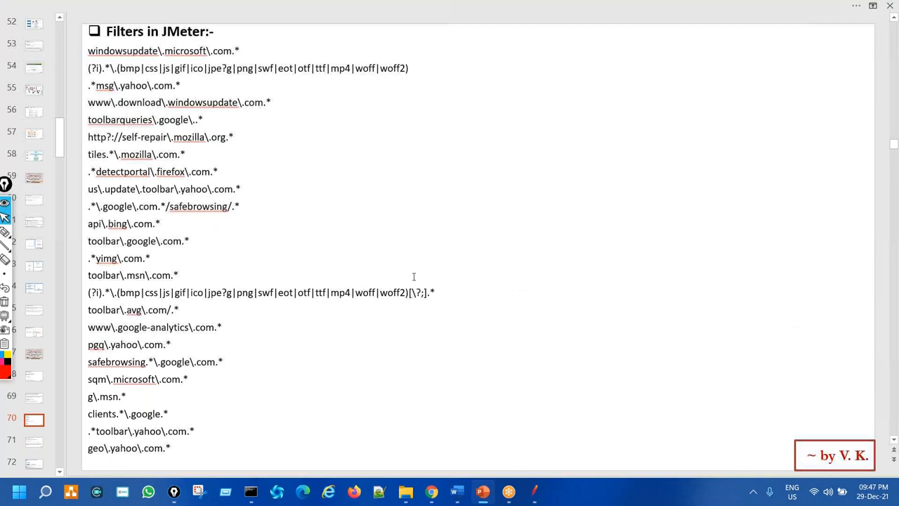
{"action": "scroll", "coordinate": [413, 276], "scroll_direction": "up", "scroll_amount": 2}
{"action": "left_click_drag", "start_coordinate": [124, 385], "coordinate": [402, 383]}
{"action": "left_click_drag", "start_coordinate": [493, 356], "coordinate": [493, 357]}
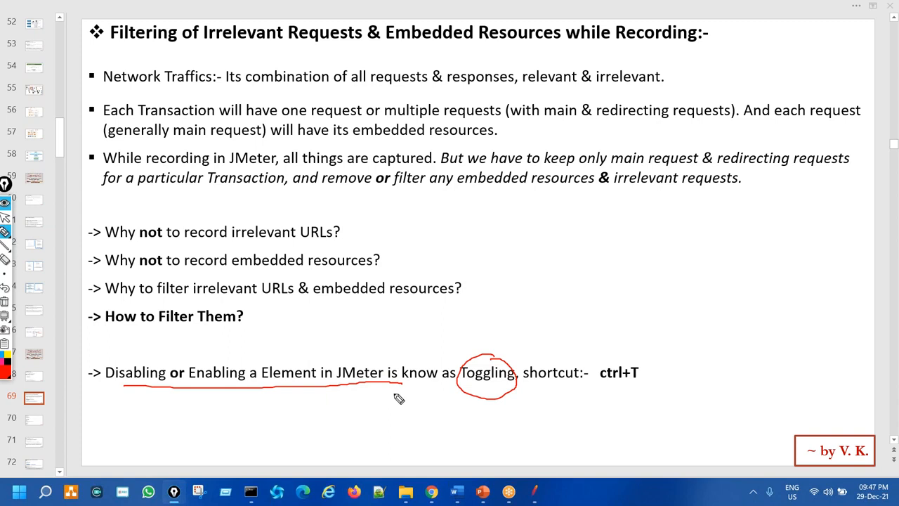
{"action": "mouse_move", "coordinate": [631, 355]}
{"action": "left_mouse_down"}
{"action": "mouse_move", "coordinate": [595, 365]}
{"action": "mouse_move", "coordinate": [640, 390]}
{"action": "mouse_move", "coordinate": [632, 356]}
{"action": "left_mouse_up"}
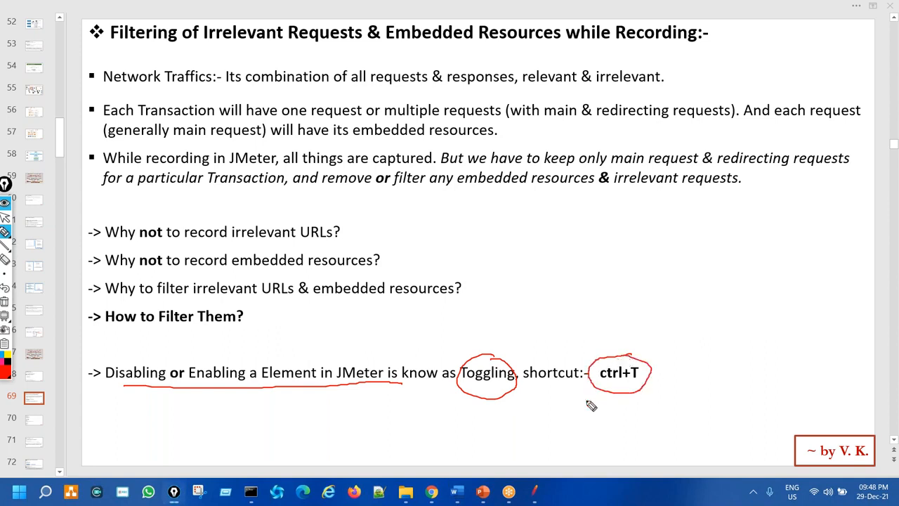
{"action": "key", "text": "e"}
{"action": "key", "text": "ctrl+shift+2"}
- Switch to JMeter, circle the Toggle command with the screen pen, handwrite "or Ctrl + T" beside it, and clear the marks
{"action": "left_click", "coordinate": [532, 493]}
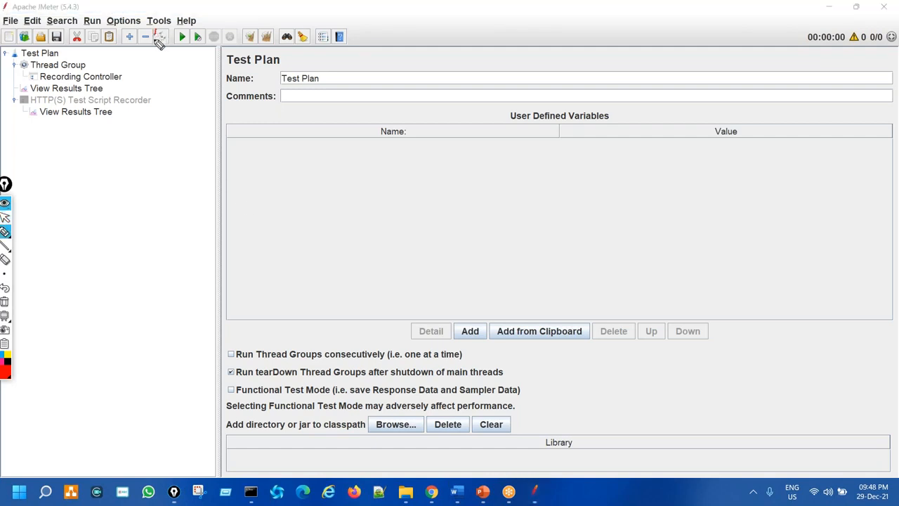
{"action": "mouse_move", "coordinate": [161, 56]}
{"action": "left_mouse_down"}
{"action": "mouse_move", "coordinate": [173, 42]}
{"action": "mouse_move", "coordinate": [163, 32]}
{"action": "mouse_move", "coordinate": [199, 121]}
{"action": "left_mouse_up"}
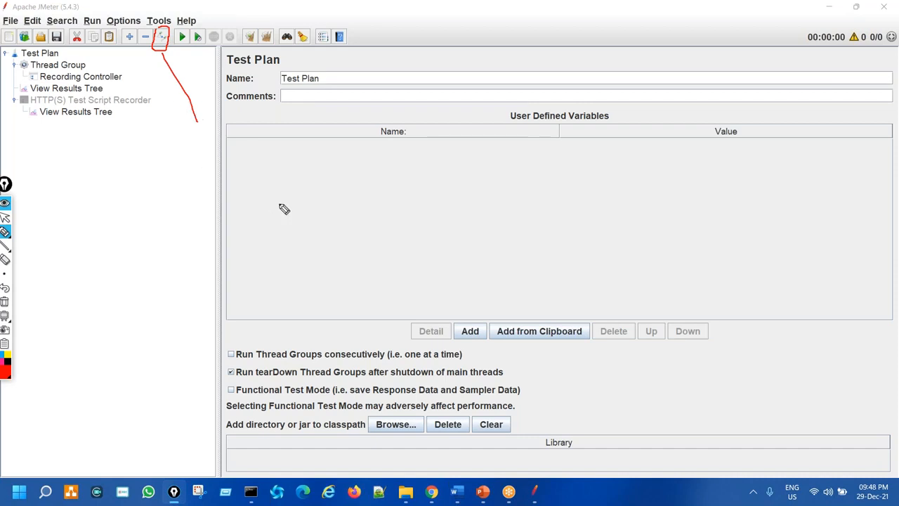
{"action": "left_click_drag", "start_coordinate": [246, 214], "coordinate": [323, 205]}
{"action": "mouse_move", "coordinate": [311, 277]}
{"action": "left_mouse_down"}
{"action": "mouse_move", "coordinate": [421, 285]}
{"action": "mouse_move", "coordinate": [412, 268]}
{"action": "left_mouse_up"}
{"action": "mouse_move", "coordinate": [405, 260]}
{"action": "left_mouse_down"}
{"action": "mouse_move", "coordinate": [425, 230]}
{"action": "mouse_move", "coordinate": [501, 246]}
{"action": "mouse_move", "coordinate": [541, 218]}
{"action": "mouse_move", "coordinate": [535, 241]}
{"action": "left_mouse_up"}
{"action": "mouse_move", "coordinate": [546, 197]}
{"action": "left_mouse_down"}
{"action": "mouse_move", "coordinate": [607, 169]}
{"action": "mouse_move", "coordinate": [618, 235]}
{"action": "left_mouse_up"}
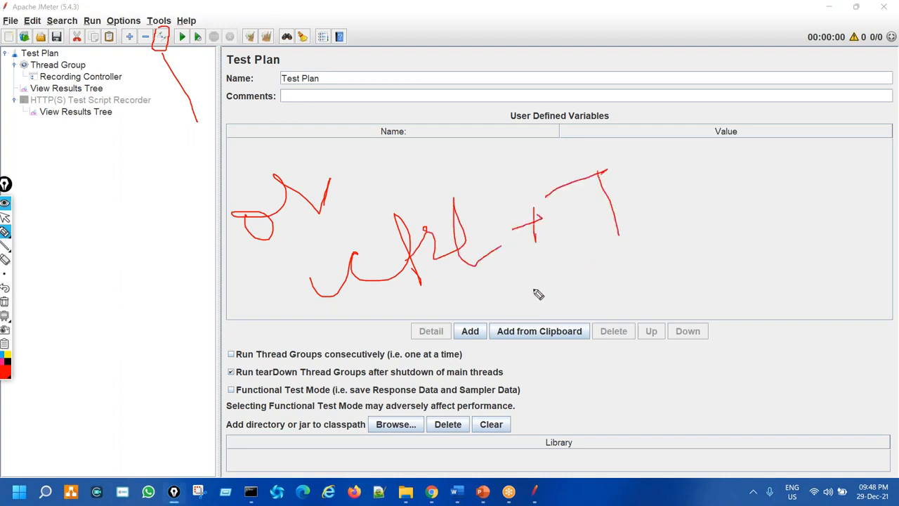
{"action": "key", "text": "ctrl+shift+7"}
{"action": "key", "text": "ctrl+shift+2"}
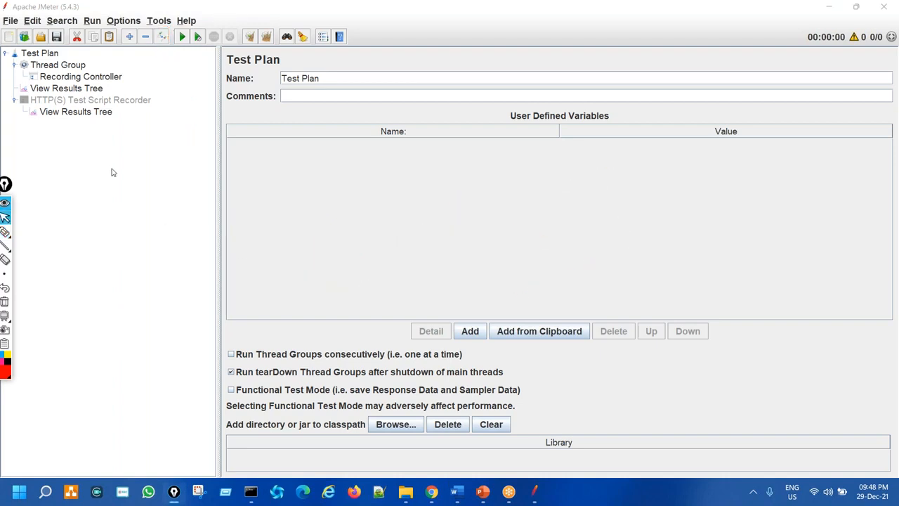
- Enable the HTTP(S) Test Script Recorder element, tick it with the screen pen, and clear the mark
{"action": "left_click", "coordinate": [102, 102]}
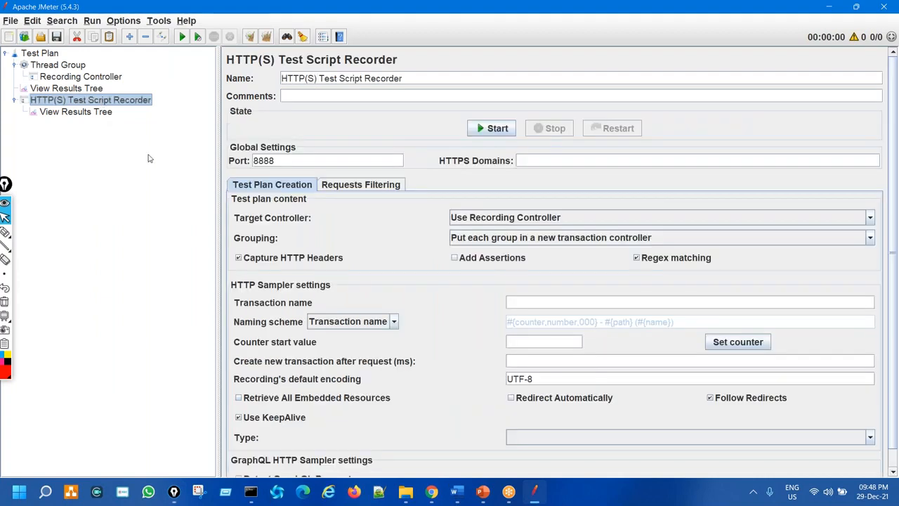
{"action": "key", "text": "ctrl+shift+3"}
{"action": "mouse_move", "coordinate": [154, 111]}
{"action": "left_mouse_down"}
{"action": "mouse_move", "coordinate": [179, 98]}
{"action": "mouse_move", "coordinate": [226, 105]}
{"action": "left_mouse_up"}
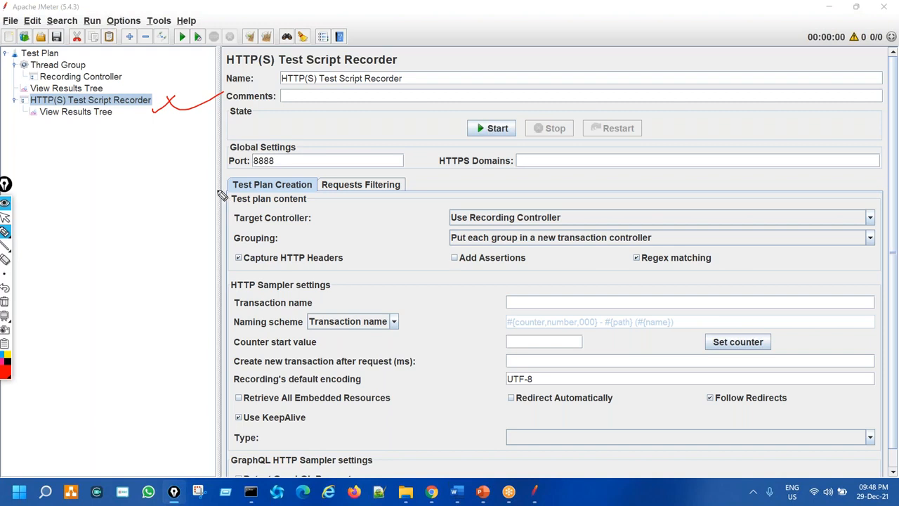
{"action": "key", "text": "ctrl+shift+7"}
{"action": "key", "text": "ctrl+shift+1"}
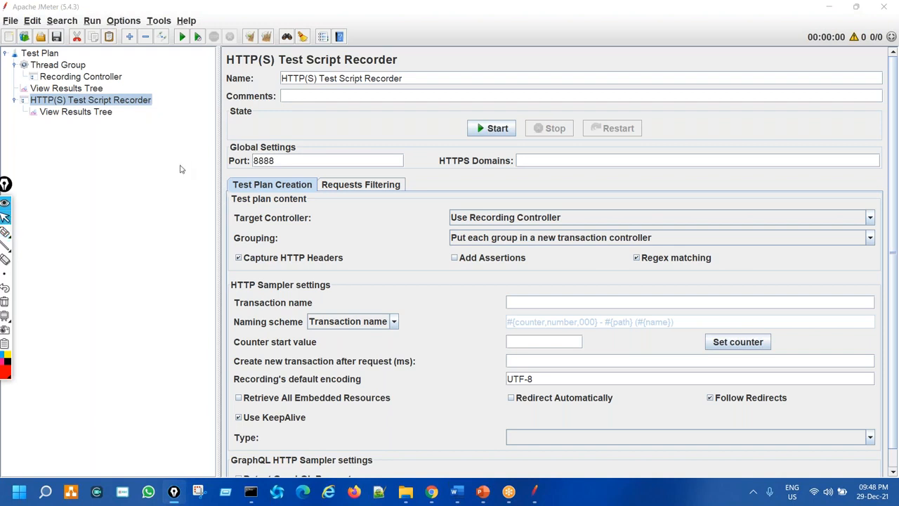
- Reselect the HTTP(S) Test Script Recorder, sketch two pairs of circled numbers below the tree with the screen pen, and clear them
{"action": "left_click", "coordinate": [108, 113]}
{"action": "left_click", "coordinate": [115, 101]}
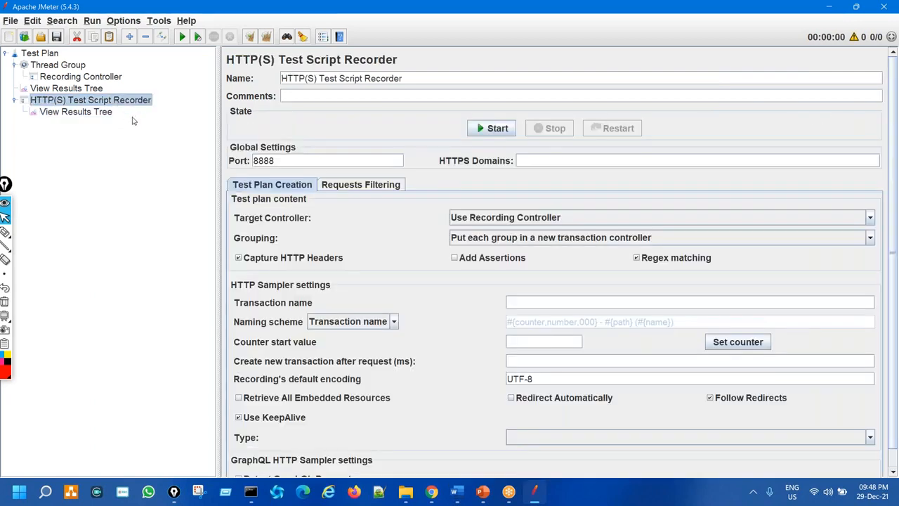
{"action": "key", "text": "ctrl+shift+3"}
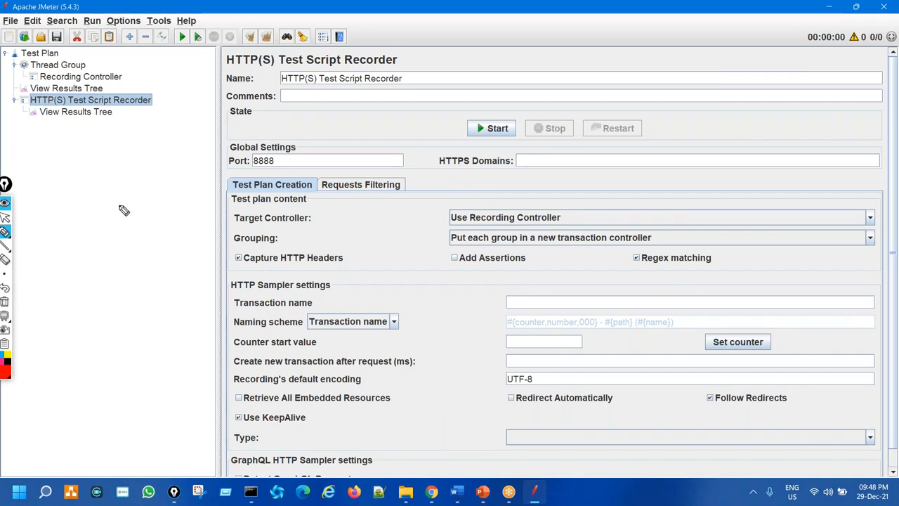
{"action": "left_click_drag", "start_coordinate": [141, 184], "coordinate": [161, 149]}
{"action": "mouse_move", "coordinate": [146, 257]}
{"action": "left_mouse_down"}
{"action": "mouse_move", "coordinate": [156, 246]}
{"action": "mouse_move", "coordinate": [184, 271]}
{"action": "left_mouse_up"}
{"action": "mouse_move", "coordinate": [144, 228]}
{"action": "left_mouse_down"}
{"action": "mouse_move", "coordinate": [184, 277]}
{"action": "mouse_move", "coordinate": [146, 233]}
{"action": "left_mouse_up"}
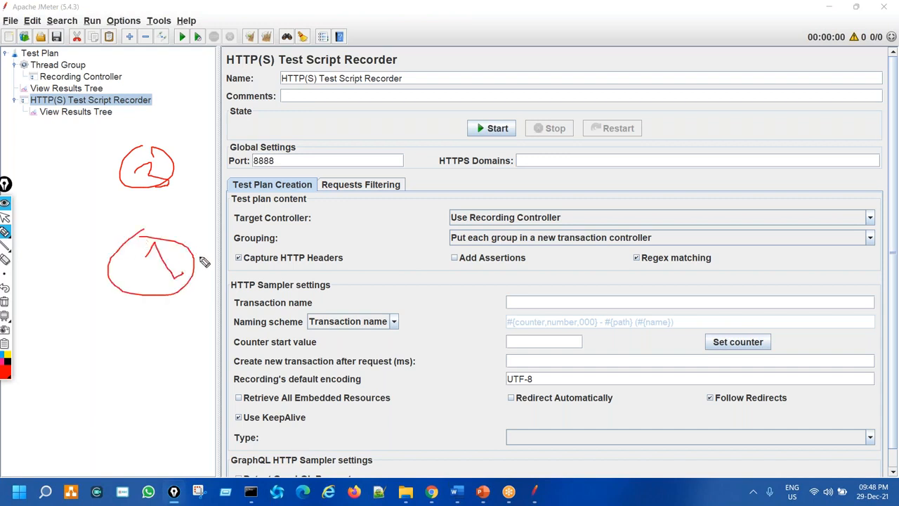
{"action": "key", "text": "ctrl+shift+7"}
{"action": "mouse_move", "coordinate": [120, 160]}
{"action": "left_mouse_down"}
{"action": "mouse_move", "coordinate": [132, 169]}
{"action": "mouse_move", "coordinate": [125, 194]}
{"action": "left_mouse_up"}
{"action": "left_click_drag", "start_coordinate": [115, 138], "coordinate": [137, 141]}
{"action": "mouse_move", "coordinate": [123, 310]}
{"action": "left_mouse_down"}
{"action": "mouse_move", "coordinate": [145, 320]}
{"action": "mouse_move", "coordinate": [156, 309]}
{"action": "left_mouse_up"}
{"action": "mouse_move", "coordinate": [133, 254]}
{"action": "left_mouse_down"}
{"action": "mouse_move", "coordinate": [80, 295]}
{"action": "mouse_move", "coordinate": [139, 253]}
{"action": "mouse_move", "coordinate": [127, 255]}
{"action": "left_mouse_up"}
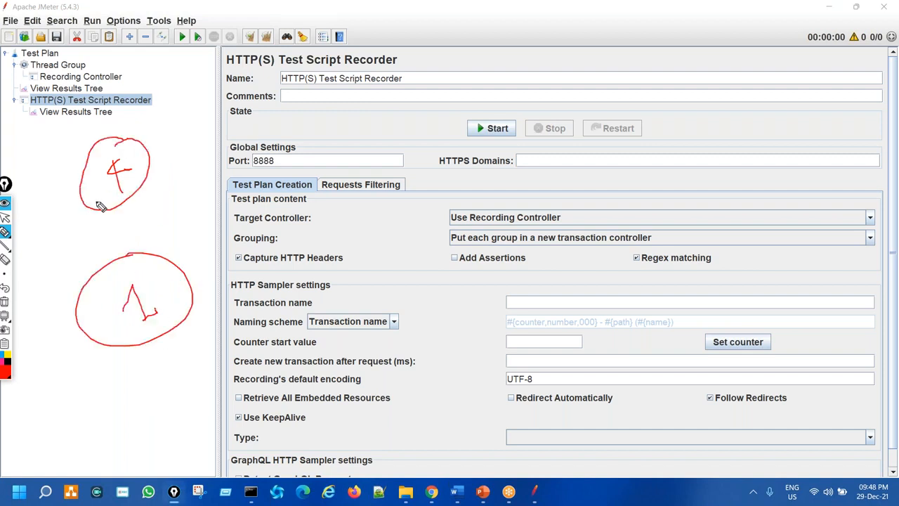
{"action": "key", "text": "ctrl+shift+7"}
{"action": "key", "text": "ctrl+shift+2"}
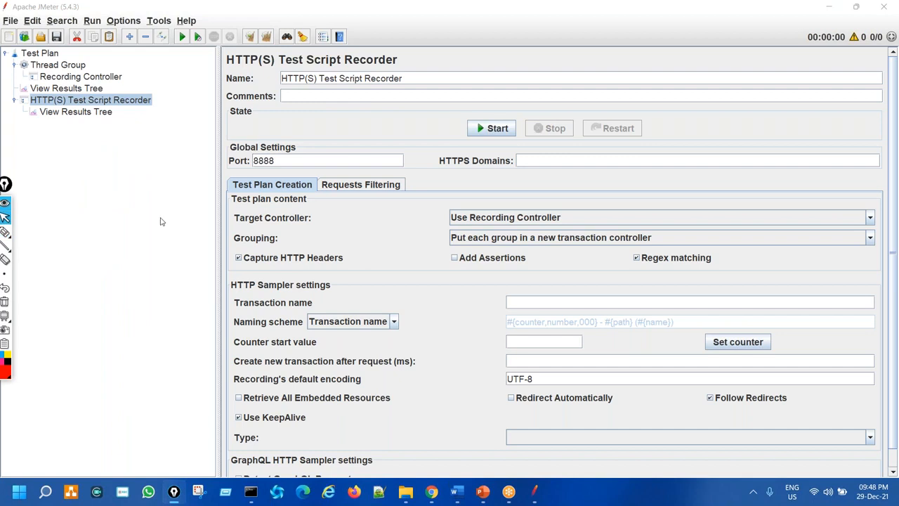
- Narrow the tree area, mark the recorder element and its Requests Filtering heading with the screen pen, and clear the marks
{"action": "left_click", "coordinate": [217, 193]}
{"action": "left_click_drag", "start_coordinate": [218, 192], "coordinate": [168, 191]}
{"action": "key", "text": "ctrl+shift+3"}
{"action": "left_click_drag", "start_coordinate": [131, 109], "coordinate": [147, 104]}
{"action": "mouse_move", "coordinate": [307, 168]}
{"action": "left_mouse_down"}
{"action": "mouse_move", "coordinate": [275, 168]}
{"action": "mouse_move", "coordinate": [310, 164]}
{"action": "mouse_move", "coordinate": [287, 167]}
{"action": "left_mouse_up"}
{"action": "key", "text": "ctrl+shift+7"}
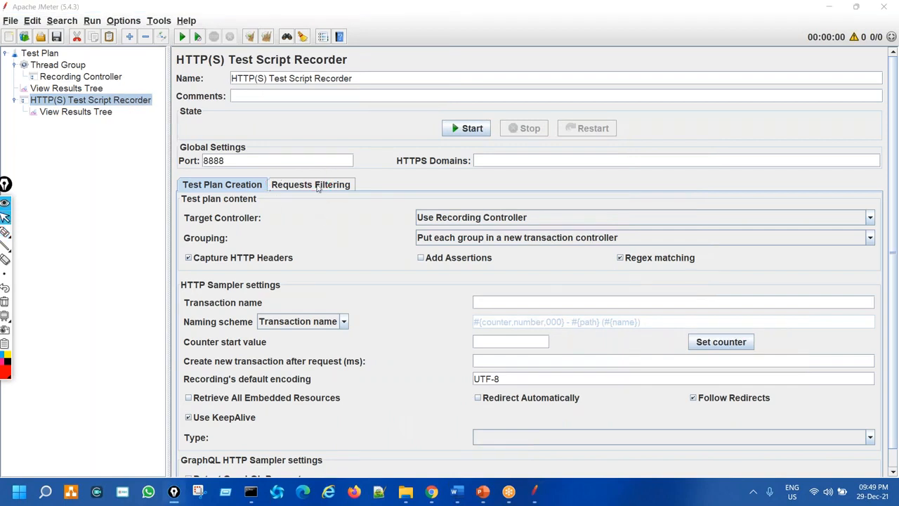
- Show the recorder's Requests Filtering settings, circle the URL Patterns to Exclude section and its scrollbar with the screen pen, and clear the marks
{"action": "left_click", "coordinate": [317, 186]}
{"action": "left_click", "coordinate": [317, 186]}
{"action": "mouse_move", "coordinate": [274, 336]}
{"action": "left_mouse_down"}
{"action": "mouse_move", "coordinate": [185, 343]}
{"action": "mouse_move", "coordinate": [207, 392]}
{"action": "mouse_move", "coordinate": [337, 385]}
{"action": "mouse_move", "coordinate": [279, 344]}
{"action": "left_mouse_up"}
{"action": "mouse_move", "coordinate": [243, 312]}
{"action": "left_mouse_down"}
{"action": "mouse_move", "coordinate": [217, 304]}
{"action": "mouse_move", "coordinate": [312, 324]}
{"action": "mouse_move", "coordinate": [251, 302]}
{"action": "left_mouse_up"}
{"action": "key", "text": "ctrl+shift+7"}
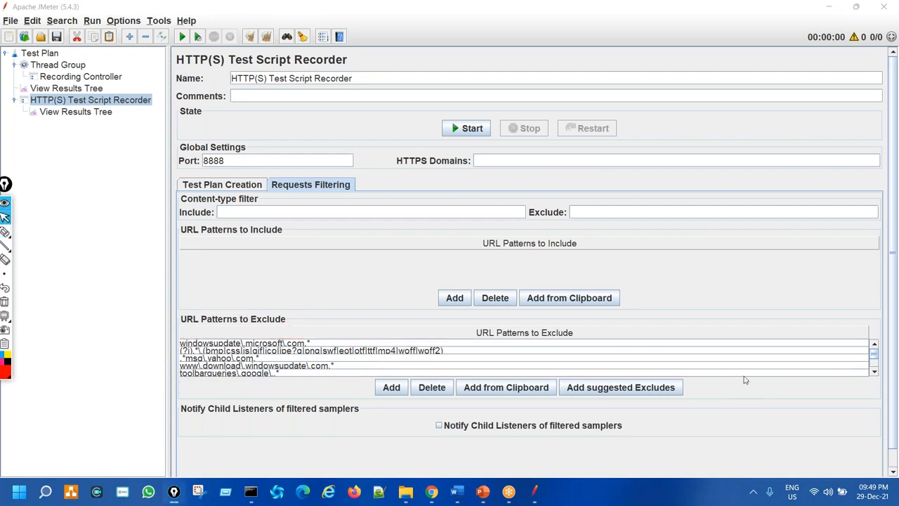
{"action": "mouse_move", "coordinate": [847, 324]}
{"action": "left_mouse_down"}
{"action": "mouse_move", "coordinate": [840, 405]}
{"action": "mouse_move", "coordinate": [838, 328]}
{"action": "left_mouse_up"}
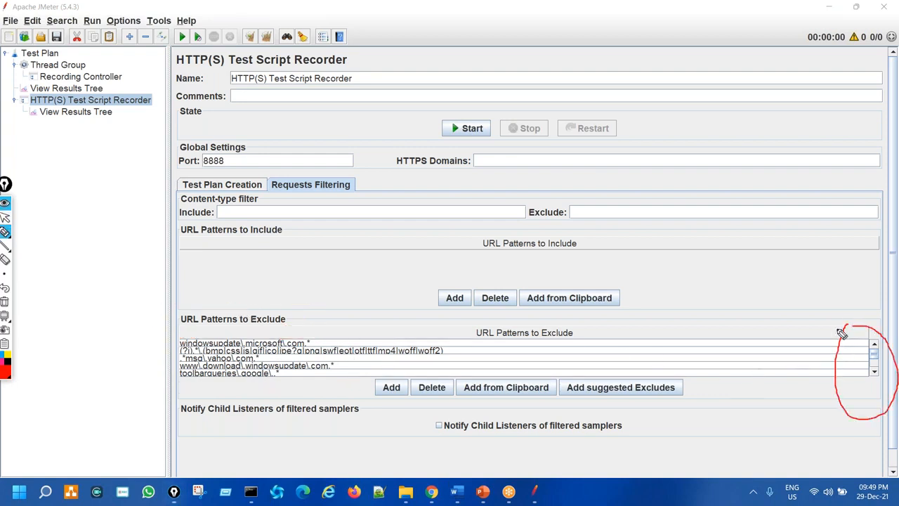
{"action": "key", "text": "ctrl+shift+7"}
{"action": "key", "text": "ctrl+shift+2"}
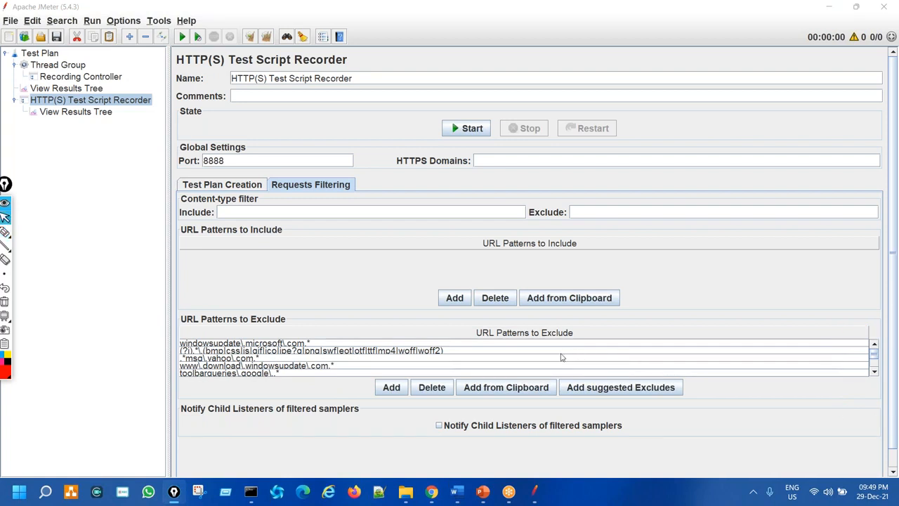
- Review the URL Patterns to Exclude list, bracket the filter list on PowerPoint's Filters in JMeter slide with the screen pen, and clear the mark
{"action": "scroll", "coordinate": [561, 358], "scroll_direction": "down", "scroll_amount": 3}
{"action": "scroll", "coordinate": [561, 357], "scroll_direction": "up", "scroll_amount": 3}
{"action": "scroll", "coordinate": [561, 357], "scroll_direction": "down", "scroll_amount": 2}
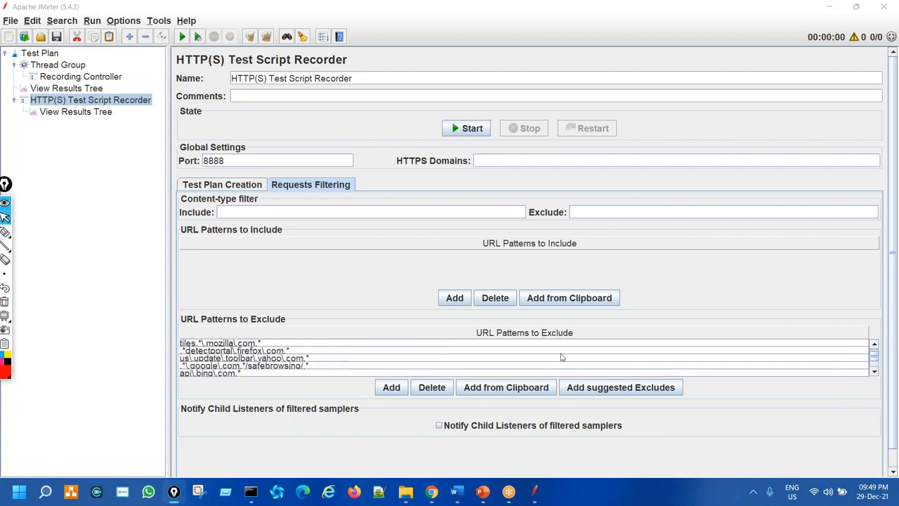
{"action": "scroll", "coordinate": [561, 357], "scroll_direction": "down", "scroll_amount": 2}
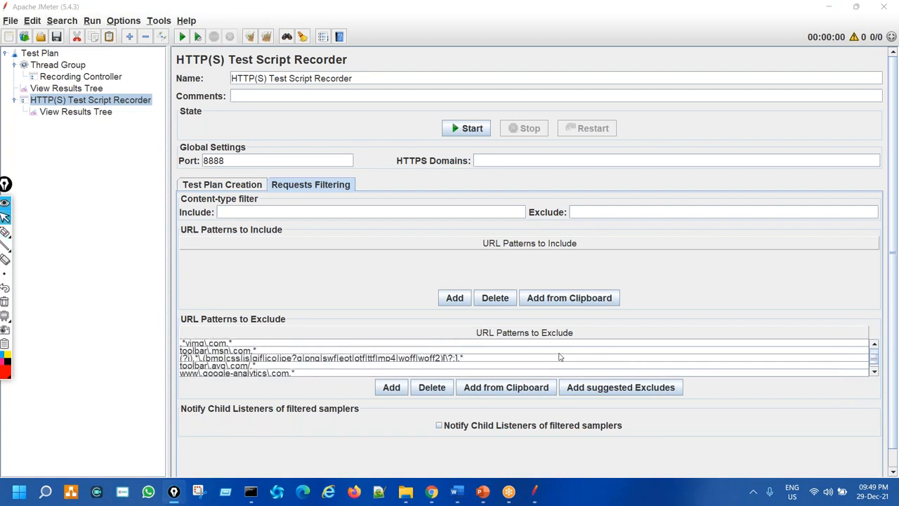
{"action": "left_click", "coordinate": [481, 492]}
{"action": "scroll", "coordinate": [346, 300], "scroll_direction": "down", "scroll_amount": 1}
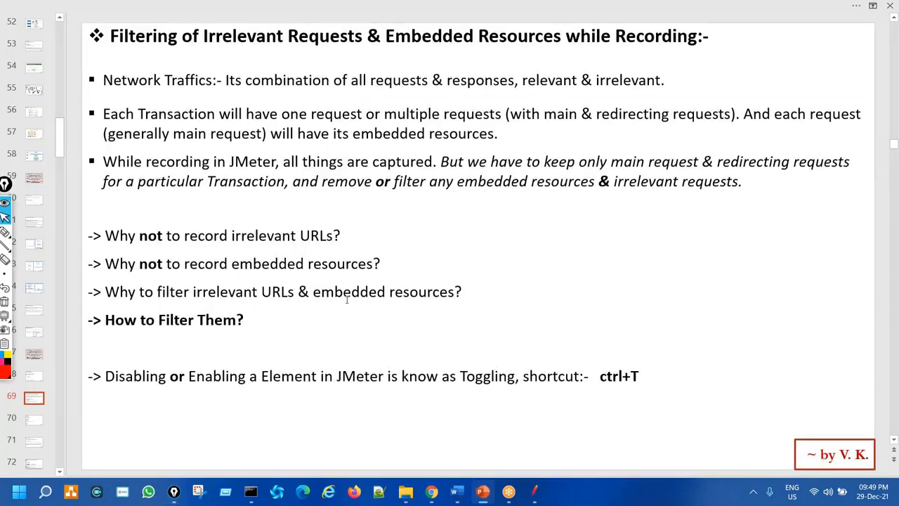
{"action": "left_click_drag", "start_coordinate": [235, 44], "coordinate": [259, 127]}
{"action": "mouse_move", "coordinate": [287, 193]}
{"action": "left_mouse_down"}
{"action": "mouse_move", "coordinate": [297, 391]}
{"action": "mouse_move", "coordinate": [185, 451]}
{"action": "left_mouse_up"}
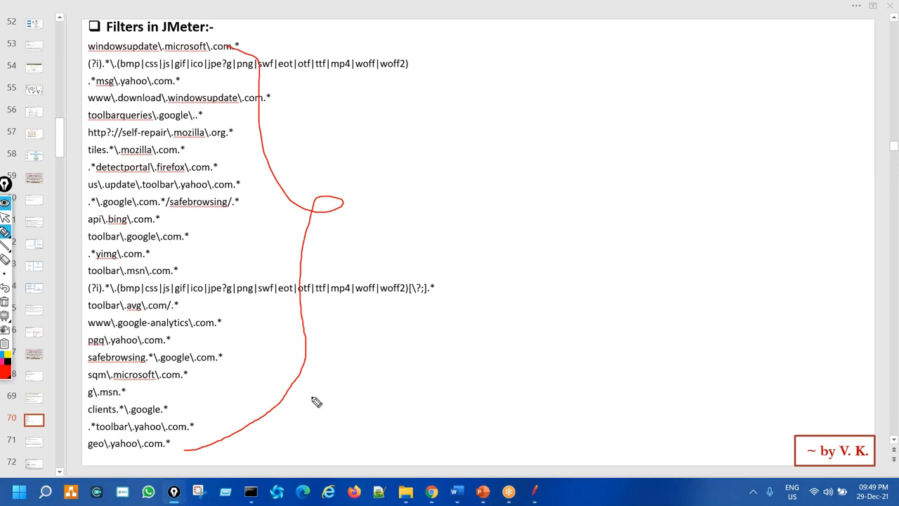
{"action": "key", "text": "ctrl+shift+7"}
{"action": "key", "text": "ctrl+shift+2"}
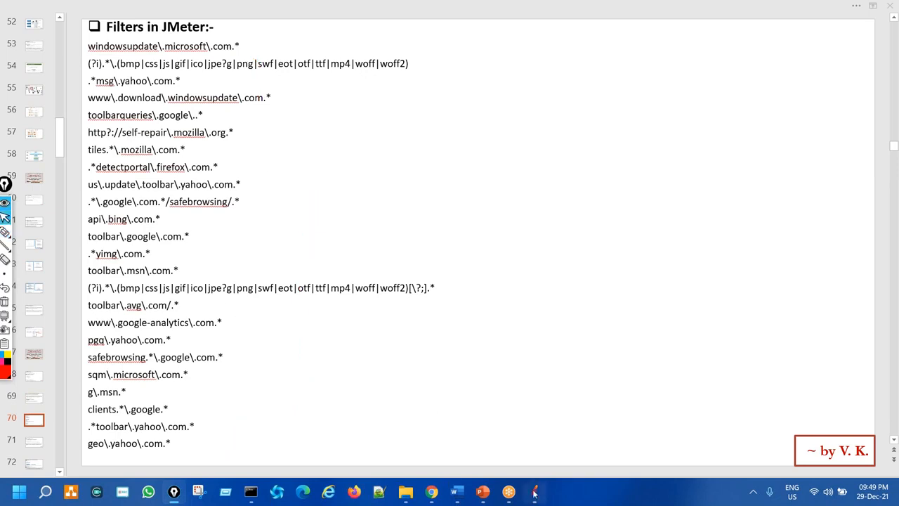
- Return to JMeter, show the recorder's Test Plan Creation settings, circle the Recording Controller in the tree with the screen pen, and clear the marks
{"action": "left_click", "coordinate": [534, 493]}
{"action": "left_click", "coordinate": [228, 186]}
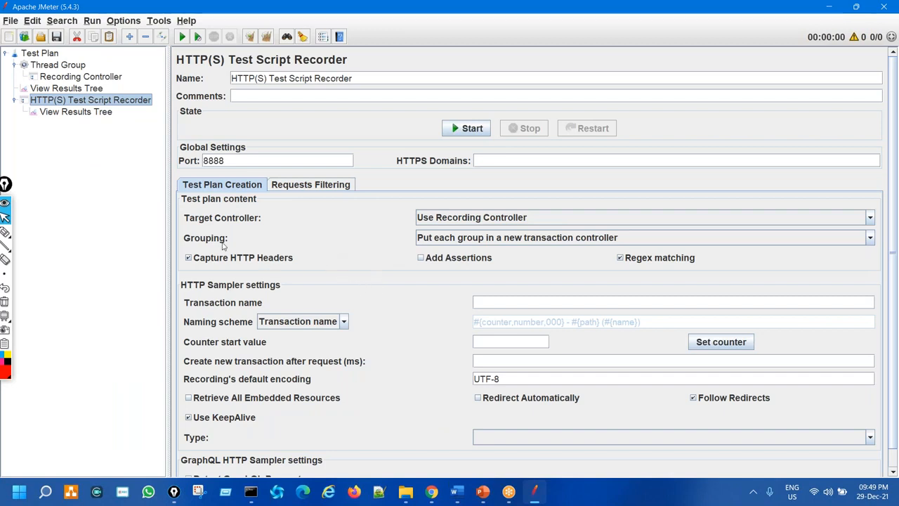
{"action": "key", "text": "ctrl+shift+3"}
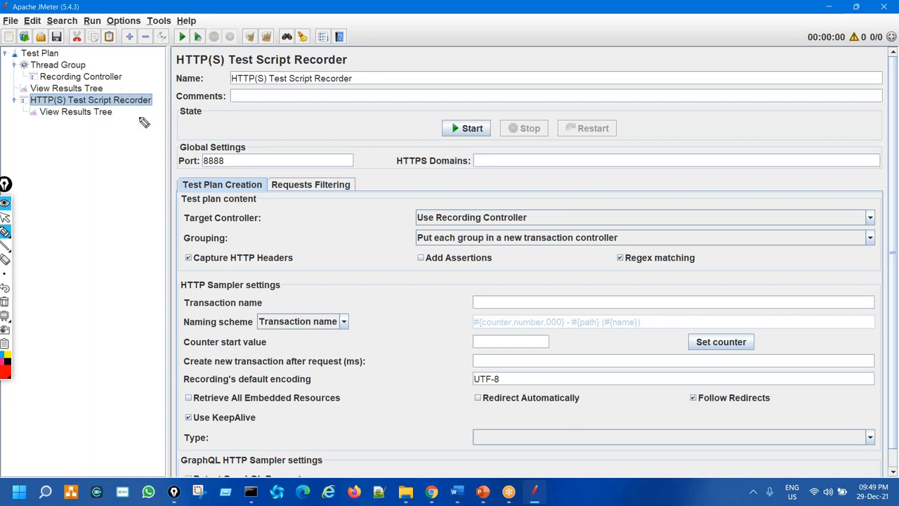
{"action": "mouse_move", "coordinate": [150, 90]}
{"action": "left_mouse_down"}
{"action": "mouse_move", "coordinate": [135, 93]}
{"action": "mouse_move", "coordinate": [168, 95]}
{"action": "mouse_move", "coordinate": [153, 91]}
{"action": "left_mouse_up"}
{"action": "key", "text": "ctrl+shift+7"}
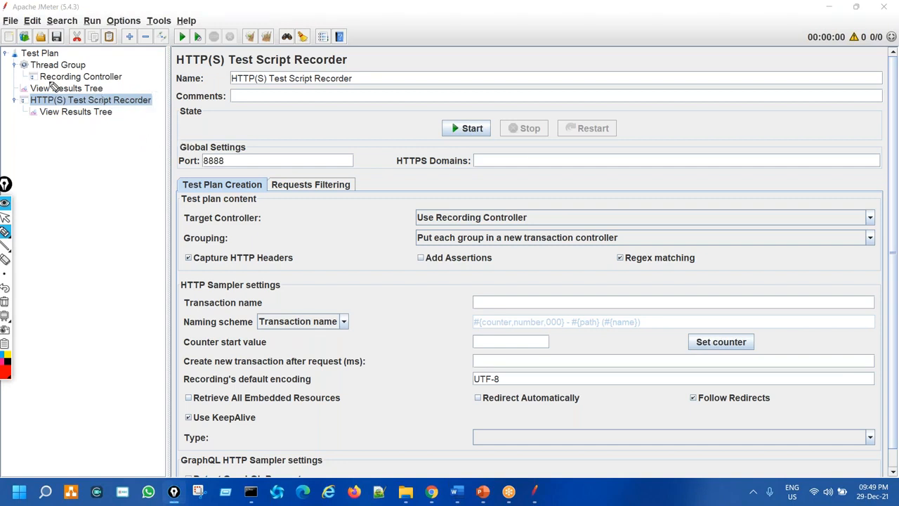
{"action": "mouse_move", "coordinate": [49, 81]}
{"action": "left_mouse_down"}
{"action": "mouse_move", "coordinate": [126, 87]}
{"action": "mouse_move", "coordinate": [84, 68]}
{"action": "mouse_move", "coordinate": [46, 71]}
{"action": "mouse_move", "coordinate": [60, 85]}
{"action": "left_mouse_up"}
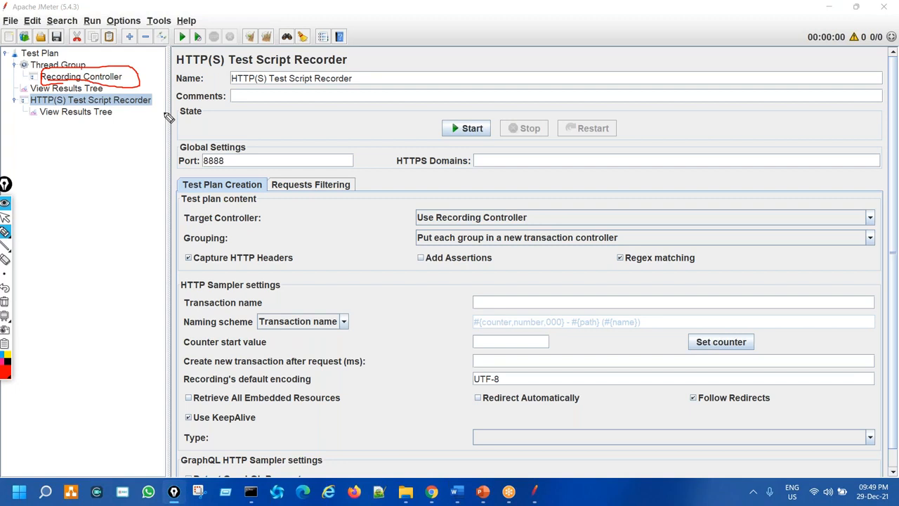
{"action": "key", "text": "ctrl+shift+7"}
{"action": "key", "text": "ctrl+shift+2"}
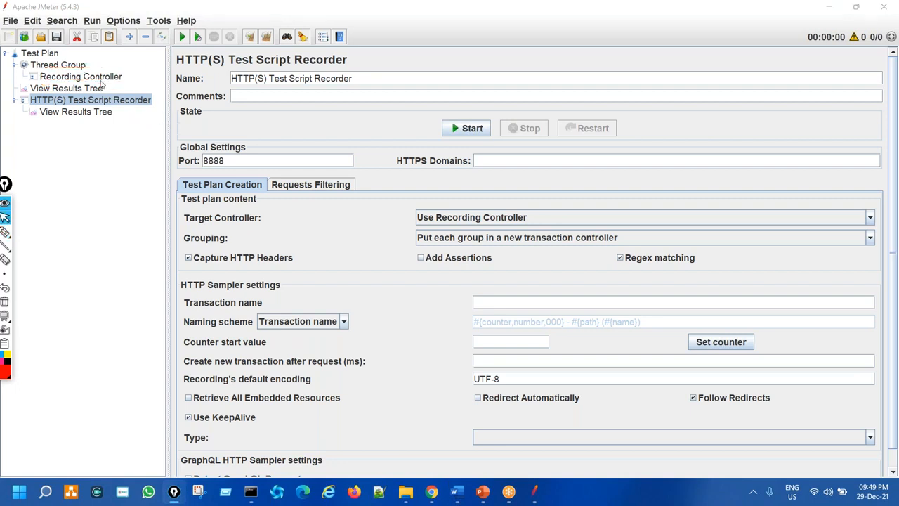
- Add an HTTP Request sampler under the Recording Controller and paste three copies of it there
{"action": "left_click", "coordinate": [77, 77]}
{"action": "right_click", "coordinate": [100, 77]}
{"action": "mouse_move", "coordinate": [175, 83]}
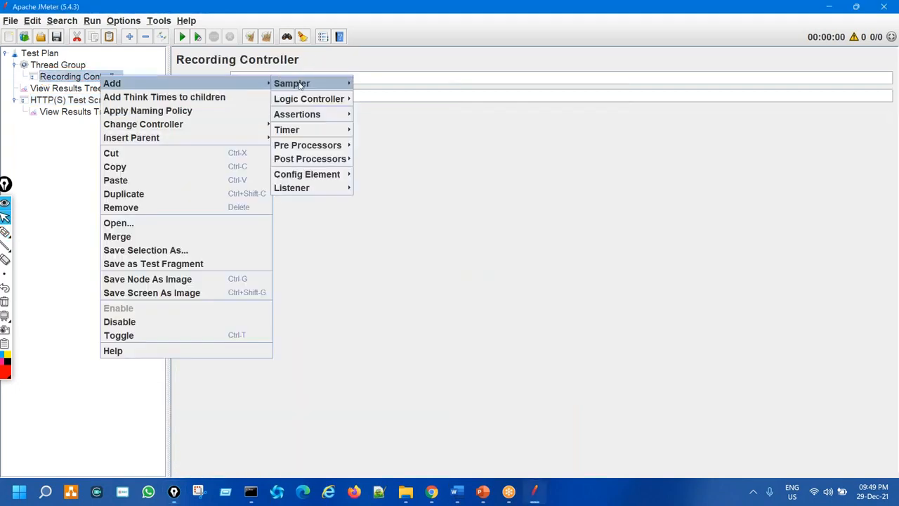
{"action": "mouse_move", "coordinate": [295, 85]}
{"action": "left_click", "coordinate": [364, 98]}
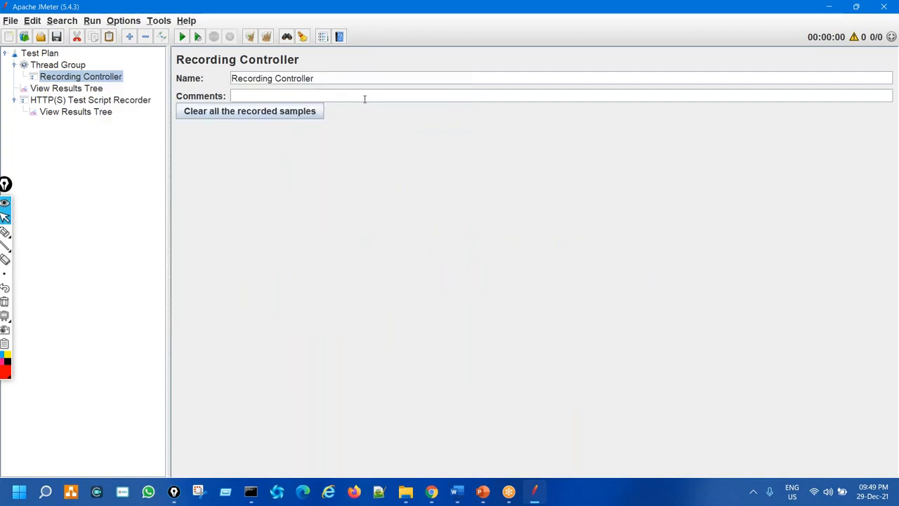
{"action": "key", "text": "ctrl+c"}
{"action": "left_click", "coordinate": [101, 77]}
{"action": "key", "text": "ctrl+v"}
{"action": "key", "text": "ctrl+v"}
{"action": "key", "text": "ctrl+v"}
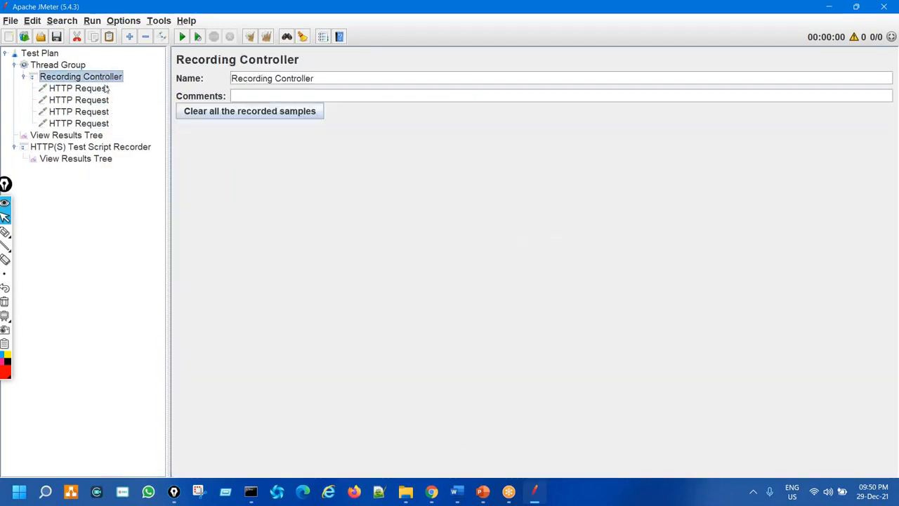
- Circle the four HTTP Requests and Clear all the recorded samples with the screen pen, add an arrow and underlined notes, and clear the marks
{"action": "key", "text": "ctrl+shift+3"}
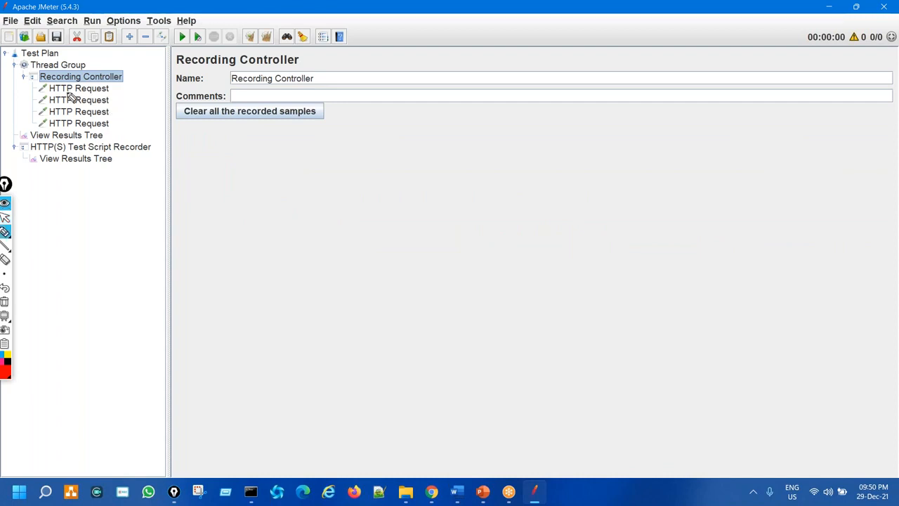
{"action": "mouse_move", "coordinate": [78, 79]}
{"action": "left_mouse_down"}
{"action": "mouse_move", "coordinate": [67, 92]}
{"action": "mouse_move", "coordinate": [107, 121]}
{"action": "mouse_move", "coordinate": [101, 89]}
{"action": "left_mouse_up"}
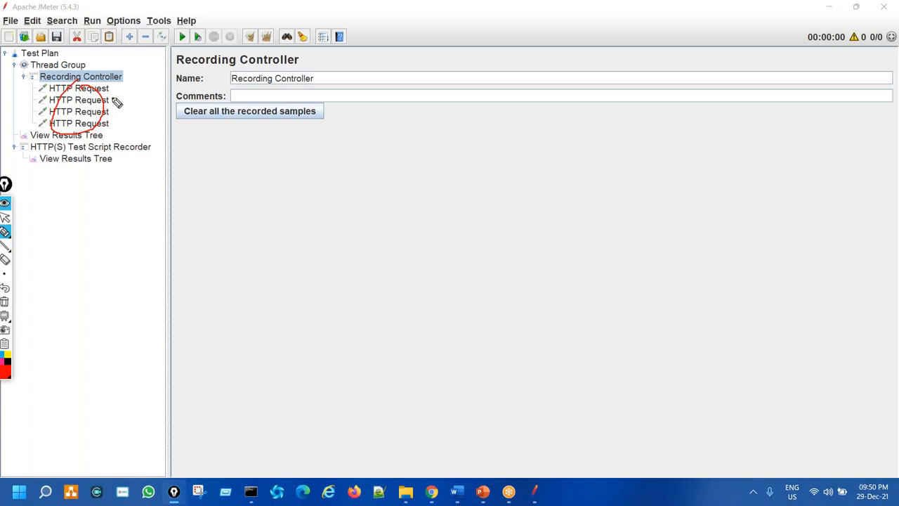
{"action": "mouse_move", "coordinate": [222, 105]}
{"action": "left_mouse_down"}
{"action": "mouse_move", "coordinate": [171, 114]}
{"action": "mouse_move", "coordinate": [297, 124]}
{"action": "mouse_move", "coordinate": [307, 105]}
{"action": "mouse_move", "coordinate": [222, 105]}
{"action": "left_mouse_up"}
{"action": "mouse_move", "coordinate": [261, 134]}
{"action": "left_mouse_down"}
{"action": "mouse_move", "coordinate": [286, 204]}
{"action": "mouse_move", "coordinate": [281, 151]}
{"action": "mouse_move", "coordinate": [291, 160]}
{"action": "left_mouse_up"}
{"action": "left_click_drag", "start_coordinate": [306, 258], "coordinate": [332, 274]}
{"action": "left_click_drag", "start_coordinate": [374, 214], "coordinate": [355, 245]}
{"action": "mouse_move", "coordinate": [418, 209]}
{"action": "left_mouse_down"}
{"action": "mouse_move", "coordinate": [452, 254]}
{"action": "mouse_move", "coordinate": [434, 269]}
{"action": "left_mouse_up"}
{"action": "mouse_move", "coordinate": [305, 331]}
{"action": "left_mouse_down"}
{"action": "mouse_move", "coordinate": [523, 268]}
{"action": "mouse_move", "coordinate": [405, 317]}
{"action": "left_mouse_up"}
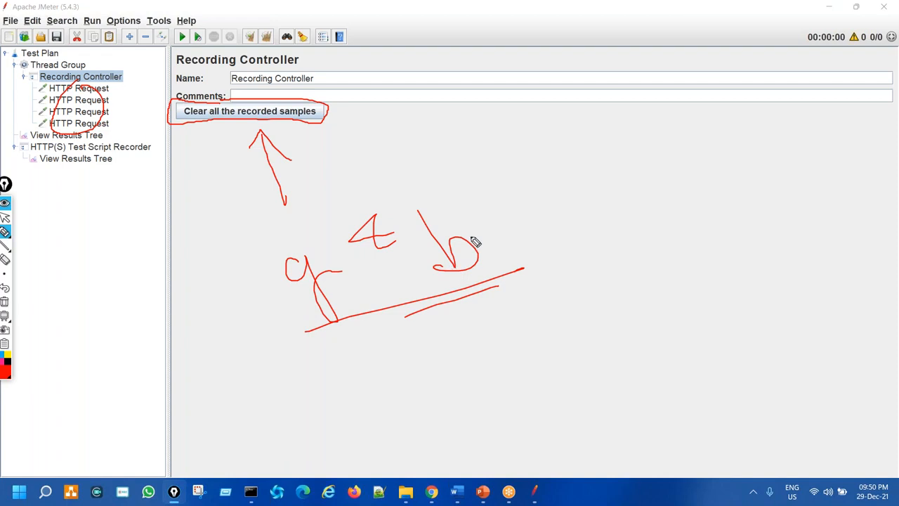
{"action": "key", "text": "ctrl+shift+7"}
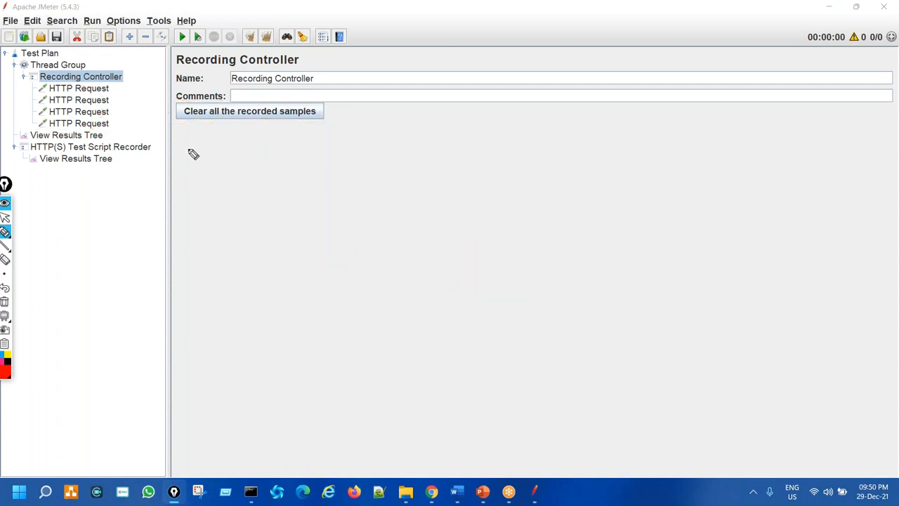
- Circle the HTTP Requests and the Clear all the recorded samples option repeatedly with the screen pen, clearing the marks each time
{"action": "mouse_move", "coordinate": [65, 90]}
{"action": "left_mouse_down"}
{"action": "mouse_move", "coordinate": [45, 187]}
{"action": "mouse_move", "coordinate": [102, 112]}
{"action": "mouse_move", "coordinate": [57, 82]}
{"action": "left_mouse_up"}
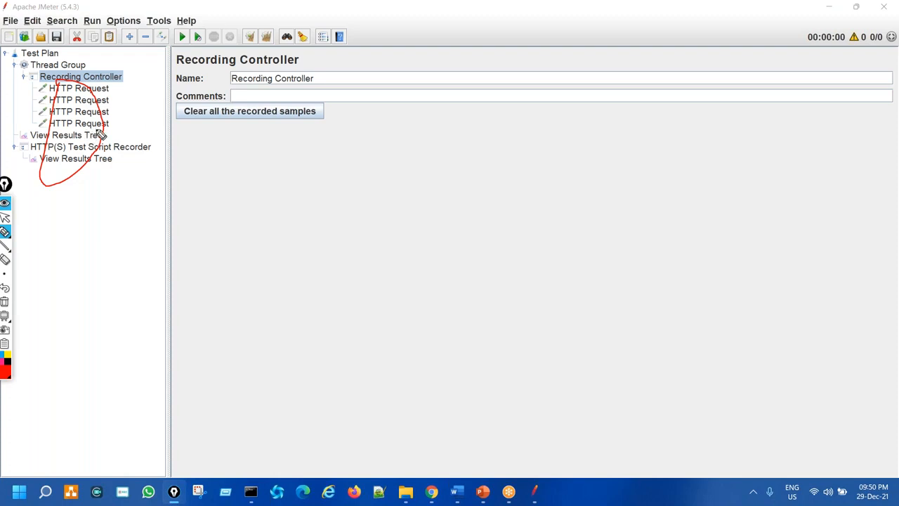
{"action": "left_click_drag", "start_coordinate": [200, 115], "coordinate": [212, 100]}
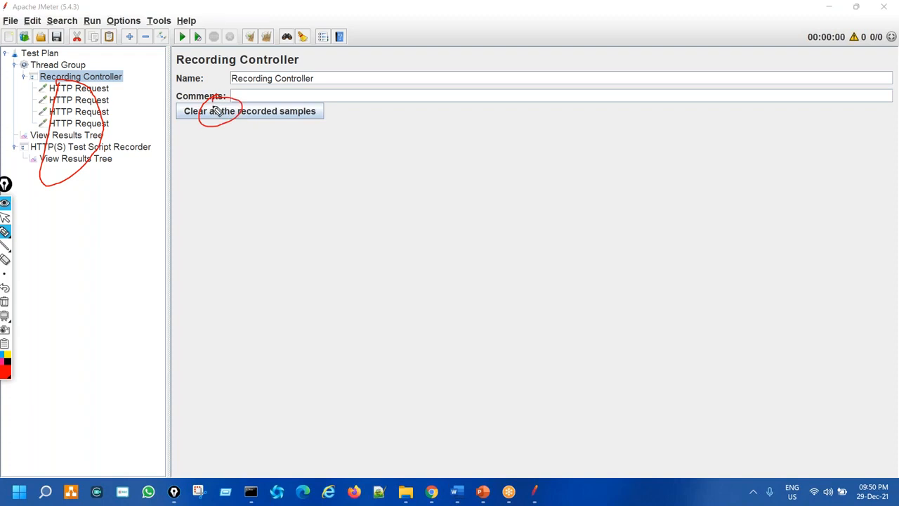
{"action": "left_click_drag", "start_coordinate": [90, 146], "coordinate": [99, 102]}
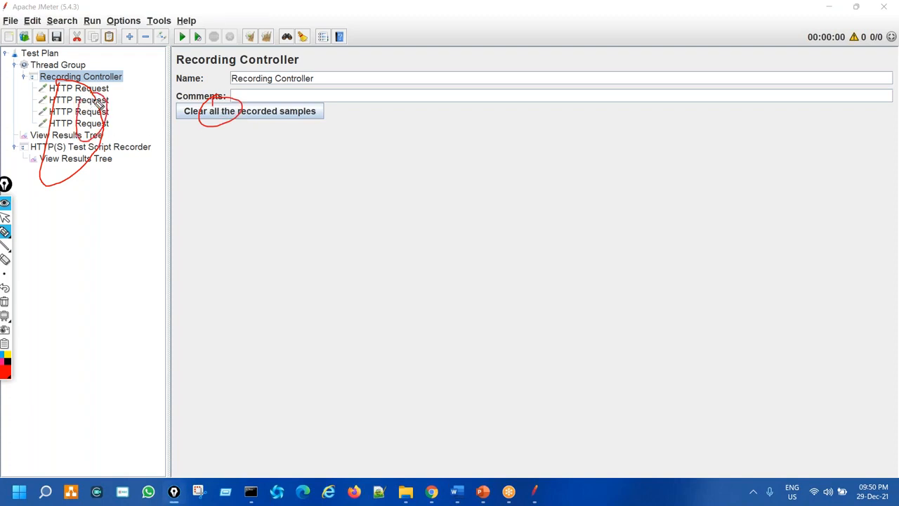
{"action": "key", "text": "ctrl+shift+7"}
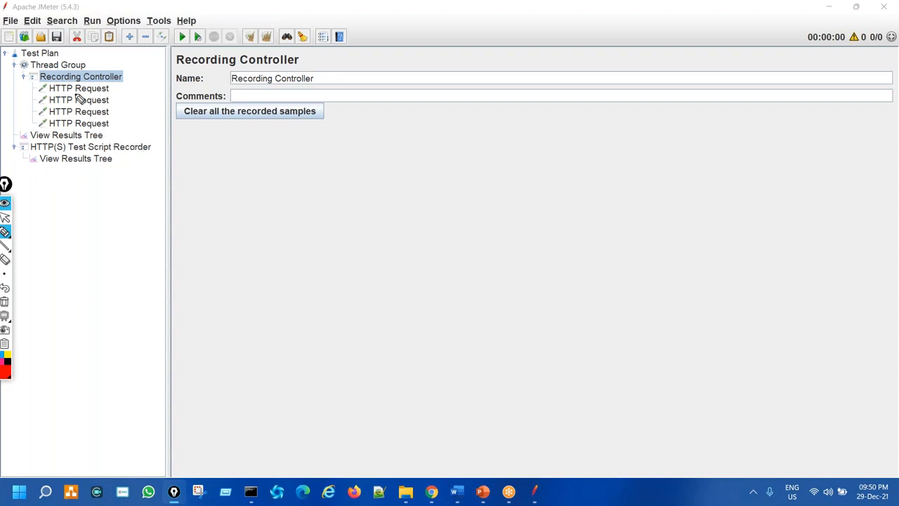
{"action": "mouse_move", "coordinate": [63, 93]}
{"action": "left_mouse_down"}
{"action": "mouse_move", "coordinate": [49, 148]}
{"action": "mouse_move", "coordinate": [90, 105]}
{"action": "left_mouse_up"}
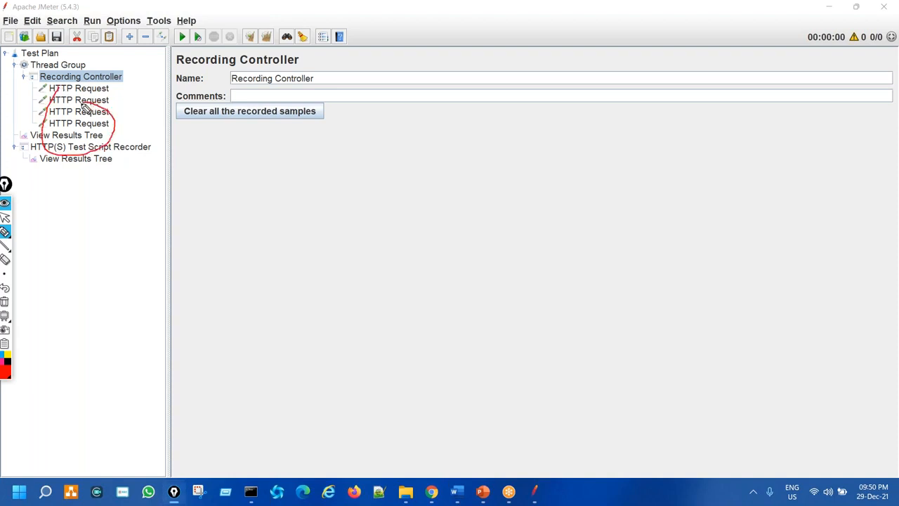
{"action": "key", "text": "ctrl+shift+7"}
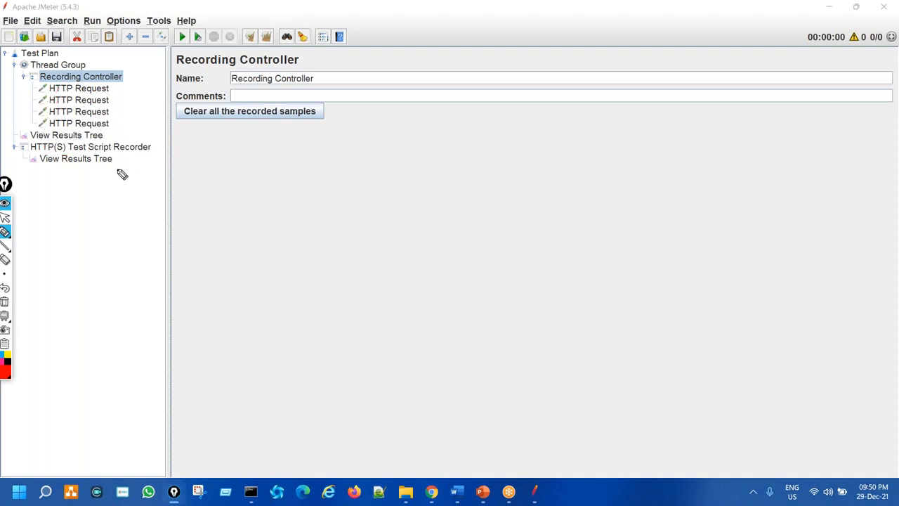
{"action": "mouse_move", "coordinate": [234, 104]}
{"action": "left_mouse_down"}
{"action": "mouse_move", "coordinate": [223, 116]}
{"action": "mouse_move", "coordinate": [281, 101]}
{"action": "mouse_move", "coordinate": [235, 104]}
{"action": "left_mouse_up"}
{"action": "left_click_drag", "start_coordinate": [73, 101], "coordinate": [93, 101]}
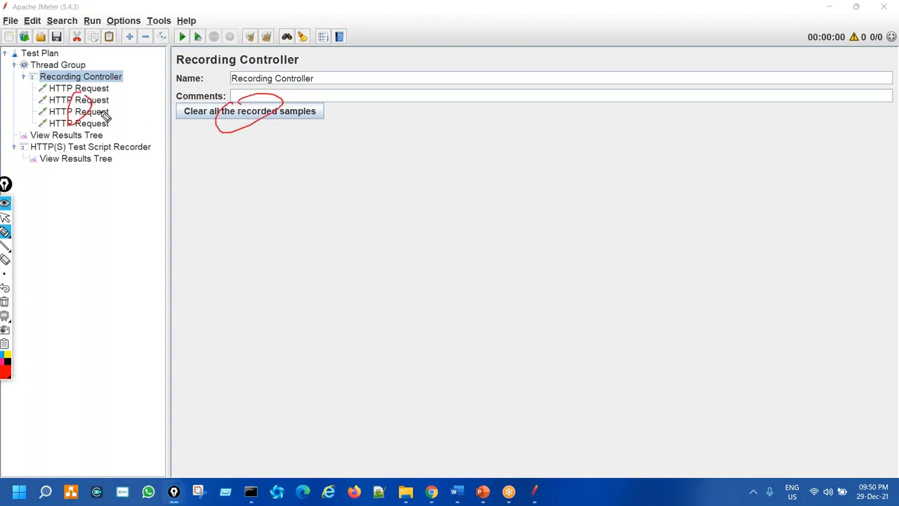
{"action": "key", "text": "ctrl+shift+7"}
- Clear all the recorded samples from the Recording Controller, mark that option and the controller with the screen pen, and clear the marks
{"action": "left_click_drag", "start_coordinate": [223, 99], "coordinate": [251, 94]}
{"action": "key", "text": "ctrl+shift+1"}
{"action": "left_click", "coordinate": [241, 111]}
{"action": "key", "text": "ctrl+shift+2"}
{"action": "left_click_drag", "start_coordinate": [101, 80], "coordinate": [85, 94]}
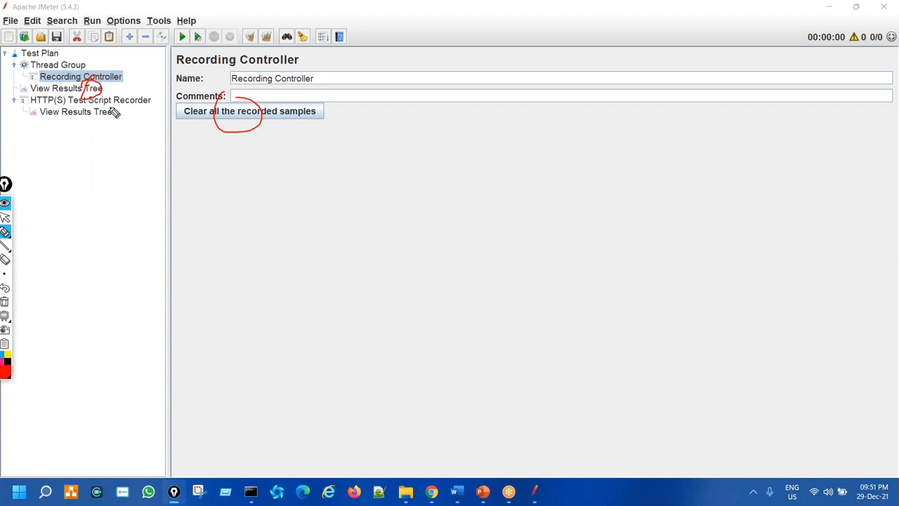
{"action": "left_click_drag", "start_coordinate": [209, 135], "coordinate": [254, 121]}
{"action": "left_click_drag", "start_coordinate": [212, 157], "coordinate": [276, 140]}
{"action": "key", "text": "ctrl+shift+7"}
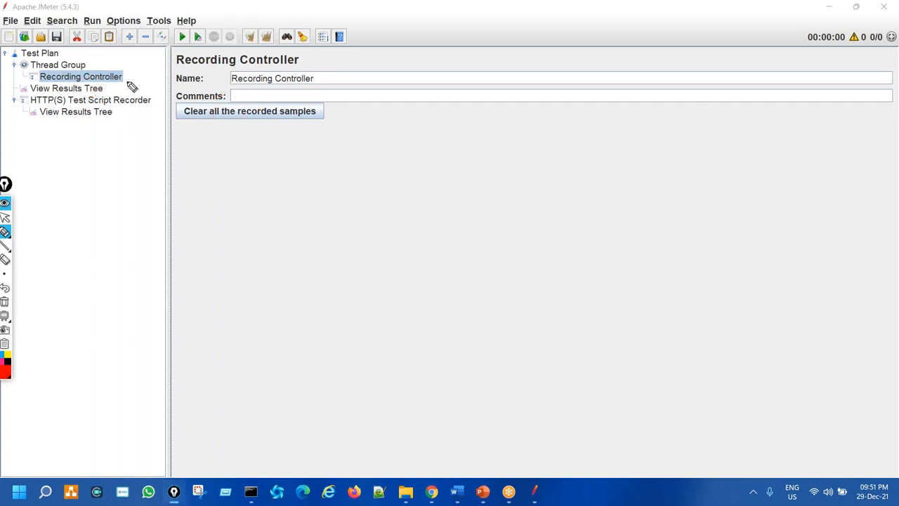
{"action": "mouse_move", "coordinate": [140, 79]}
{"action": "left_mouse_down"}
{"action": "mouse_move", "coordinate": [106, 72]}
{"action": "mouse_move", "coordinate": [120, 80]}
{"action": "left_mouse_up"}
{"action": "key", "text": "ctrl+shift+7"}
{"action": "key", "text": "ctrl+shift+2"}
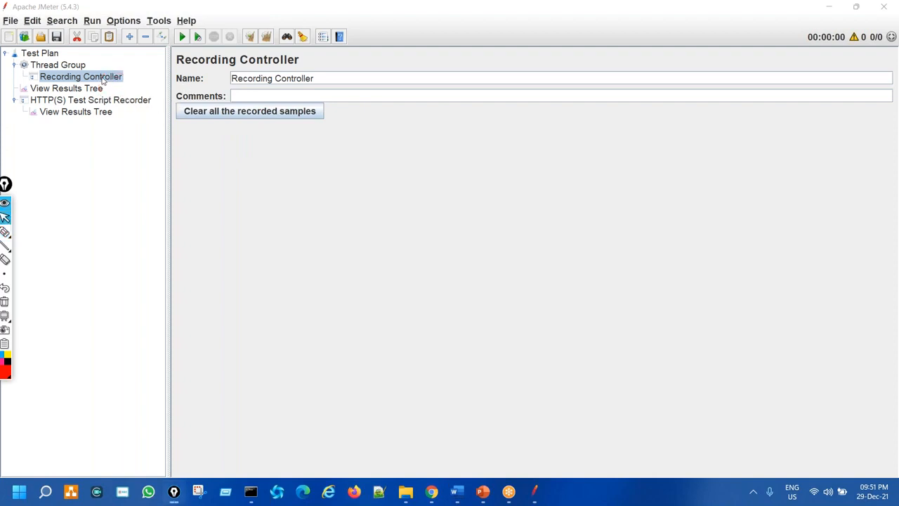
- Add a Simple Controller under the Thread Group
{"action": "left_click", "coordinate": [72, 68]}
{"action": "left_click", "coordinate": [73, 67]}
{"action": "right_click", "coordinate": [73, 66]}
{"action": "mouse_move", "coordinate": [83, 72]}
{"action": "mouse_move", "coordinate": [281, 87]}
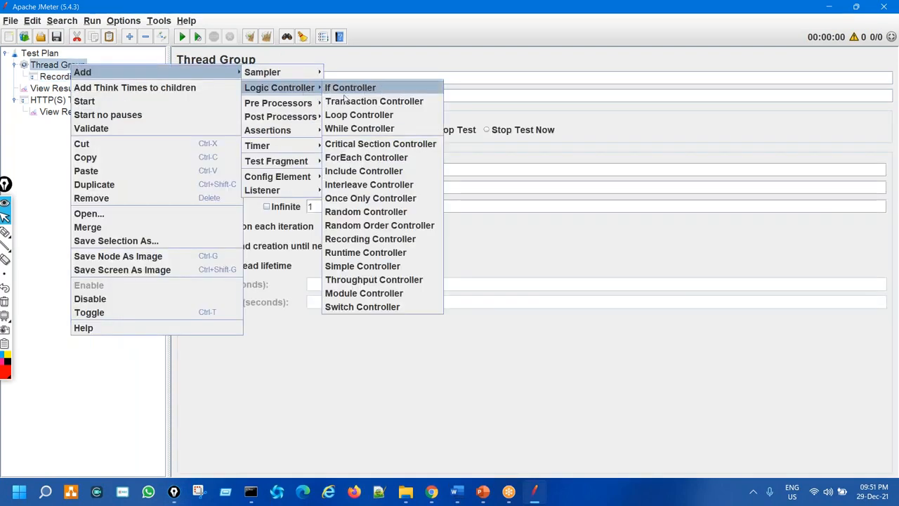
{"action": "left_click", "coordinate": [358, 266]}
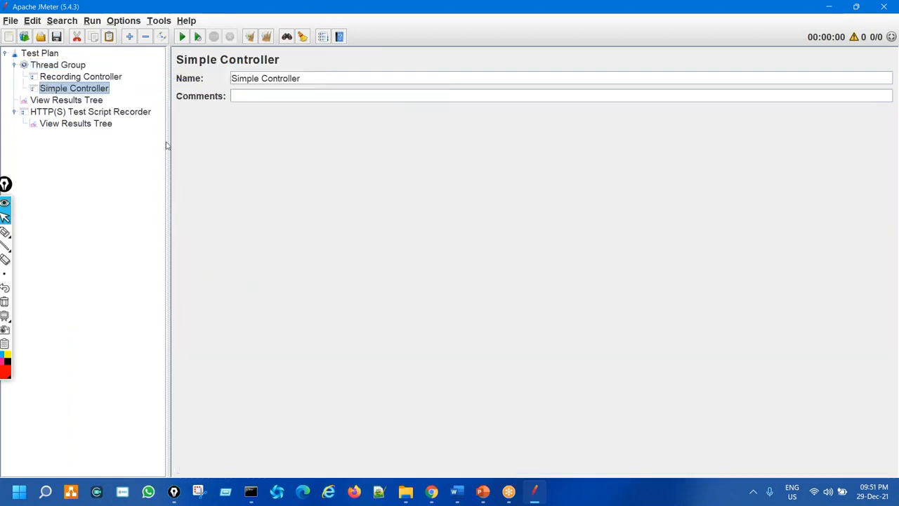
- Circle the Simple Controller heading and the blank area below its Comments field with the screen pen, and clear the marks
{"action": "key", "text": "ctrl+shift+3"}
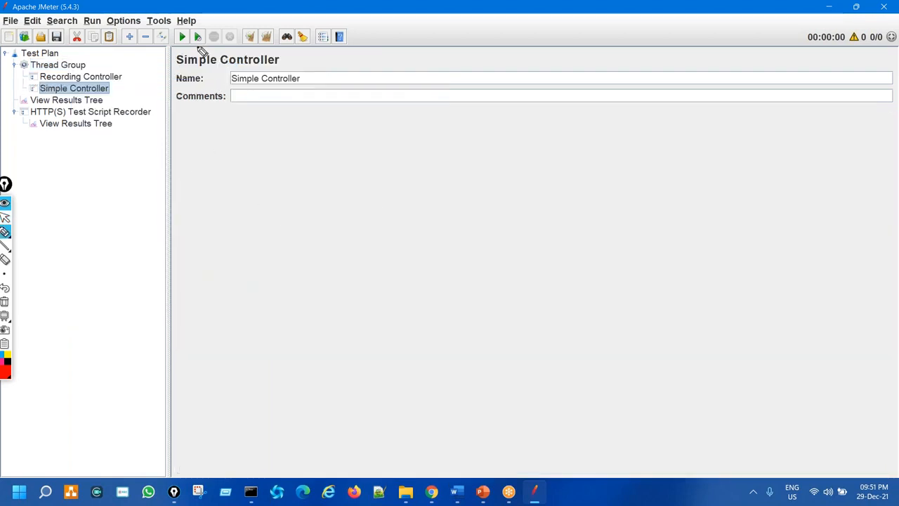
{"action": "left_click_drag", "start_coordinate": [203, 49], "coordinate": [179, 81]}
{"action": "mouse_move", "coordinate": [256, 115]}
{"action": "left_mouse_down"}
{"action": "mouse_move", "coordinate": [181, 190]}
{"action": "mouse_move", "coordinate": [256, 126]}
{"action": "left_mouse_up"}
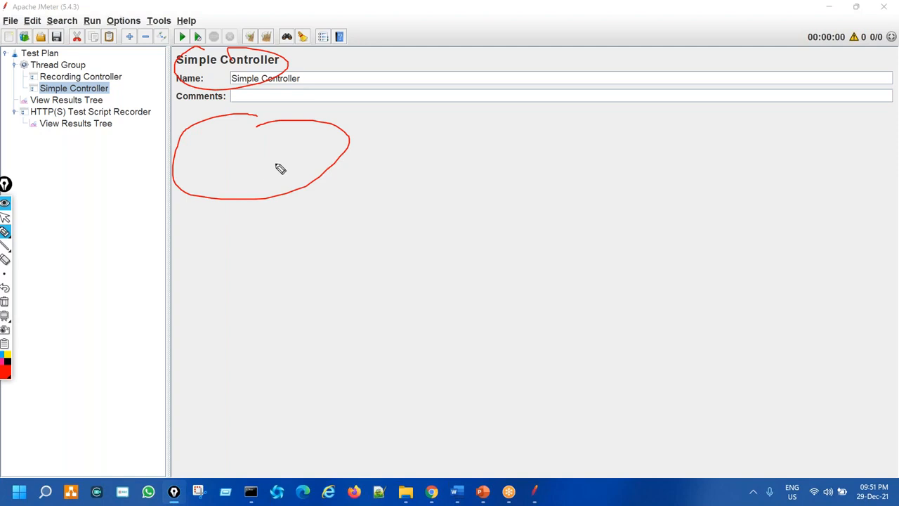
{"action": "key", "text": "ctrl+shift+7"}
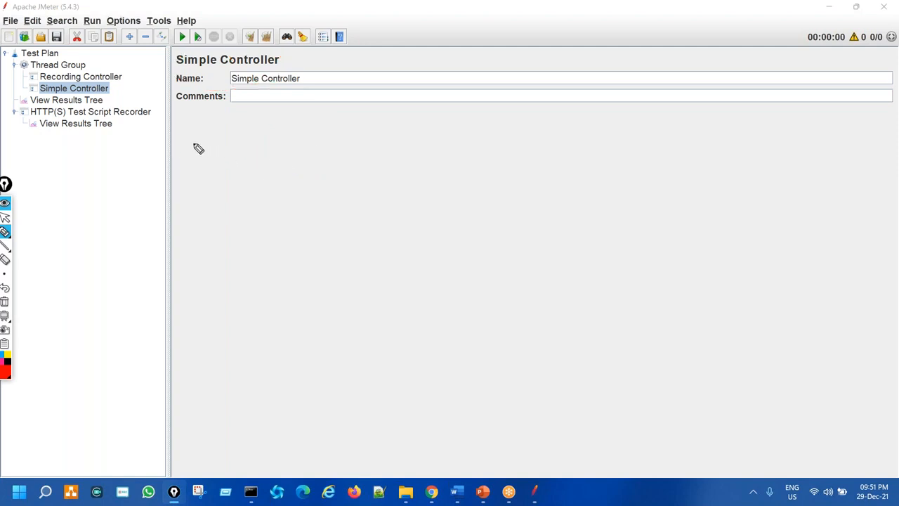
- Show the Recording Controller, circle its Clear all the recorded samples option and both controllers with the screen pen, and write "attributes"
{"action": "key", "text": "ctrl+shift+2"}
{"action": "left_click", "coordinate": [117, 81]}
{"action": "key", "text": "ctrl+shift+3"}
{"action": "mouse_move", "coordinate": [252, 96]}
{"action": "left_mouse_down"}
{"action": "mouse_move", "coordinate": [186, 137]}
{"action": "mouse_move", "coordinate": [267, 98]}
{"action": "left_mouse_up"}
{"action": "mouse_move", "coordinate": [302, 193]}
{"action": "left_mouse_down"}
{"action": "mouse_move", "coordinate": [311, 214]}
{"action": "mouse_move", "coordinate": [344, 180]}
{"action": "mouse_move", "coordinate": [395, 208]}
{"action": "mouse_move", "coordinate": [441, 209]}
{"action": "mouse_move", "coordinate": [624, 156]}
{"action": "mouse_move", "coordinate": [627, 168]}
{"action": "left_mouse_up"}
{"action": "mouse_move", "coordinate": [80, 70]}
{"action": "left_mouse_down"}
{"action": "mouse_move", "coordinate": [41, 94]}
{"action": "mouse_move", "coordinate": [113, 71]}
{"action": "mouse_move", "coordinate": [88, 67]}
{"action": "left_mouse_up"}
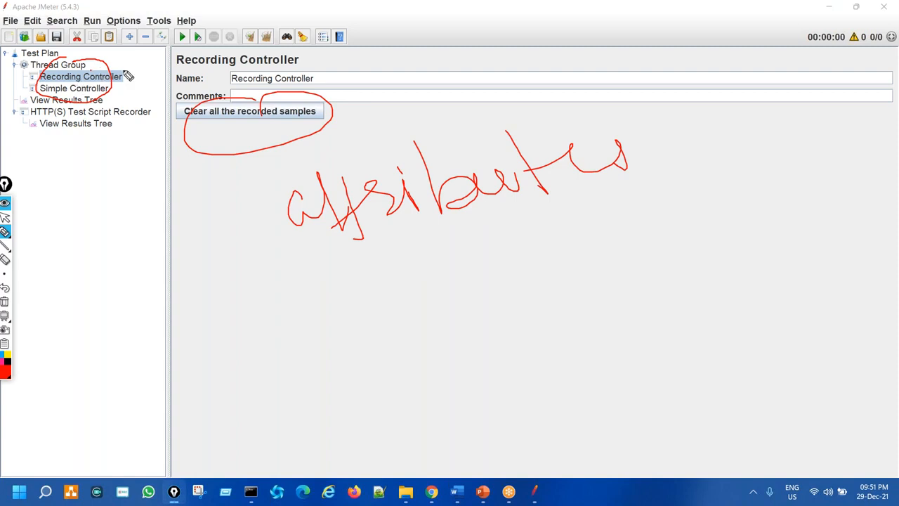
- Circle the handwritten "attributes" with the screen pen, write "opti" below it, and clear all the marks
{"action": "mouse_move", "coordinate": [332, 84]}
{"action": "left_mouse_down"}
{"action": "mouse_move", "coordinate": [501, 247]}
{"action": "mouse_move", "coordinate": [344, 81]}
{"action": "left_mouse_up"}
{"action": "mouse_move", "coordinate": [470, 309]}
{"action": "left_mouse_down"}
{"action": "mouse_move", "coordinate": [421, 329]}
{"action": "mouse_move", "coordinate": [514, 383]}
{"action": "left_mouse_up"}
{"action": "left_click_drag", "start_coordinate": [507, 327], "coordinate": [517, 321]}
{"action": "mouse_move", "coordinate": [556, 252]}
{"action": "left_mouse_down"}
{"action": "mouse_move", "coordinate": [586, 326]}
{"action": "mouse_move", "coordinate": [614, 266]}
{"action": "left_mouse_up"}
{"action": "left_click_drag", "start_coordinate": [616, 267], "coordinate": [619, 295]}
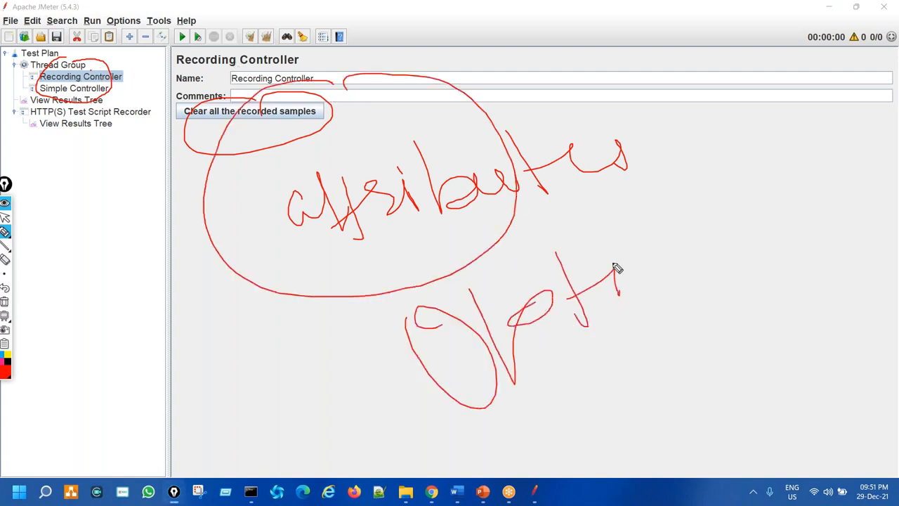
{"action": "mouse_move", "coordinate": [419, 134]}
{"action": "left_mouse_down"}
{"action": "mouse_move", "coordinate": [269, 160]}
{"action": "mouse_move", "coordinate": [417, 248]}
{"action": "mouse_move", "coordinate": [373, 128]}
{"action": "mouse_move", "coordinate": [355, 130]}
{"action": "left_mouse_up"}
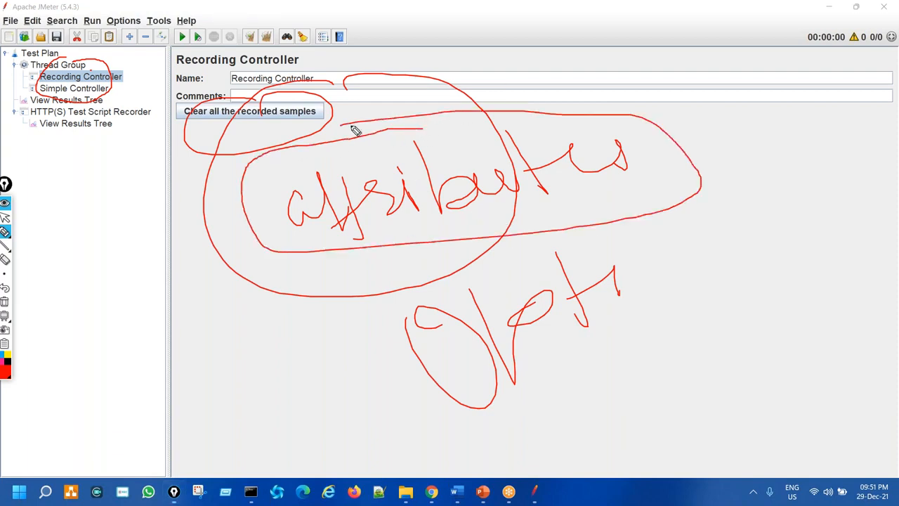
{"action": "key", "text": "Escape"}
- Show the Thread Group, tick it in the tree, circle its settings with the screen pen, and clear the marks
{"action": "left_click_drag", "start_coordinate": [90, 68], "coordinate": [106, 59]}
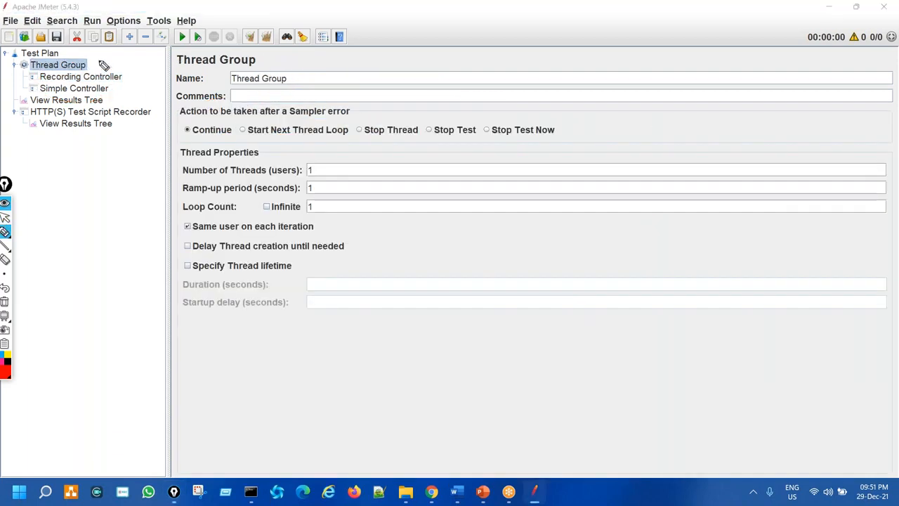
{"action": "mouse_move", "coordinate": [232, 62]}
{"action": "left_mouse_down"}
{"action": "mouse_move", "coordinate": [164, 266]}
{"action": "mouse_move", "coordinate": [437, 293]}
{"action": "mouse_move", "coordinate": [361, 56]}
{"action": "mouse_move", "coordinate": [236, 55]}
{"action": "left_mouse_up"}
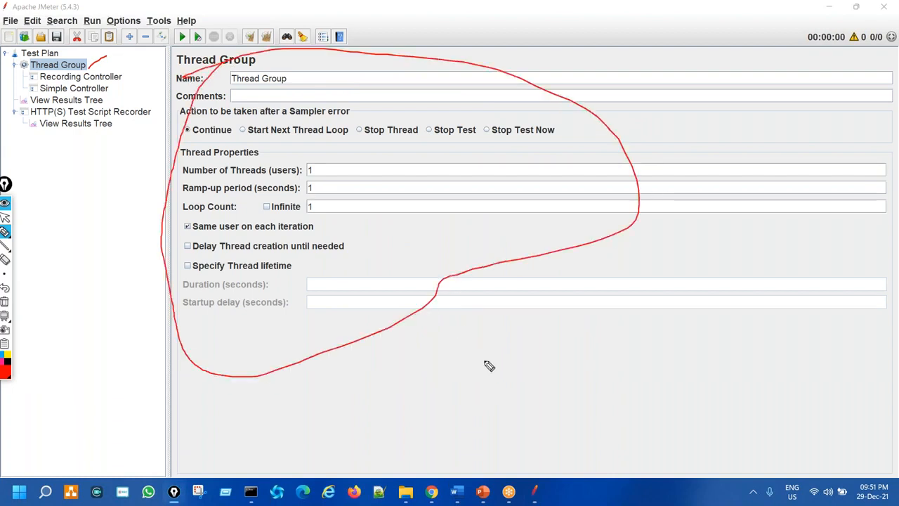
{"action": "mouse_move", "coordinate": [489, 358]}
{"action": "left_mouse_down"}
{"action": "mouse_move", "coordinate": [526, 317]}
{"action": "mouse_move", "coordinate": [558, 316]}
{"action": "mouse_move", "coordinate": [598, 338]}
{"action": "left_mouse_up"}
{"action": "left_click", "coordinate": [594, 309]}
{"action": "mouse_move", "coordinate": [610, 286]}
{"action": "left_mouse_down"}
{"action": "mouse_move", "coordinate": [640, 347]}
{"action": "mouse_move", "coordinate": [670, 299]}
{"action": "left_mouse_up"}
{"action": "key", "text": "Escape"}
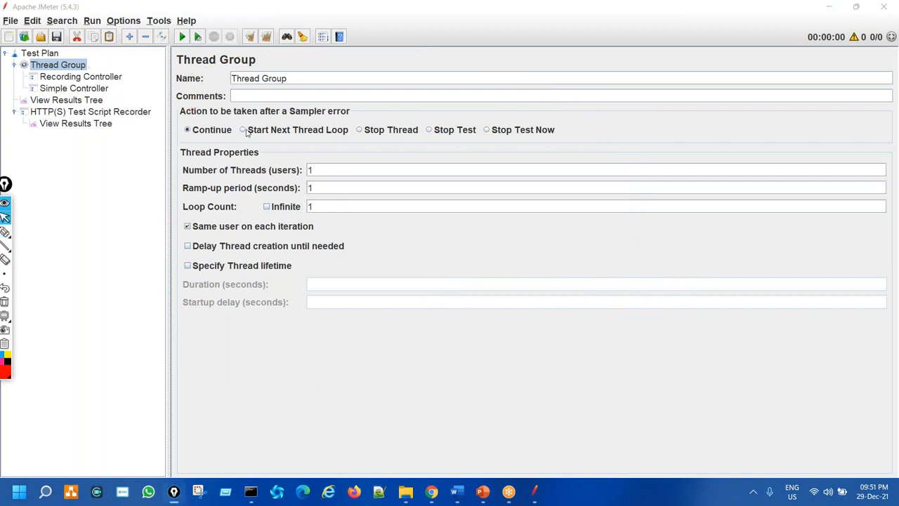
- Show the Recording Controller, circle its Clear all the recorded samples option with the screen pen, and clear the mark
{"action": "left_click", "coordinate": [106, 77]}
{"action": "key", "text": "ctrl+shift+p"}
{"action": "mouse_move", "coordinate": [231, 102]}
{"action": "left_mouse_down"}
{"action": "mouse_move", "coordinate": [197, 102]}
{"action": "mouse_move", "coordinate": [181, 118]}
{"action": "mouse_move", "coordinate": [266, 123]}
{"action": "left_mouse_up"}
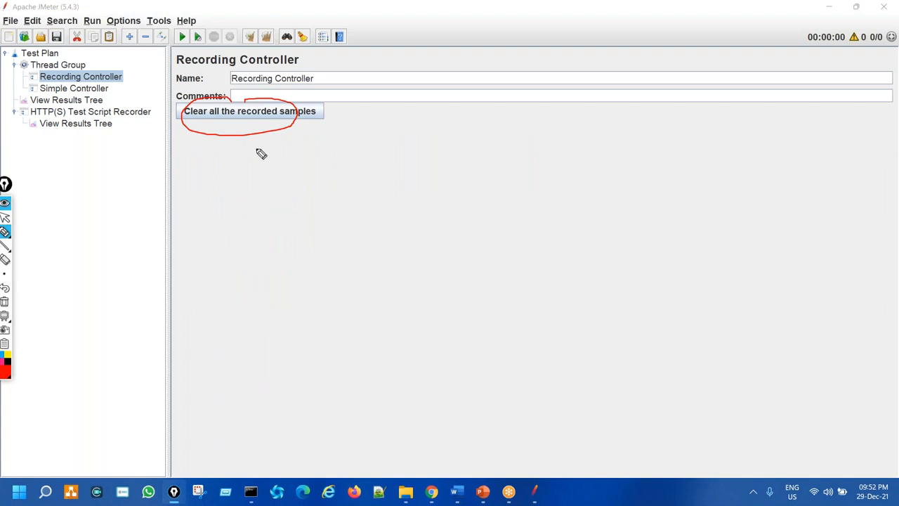
{"action": "key", "text": "Escape"}
- Show the Simple Controller, circle the blank area below its Comments field, add handwritten notes beside it, and clear the marks
{"action": "left_click", "coordinate": [103, 92]}
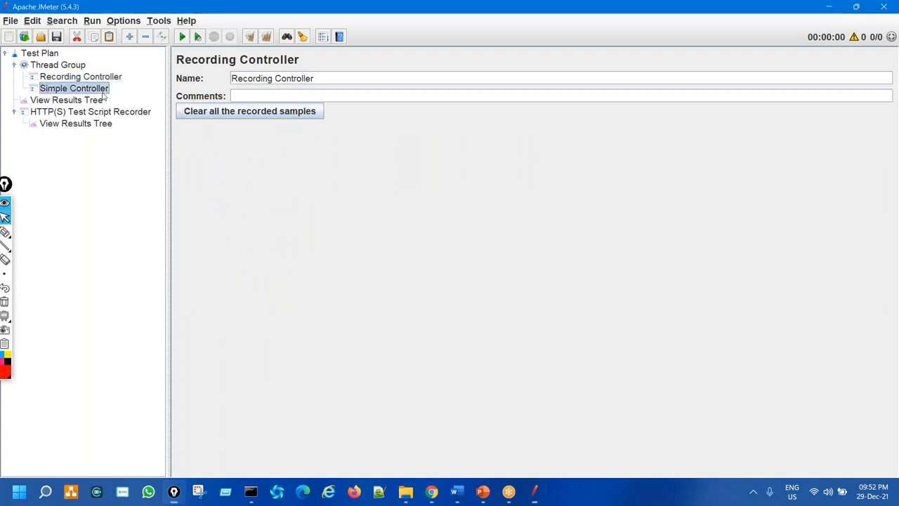
{"action": "key", "text": "ctrl+shift+p"}
{"action": "mouse_move", "coordinate": [269, 110]}
{"action": "left_mouse_down"}
{"action": "mouse_move", "coordinate": [341, 158]}
{"action": "mouse_move", "coordinate": [247, 127]}
{"action": "left_mouse_up"}
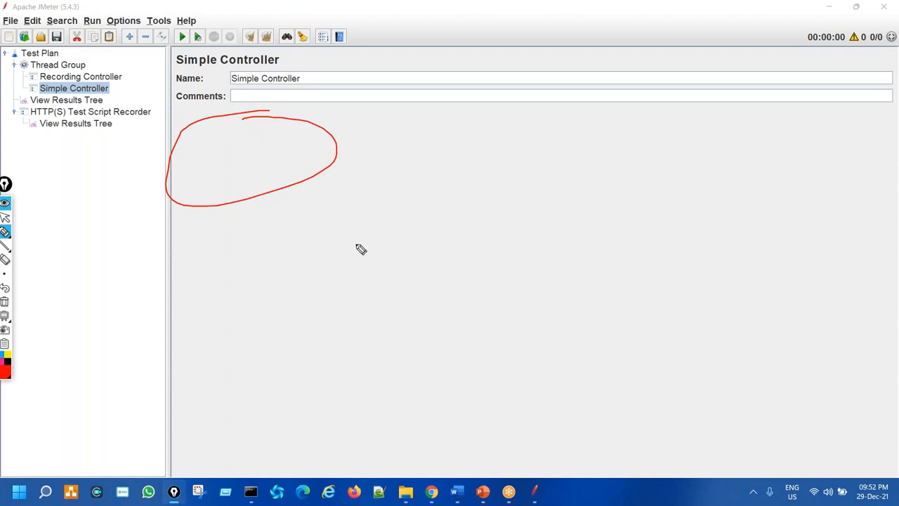
{"action": "mouse_move", "coordinate": [384, 209]}
{"action": "left_mouse_down"}
{"action": "mouse_move", "coordinate": [391, 176]}
{"action": "mouse_move", "coordinate": [437, 174]}
{"action": "mouse_move", "coordinate": [509, 192]}
{"action": "mouse_move", "coordinate": [649, 163]}
{"action": "mouse_move", "coordinate": [679, 111]}
{"action": "mouse_move", "coordinate": [718, 134]}
{"action": "mouse_move", "coordinate": [778, 120]}
{"action": "mouse_move", "coordinate": [789, 135]}
{"action": "left_mouse_up"}
{"action": "mouse_move", "coordinate": [482, 315]}
{"action": "left_mouse_down"}
{"action": "mouse_move", "coordinate": [550, 342]}
{"action": "mouse_move", "coordinate": [573, 325]}
{"action": "left_mouse_up"}
{"action": "mouse_move", "coordinate": [566, 261]}
{"action": "left_mouse_down"}
{"action": "mouse_move", "coordinate": [638, 316]}
{"action": "mouse_move", "coordinate": [690, 291]}
{"action": "mouse_move", "coordinate": [718, 299]}
{"action": "left_mouse_up"}
{"action": "left_click_drag", "start_coordinate": [663, 349], "coordinate": [573, 367]}
{"action": "key", "text": "ctrl+shift+7"}
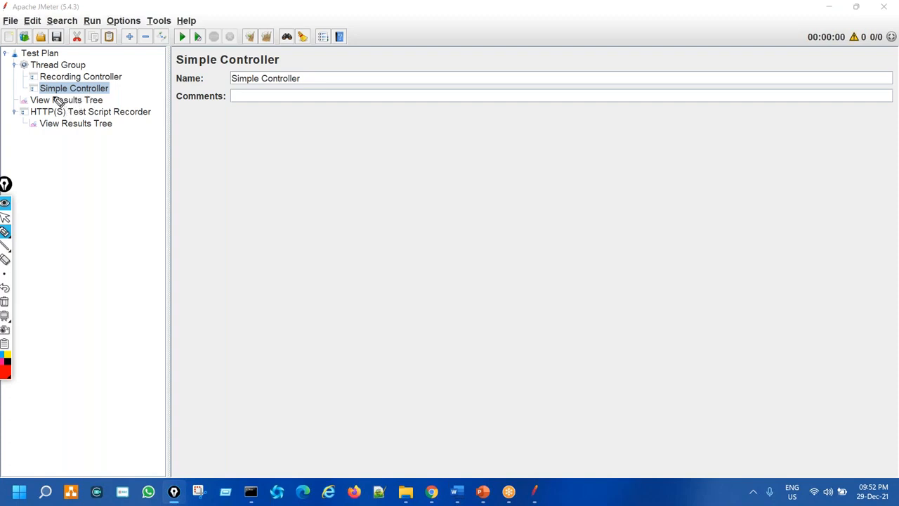
- Circle the tree area beneath the Simple Controller, mark the Recording Controller with the screen pen, and clear the marks
{"action": "mouse_move", "coordinate": [56, 94]}
{"action": "left_mouse_down"}
{"action": "mouse_move", "coordinate": [76, 213]}
{"action": "mouse_move", "coordinate": [71, 112]}
{"action": "mouse_move", "coordinate": [40, 94]}
{"action": "left_mouse_up"}
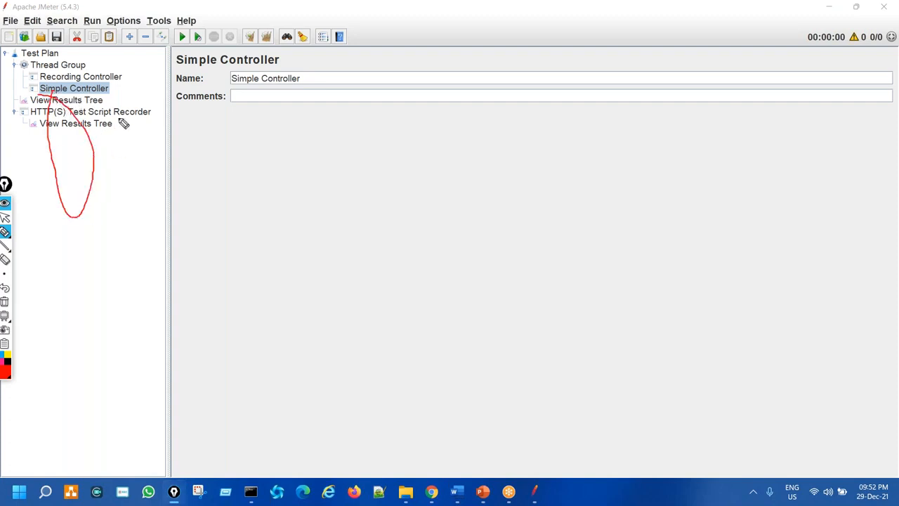
{"action": "left_click_drag", "start_coordinate": [97, 78], "coordinate": [124, 72]}
{"action": "key", "text": "ctrl+shift+7"}
{"action": "key", "text": "ctrl+shift+2"}
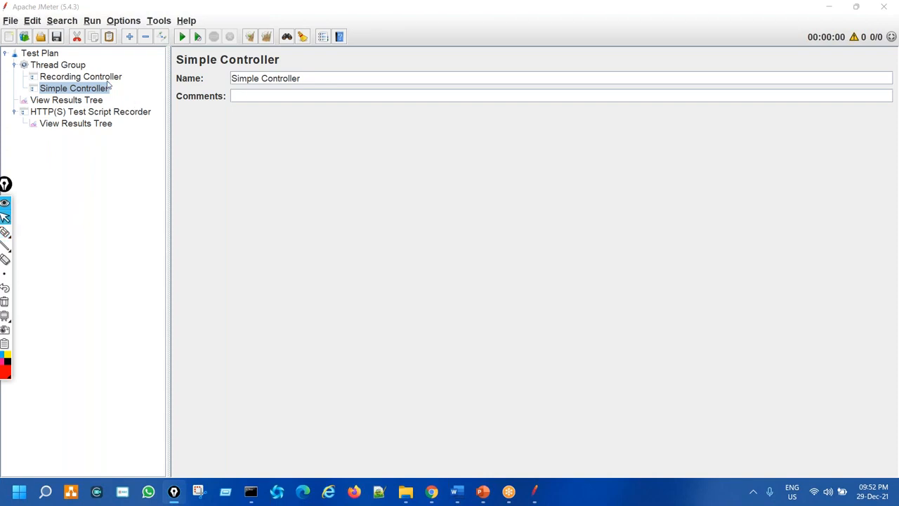
- Cut the Recording Controller out of the Thread Group
{"action": "left_click", "coordinate": [101, 78]}
{"action": "key", "text": "ctrl+shift+3"}
{"action": "mouse_move", "coordinate": [69, 27]}
{"action": "left_mouse_down"}
{"action": "mouse_move", "coordinate": [61, 45]}
{"action": "mouse_move", "coordinate": [80, 26]}
{"action": "mouse_move", "coordinate": [73, 27]}
{"action": "left_mouse_up"}
{"action": "key", "text": "ctrl+shift+7"}
{"action": "key", "text": "ctrl+shift+2"}
{"action": "left_click", "coordinate": [75, 39]}
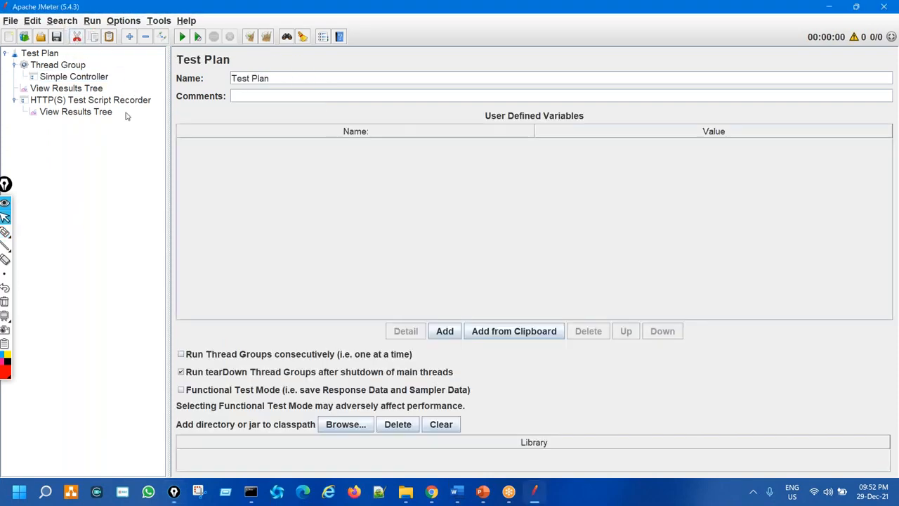
- Open the HTTP(S) Test Script Recorder, mark Target Controller with an arrow, circle Use Recording Controller, and clear the marks
{"action": "left_click", "coordinate": [120, 103]}
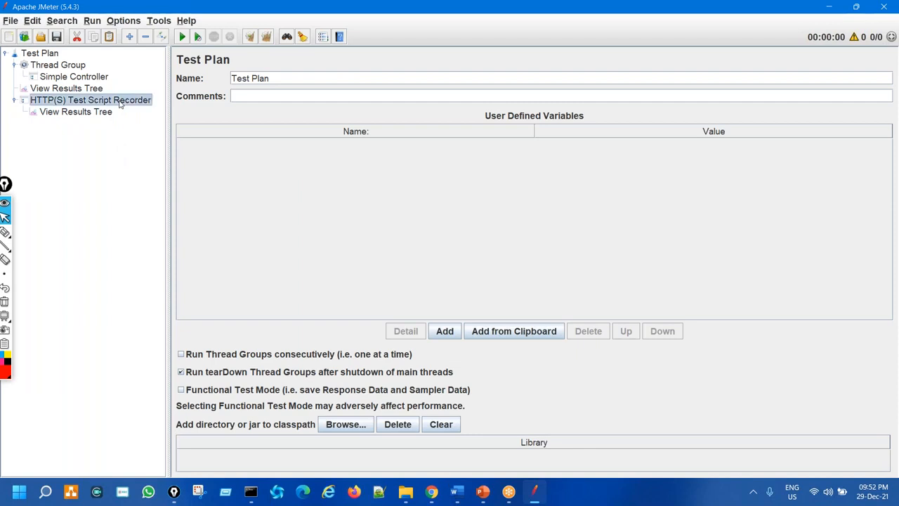
{"action": "key", "text": "ctrl+shift+3"}
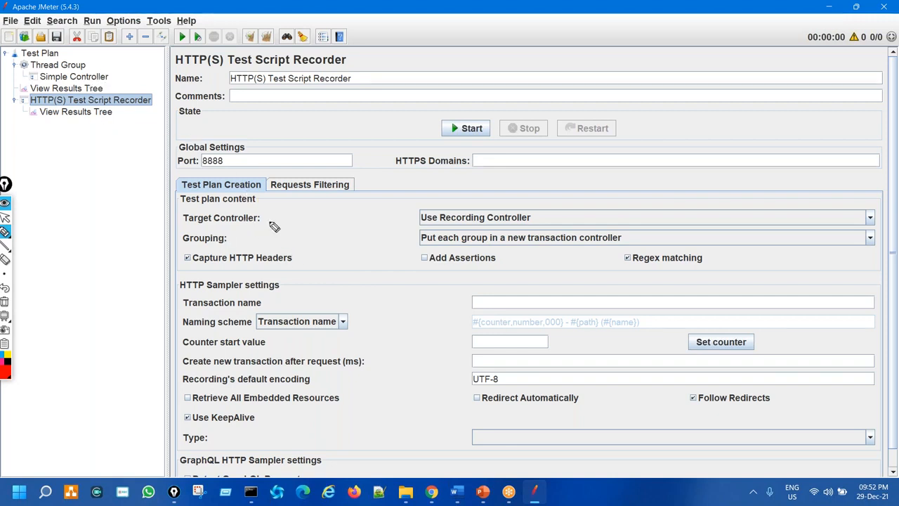
{"action": "mouse_move", "coordinate": [265, 219]}
{"action": "left_mouse_down"}
{"action": "mouse_move", "coordinate": [413, 217]}
{"action": "mouse_move", "coordinate": [411, 226]}
{"action": "left_mouse_up"}
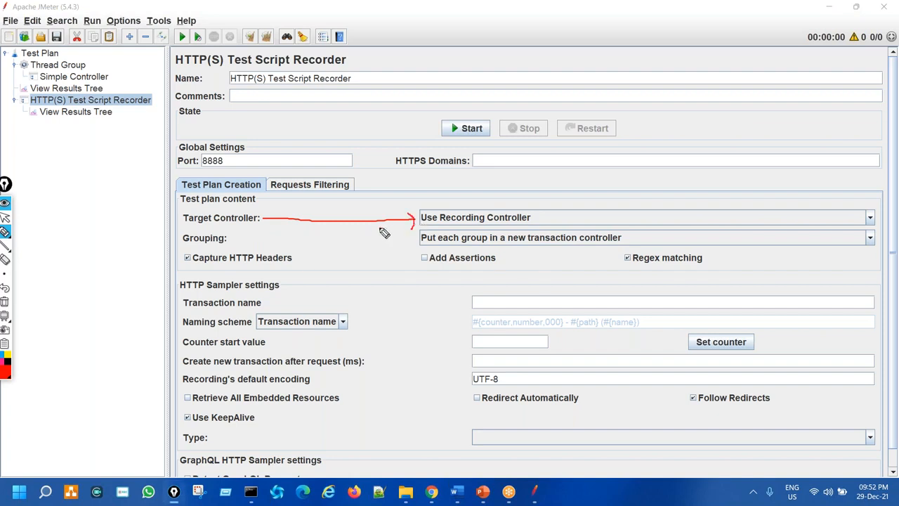
{"action": "mouse_move", "coordinate": [463, 211]}
{"action": "left_mouse_down"}
{"action": "mouse_move", "coordinate": [474, 237]}
{"action": "mouse_move", "coordinate": [538, 214]}
{"action": "mouse_move", "coordinate": [449, 221]}
{"action": "left_mouse_up"}
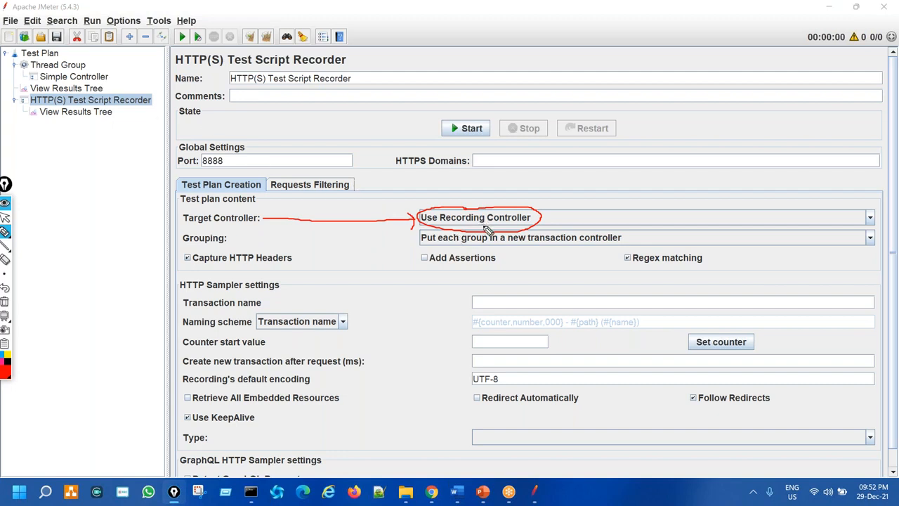
{"action": "key", "text": "Escape"}
- Set the recorder's target controller to Test Plan > Thread Group > Simple Controller, tick that controller in the tree, and clear the mark
{"action": "left_click", "coordinate": [518, 222]}
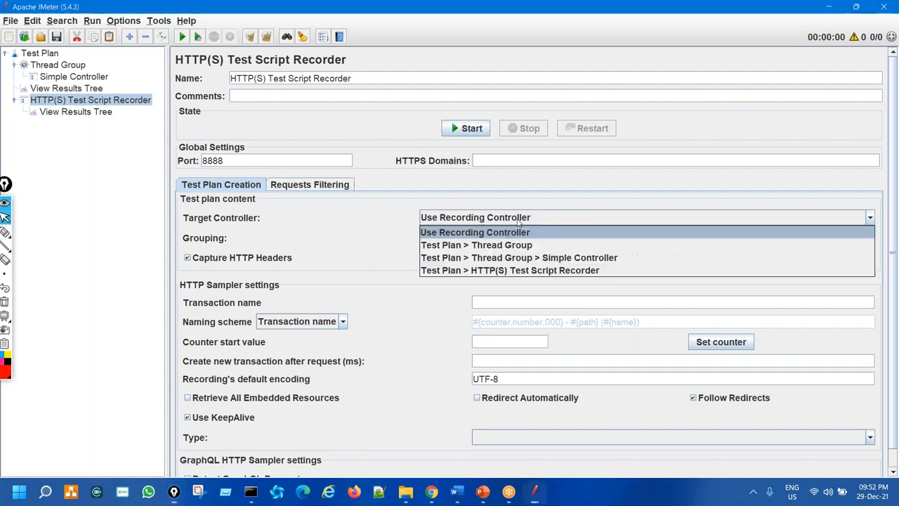
{"action": "left_click", "coordinate": [532, 258]}
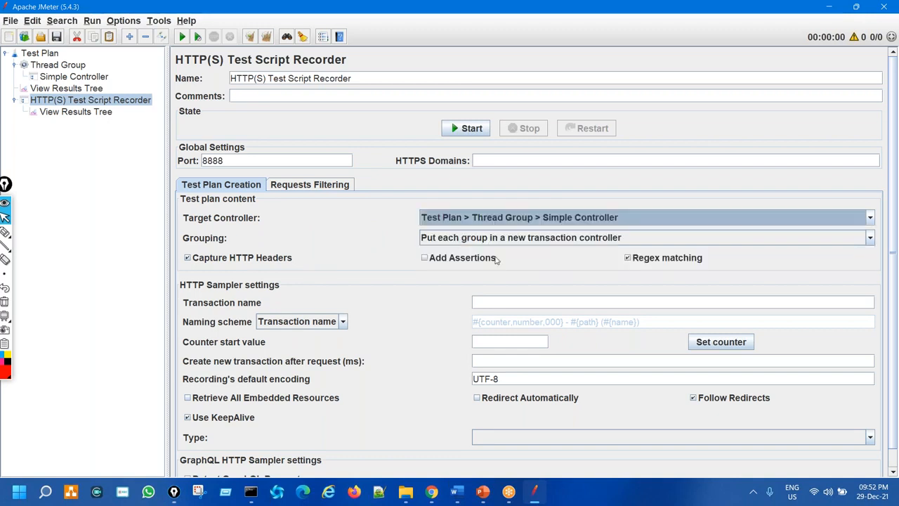
{"action": "key", "text": "ctrl+shift+3"}
{"action": "left_click_drag", "start_coordinate": [111, 79], "coordinate": [151, 62]}
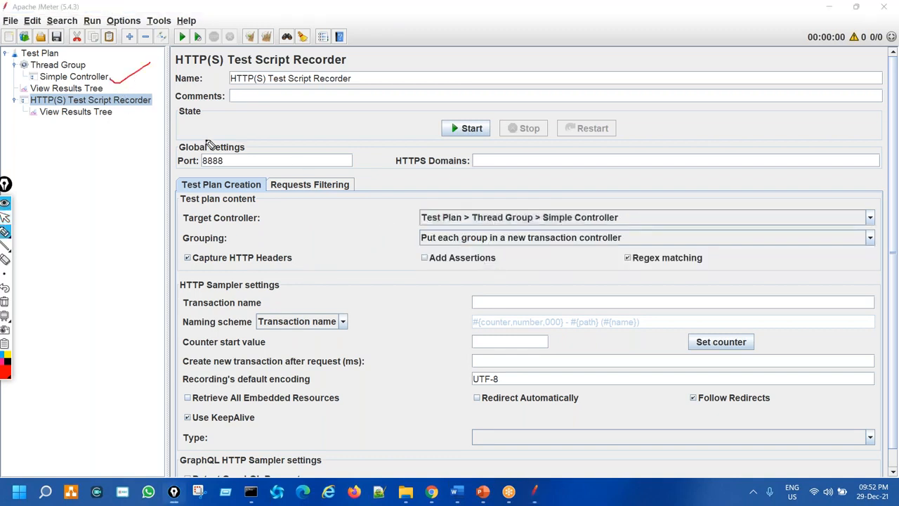
{"action": "key", "text": "ctrl+shift+7"}
- Point out Grouping with a pen arrow, clear it, and choose Put each group in a new transaction controller
{"action": "mouse_move", "coordinate": [253, 237]}
{"action": "left_mouse_down"}
{"action": "mouse_move", "coordinate": [420, 234]}
{"action": "mouse_move", "coordinate": [407, 226]}
{"action": "mouse_move", "coordinate": [406, 247]}
{"action": "left_mouse_up"}
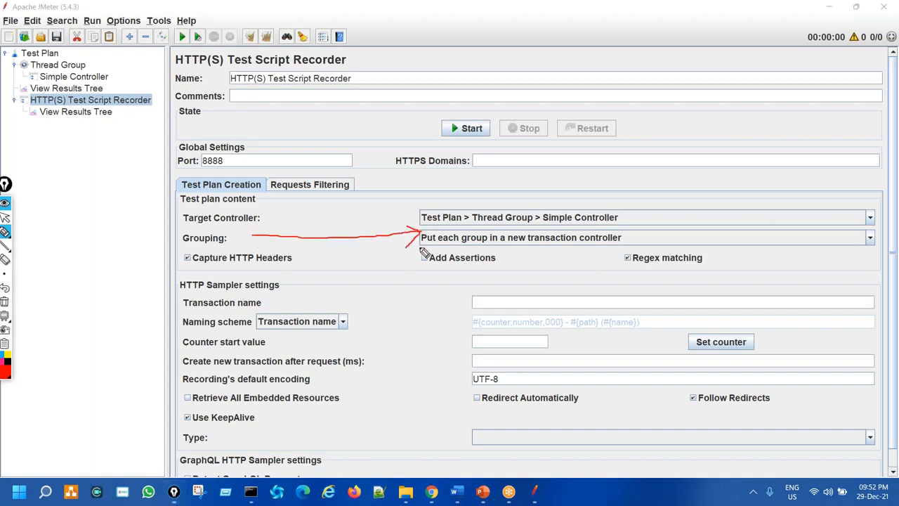
{"action": "key", "text": "ctrl+shift+1"}
{"action": "left_click", "coordinate": [507, 239]}
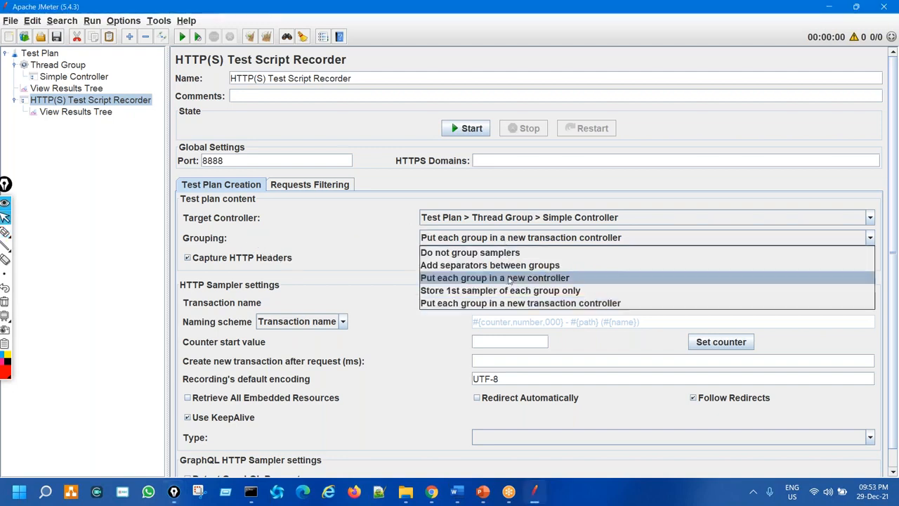
{"action": "left_click", "coordinate": [516, 303]}
- Mark the recorder's heading, target controller, grouping and Capture HTTP Headers option plus the Simple Controller with the screen pen, and clear the marks
{"action": "key", "text": "ctrl+shift+2"}
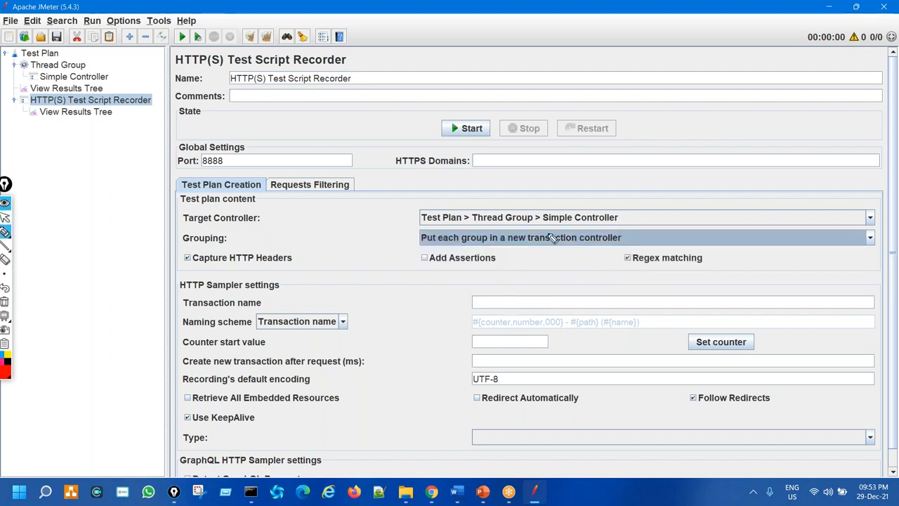
{"action": "mouse_move", "coordinate": [274, 50]}
{"action": "left_mouse_down"}
{"action": "mouse_move", "coordinate": [250, 47]}
{"action": "mouse_move", "coordinate": [194, 77]}
{"action": "mouse_move", "coordinate": [337, 103]}
{"action": "mouse_move", "coordinate": [318, 54]}
{"action": "left_mouse_up"}
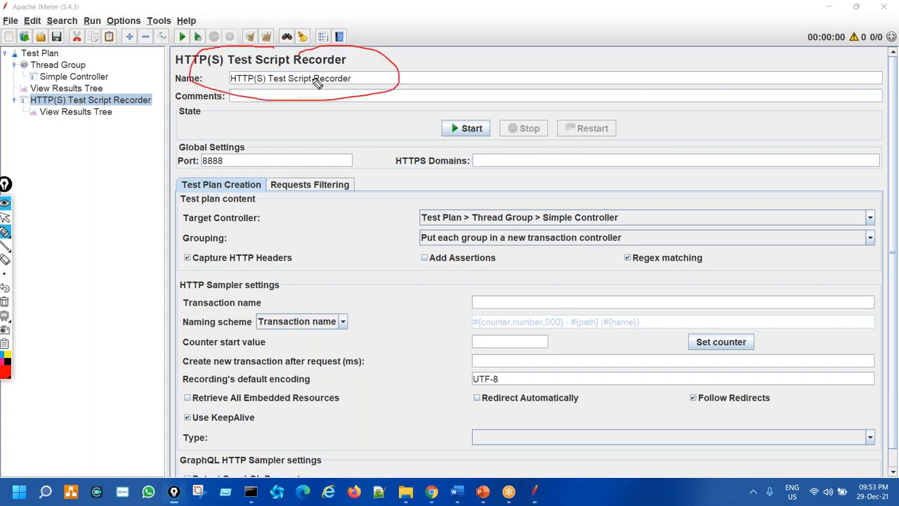
{"action": "key", "text": "ctrl+shift+7"}
{"action": "left_click_drag", "start_coordinate": [624, 214], "coordinate": [678, 202]}
{"action": "left_click_drag", "start_coordinate": [110, 84], "coordinate": [156, 61]}
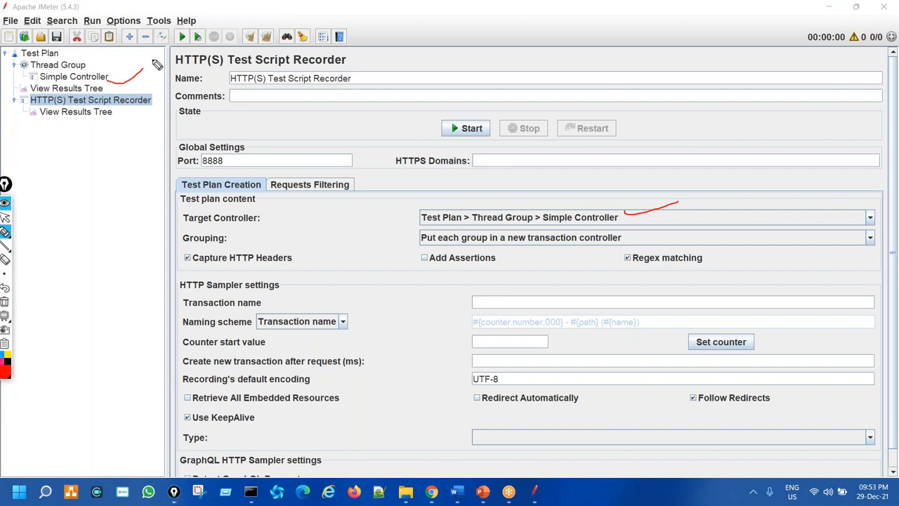
{"action": "left_click_drag", "start_coordinate": [421, 242], "coordinate": [674, 246]}
{"action": "left_click_drag", "start_coordinate": [683, 220], "coordinate": [704, 214]}
{"action": "mouse_move", "coordinate": [709, 207]}
{"action": "left_mouse_down"}
{"action": "mouse_move", "coordinate": [714, 236]}
{"action": "mouse_move", "coordinate": [758, 205]}
{"action": "left_mouse_up"}
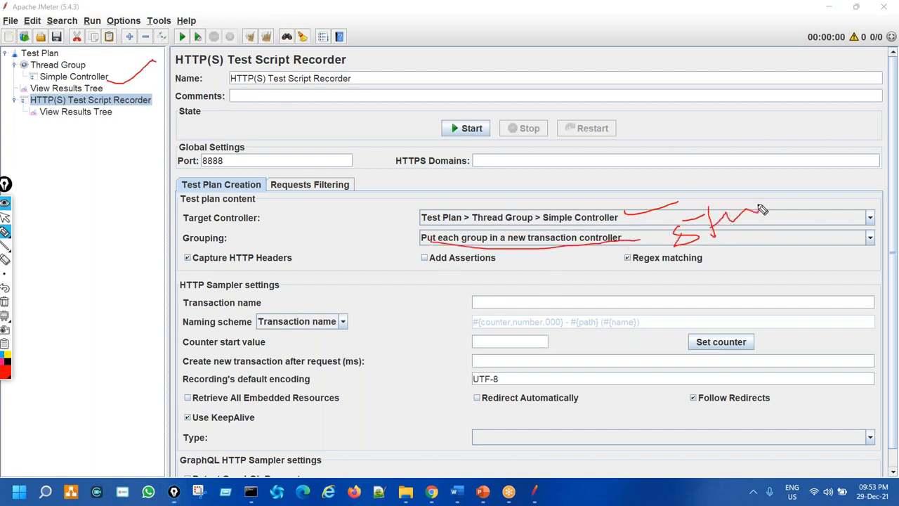
{"action": "mouse_move", "coordinate": [187, 249]}
{"action": "left_mouse_down"}
{"action": "mouse_move", "coordinate": [216, 270]}
{"action": "mouse_move", "coordinate": [195, 243]}
{"action": "left_mouse_up"}
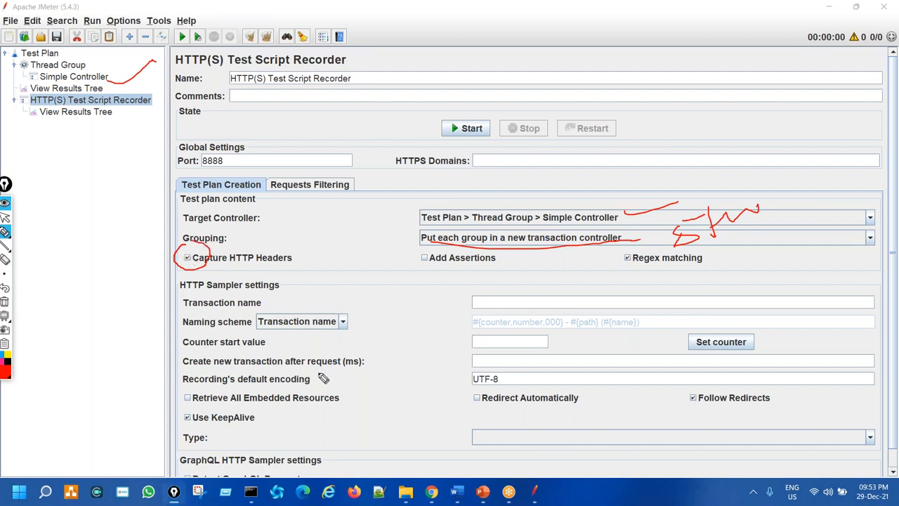
{"action": "key", "text": "ctrl+shift+7"}
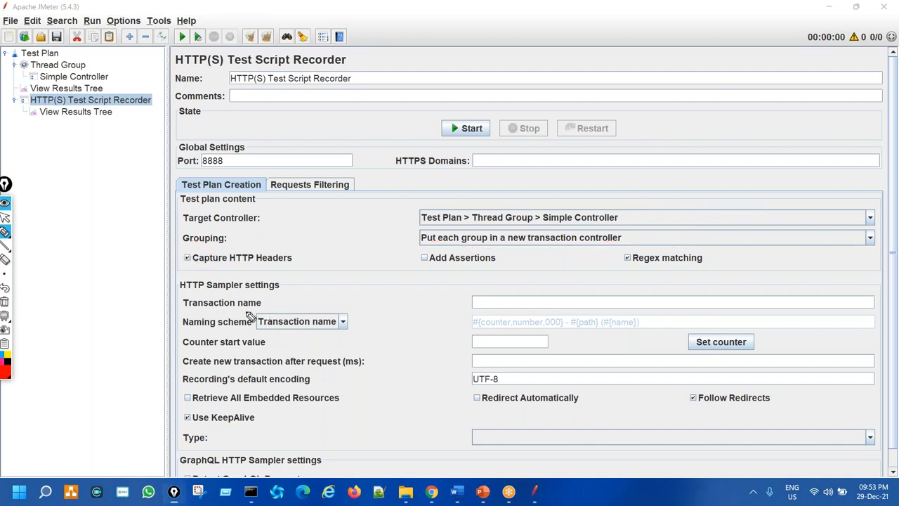
- Mark the Naming scheme label and its Transaction name option with the screen pen, and clear the marks
{"action": "left_click_drag", "start_coordinate": [276, 338], "coordinate": [248, 313]}
{"action": "key", "text": "ctrl+shift+7"}
{"action": "key", "text": "ctrl+shift+2"}
{"action": "key", "text": "ctrl+shift+3"}
{"action": "mouse_move", "coordinate": [308, 305]}
{"action": "left_mouse_down"}
{"action": "mouse_move", "coordinate": [264, 317]}
{"action": "mouse_move", "coordinate": [367, 323]}
{"action": "mouse_move", "coordinate": [317, 320]}
{"action": "left_mouse_up"}
{"action": "key", "text": "ctrl+shift+7"}
{"action": "key", "text": "ctrl+shift+2"}
- Set the HTTP sampler naming scheme to Prefix and circle the setting with the screen pen
{"action": "left_click", "coordinate": [343, 322]}
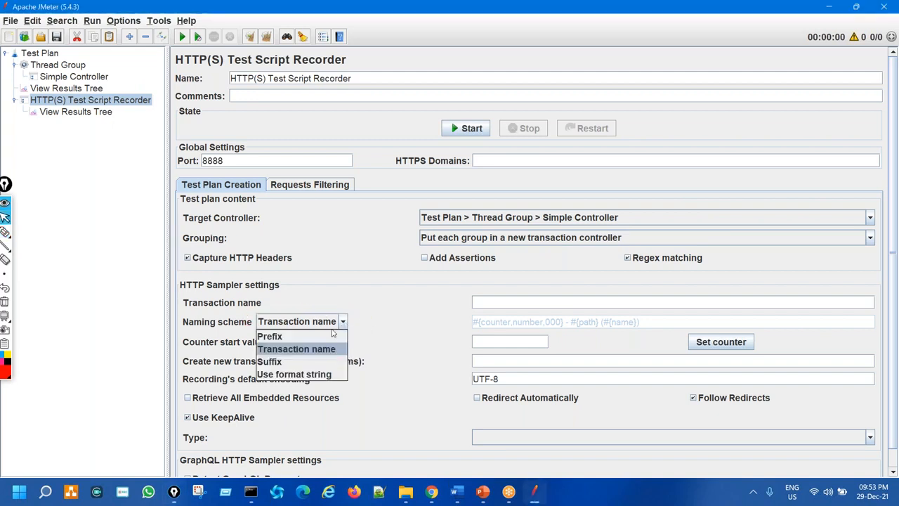
{"action": "left_click", "coordinate": [288, 338]}
{"action": "key", "text": "ctrl+shift+3"}
{"action": "mouse_move", "coordinate": [288, 313]}
{"action": "left_mouse_down"}
{"action": "mouse_move", "coordinate": [324, 304]}
{"action": "mouse_move", "coordinate": [309, 301]}
{"action": "left_mouse_up"}
{"action": "key", "text": "ctrl+shift+2"}
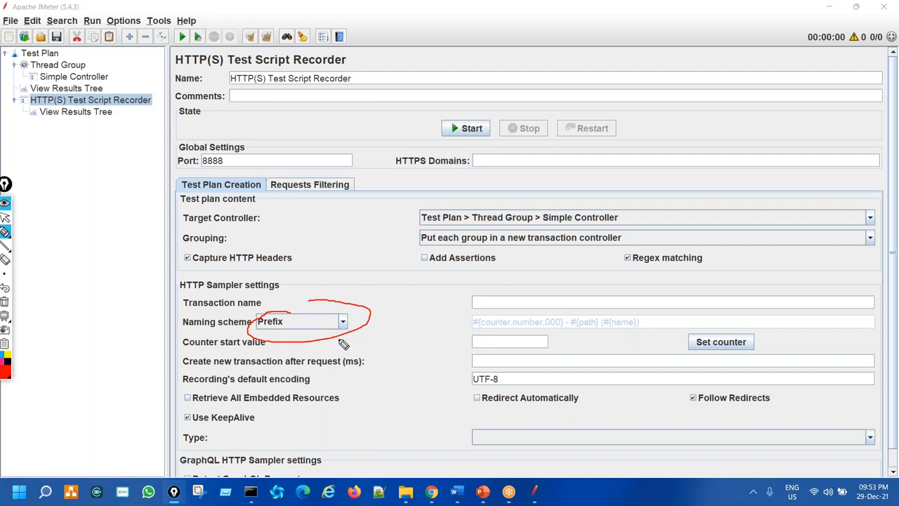
- Mark the target controller with an arrow and a tick, circle the Prefix naming scheme again, and clear the marks
{"action": "left_click_drag", "start_coordinate": [307, 218], "coordinate": [416, 217]}
{"action": "left_click_drag", "start_coordinate": [635, 215], "coordinate": [702, 187]}
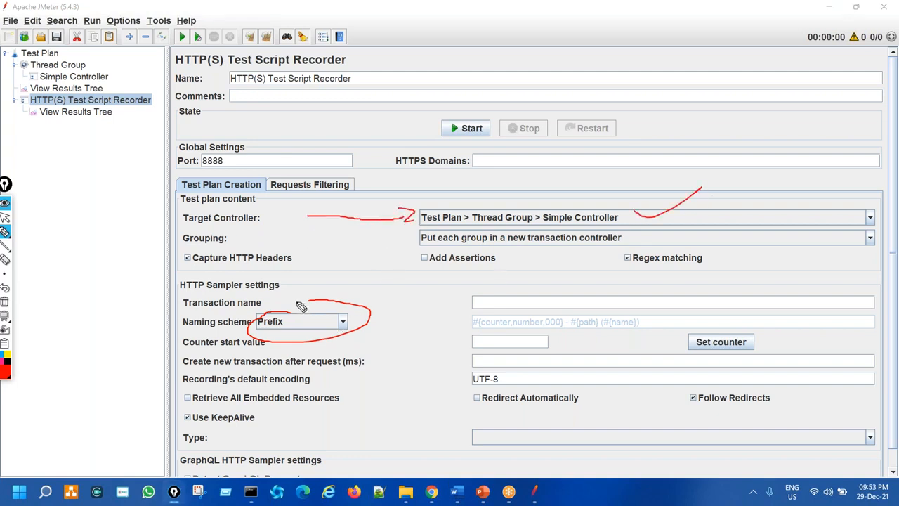
{"action": "left_click_drag", "start_coordinate": [244, 314], "coordinate": [298, 296]}
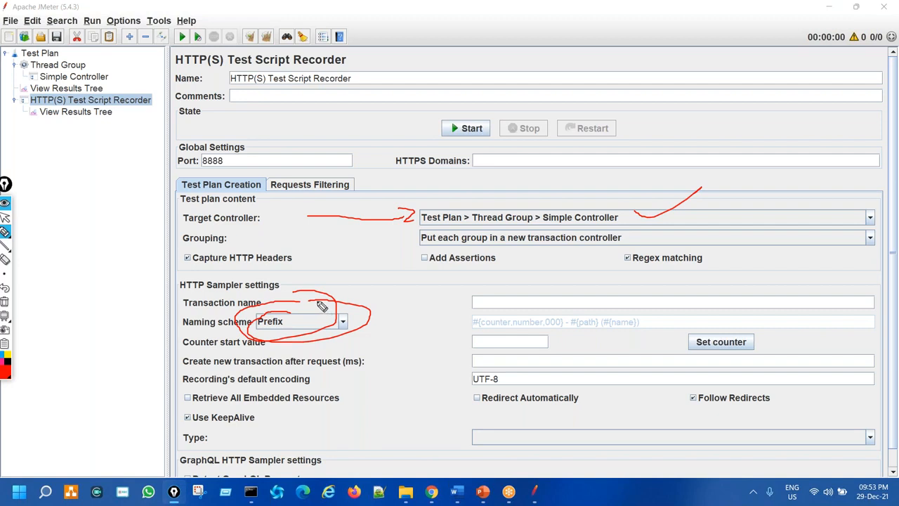
{"action": "key", "text": "ctrl+shift+7"}
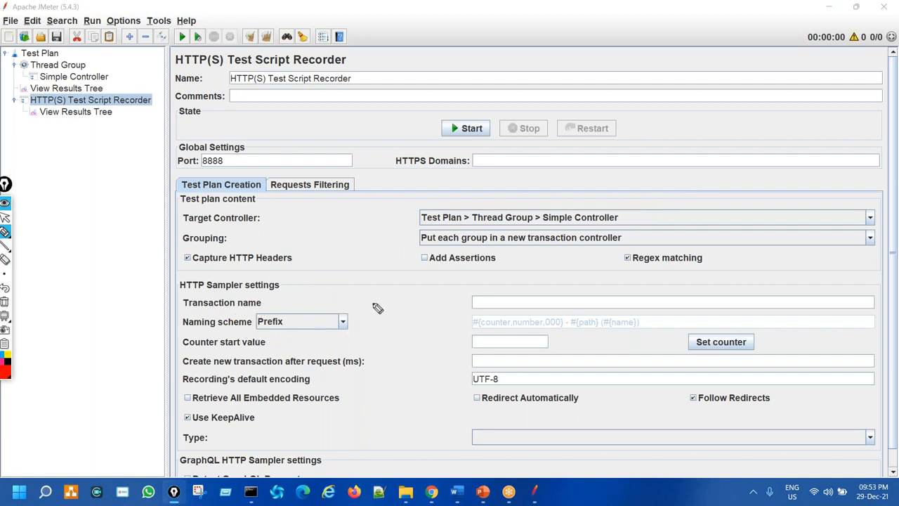
- Mark Grouping, Capture HTTP Headers, Regex matching, Use KeepAlive and the redirect options with the screen pen, and clear the marks
{"action": "mouse_move", "coordinate": [366, 240]}
{"action": "left_mouse_down"}
{"action": "mouse_move", "coordinate": [419, 241]}
{"action": "mouse_move", "coordinate": [405, 249]}
{"action": "left_mouse_up"}
{"action": "left_click_drag", "start_coordinate": [180, 259], "coordinate": [225, 242]}
{"action": "mouse_move", "coordinate": [612, 266]}
{"action": "left_mouse_down"}
{"action": "mouse_move", "coordinate": [636, 266]}
{"action": "mouse_move", "coordinate": [646, 254]}
{"action": "left_mouse_up"}
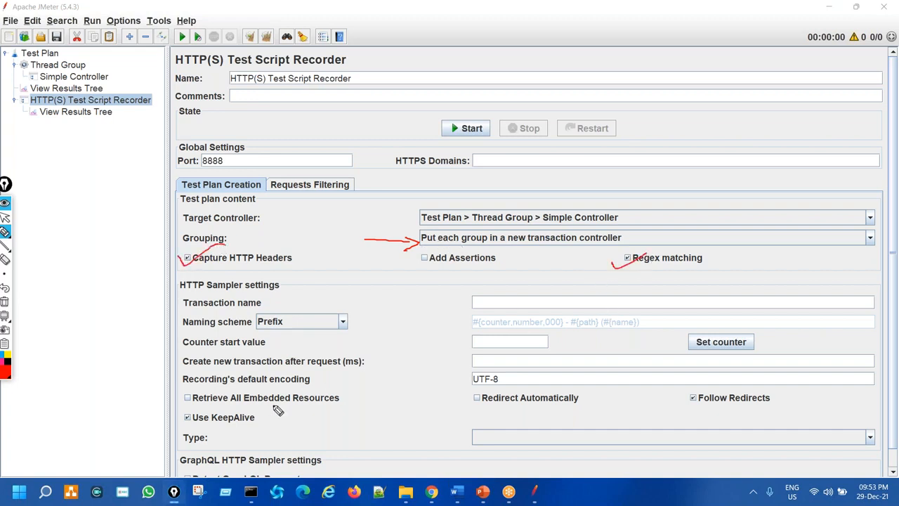
{"action": "mouse_move", "coordinate": [181, 419]}
{"action": "left_mouse_down"}
{"action": "mouse_move", "coordinate": [205, 410]}
{"action": "mouse_move", "coordinate": [169, 433]}
{"action": "left_mouse_up"}
{"action": "left_click_drag", "start_coordinate": [694, 394], "coordinate": [692, 392]}
{"action": "mouse_move", "coordinate": [554, 419]}
{"action": "left_mouse_down"}
{"action": "mouse_move", "coordinate": [718, 392]}
{"action": "mouse_move", "coordinate": [502, 401]}
{"action": "mouse_move", "coordinate": [657, 389]}
{"action": "left_mouse_up"}
{"action": "left_click_drag", "start_coordinate": [209, 431], "coordinate": [234, 435]}
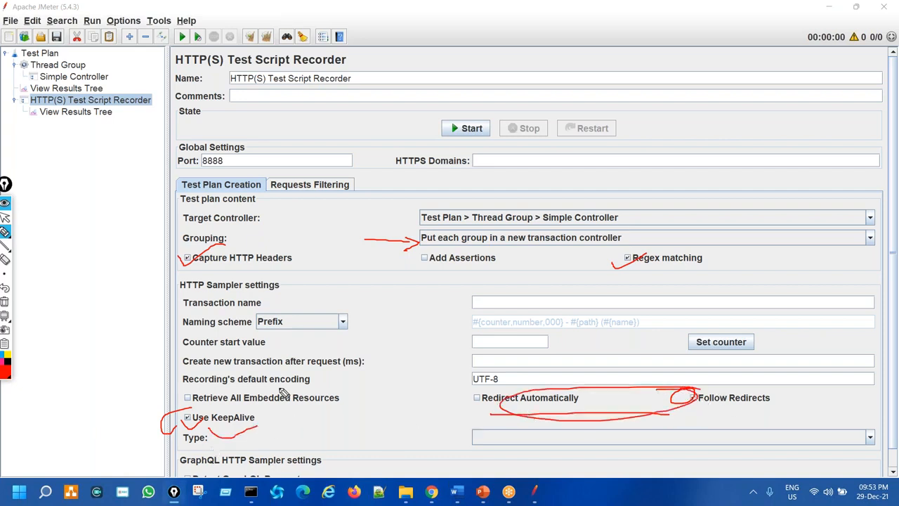
{"action": "key", "text": "ctrl+shift+7"}
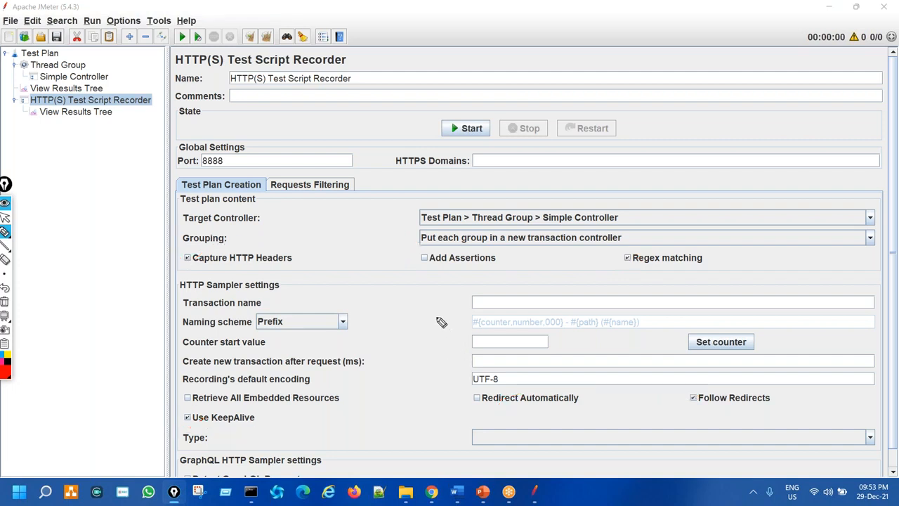
- Circle the target controller, the Prefix naming scheme and the port with the screen pen, and clear the marks
{"action": "mouse_move", "coordinate": [441, 208]}
{"action": "left_mouse_down"}
{"action": "mouse_move", "coordinate": [395, 221]}
{"action": "mouse_move", "coordinate": [618, 210]}
{"action": "left_mouse_up"}
{"action": "left_click_drag", "start_coordinate": [481, 215], "coordinate": [460, 215]}
{"action": "mouse_move", "coordinate": [274, 303]}
{"action": "left_mouse_down"}
{"action": "mouse_move", "coordinate": [240, 338]}
{"action": "mouse_move", "coordinate": [262, 299]}
{"action": "left_mouse_up"}
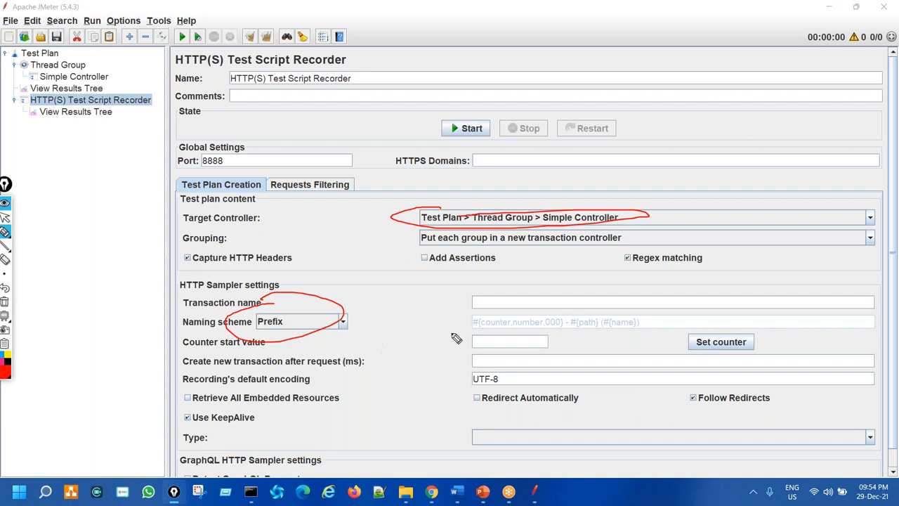
{"action": "key", "text": "ctrl+shift+7"}
{"action": "mouse_move", "coordinate": [204, 156]}
{"action": "left_mouse_down"}
{"action": "mouse_move", "coordinate": [190, 173]}
{"action": "mouse_move", "coordinate": [216, 171]}
{"action": "left_mouse_up"}
{"action": "key", "text": "ctrl+shift+7"}
- Show the View Results Tree under the HTTP(S) Test Script Recorder, and mark that listener and its recording.xml filename with the screen pen
{"action": "key", "text": "ctrl+shift+2"}
{"action": "left_click", "coordinate": [94, 114]}
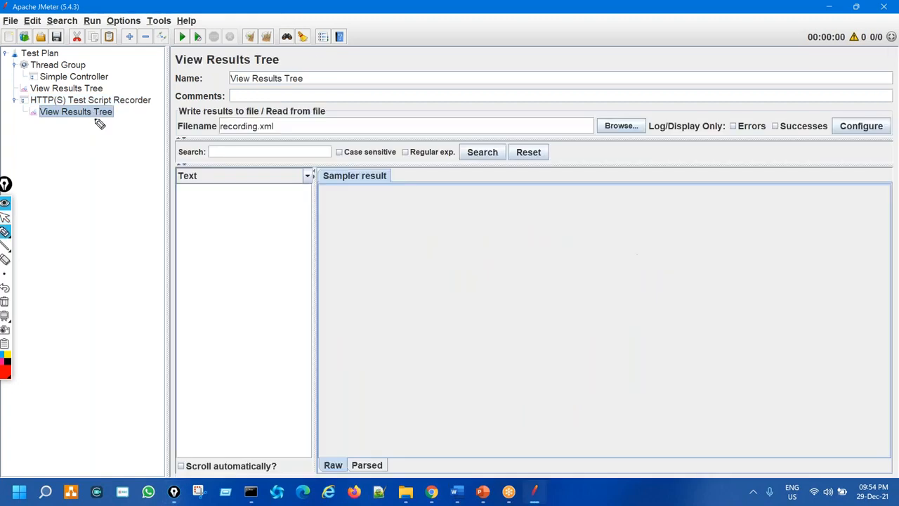
{"action": "key", "text": "ctrl+shift+1"}
{"action": "mouse_move", "coordinate": [92, 116]}
{"action": "left_mouse_down"}
{"action": "mouse_move", "coordinate": [77, 118]}
{"action": "mouse_move", "coordinate": [116, 125]}
{"action": "mouse_move", "coordinate": [122, 116]}
{"action": "left_mouse_up"}
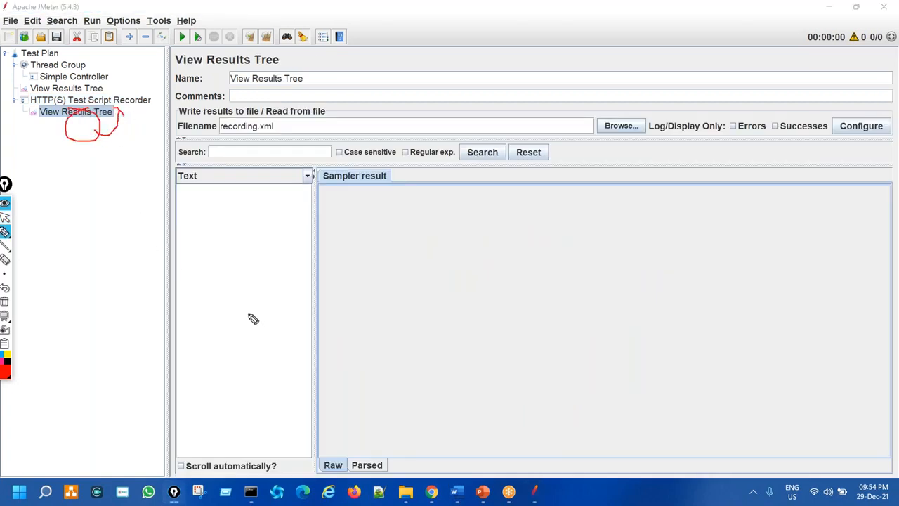
{"action": "mouse_move", "coordinate": [270, 117]}
{"action": "left_mouse_down"}
{"action": "mouse_move", "coordinate": [229, 115]}
{"action": "mouse_move", "coordinate": [209, 127]}
{"action": "mouse_move", "coordinate": [297, 139]}
{"action": "mouse_move", "coordinate": [272, 109]}
{"action": "left_mouse_up"}
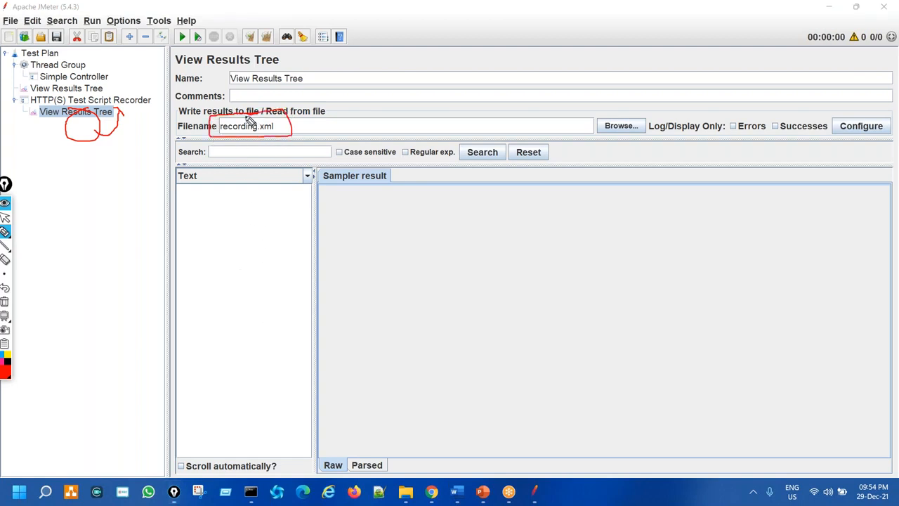
{"action": "mouse_move", "coordinate": [222, 144]}
{"action": "left_mouse_down"}
{"action": "mouse_move", "coordinate": [291, 136]}
{"action": "mouse_move", "coordinate": [248, 120]}
{"action": "mouse_move", "coordinate": [173, 128]}
{"action": "left_mouse_up"}
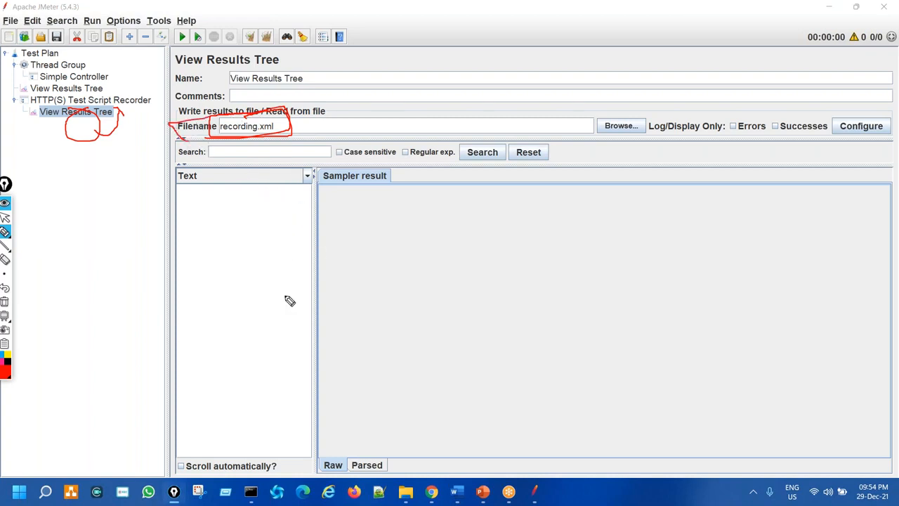
- Draw loops, a tick and an arrow linking the results area to the recording.xml filename, cross beside it, and clear the drawing
{"action": "mouse_move", "coordinate": [215, 219]}
{"action": "left_mouse_down"}
{"action": "mouse_move", "coordinate": [244, 418]}
{"action": "mouse_move", "coordinate": [312, 245]}
{"action": "mouse_move", "coordinate": [239, 206]}
{"action": "left_mouse_up"}
{"action": "left_click_drag", "start_coordinate": [291, 344], "coordinate": [340, 327]}
{"action": "left_click_drag", "start_coordinate": [326, 274], "coordinate": [396, 293]}
{"action": "left_click_drag", "start_coordinate": [391, 250], "coordinate": [233, 279]}
{"action": "mouse_move", "coordinate": [217, 333]}
{"action": "left_mouse_down"}
{"action": "mouse_move", "coordinate": [321, 234]}
{"action": "mouse_move", "coordinate": [316, 242]}
{"action": "mouse_move", "coordinate": [360, 156]}
{"action": "mouse_move", "coordinate": [292, 127]}
{"action": "mouse_move", "coordinate": [302, 151]}
{"action": "left_mouse_up"}
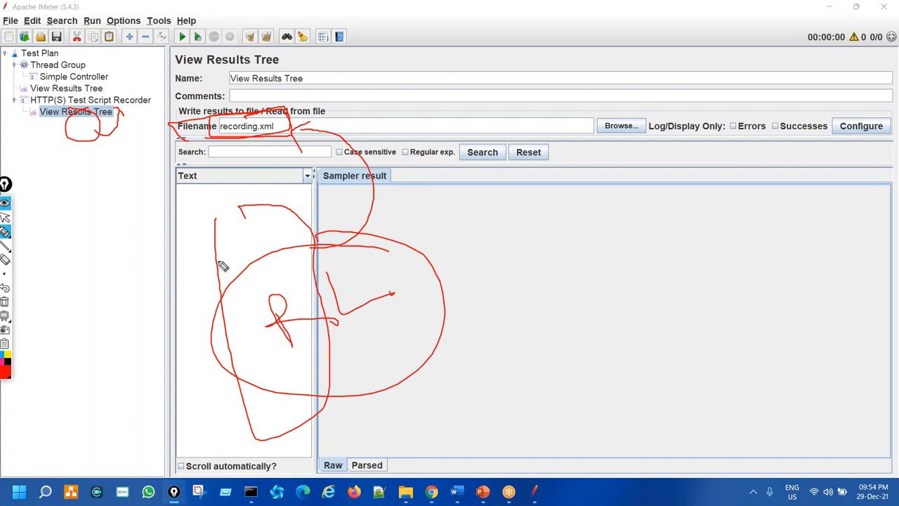
{"action": "left_click_drag", "start_coordinate": [286, 82], "coordinate": [339, 88]}
{"action": "left_click_drag", "start_coordinate": [318, 67], "coordinate": [283, 115]}
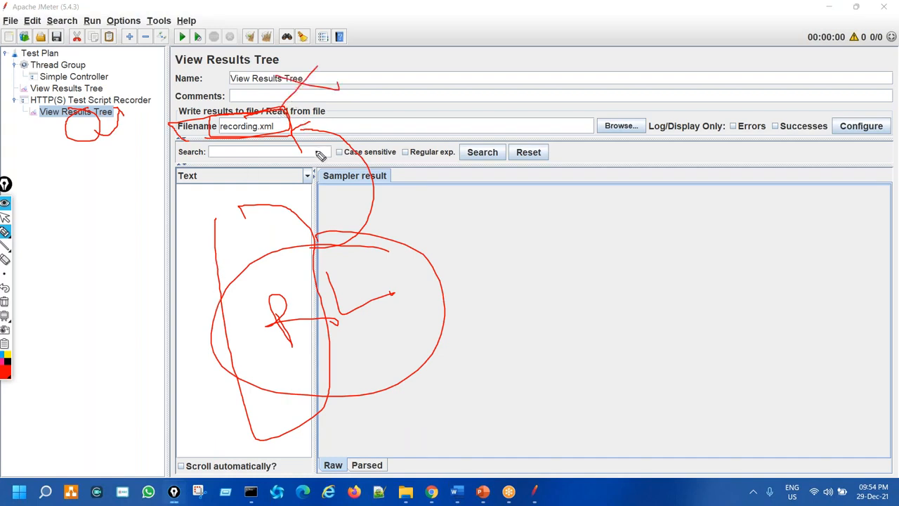
{"action": "key", "text": "ctrl+shift+7"}
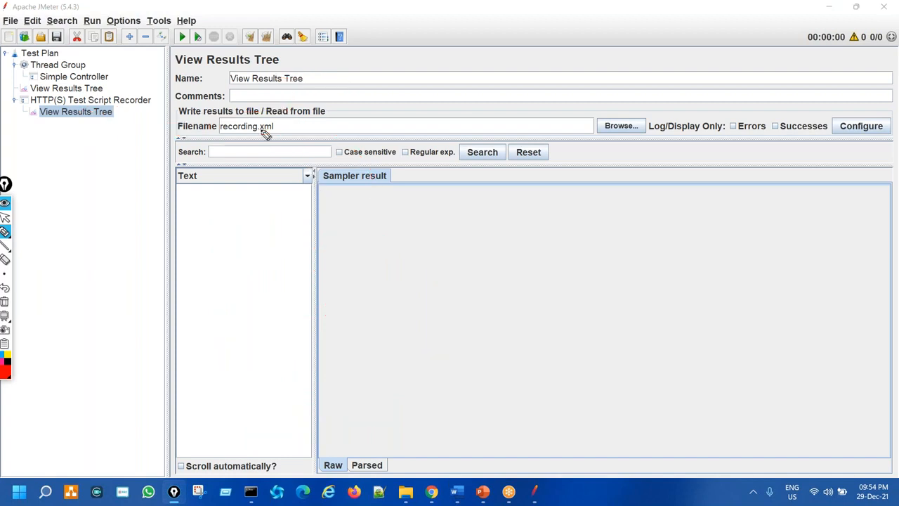
- Circle the recording.xml filename, handwrite and circle a sample name in the Sampler result area, and clear the marks
{"action": "mouse_move", "coordinate": [241, 111]}
{"action": "left_mouse_down"}
{"action": "mouse_move", "coordinate": [278, 141]}
{"action": "mouse_move", "coordinate": [257, 111]}
{"action": "left_mouse_up"}
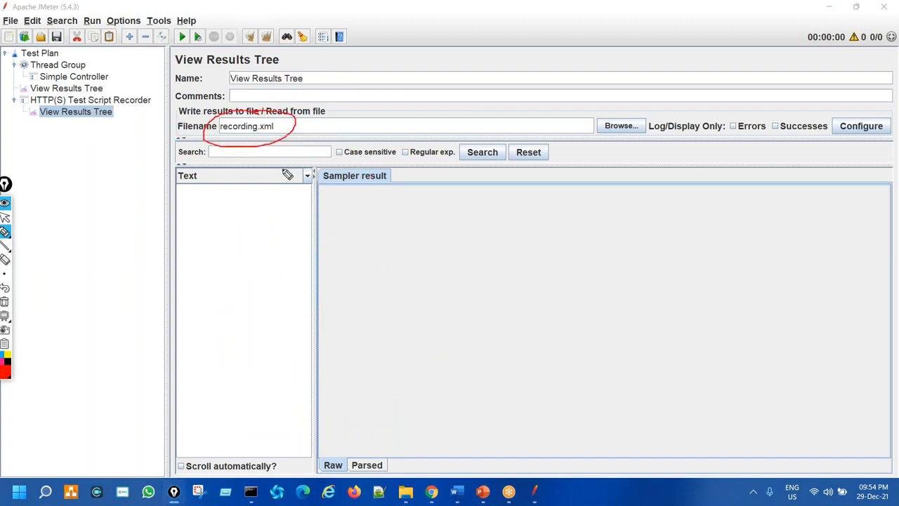
{"action": "mouse_move", "coordinate": [361, 217]}
{"action": "left_mouse_down"}
{"action": "mouse_move", "coordinate": [407, 283]}
{"action": "mouse_move", "coordinate": [441, 241]}
{"action": "mouse_move", "coordinate": [491, 258]}
{"action": "left_mouse_up"}
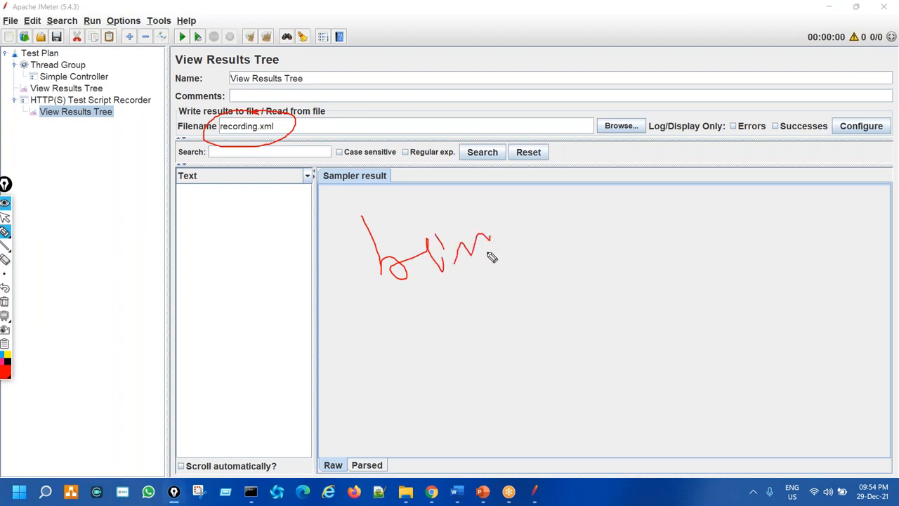
{"action": "mouse_move", "coordinate": [465, 214]}
{"action": "left_mouse_down"}
{"action": "mouse_move", "coordinate": [397, 207]}
{"action": "mouse_move", "coordinate": [386, 293]}
{"action": "mouse_move", "coordinate": [447, 222]}
{"action": "left_mouse_up"}
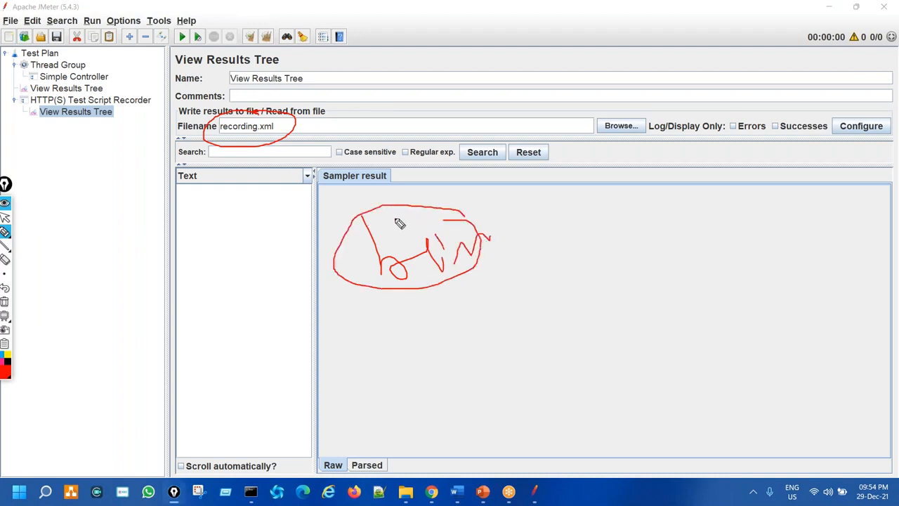
{"action": "key", "text": "ctrl+shift+7"}
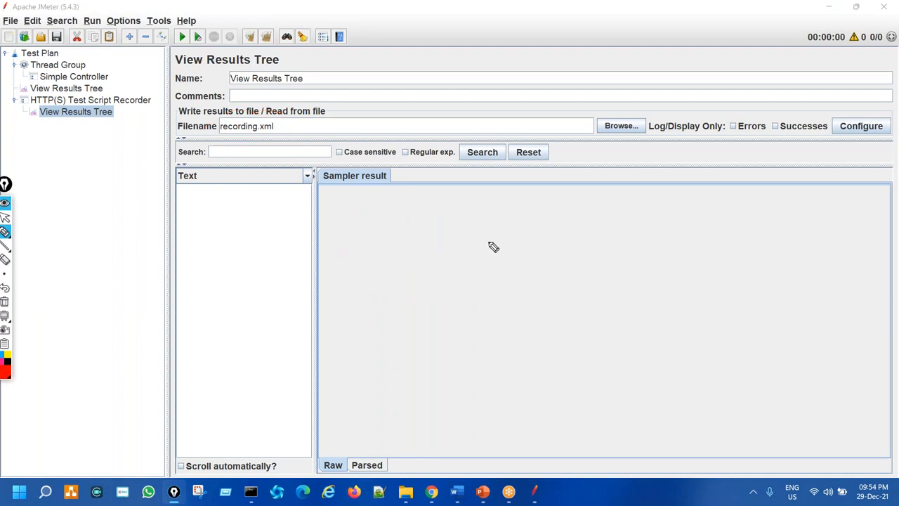
- Handwrite Flipkart in the Sampler result area, loop the empty results list and draw an arrow from it to recording.xml
{"action": "mouse_move", "coordinate": [498, 228]}
{"action": "left_mouse_down"}
{"action": "mouse_move", "coordinate": [531, 220]}
{"action": "mouse_move", "coordinate": [519, 260]}
{"action": "left_mouse_up"}
{"action": "mouse_move", "coordinate": [510, 249]}
{"action": "left_mouse_down"}
{"action": "mouse_move", "coordinate": [569, 232]}
{"action": "mouse_move", "coordinate": [615, 259]}
{"action": "left_mouse_up"}
{"action": "left_click", "coordinate": [578, 213]}
{"action": "left_click_drag", "start_coordinate": [611, 225], "coordinate": [601, 238]}
{"action": "mouse_move", "coordinate": [623, 188]}
{"action": "left_mouse_down"}
{"action": "mouse_move", "coordinate": [646, 221]}
{"action": "mouse_move", "coordinate": [675, 209]}
{"action": "mouse_move", "coordinate": [724, 209]}
{"action": "left_mouse_up"}
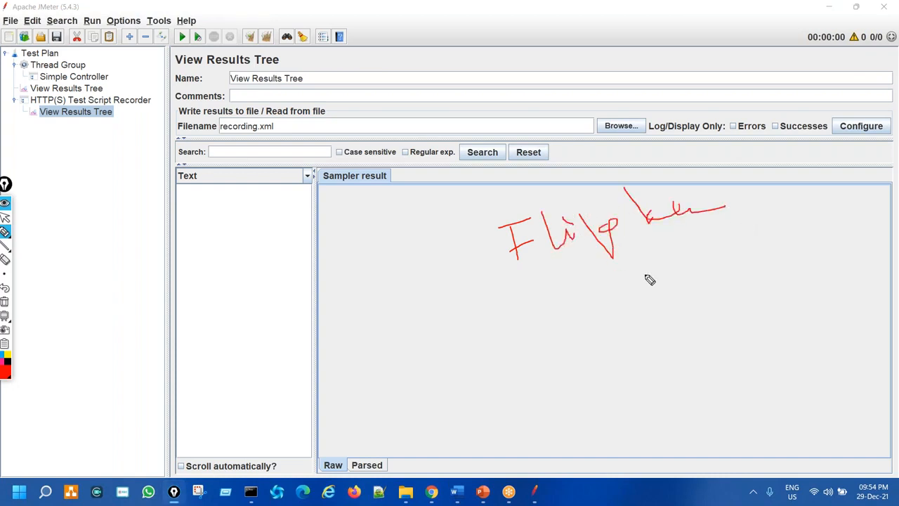
{"action": "mouse_move", "coordinate": [225, 192]}
{"action": "left_mouse_down"}
{"action": "mouse_move", "coordinate": [220, 296]}
{"action": "mouse_move", "coordinate": [285, 269]}
{"action": "mouse_move", "coordinate": [232, 194]}
{"action": "left_mouse_up"}
{"action": "mouse_move", "coordinate": [284, 269]}
{"action": "left_mouse_down"}
{"action": "mouse_move", "coordinate": [305, 140]}
{"action": "mouse_move", "coordinate": [285, 128]}
{"action": "left_mouse_up"}
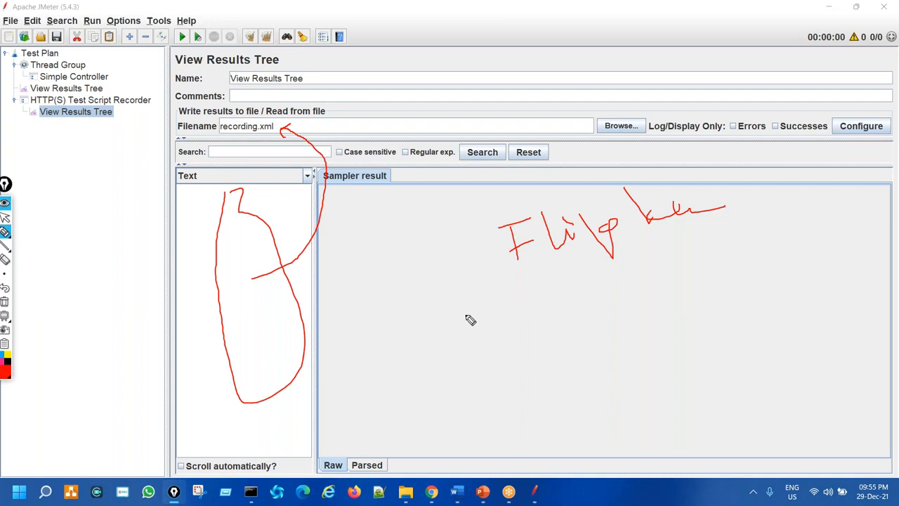
- Handwrite and circle amazon, link it to the circled recording.xml filename, write a word above, and clear the drawing
{"action": "left_click_drag", "start_coordinate": [533, 368], "coordinate": [609, 338]}
{"action": "mouse_move", "coordinate": [669, 354]}
{"action": "left_mouse_down"}
{"action": "mouse_move", "coordinate": [698, 316]}
{"action": "mouse_move", "coordinate": [734, 314]}
{"action": "left_mouse_up"}
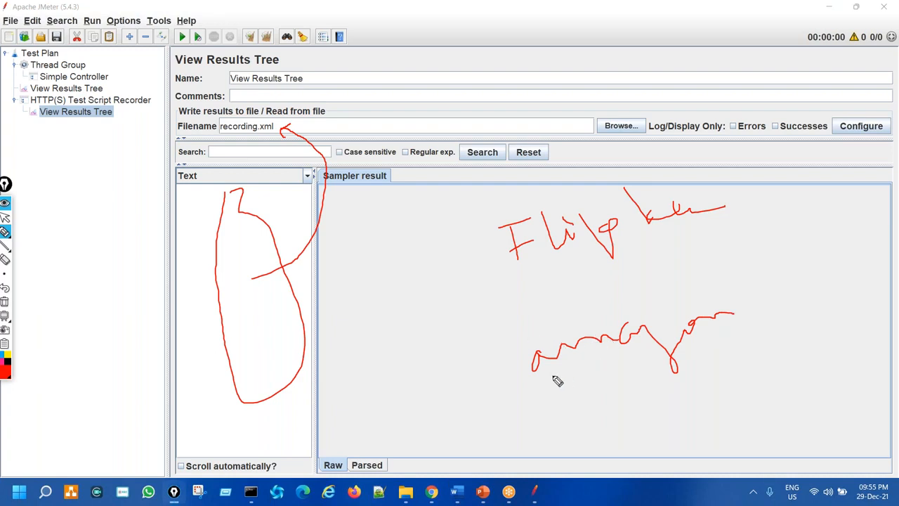
{"action": "mouse_move", "coordinate": [219, 142]}
{"action": "left_mouse_down"}
{"action": "mouse_move", "coordinate": [284, 128]}
{"action": "mouse_move", "coordinate": [216, 121]}
{"action": "mouse_move", "coordinate": [219, 142]}
{"action": "left_mouse_up"}
{"action": "mouse_move", "coordinate": [581, 316]}
{"action": "left_mouse_down"}
{"action": "mouse_move", "coordinate": [472, 355]}
{"action": "mouse_move", "coordinate": [604, 306]}
{"action": "left_mouse_up"}
{"action": "mouse_move", "coordinate": [332, 377]}
{"action": "left_mouse_down"}
{"action": "mouse_move", "coordinate": [186, 443]}
{"action": "mouse_move", "coordinate": [175, 205]}
{"action": "mouse_move", "coordinate": [224, 148]}
{"action": "left_mouse_up"}
{"action": "mouse_move", "coordinate": [250, 106]}
{"action": "left_mouse_down"}
{"action": "mouse_move", "coordinate": [189, 129]}
{"action": "mouse_move", "coordinate": [240, 107]}
{"action": "left_mouse_up"}
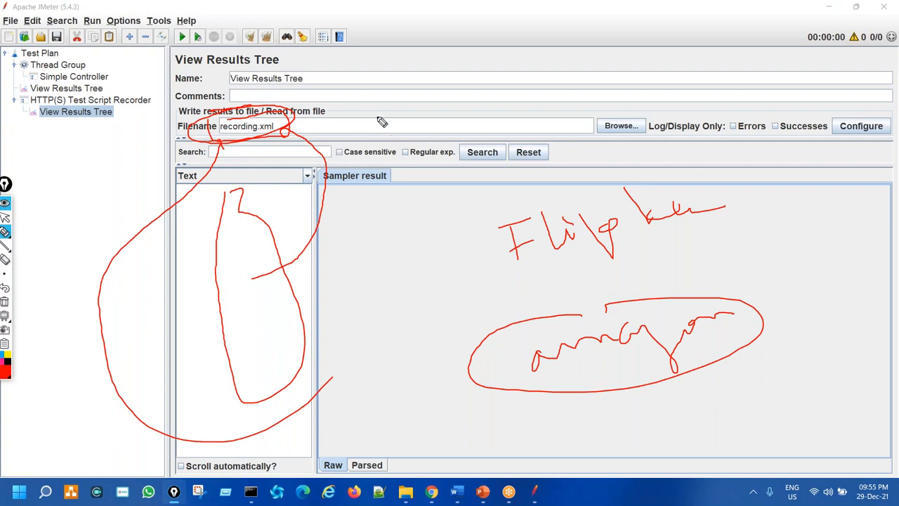
{"action": "mouse_move", "coordinate": [437, 69]}
{"action": "left_mouse_down"}
{"action": "mouse_move", "coordinate": [451, 104]}
{"action": "mouse_move", "coordinate": [494, 70]}
{"action": "mouse_move", "coordinate": [589, 50]}
{"action": "left_mouse_up"}
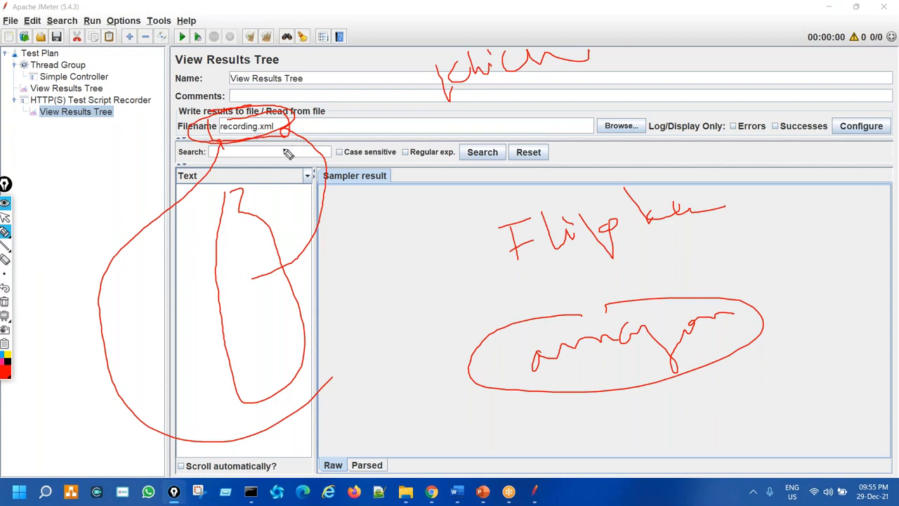
{"action": "key", "text": "ctrl+shift+7"}
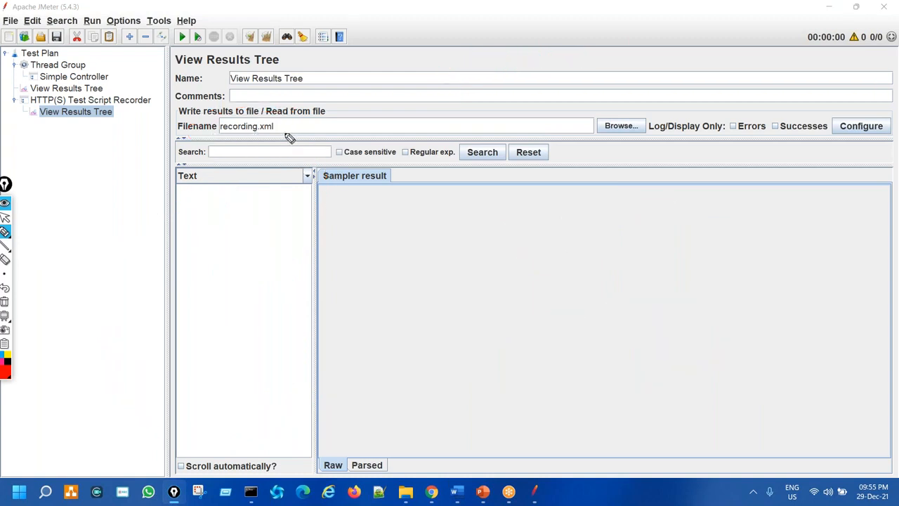
- Mark the File menu with the screen pen, clear the mark, and look at the menu's save commands
{"action": "key", "text": "ctrl+shift+1"}
{"action": "key", "text": "ctrl+shift+3"}
{"action": "mouse_move", "coordinate": [42, 30]}
{"action": "left_mouse_down"}
{"action": "mouse_move", "coordinate": [10, 54]}
{"action": "mouse_move", "coordinate": [55, 25]}
{"action": "left_mouse_up"}
{"action": "key", "text": "ctrl+shift+7"}
{"action": "key", "text": "ctrl+shift+2"}
{"action": "left_click", "coordinate": [10, 20]}
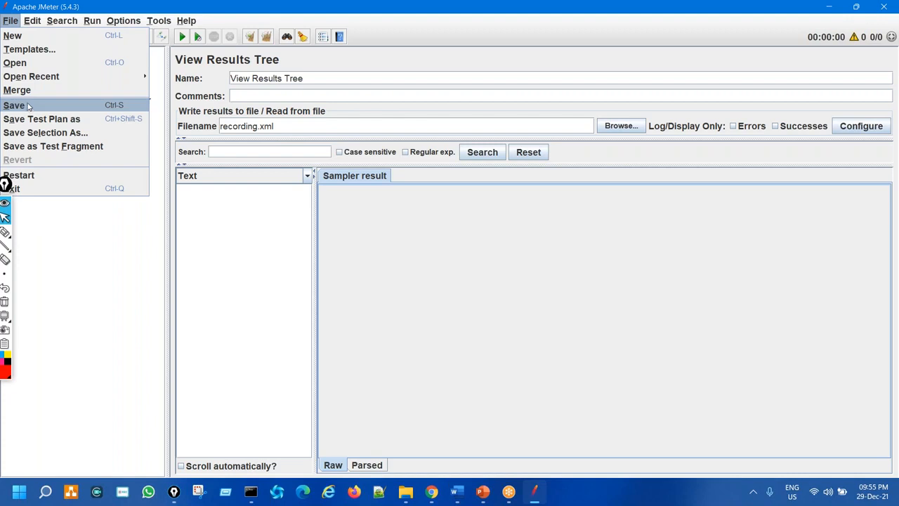
{"action": "left_click", "coordinate": [100, 251]}
- Circle the Save icon with the screen pen and clear the mark
{"action": "key", "text": "ctrl+shift+3"}
{"action": "left_click_drag", "start_coordinate": [52, 28], "coordinate": [74, 32]}
{"action": "key", "text": "ctrl+shift+7"}
{"action": "key", "text": "ctrl+shift+2"}
- Start saving the test plan in the Desktop folder with the file name 2ndRecording
{"action": "left_click", "coordinate": [57, 37]}
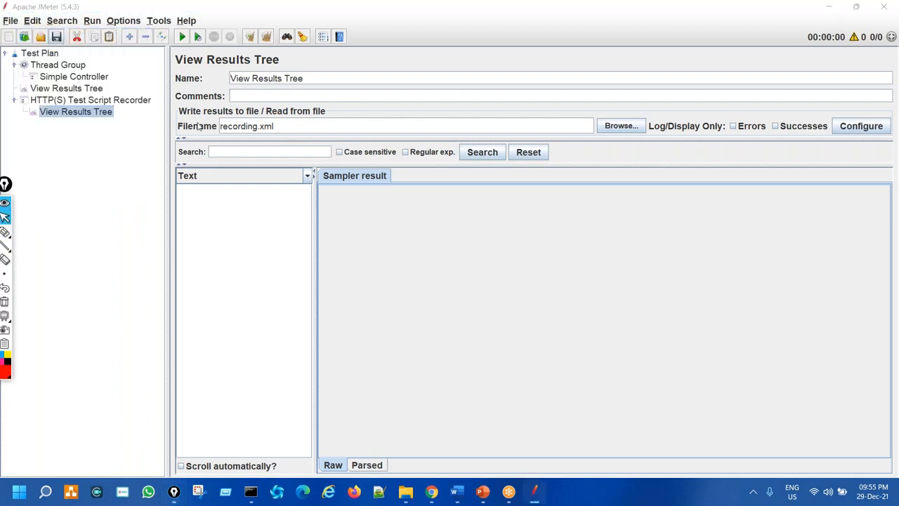
{"action": "left_click", "coordinate": [556, 180]}
{"action": "left_click", "coordinate": [555, 181]}
{"action": "left_click", "coordinate": [556, 181]}
{"action": "left_click", "coordinate": [556, 181]}
{"action": "left_click", "coordinate": [555, 181]}
{"action": "left_click", "coordinate": [556, 180]}
{"action": "left_click", "coordinate": [556, 180]}
{"action": "left_click_drag", "start_coordinate": [447, 271], "coordinate": [236, 270]}
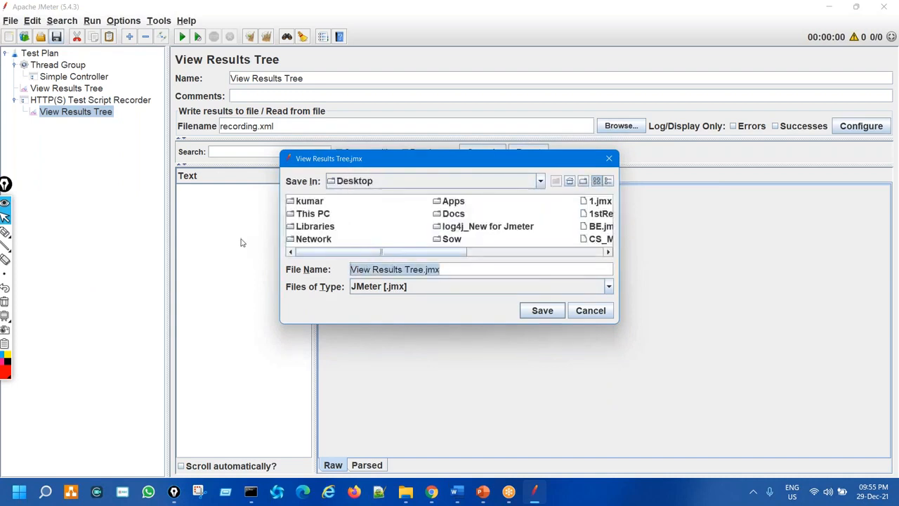
{"action": "type", "text": "2ndRecording"}
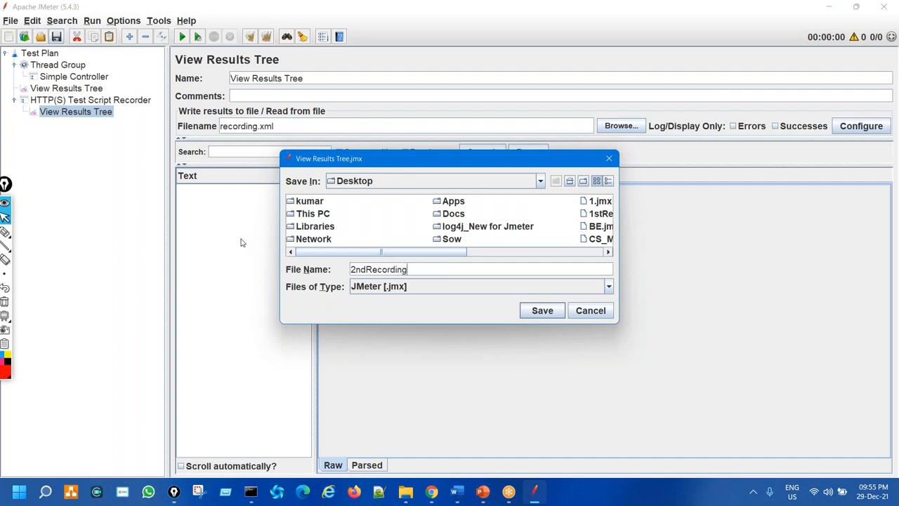
- Mark the file name and the JMeter [.jmx] file type, clear the marks, and save the test plan
{"action": "key", "text": "ctrl+shift+3"}
{"action": "mouse_move", "coordinate": [391, 273]}
{"action": "left_mouse_down"}
{"action": "mouse_move", "coordinate": [430, 285]}
{"action": "mouse_move", "coordinate": [395, 279]}
{"action": "left_mouse_up"}
{"action": "left_click_drag", "start_coordinate": [353, 301], "coordinate": [429, 292]}
{"action": "key", "text": "ctrl+shift+7"}
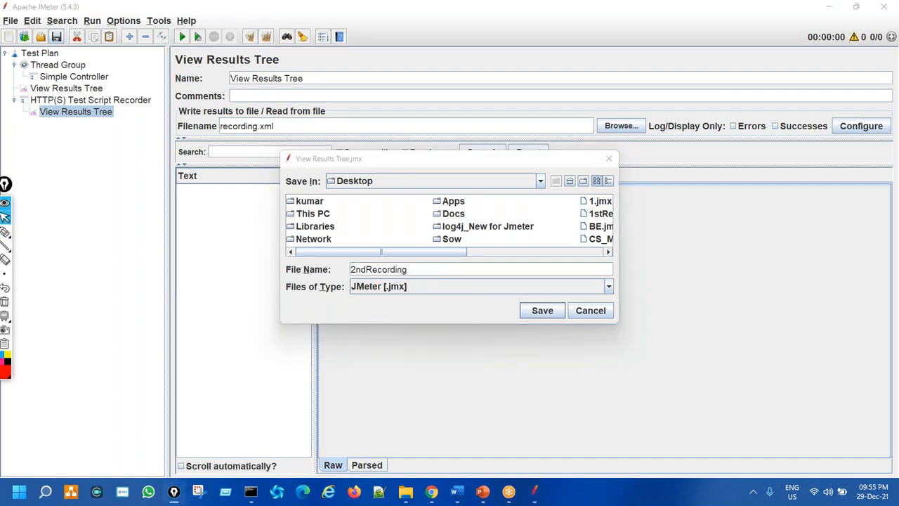
{"action": "left_click", "coordinate": [540, 311]}
- Circle the test plan tree, the saved file's title and the recording.xml filename with the screen pen, and clear the marks
{"action": "left_click_drag", "start_coordinate": [72, 53], "coordinate": [79, 55]}
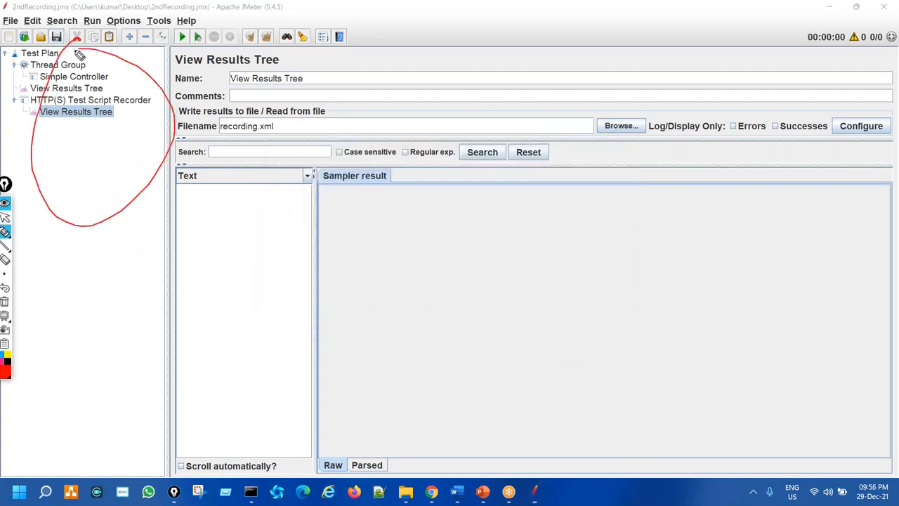
{"action": "key", "text": "ctrl+shift+7"}
{"action": "mouse_move", "coordinate": [31, 11]}
{"action": "left_mouse_down"}
{"action": "mouse_move", "coordinate": [15, 42]}
{"action": "mouse_move", "coordinate": [42, 132]}
{"action": "mouse_move", "coordinate": [88, 39]}
{"action": "left_mouse_up"}
{"action": "mouse_move", "coordinate": [259, 115]}
{"action": "left_mouse_down"}
{"action": "mouse_move", "coordinate": [223, 149]}
{"action": "mouse_move", "coordinate": [398, 140]}
{"action": "left_mouse_up"}
{"action": "key", "text": "ctrl+shift+7"}
{"action": "key", "text": "ctrl+shift+2"}
- Remove recording.xml from the listener's Filename, mark the Browse option, clear the mark, and open the results file browser
{"action": "left_click_drag", "start_coordinate": [275, 126], "coordinate": [157, 90]}
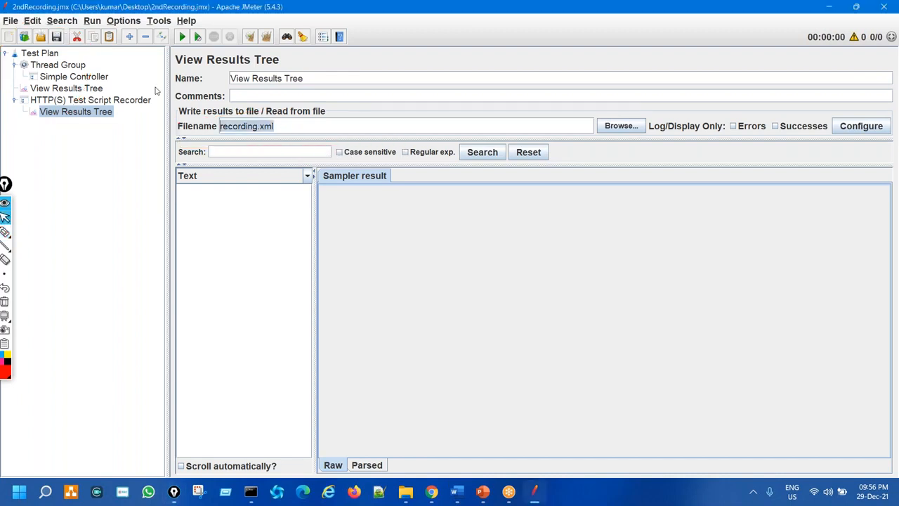
{"action": "key", "text": "BackSpace"}
{"action": "key", "text": "ctrl+shift+1"}
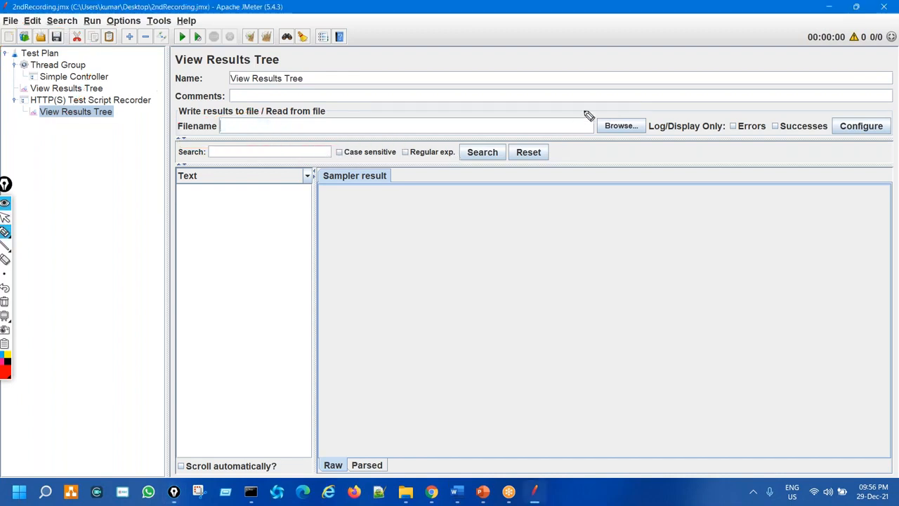
{"action": "left_click_drag", "start_coordinate": [589, 116], "coordinate": [640, 123]}
{"action": "key", "text": "ctrl+shift+7"}
{"action": "key", "text": "ctrl+shift+2"}
{"action": "left_click", "coordinate": [619, 126]}
- Circle the Desktop folder and the 2ndRecording file name in the Open dialog, clearing each mark
{"action": "key", "text": "ctrl+shift+1"}
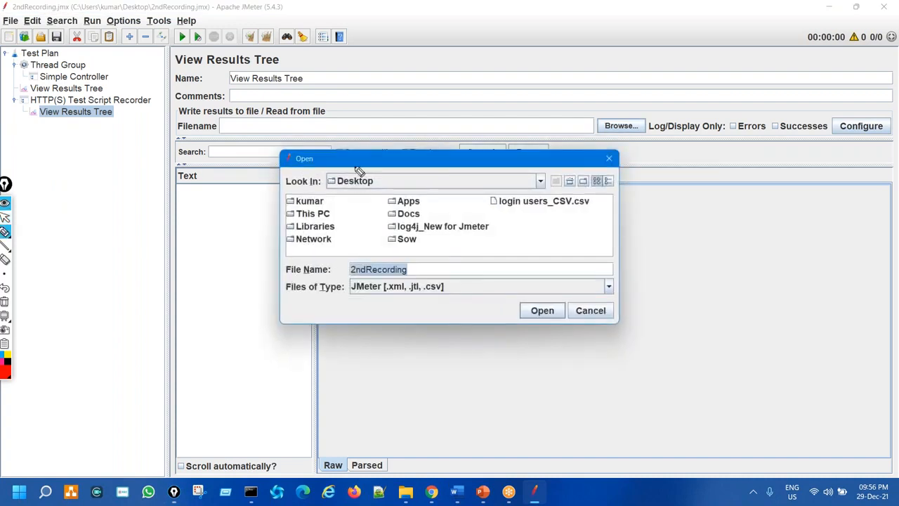
{"action": "left_click_drag", "start_coordinate": [358, 171], "coordinate": [349, 165]}
{"action": "key", "text": "ctrl+shift+7"}
{"action": "key", "text": "ctrl+shift+2"}
{"action": "mouse_move", "coordinate": [411, 276]}
{"action": "left_mouse_down"}
{"action": "mouse_move", "coordinate": [287, 265]}
{"action": "mouse_move", "coordinate": [421, 267]}
{"action": "left_mouse_up"}
{"action": "key", "text": "ctrl+shift+7"}
{"action": "key", "text": "ctrl+shift+2"}
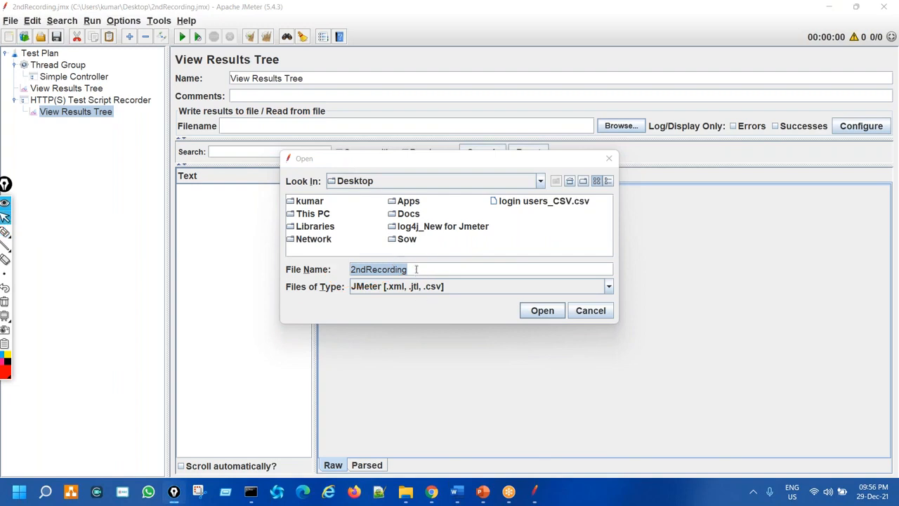
- Change the results file name to 2ndRecordingLogs, mark it with the screen pen, and clear the mark
{"action": "left_click", "coordinate": [416, 269]}
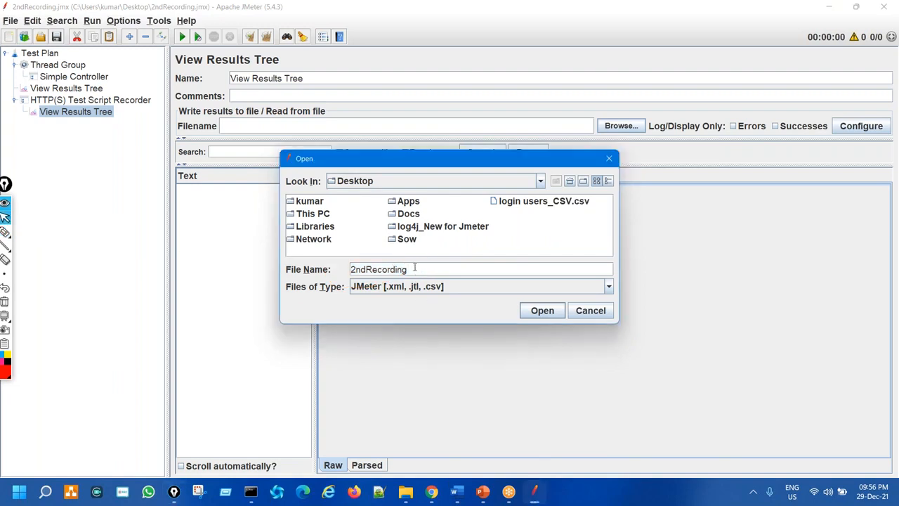
{"action": "key", "text": "ctrl+shift+2"}
{"action": "mouse_move", "coordinate": [355, 254]}
{"action": "left_mouse_down"}
{"action": "mouse_move", "coordinate": [340, 271]}
{"action": "mouse_move", "coordinate": [436, 277]}
{"action": "mouse_move", "coordinate": [388, 261]}
{"action": "mouse_move", "coordinate": [353, 263]}
{"action": "left_mouse_up"}
{"action": "key", "text": "ctrl+shift+7"}
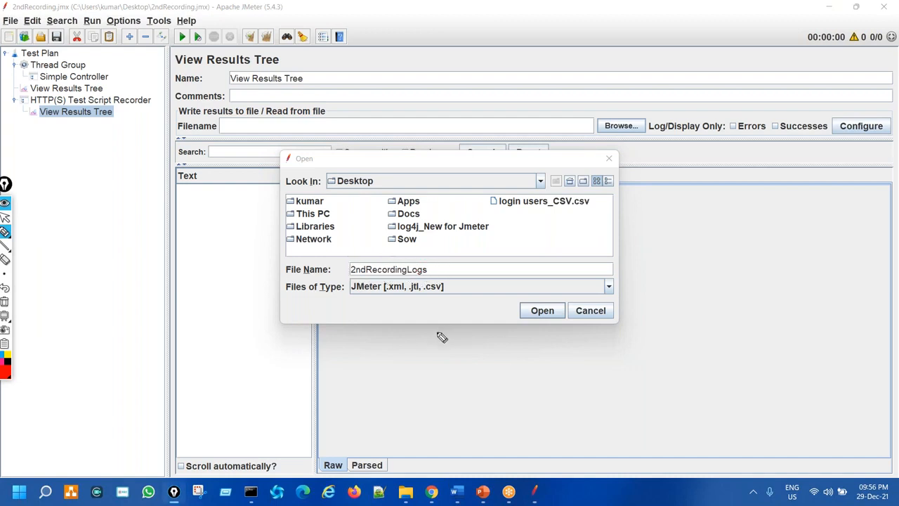
- Underline the allowed results file types, circle .xml, and handwrite .xml below the Open dialog with the screen pen
{"action": "left_click", "coordinate": [433, 271]}
{"action": "left_click_drag", "start_coordinate": [414, 298], "coordinate": [444, 300]}
{"action": "mouse_move", "coordinate": [395, 281]}
{"action": "left_mouse_down"}
{"action": "mouse_move", "coordinate": [386, 300]}
{"action": "mouse_move", "coordinate": [408, 301]}
{"action": "mouse_move", "coordinate": [390, 279]}
{"action": "left_mouse_up"}
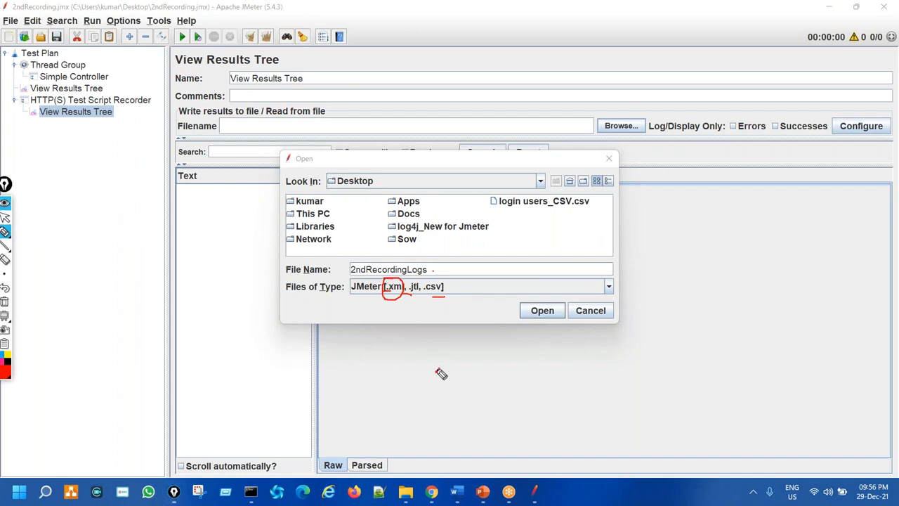
{"action": "mouse_move", "coordinate": [466, 357]}
{"action": "left_mouse_down"}
{"action": "mouse_move", "coordinate": [537, 361]}
{"action": "mouse_move", "coordinate": [601, 349]}
{"action": "left_mouse_up"}
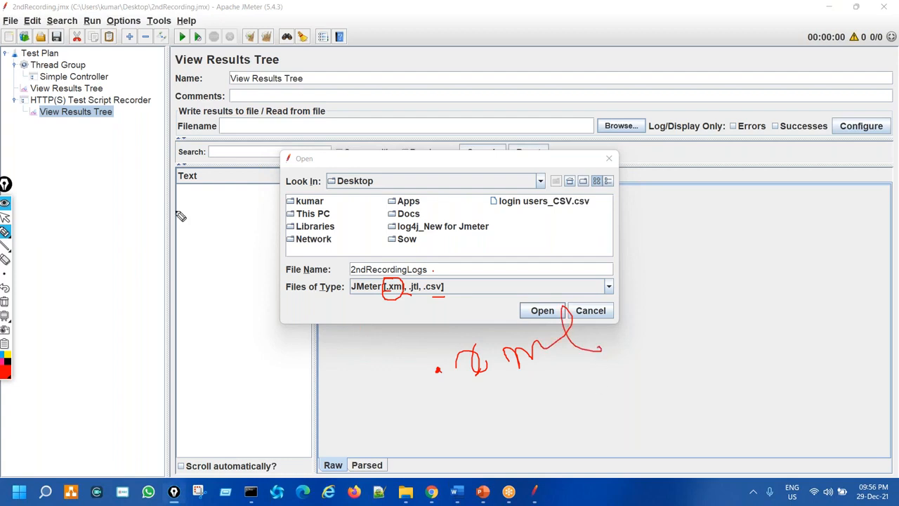
- Circle the test plan tree and the empty Filename field, and draw a loop with an R and a tick in the results list
{"action": "mouse_move", "coordinate": [35, 16]}
{"action": "left_mouse_down"}
{"action": "mouse_move", "coordinate": [7, 21]}
{"action": "mouse_move", "coordinate": [56, 120]}
{"action": "mouse_move", "coordinate": [74, 36]}
{"action": "left_mouse_up"}
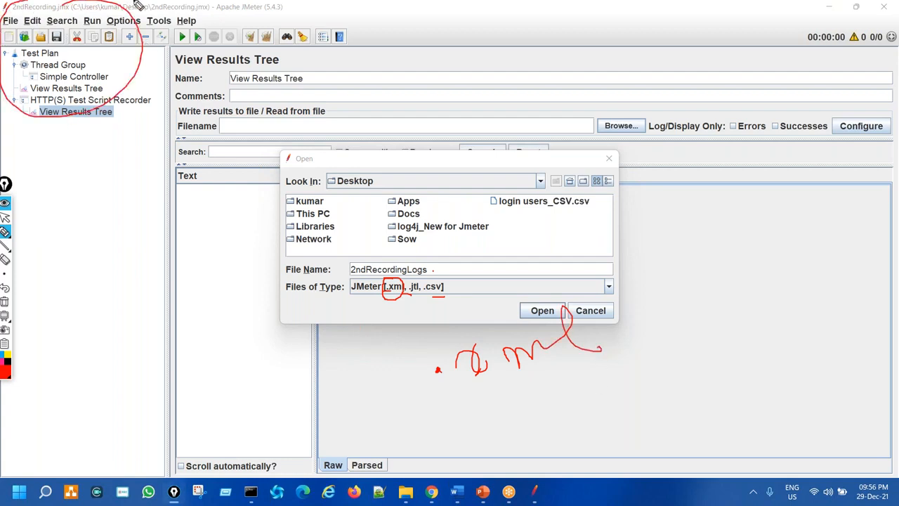
{"action": "left_click_drag", "start_coordinate": [318, 124], "coordinate": [355, 125]}
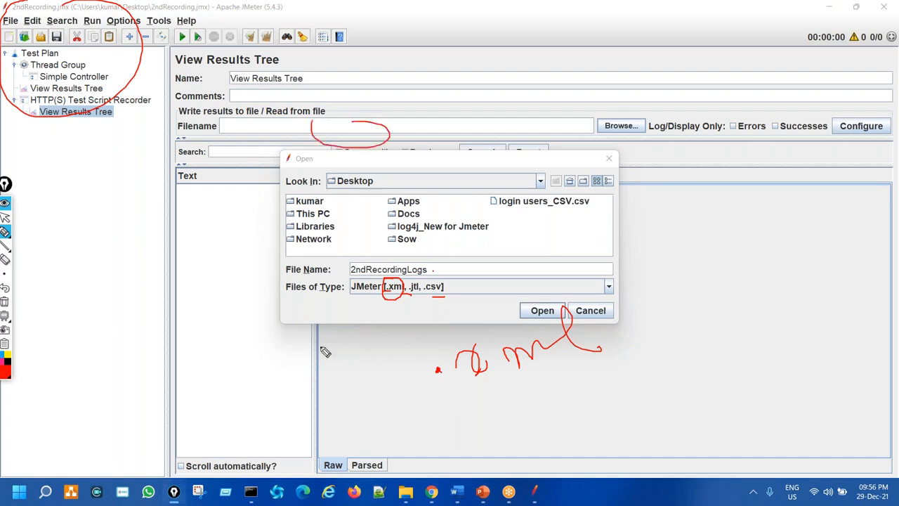
{"action": "mouse_move", "coordinate": [210, 220]}
{"action": "left_mouse_down"}
{"action": "mouse_move", "coordinate": [199, 379]}
{"action": "mouse_move", "coordinate": [211, 429]}
{"action": "left_mouse_up"}
{"action": "mouse_move", "coordinate": [211, 429]}
{"action": "left_mouse_down"}
{"action": "mouse_move", "coordinate": [238, 450]}
{"action": "mouse_move", "coordinate": [209, 219]}
{"action": "left_mouse_up"}
{"action": "left_click_drag", "start_coordinate": [232, 339], "coordinate": [234, 393]}
{"action": "mouse_move", "coordinate": [214, 372]}
{"action": "left_mouse_down"}
{"action": "mouse_move", "coordinate": [240, 358]}
{"action": "mouse_move", "coordinate": [268, 380]}
{"action": "left_mouse_up"}
{"action": "mouse_move", "coordinate": [259, 349]}
{"action": "left_mouse_down"}
{"action": "mouse_move", "coordinate": [269, 382]}
{"action": "mouse_move", "coordinate": [292, 360]}
{"action": "left_mouse_up"}
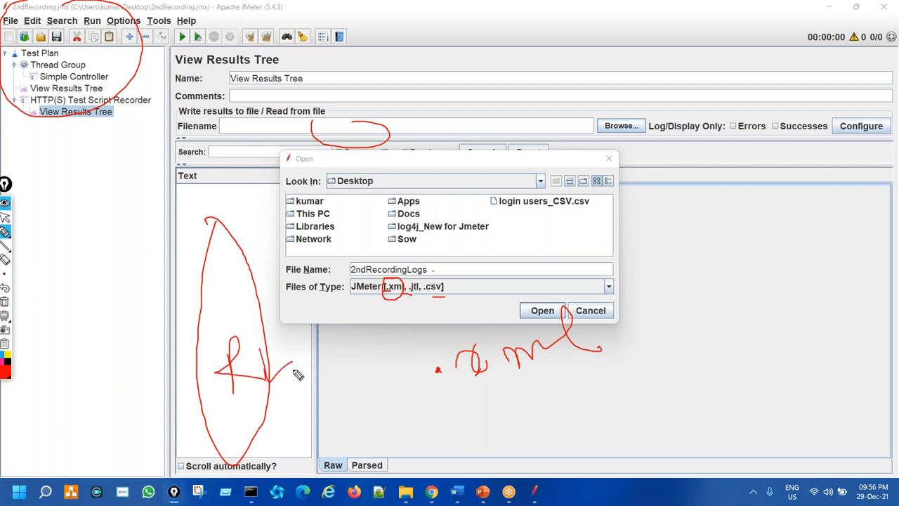
- Clear the existing pen marks, underline the results file name in the Open dialog, and clear that mark
{"action": "key", "text": "ctrl+shift+7"}
{"action": "key", "text": "ctrl+shift+2"}
{"action": "key", "text": "ctrl+shift+3"}
{"action": "left_click_drag", "start_coordinate": [356, 275], "coordinate": [424, 274]}
{"action": "key", "text": "ctrl+shift+7"}
{"action": "key", "text": "ctrl+shift+2"}
- Complete the results file name as 2ndRecordingLogs.xml, mark the extension briefly with the screen pen, and confirm the file
{"action": "left_click", "coordinate": [439, 272]}
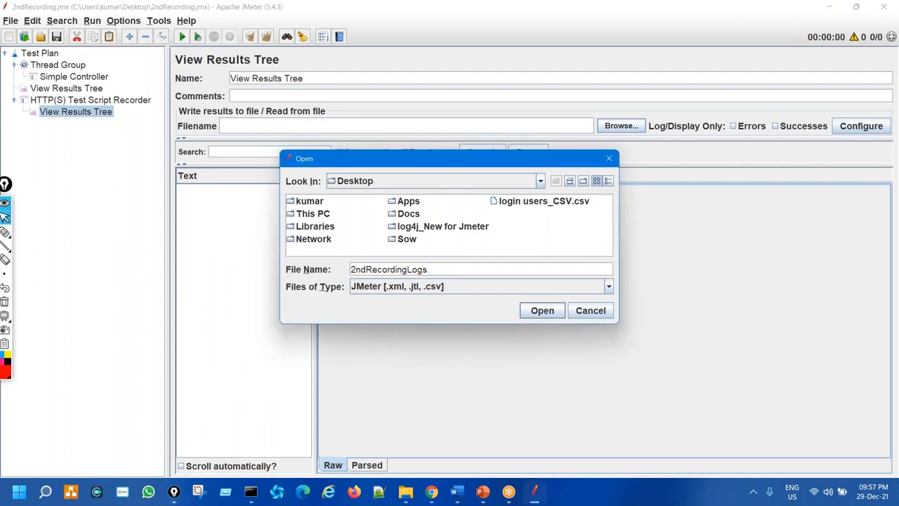
{"action": "key", "text": "ctrl+shift+3"}
{"action": "mouse_move", "coordinate": [436, 253]}
{"action": "left_mouse_down"}
{"action": "mouse_move", "coordinate": [462, 289]}
{"action": "mouse_move", "coordinate": [456, 246]}
{"action": "left_mouse_up"}
{"action": "key", "text": "ctrl+shift+7"}
{"action": "key", "text": "ctrl+shift+2"}
{"action": "left_click", "coordinate": [538, 310]}
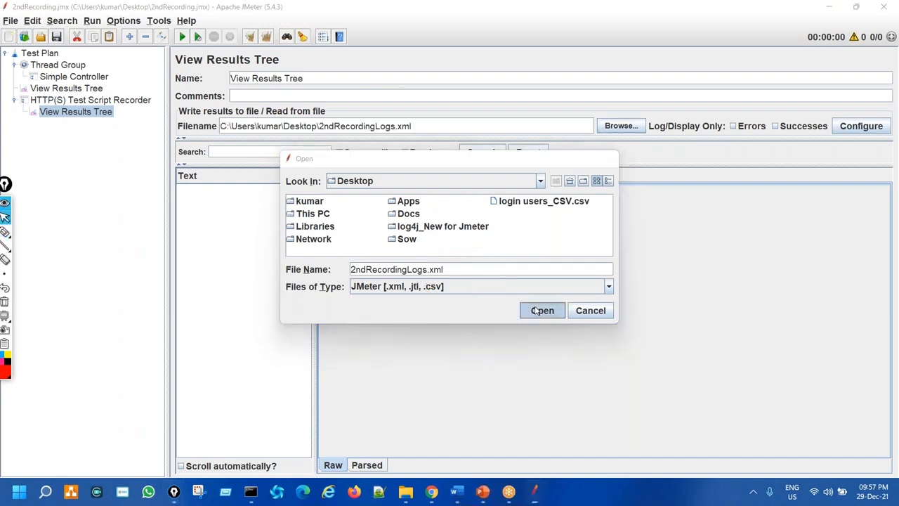
- Circle the Result file loader message with the screen pen, clear the mark, and dismiss the message
{"action": "mouse_move", "coordinate": [328, 211]}
{"action": "left_mouse_down"}
{"action": "mouse_move", "coordinate": [337, 285]}
{"action": "mouse_move", "coordinate": [612, 210]}
{"action": "mouse_move", "coordinate": [335, 209]}
{"action": "left_mouse_up"}
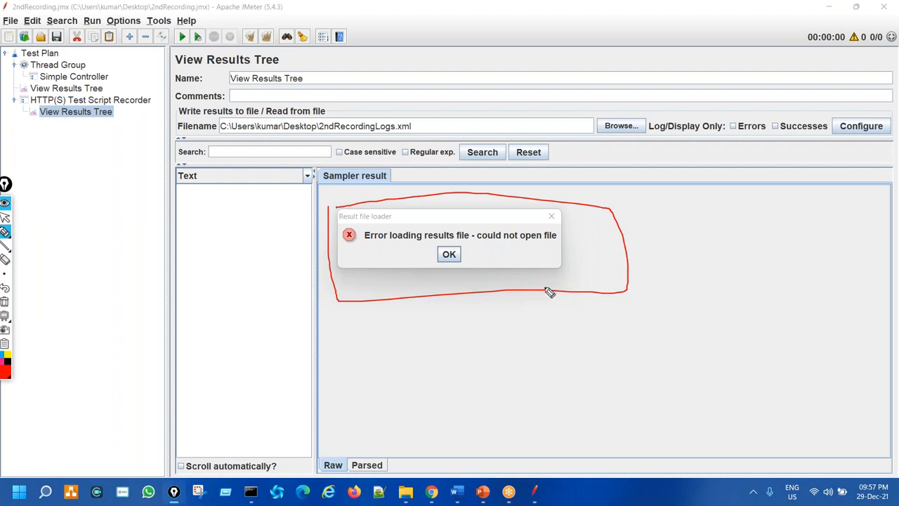
{"action": "key", "text": "ctrl+shift+7"}
{"action": "key", "text": "ctrl+shift+2"}
{"action": "left_click", "coordinate": [450, 256]}
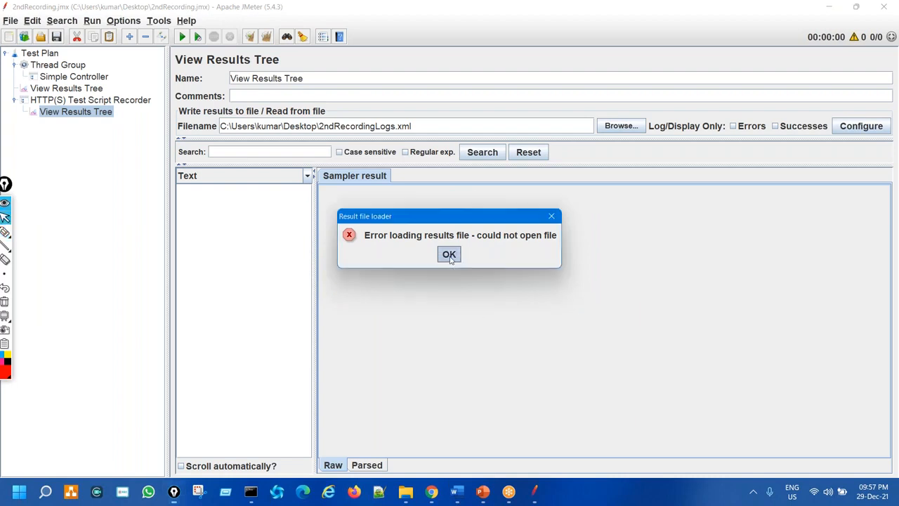
- Circle the results file path, circle Configure with an arrow pointing to it, and clear each mark
{"action": "key", "text": "ctrl+shift+3"}
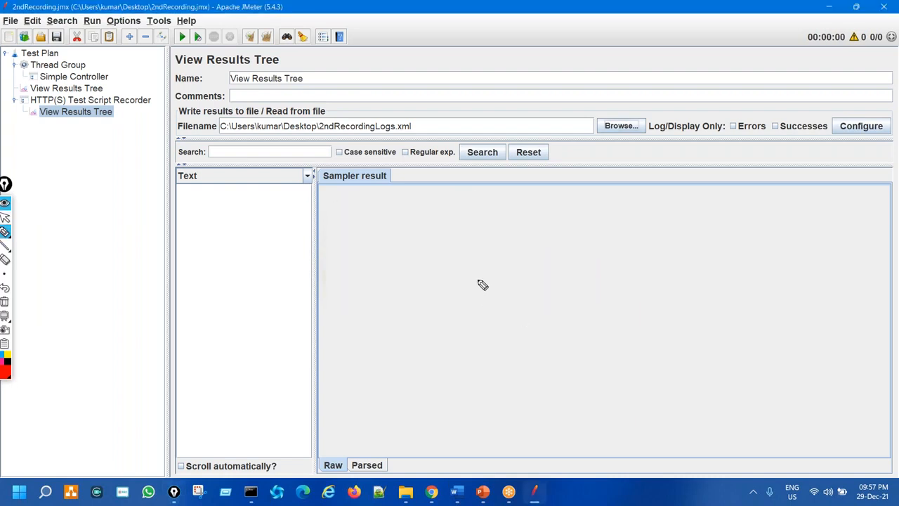
{"action": "mouse_move", "coordinate": [201, 138]}
{"action": "left_mouse_down"}
{"action": "mouse_move", "coordinate": [344, 141]}
{"action": "mouse_move", "coordinate": [443, 109]}
{"action": "mouse_move", "coordinate": [198, 120]}
{"action": "mouse_move", "coordinate": [203, 144]}
{"action": "left_mouse_up"}
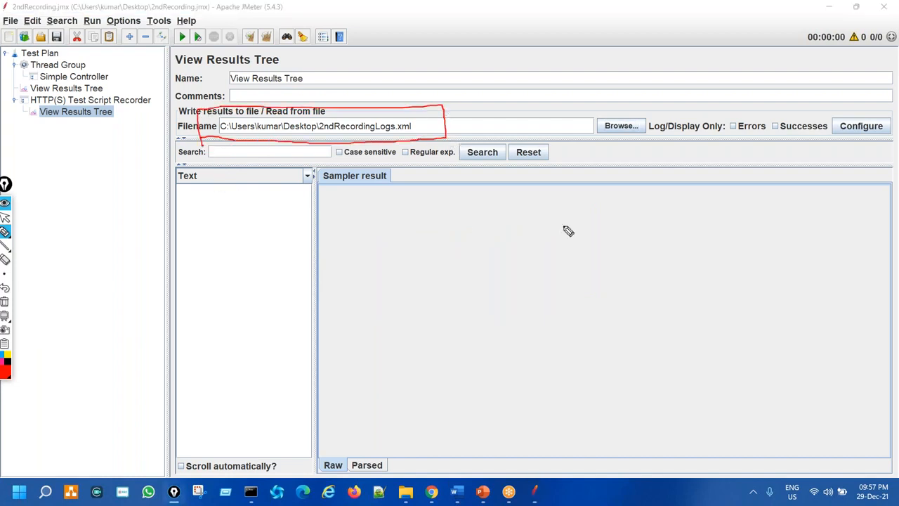
{"action": "key", "text": "ctrl+shift+7"}
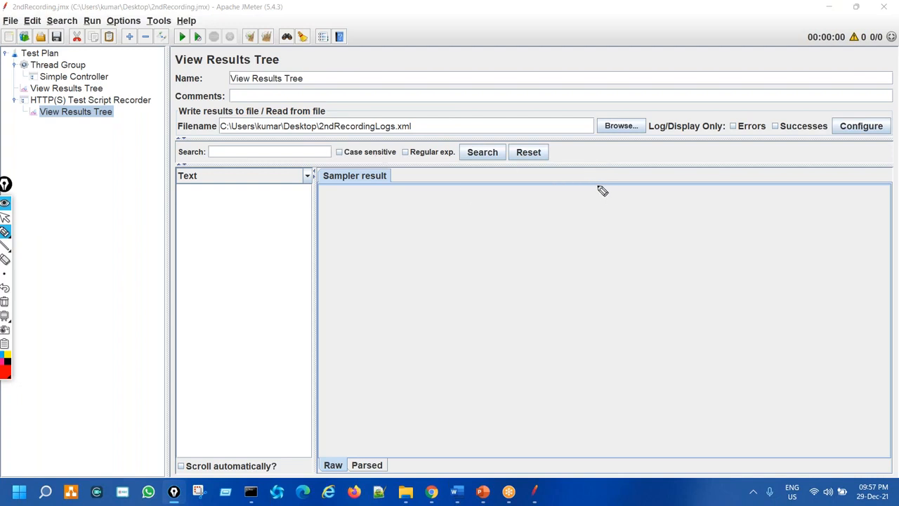
{"action": "mouse_move", "coordinate": [868, 115]}
{"action": "left_mouse_down"}
{"action": "mouse_move", "coordinate": [818, 144]}
{"action": "mouse_move", "coordinate": [872, 111]}
{"action": "mouse_move", "coordinate": [840, 104]}
{"action": "left_mouse_up"}
{"action": "mouse_move", "coordinate": [747, 192]}
{"action": "left_mouse_down"}
{"action": "mouse_move", "coordinate": [835, 145]}
{"action": "mouse_move", "coordinate": [836, 162]}
{"action": "left_mouse_up"}
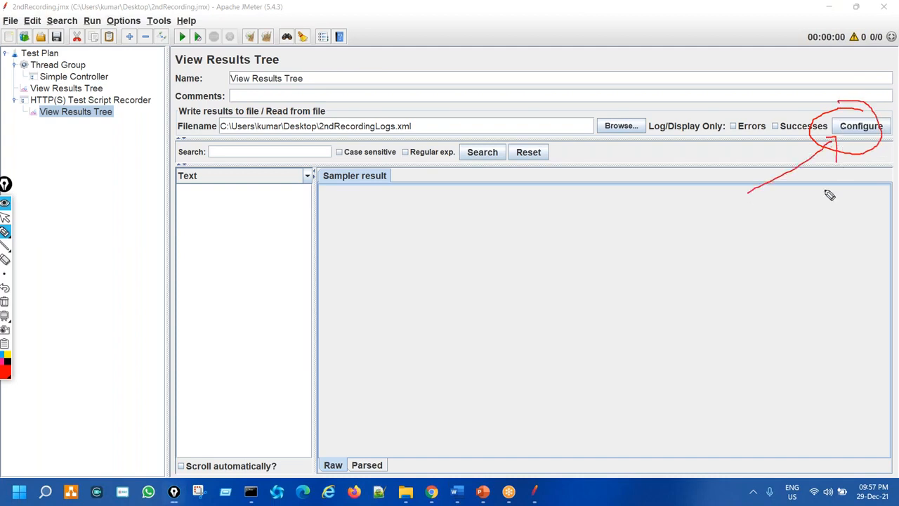
{"action": "key", "text": "ctrl+shift+7"}
- Open the Sample Result Save Configuration, mark Save As XML as a must with the screen pen, and clear the marks
{"action": "key", "text": "ctrl+shift+2"}
{"action": "left_click", "coordinate": [859, 128]}
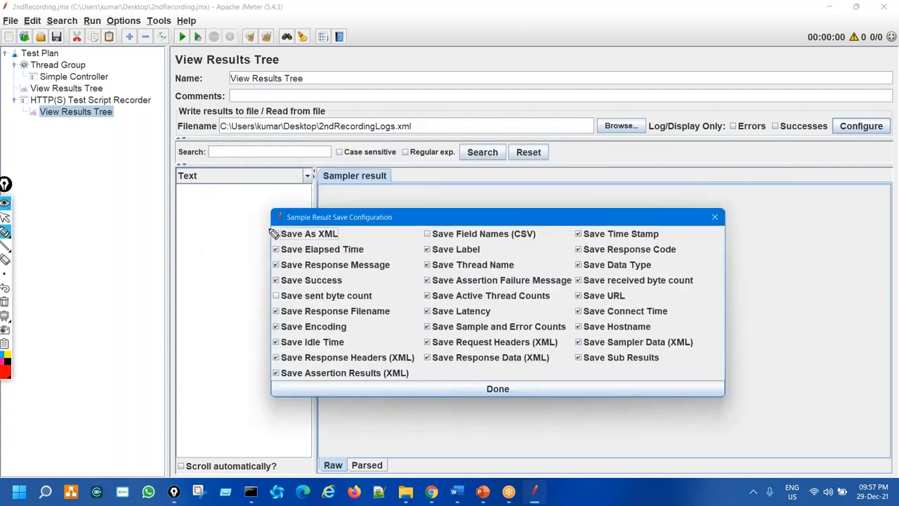
{"action": "key", "text": "ctrl+shift+1"}
{"action": "mouse_move", "coordinate": [270, 226]}
{"action": "left_mouse_down"}
{"action": "mouse_move", "coordinate": [358, 243]}
{"action": "mouse_move", "coordinate": [274, 213]}
{"action": "mouse_move", "coordinate": [267, 225]}
{"action": "left_mouse_up"}
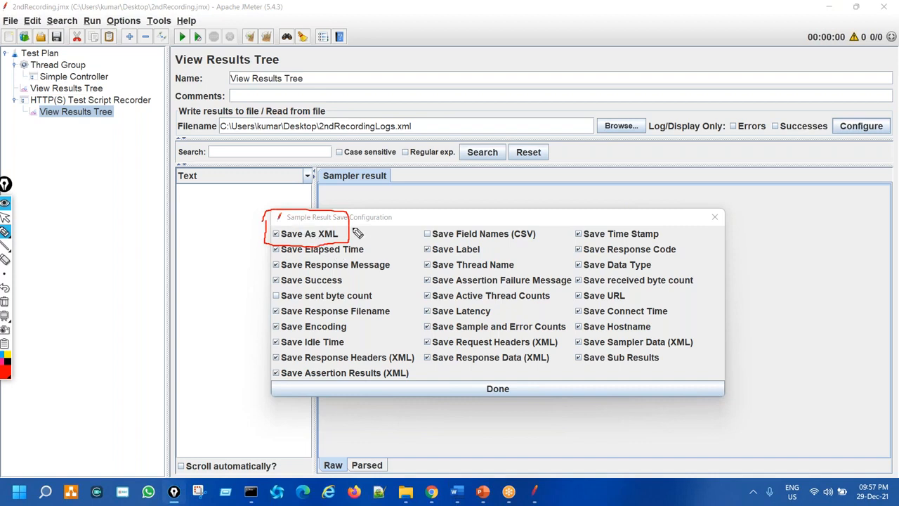
{"action": "left_click_drag", "start_coordinate": [365, 223], "coordinate": [424, 172]}
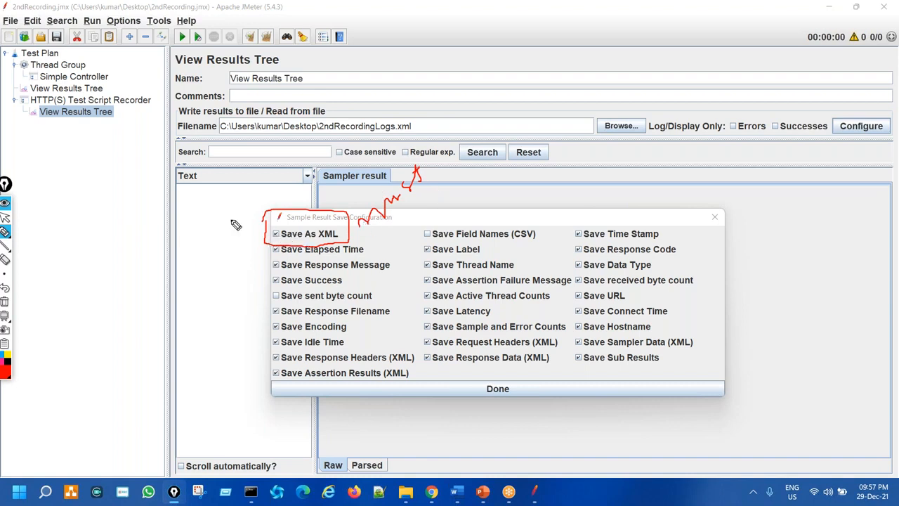
{"action": "mouse_move", "coordinate": [274, 221]}
{"action": "left_mouse_down"}
{"action": "mouse_move", "coordinate": [256, 232]}
{"action": "mouse_move", "coordinate": [276, 244]}
{"action": "mouse_move", "coordinate": [318, 236]}
{"action": "mouse_move", "coordinate": [254, 221]}
{"action": "left_mouse_up"}
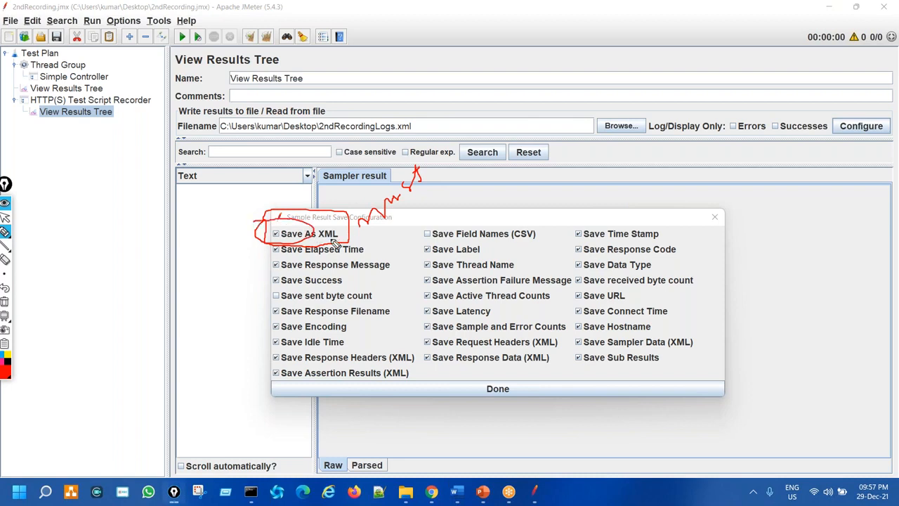
{"action": "key", "text": "ctrl+shift+7"}
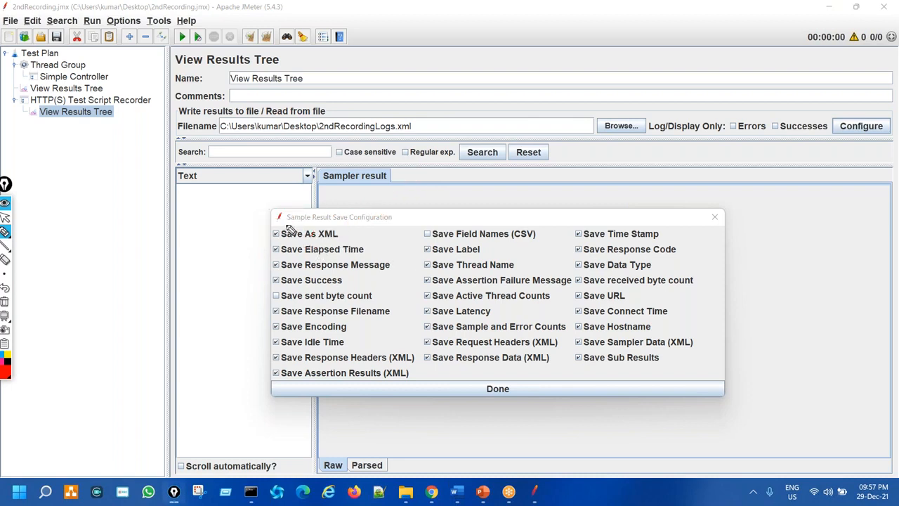
- Circle Save As XML and Done, clear the marks, and close the Sample Result Save Configuration
{"action": "mouse_move", "coordinate": [277, 218]}
{"action": "left_mouse_down"}
{"action": "mouse_move", "coordinate": [310, 244]}
{"action": "mouse_move", "coordinate": [259, 214]}
{"action": "left_mouse_up"}
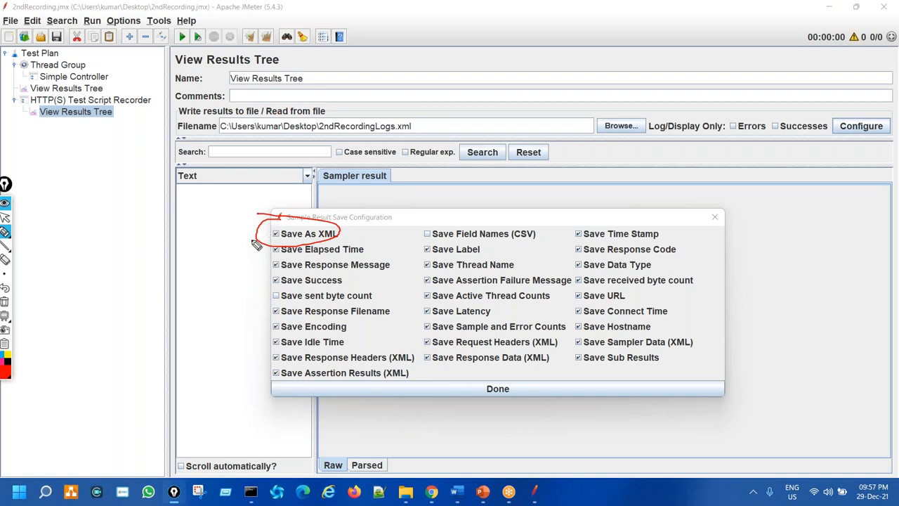
{"action": "left_click_drag", "start_coordinate": [480, 383], "coordinate": [484, 379]}
{"action": "key", "text": "ctrl+shift+7"}
{"action": "key", "text": "ctrl+shift+1"}
{"action": "left_click", "coordinate": [500, 389]}
- Mark the Save command of the test plan with the screen pen and clear the mark
{"action": "key", "text": "ctrl+shift+2"}
{"action": "mouse_move", "coordinate": [59, 27]}
{"action": "left_mouse_down"}
{"action": "mouse_move", "coordinate": [52, 58]}
{"action": "mouse_move", "coordinate": [64, 32]}
{"action": "left_mouse_up"}
{"action": "key", "text": "ctrl+shift+7"}
{"action": "key", "text": "ctrl+shift+1"}
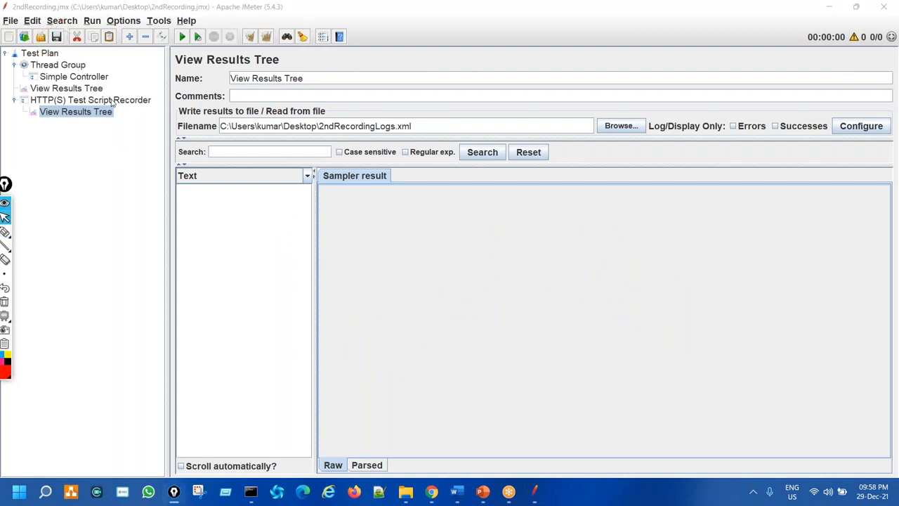
- Return to the HTTP(S) Test Script Recorder settings, circle its Port field with the screen pen, and clear the mark
{"action": "left_click", "coordinate": [113, 101]}
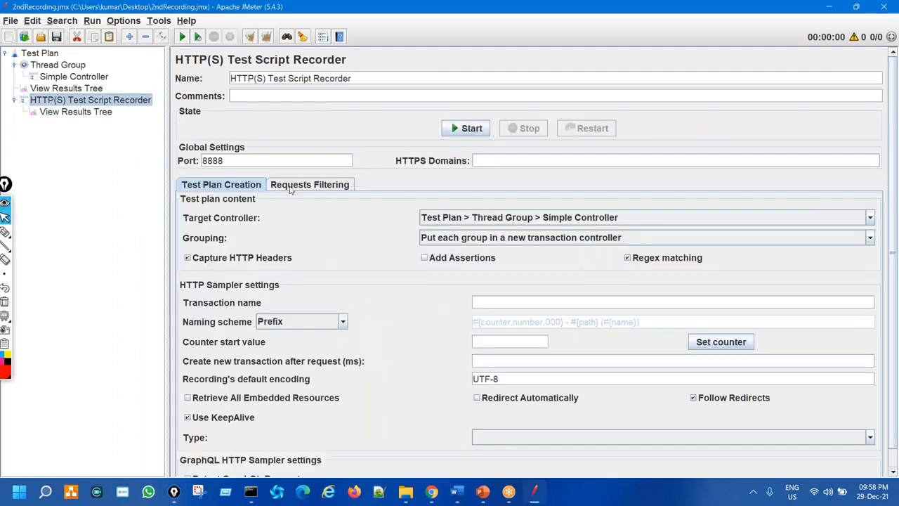
{"action": "key", "text": "ctrl+shift+2"}
{"action": "key", "text": "ctrl+shift+1"}
{"action": "left_click", "coordinate": [102, 113]}
{"action": "left_click", "coordinate": [122, 100]}
{"action": "key", "text": "ctrl+shift+3"}
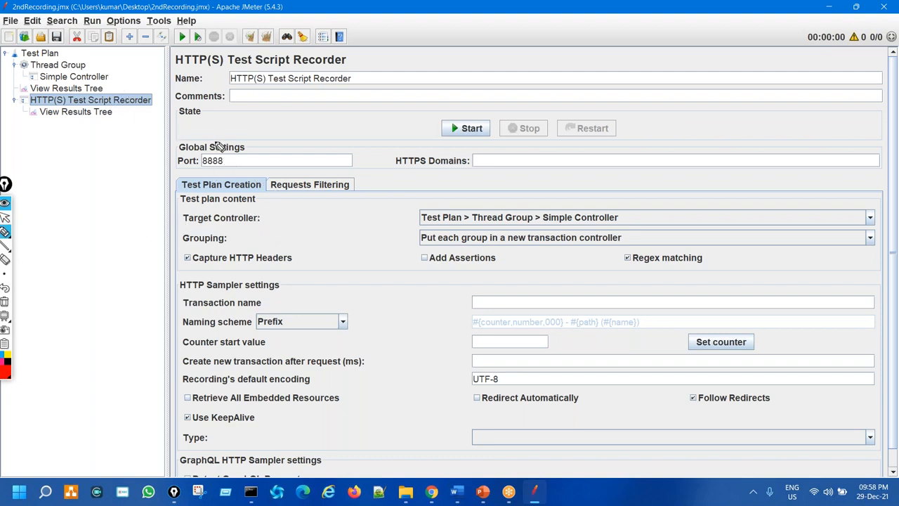
{"action": "mouse_move", "coordinate": [206, 143]}
{"action": "left_mouse_down"}
{"action": "mouse_move", "coordinate": [170, 158]}
{"action": "mouse_move", "coordinate": [219, 142]}
{"action": "left_mouse_up"}
{"action": "key", "text": "ctrl+shift+7"}
{"action": "key", "text": "ctrl+shift+2"}
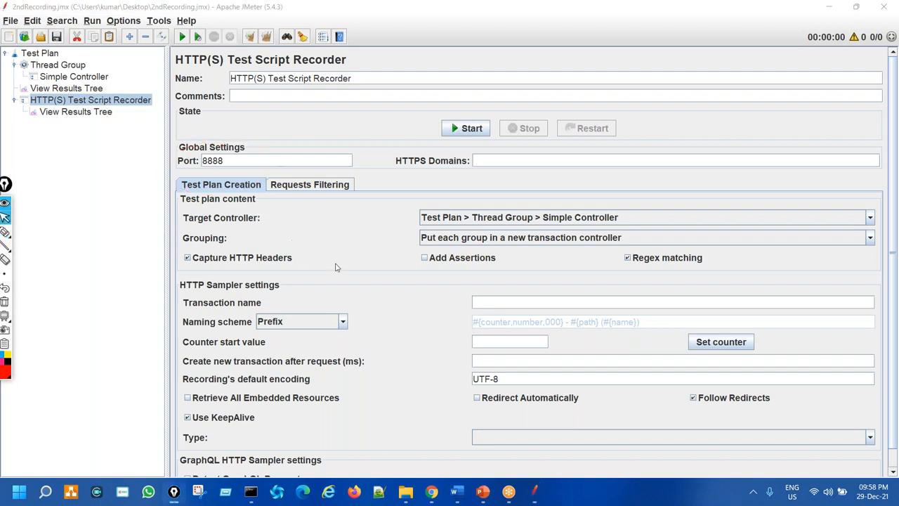
- Switch to Chrome, close the developer tools, search its settings for proxy, and open the computer's proxy settings
{"action": "left_click", "coordinate": [432, 492]}
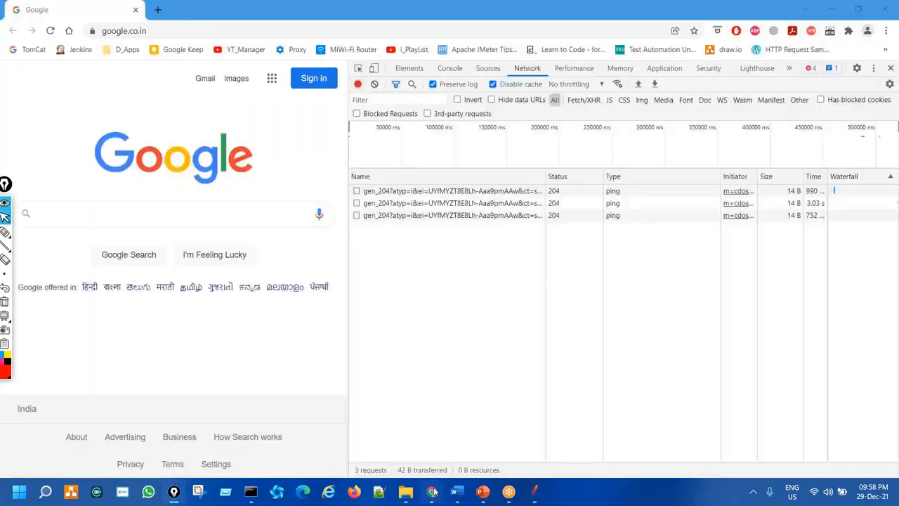
{"action": "left_click", "coordinate": [891, 67]}
{"action": "left_click", "coordinate": [886, 31]}
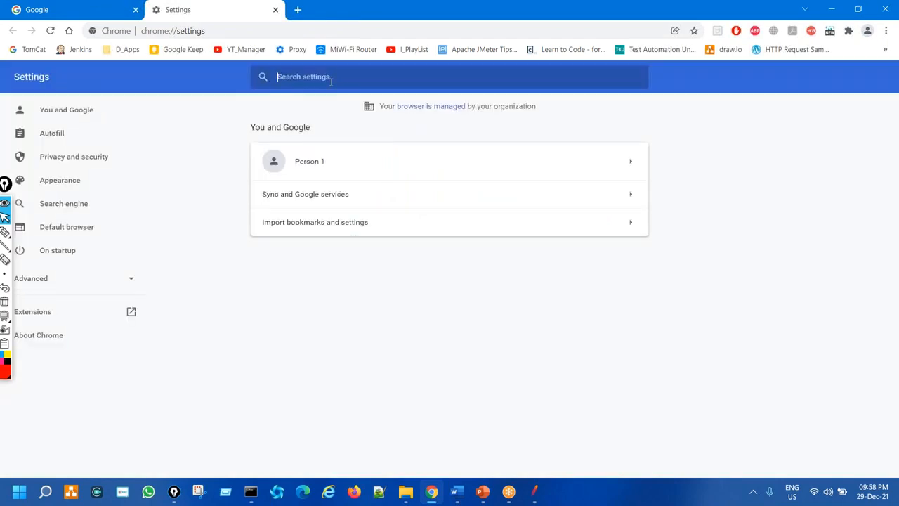
{"action": "type", "text": "proxy"}
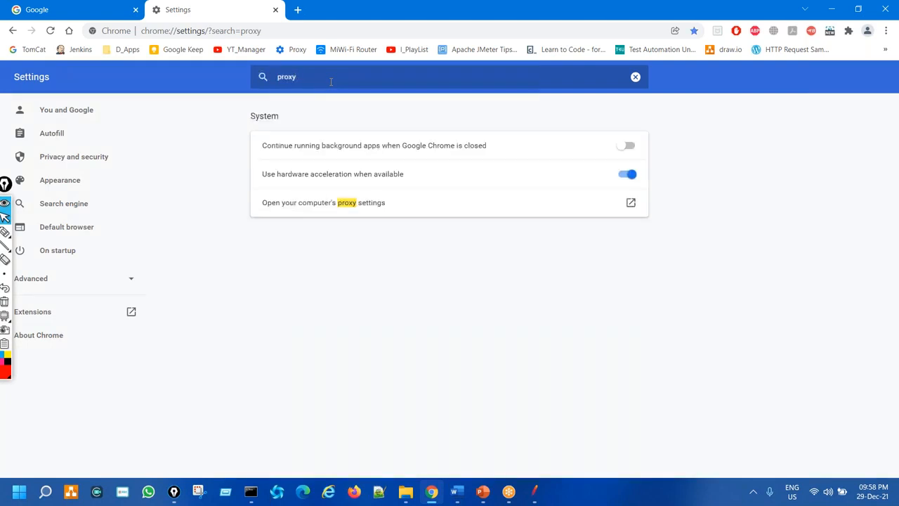
{"action": "left_click", "coordinate": [313, 199]}
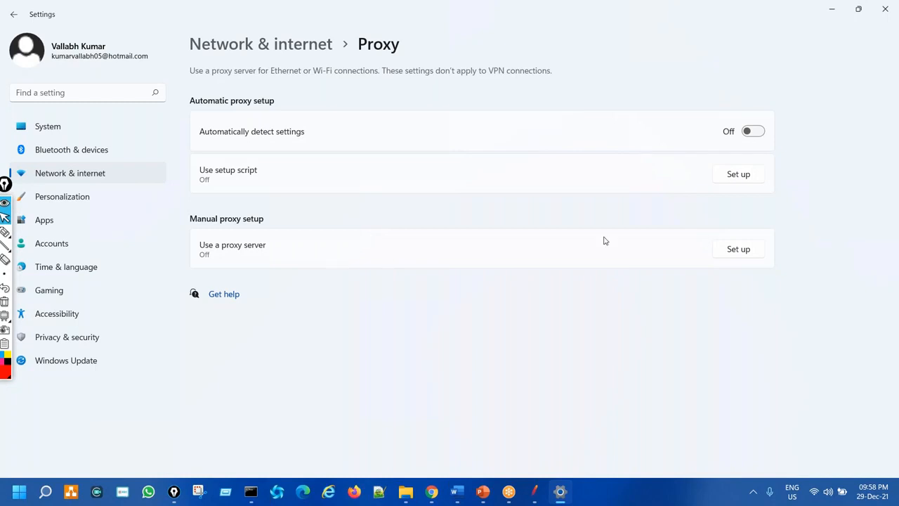
{"action": "left_click", "coordinate": [736, 250]}
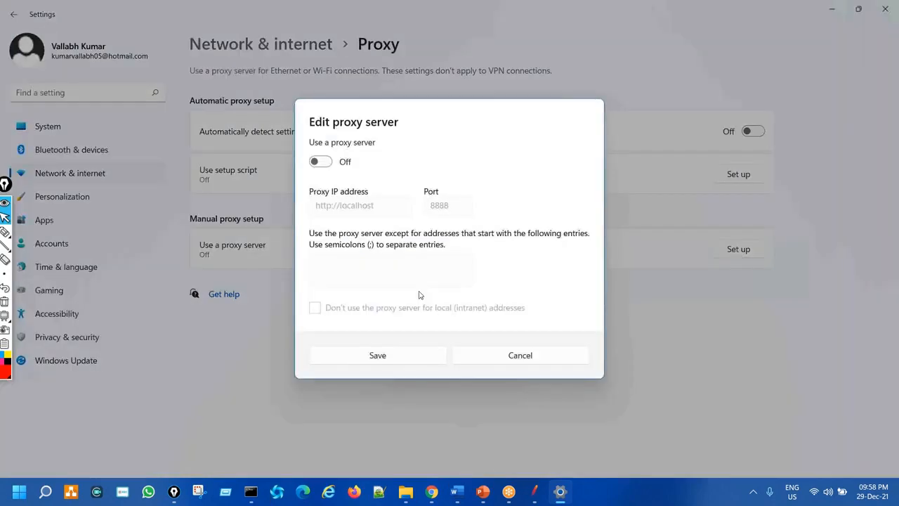
{"action": "left_click", "coordinate": [321, 162]}
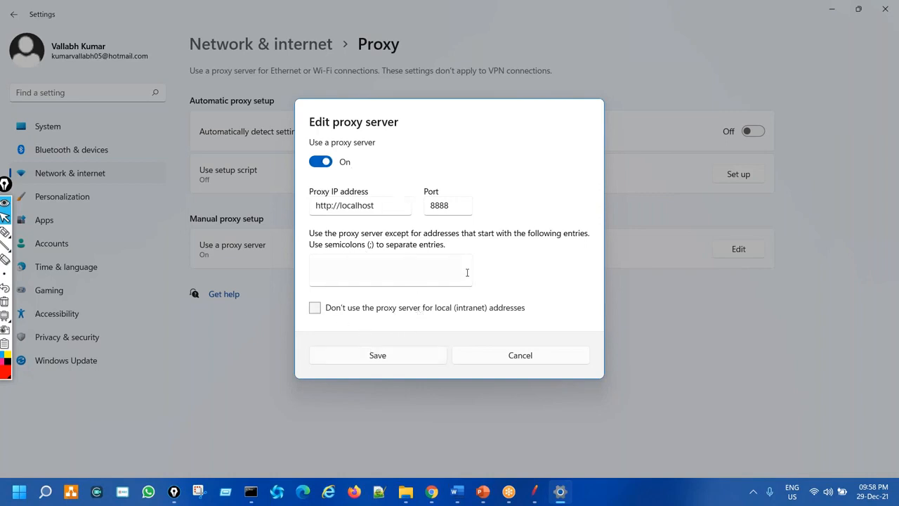
{"action": "key", "text": "ctrl+shift+3"}
{"action": "mouse_move", "coordinate": [339, 190]}
{"action": "left_mouse_down"}
{"action": "mouse_move", "coordinate": [322, 187]}
{"action": "mouse_move", "coordinate": [294, 234]}
{"action": "mouse_move", "coordinate": [346, 196]}
{"action": "left_mouse_up"}
{"action": "mouse_move", "coordinate": [455, 186]}
{"action": "left_mouse_down"}
{"action": "mouse_move", "coordinate": [491, 211]}
{"action": "mouse_move", "coordinate": [441, 188]}
{"action": "left_mouse_up"}
{"action": "key", "text": "ctrl+shift+7"}
{"action": "mouse_move", "coordinate": [384, 339]}
{"action": "left_mouse_down"}
{"action": "mouse_move", "coordinate": [375, 359]}
{"action": "mouse_move", "coordinate": [387, 345]}
{"action": "left_mouse_up"}
{"action": "key", "text": "ctrl+shift+1"}
{"action": "left_click", "coordinate": [386, 356]}
- Switch back to Chrome and open a new Incognito window
{"action": "left_click", "coordinate": [431, 491]}
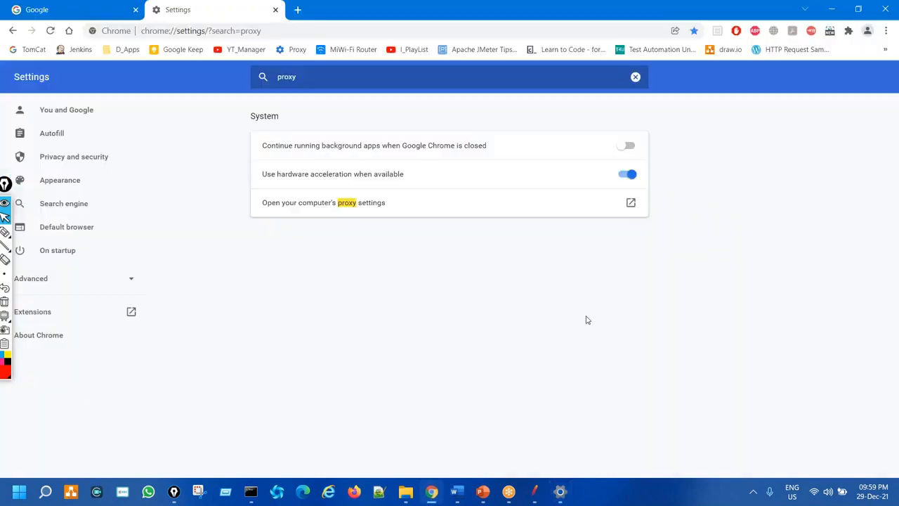
{"action": "left_click", "coordinate": [885, 30]}
{"action": "key", "text": "Escape"}
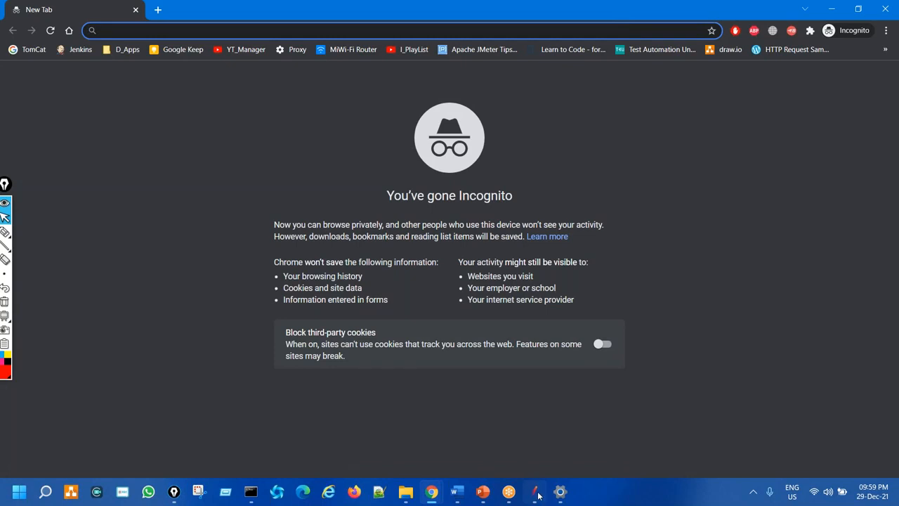
- Switch to JMeter, start the script recorder, accept the dialog, and move the Transactions Control window to the middle
{"action": "left_click", "coordinate": [536, 493]}
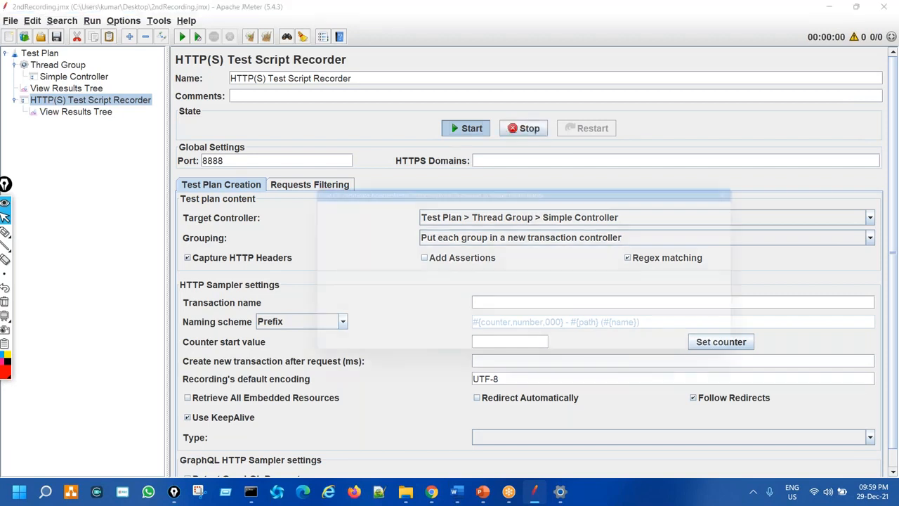
{"action": "left_click", "coordinate": [528, 349]}
{"action": "left_click_drag", "start_coordinate": [246, 9], "coordinate": [447, 262]}
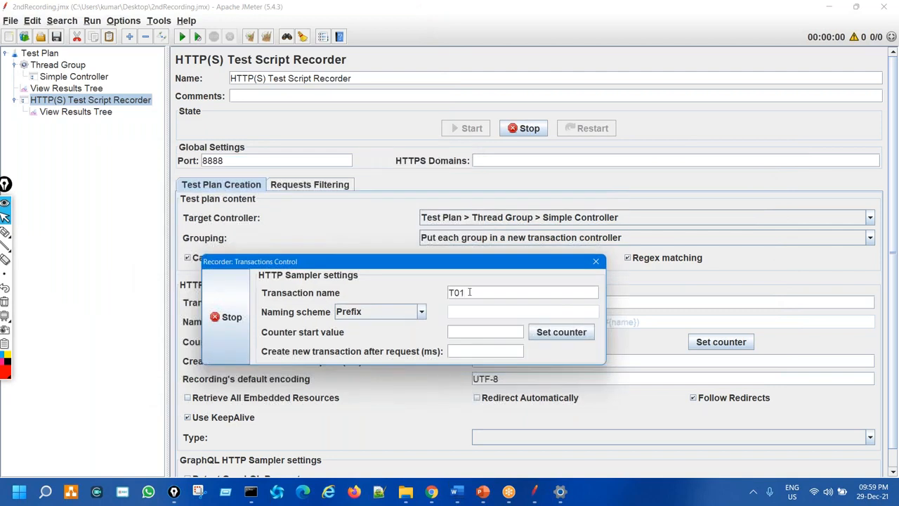
- Set the recorder's transaction name to T01_HomePage_Launch
{"action": "left_click", "coordinate": [469, 293]}
{"action": "type", "text": "T01_HomePage"}
{"action": "key", "text": "BackSpace"}
{"action": "key", "text": "BackSpace"}
{"action": "key", "text": "BackSpace"}
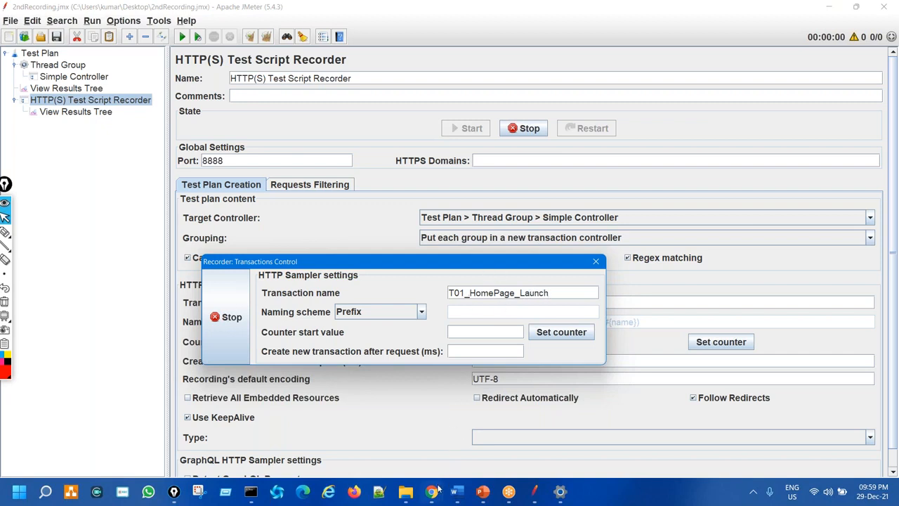
- Switch to the Incognito Chrome window, circle its address field with the screen pen, and clear the mark
{"action": "mouse_move", "coordinate": [433, 491]}
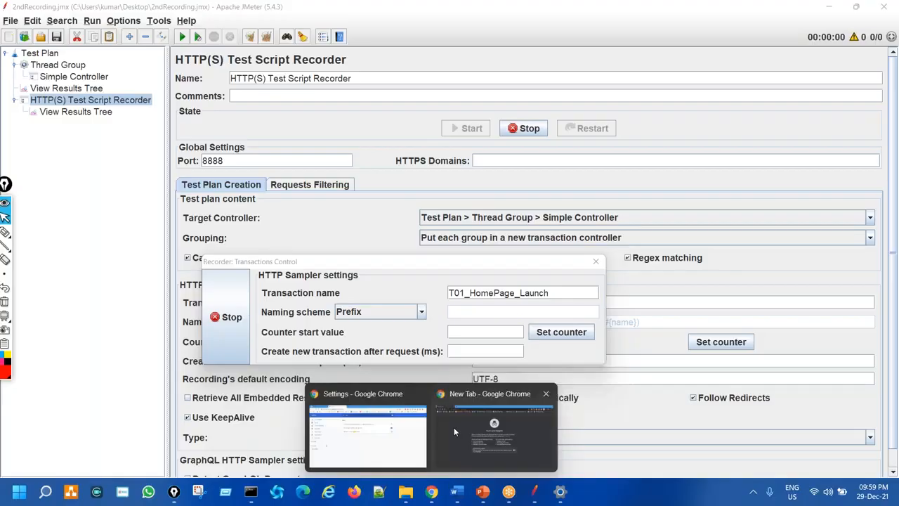
{"action": "left_click", "coordinate": [454, 427]}
{"action": "key", "text": "ctrl+shift+3"}
{"action": "mouse_move", "coordinate": [146, 28]}
{"action": "left_mouse_down"}
{"action": "mouse_move", "coordinate": [92, 55]}
{"action": "mouse_move", "coordinate": [143, 27]}
{"action": "left_mouse_up"}
{"action": "key", "text": "ctrl+shift+7"}
{"action": "key", "text": "ctrl+shift+1"}
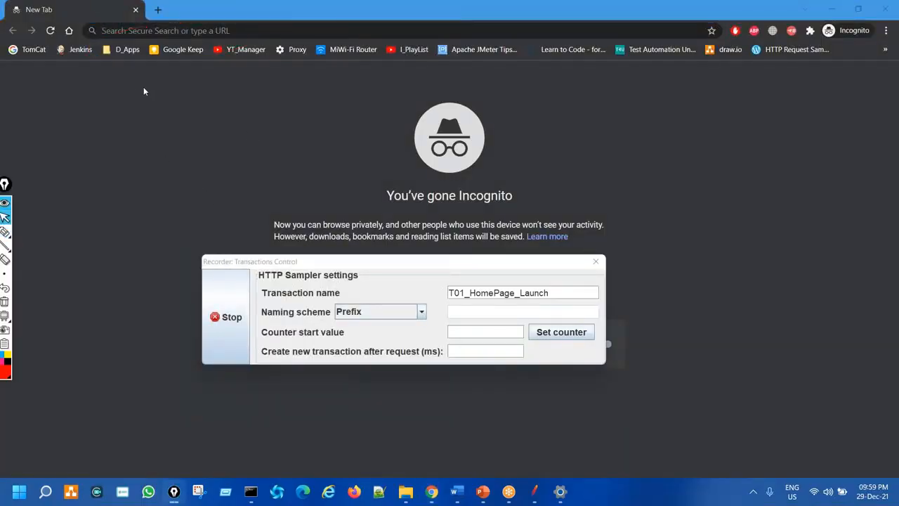
- Try the nopCommerce bookmark in D_Apps, load the Adactin bookmark instead, and move the Transactions Control window lower on the page
{"action": "left_click", "coordinate": [126, 51]}
{"action": "left_click", "coordinate": [145, 135]}
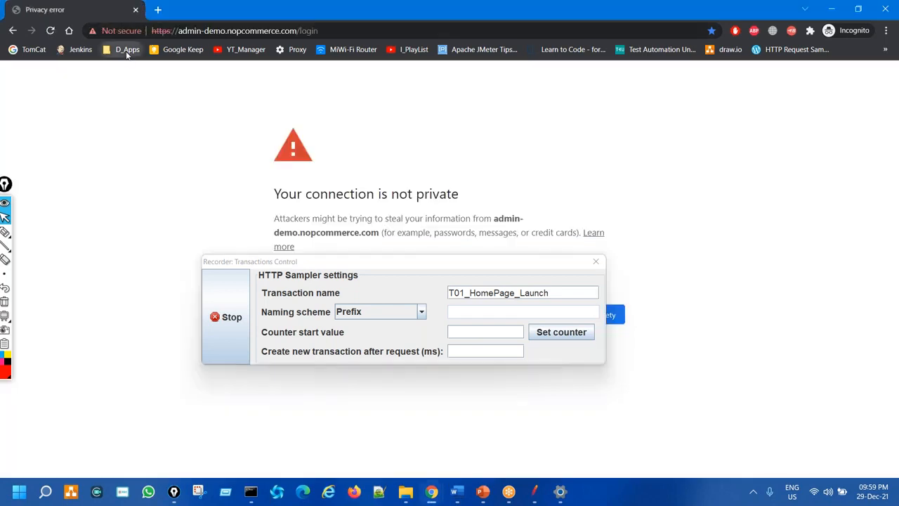
{"action": "left_click", "coordinate": [127, 52]}
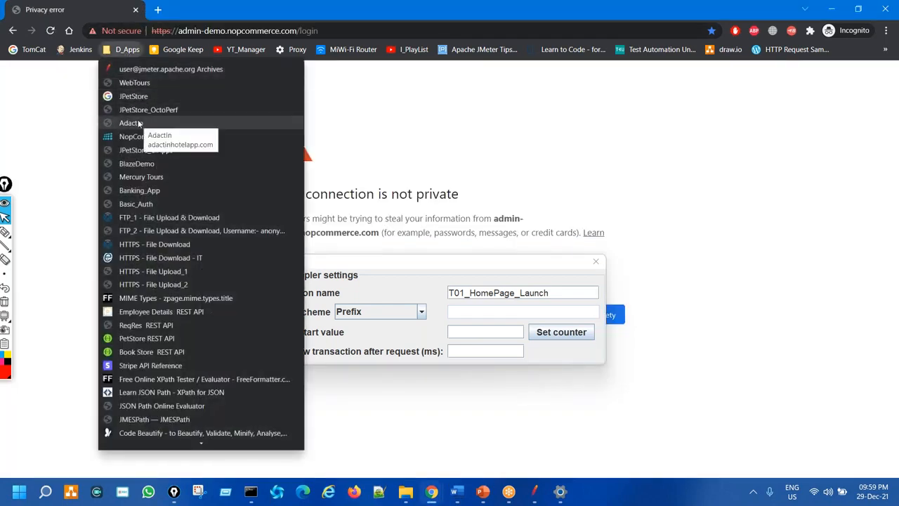
{"action": "left_click", "coordinate": [139, 123]}
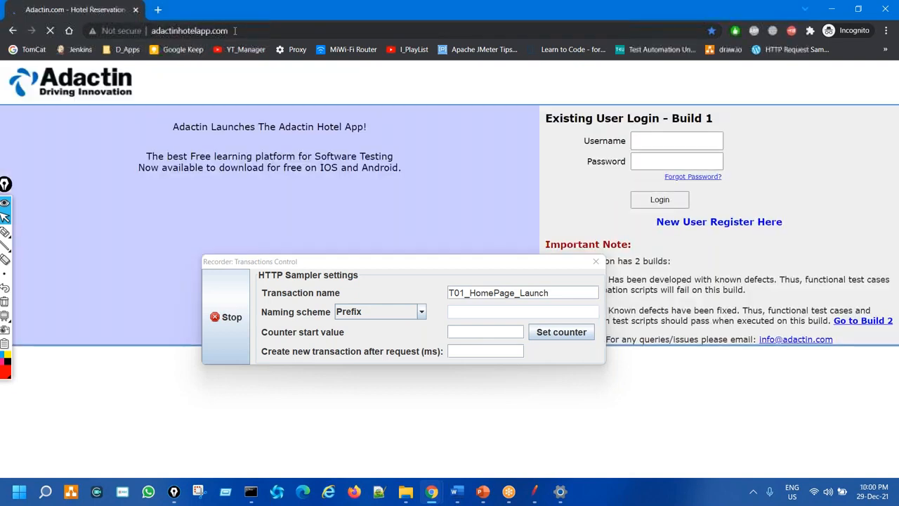
{"action": "left_click", "coordinate": [234, 30]}
{"action": "left_click_drag", "start_coordinate": [457, 266], "coordinate": [438, 331]}
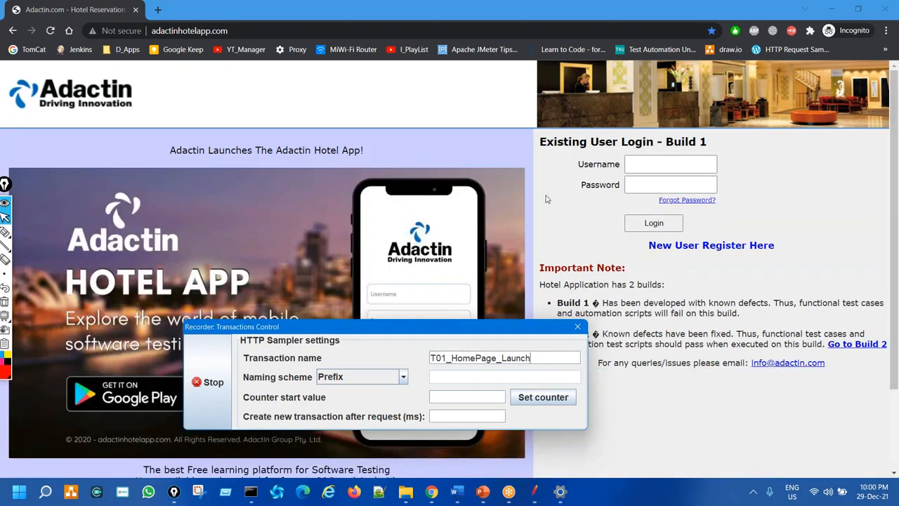
- Switch to JMeter, expand the recorded T01_HomePage_Launch controllers, open the recorder's View Results Tree, and make room to read both lists
{"action": "left_click", "coordinate": [534, 491]}
{"action": "left_click", "coordinate": [48, 77]}
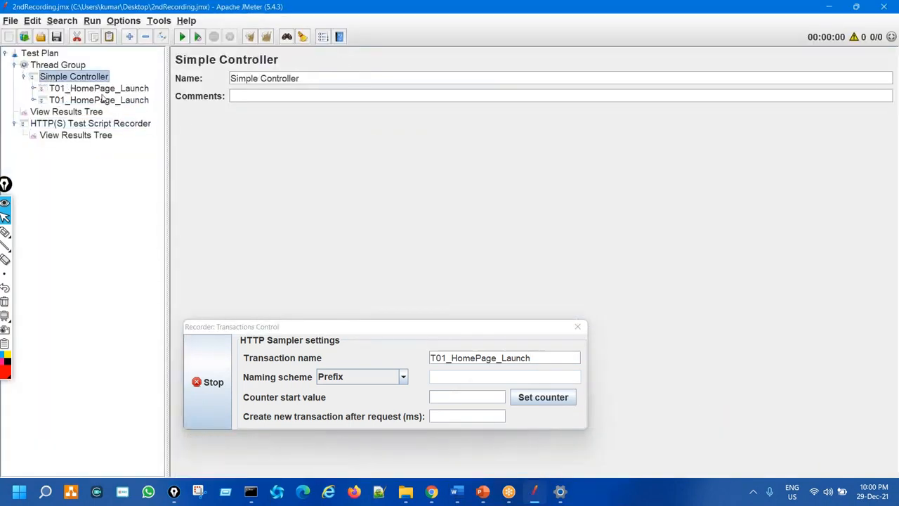
{"action": "left_click", "coordinate": [88, 102]}
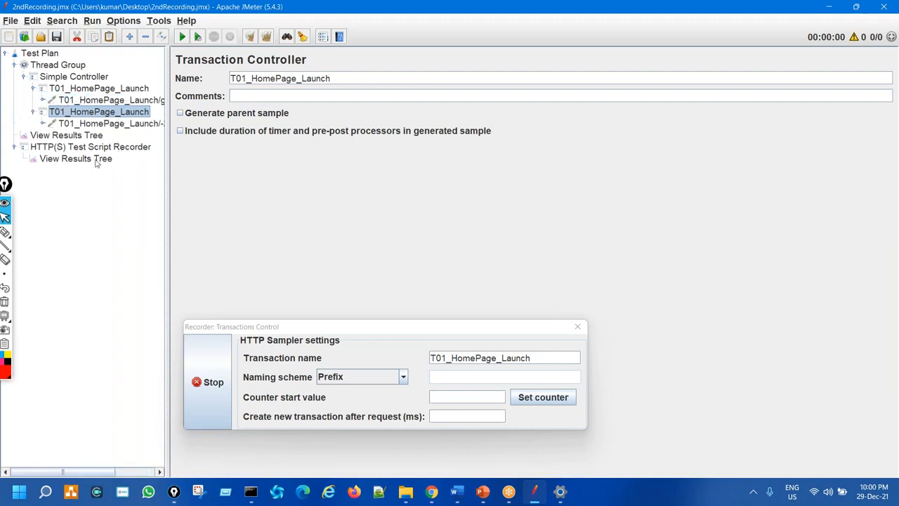
{"action": "left_click", "coordinate": [96, 160]}
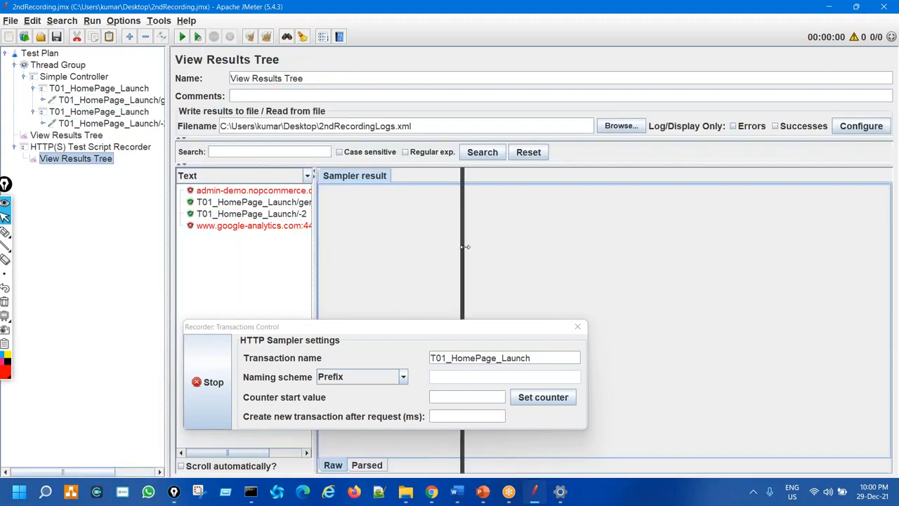
{"action": "left_click_drag", "start_coordinate": [392, 330], "coordinate": [679, 299]}
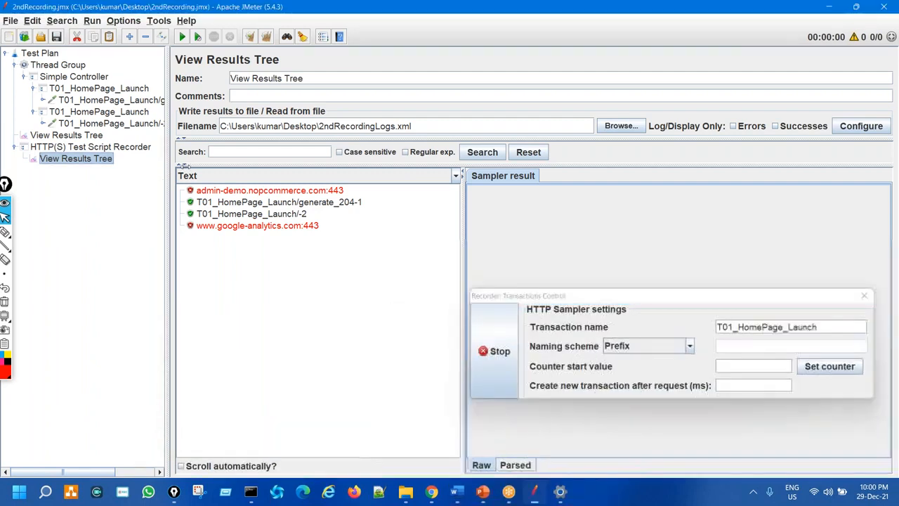
{"action": "left_click_drag", "start_coordinate": [168, 166], "coordinate": [294, 172]}
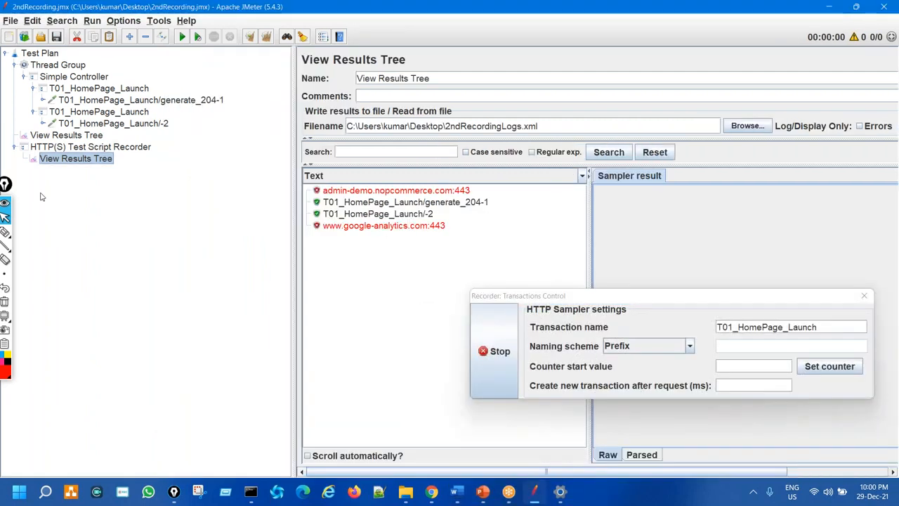
- Mark the area beside the HTTP(S) Test Script Recorder in the tree with the screen pen, and clear the marks
{"action": "left_click", "coordinate": [5, 231]}
{"action": "left_click", "coordinate": [18, 232]}
{"action": "mouse_move", "coordinate": [158, 139]}
{"action": "left_mouse_down"}
{"action": "mouse_move", "coordinate": [185, 127]}
{"action": "mouse_move", "coordinate": [210, 190]}
{"action": "left_mouse_up"}
{"action": "left_click_drag", "start_coordinate": [199, 179], "coordinate": [186, 170]}
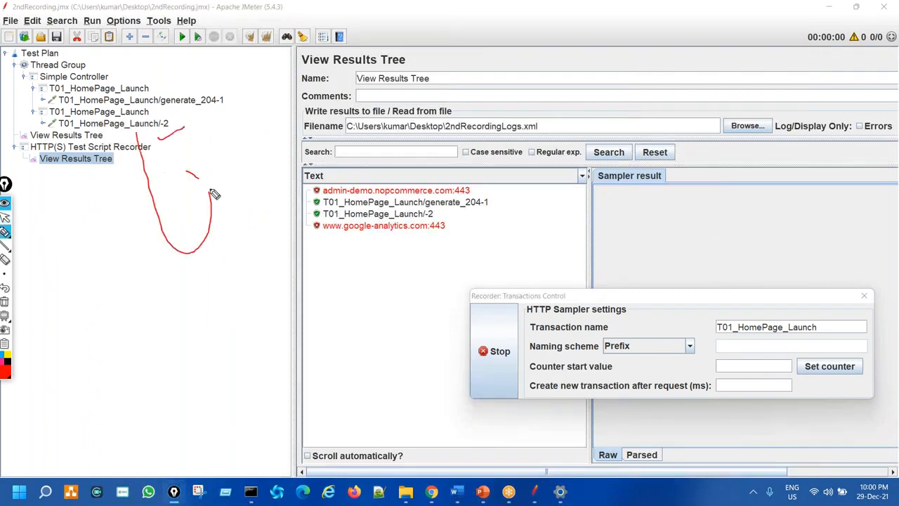
{"action": "key", "text": "ctrl+shift+7"}
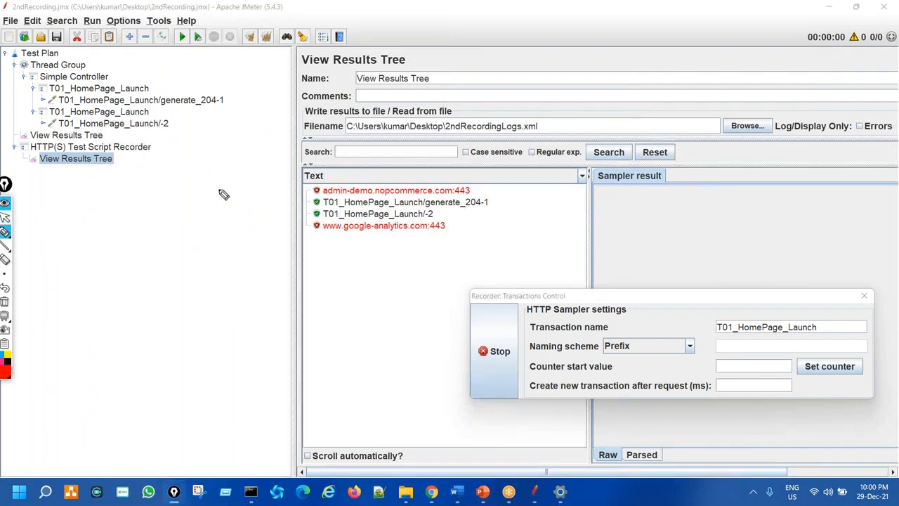
{"action": "mouse_move", "coordinate": [181, 136]}
{"action": "left_mouse_down"}
{"action": "mouse_move", "coordinate": [188, 169]}
{"action": "mouse_move", "coordinate": [176, 138]}
{"action": "left_mouse_up"}
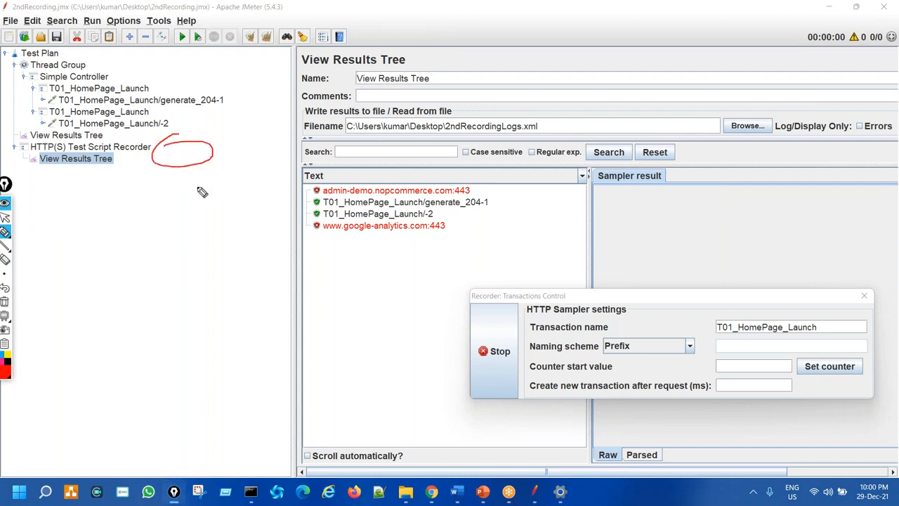
{"action": "key", "text": "ctrl+shift+7"}
{"action": "key", "text": "ctrl+shift+1"}
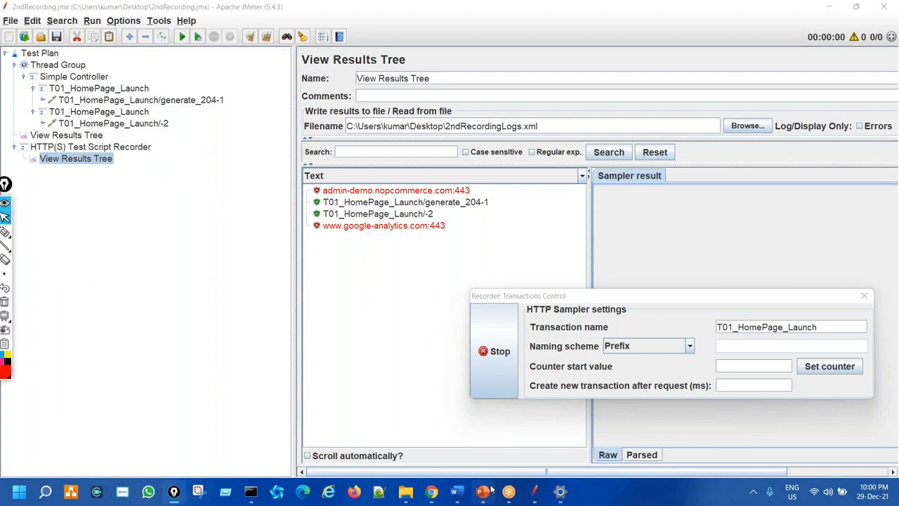
- In the Incognito Chrome window, set the recorder's transaction name to T02_Click_NewUserRegister_Link and open the New User Register Here link
{"action": "mouse_move", "coordinate": [436, 492]}
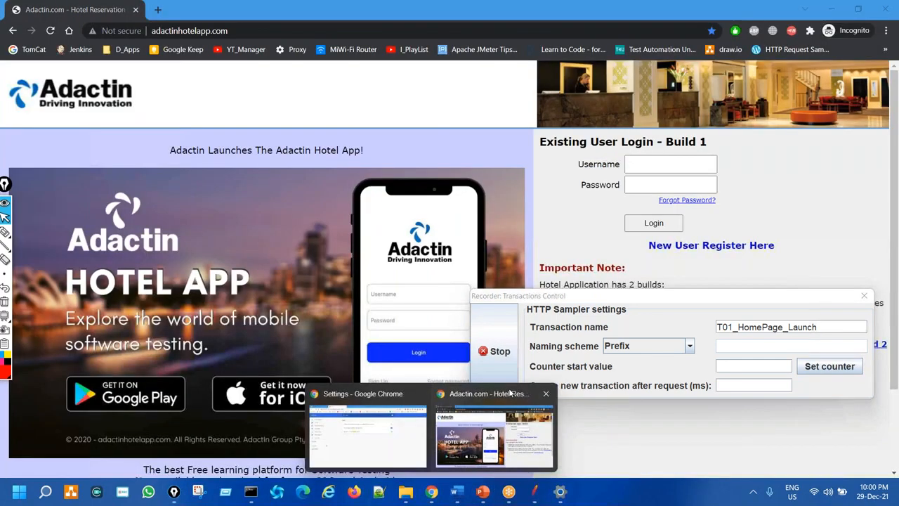
{"action": "left_click", "coordinate": [510, 393]}
{"action": "left_click_drag", "start_coordinate": [656, 290], "coordinate": [377, 340]}
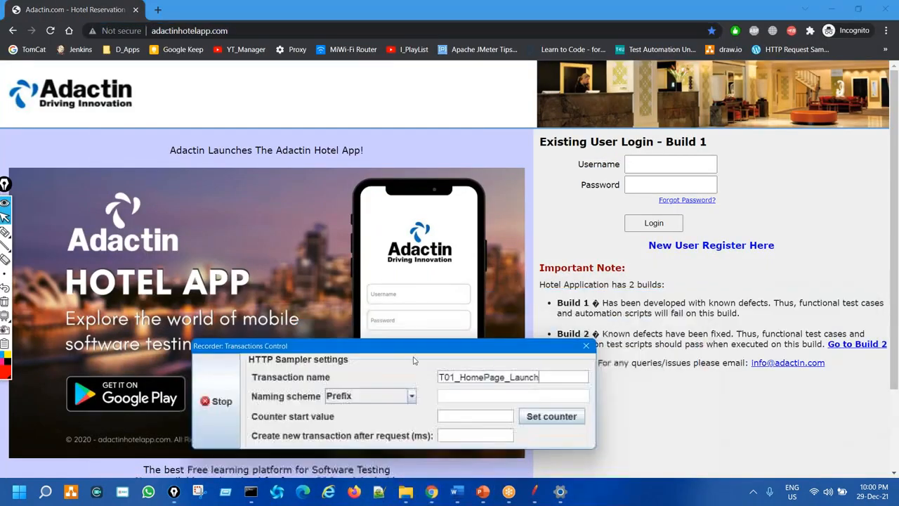
{"action": "left_click_drag", "start_coordinate": [450, 378], "coordinate": [538, 377]}
{"action": "type", "text": "02"}
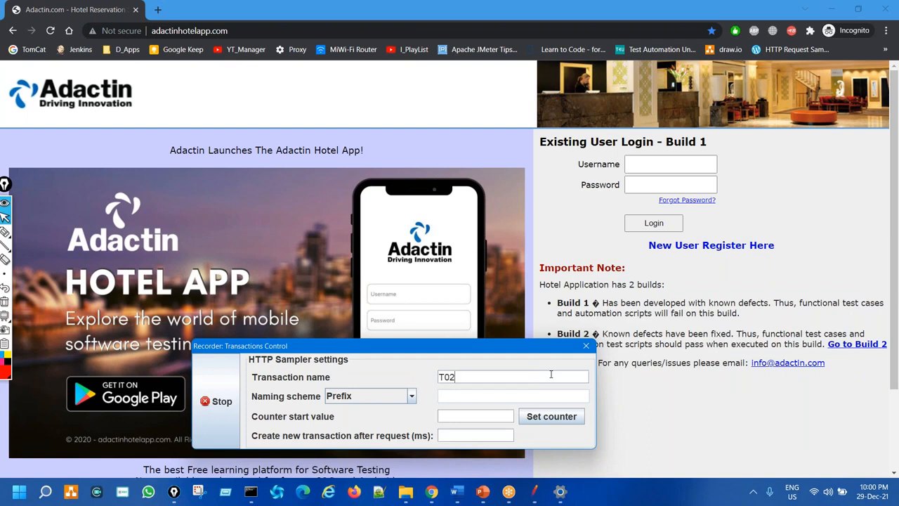
{"action": "type", "text": "_Click_NewUser"}
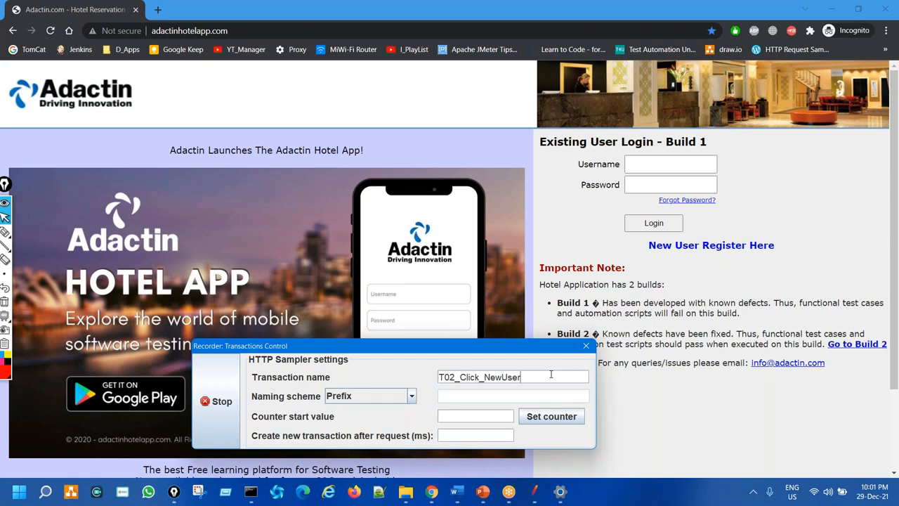
{"action": "type", "text": "Register_Link"}
{"action": "left_click", "coordinate": [688, 246]}
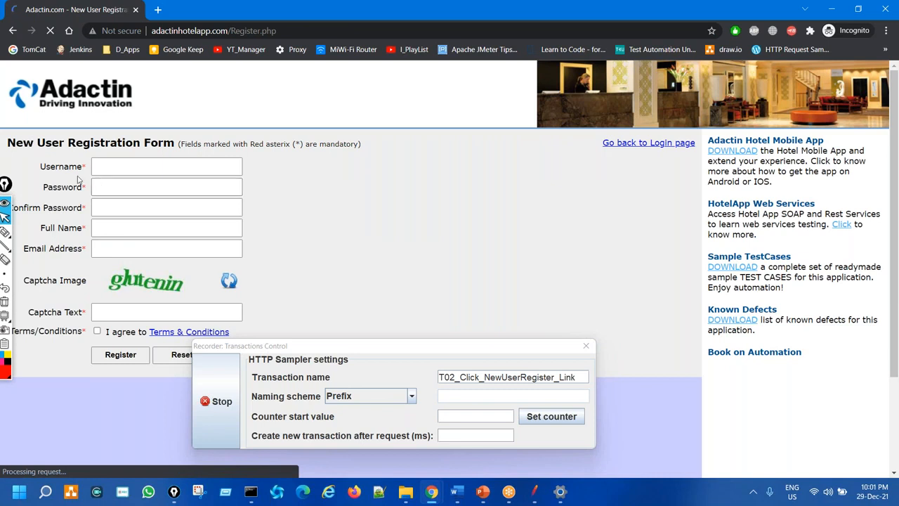
- Circle the browser tab's loading indicator and the blank header area with the screen pen, and clear the marks
{"action": "left_click", "coordinate": [17, 233]}
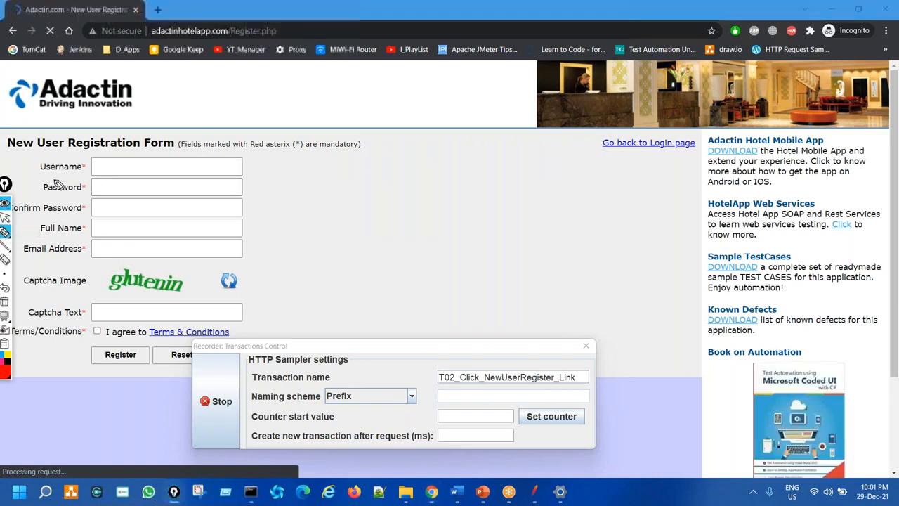
{"action": "mouse_move", "coordinate": [21, 6]}
{"action": "left_mouse_down"}
{"action": "mouse_move", "coordinate": [19, 46]}
{"action": "mouse_move", "coordinate": [111, 16]}
{"action": "mouse_move", "coordinate": [53, 6]}
{"action": "mouse_move", "coordinate": [33, 50]}
{"action": "mouse_move", "coordinate": [96, 116]}
{"action": "left_mouse_up"}
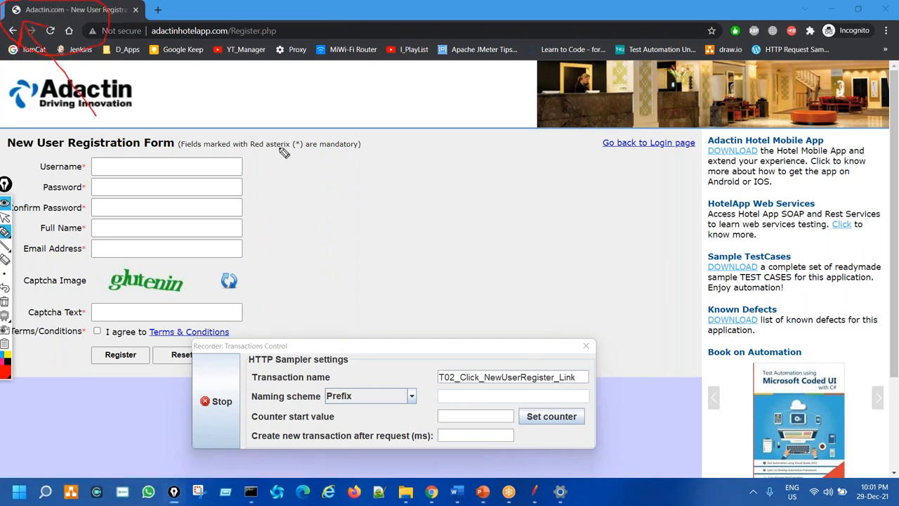
{"action": "mouse_move", "coordinate": [325, 127]}
{"action": "left_mouse_down"}
{"action": "mouse_move", "coordinate": [309, 105]}
{"action": "mouse_move", "coordinate": [304, 129]}
{"action": "mouse_move", "coordinate": [306, 105]}
{"action": "mouse_move", "coordinate": [341, 107]}
{"action": "left_mouse_up"}
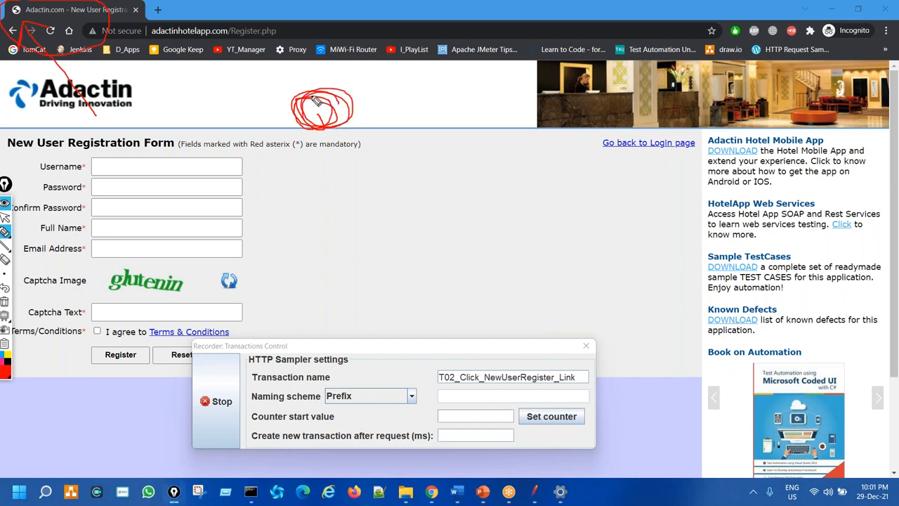
{"action": "mouse_move", "coordinate": [298, 95]}
{"action": "left_mouse_down"}
{"action": "mouse_move", "coordinate": [313, 123]}
{"action": "mouse_move", "coordinate": [306, 110]}
{"action": "left_mouse_up"}
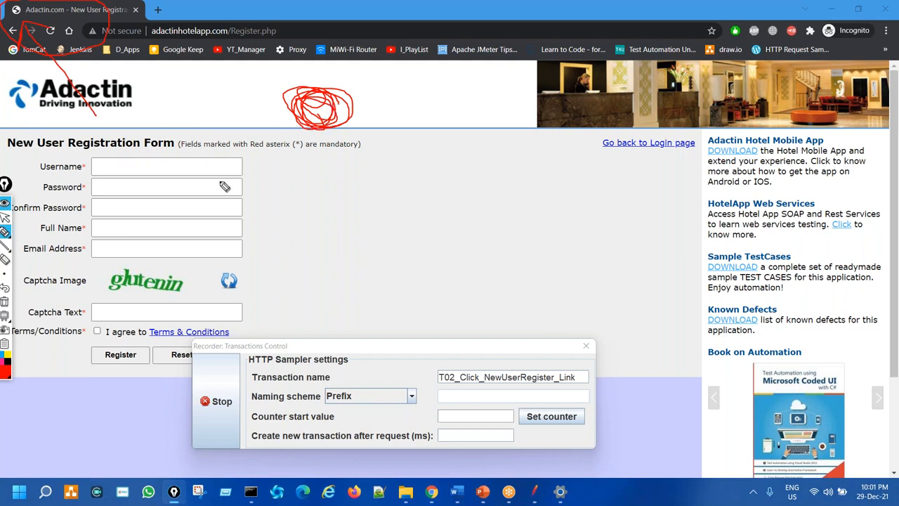
{"action": "left_click_drag", "start_coordinate": [325, 243], "coordinate": [314, 254]}
{"action": "key", "text": "ctrl+shift+7"}
{"action": "key", "text": "ctrl+shift+2"}
- Move the Transactions Control window away from the registration form, stop the recording, and switch to JMeter
{"action": "left_click_drag", "start_coordinate": [326, 346], "coordinate": [443, 171]}
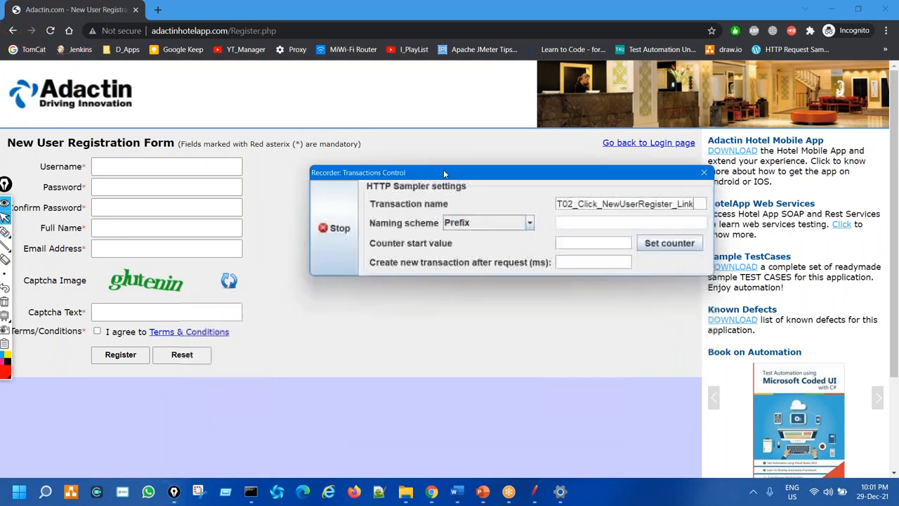
{"action": "left_click", "coordinate": [322, 217]}
{"action": "left_click", "coordinate": [534, 491]}
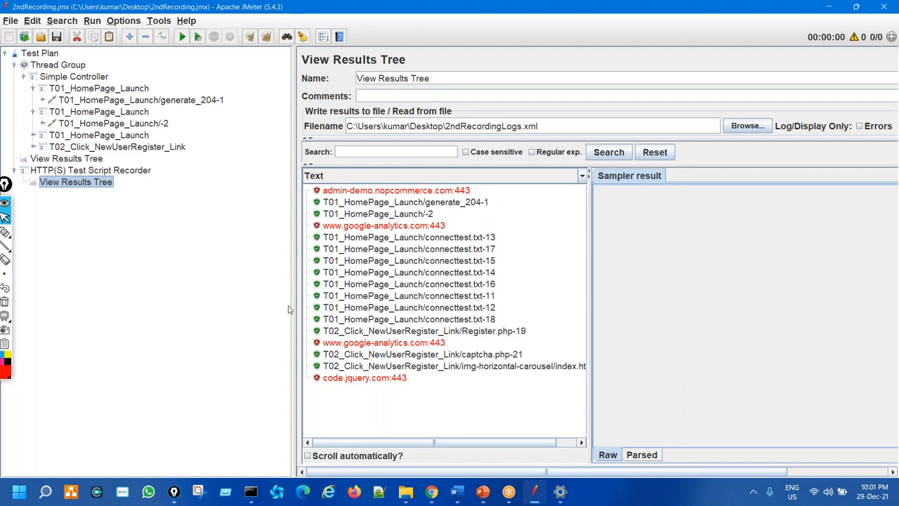
- Mark the recorded samples and the transaction controllers under Simple Controller with the screen pen, and clear the marks
{"action": "left_click", "coordinate": [5, 231]}
{"action": "mouse_move", "coordinate": [465, 214]}
{"action": "left_mouse_down"}
{"action": "mouse_move", "coordinate": [411, 230]}
{"action": "mouse_move", "coordinate": [416, 244]}
{"action": "left_mouse_up"}
{"action": "key", "text": "ctrl+shift+7"}
{"action": "left_click_drag", "start_coordinate": [99, 99], "coordinate": [127, 77]}
{"action": "left_click_drag", "start_coordinate": [117, 119], "coordinate": [150, 104]}
{"action": "left_click_drag", "start_coordinate": [149, 150], "coordinate": [181, 136]}
{"action": "key", "text": "ctrl+shift+7"}
{"action": "key", "text": "ctrl+shift+2"}
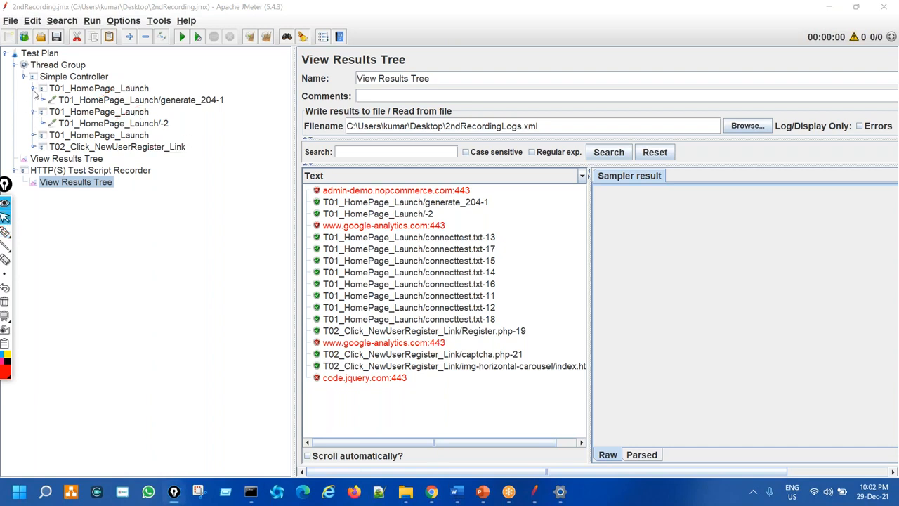
- Collapse the first two T01_HomePage_Launch controllers, tick all three T01_HomePage_Launch entries with the screen pen, and clear the ticks
{"action": "left_click", "coordinate": [33, 89]}
{"action": "left_click", "coordinate": [32, 100]}
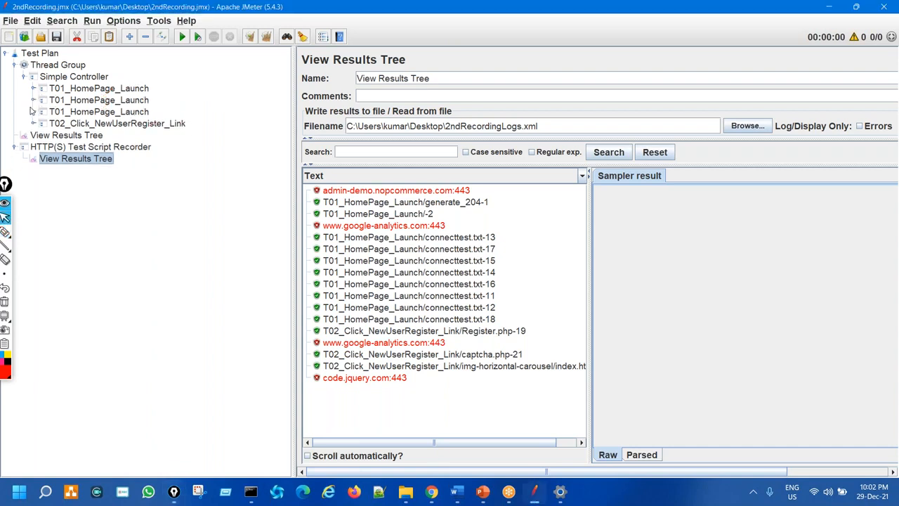
{"action": "key", "text": "ctrl+shift+1"}
{"action": "mouse_move", "coordinate": [149, 88]}
{"action": "left_mouse_down"}
{"action": "mouse_move", "coordinate": [171, 78]}
{"action": "mouse_move", "coordinate": [169, 110]}
{"action": "left_mouse_up"}
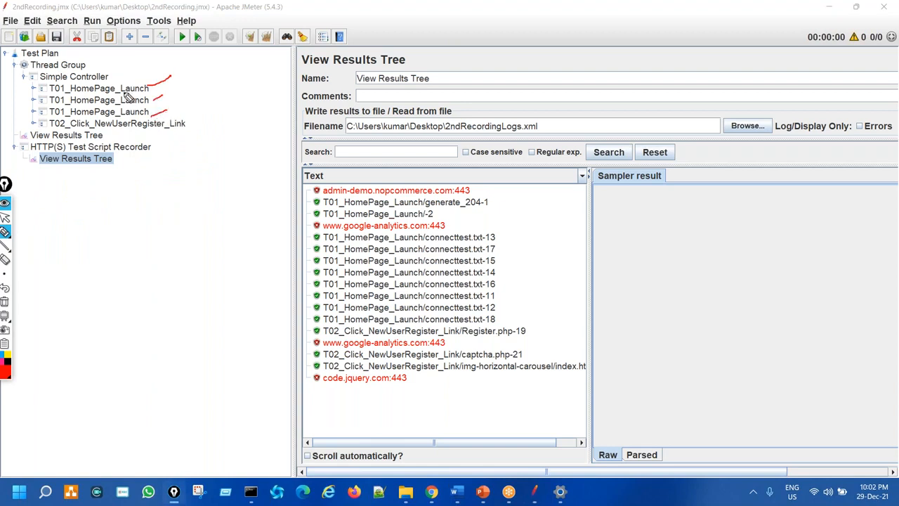
{"action": "key", "text": "ctrl+shift+7"}
{"action": "key", "text": "ctrl+shift+2"}
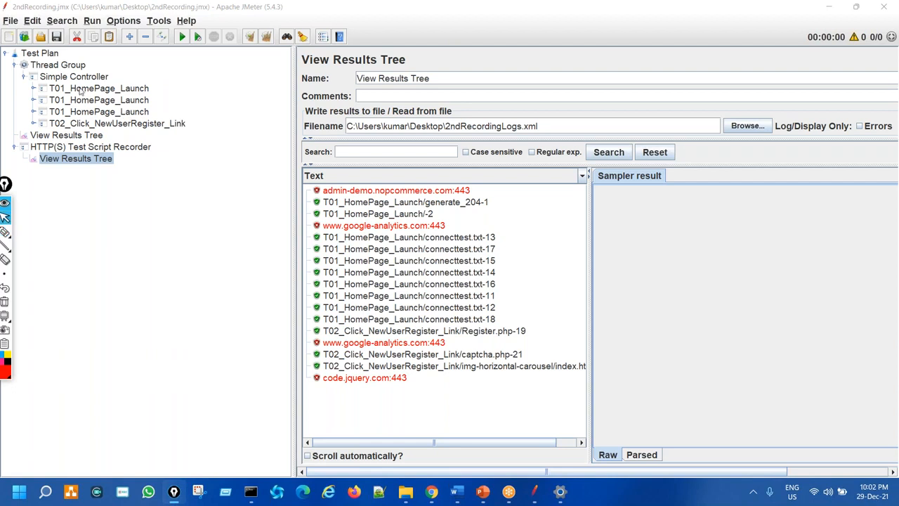
- Open the generate_204-1 request in the first T01_HomePage_Launch controller, circle its server name with the screen pen, and clear the marks
{"action": "left_click", "coordinate": [81, 89]}
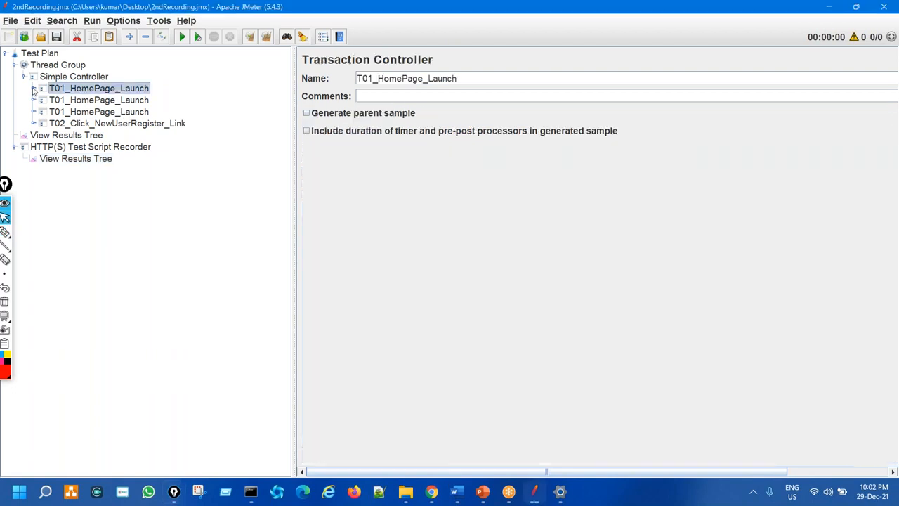
{"action": "left_click", "coordinate": [33, 88]}
{"action": "left_click", "coordinate": [156, 102]}
{"action": "key", "text": "ctrl+shift+3"}
{"action": "left_click_drag", "start_coordinate": [147, 90], "coordinate": [178, 78]}
{"action": "left_click_drag", "start_coordinate": [181, 104], "coordinate": [209, 94]}
{"action": "mouse_move", "coordinate": [586, 142]}
{"action": "left_mouse_down"}
{"action": "mouse_move", "coordinate": [505, 182]}
{"action": "mouse_move", "coordinate": [557, 135]}
{"action": "left_mouse_up"}
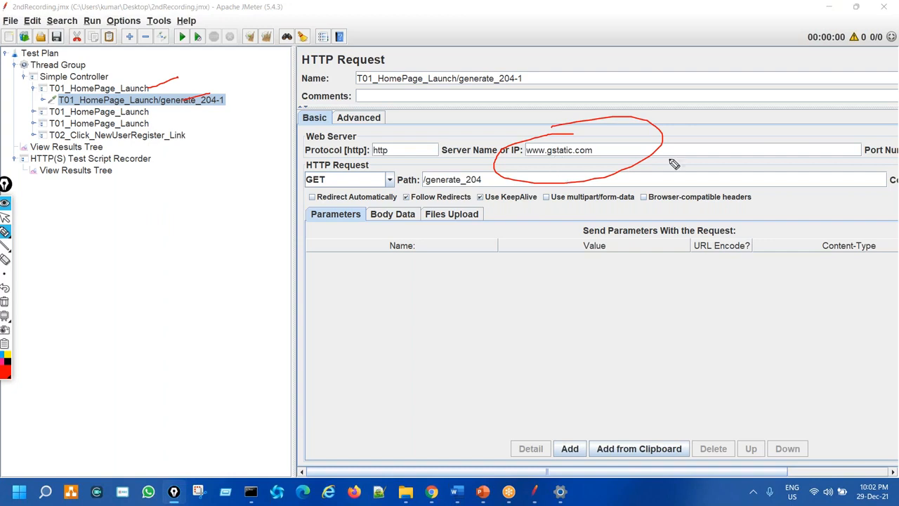
{"action": "key", "text": "ctrl+shift+7"}
{"action": "key", "text": "ctrl+shift+2"}
- Cut the first T01_HomePage_Launch controller together with its generate_204-1 request from the test plan
{"action": "left_click", "coordinate": [139, 100]}
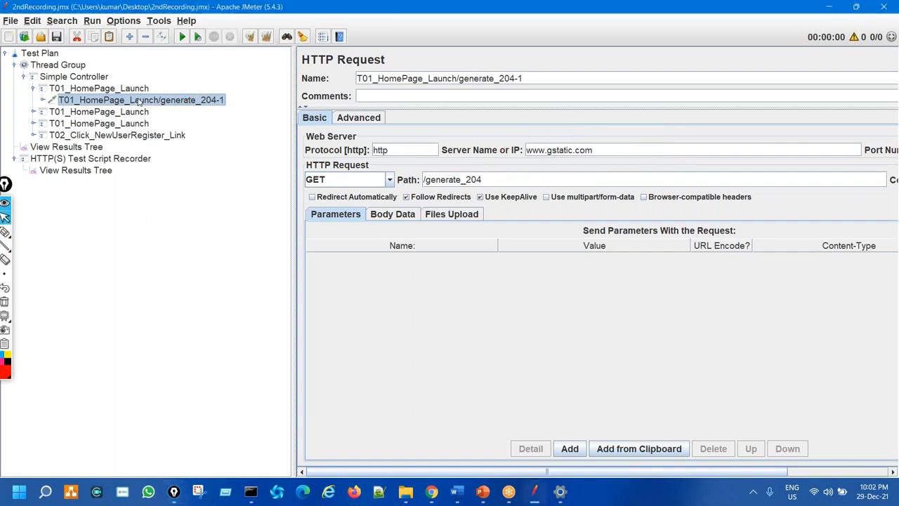
{"action": "left_click", "coordinate": [139, 89], "text": "ctrl"}
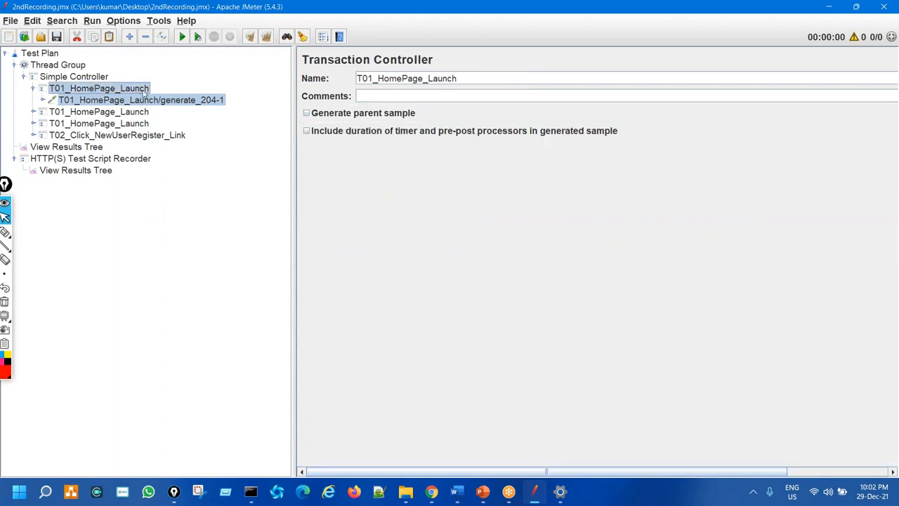
{"action": "key", "text": "ctrl+shift+3"}
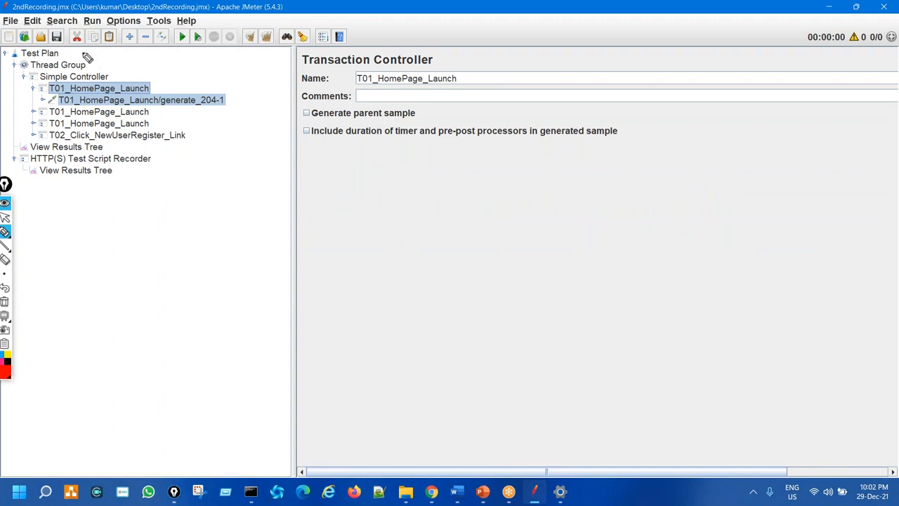
{"action": "left_click", "coordinate": [60, 29]}
{"action": "key", "text": "ctrl+shift+1"}
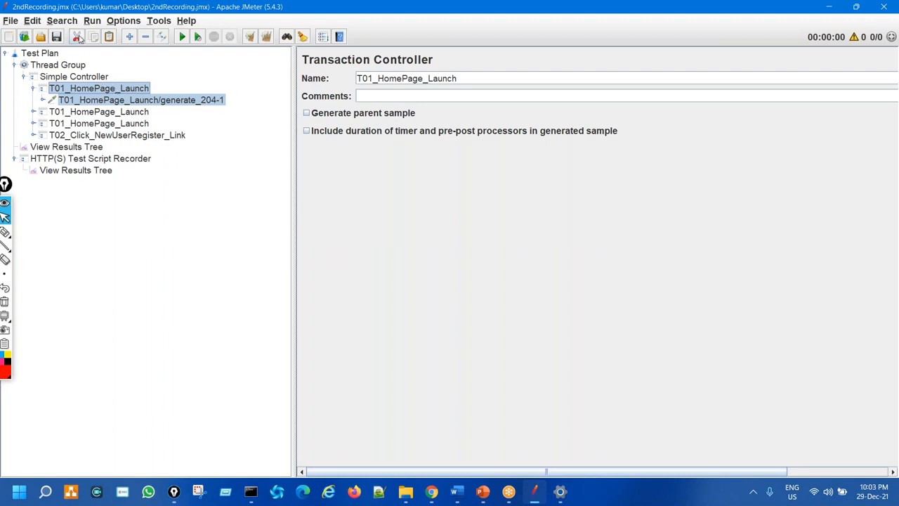
{"action": "left_click", "coordinate": [78, 38]}
- Expand the first remaining T01_HomePage_Launch controller and open its T01_HomePage_Launch/-2 request to check the server name
{"action": "double_click", "coordinate": [105, 92]}
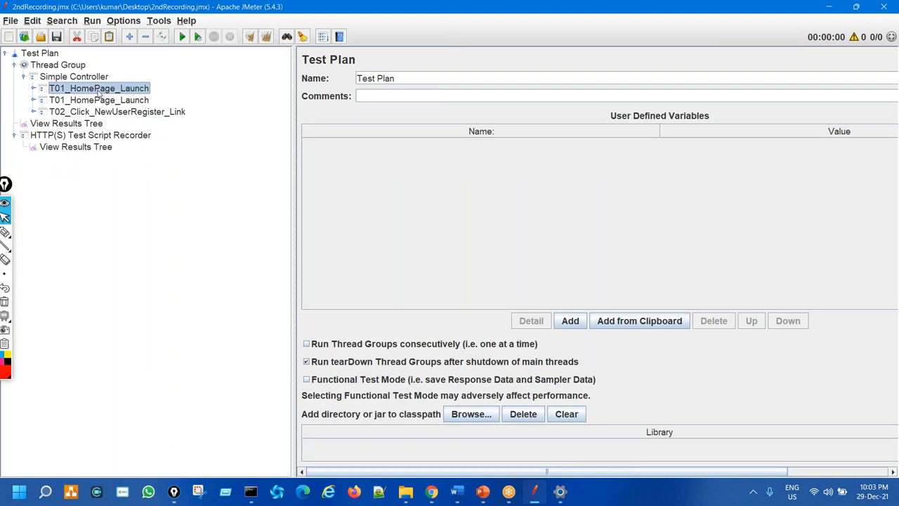
{"action": "left_click", "coordinate": [116, 102]}
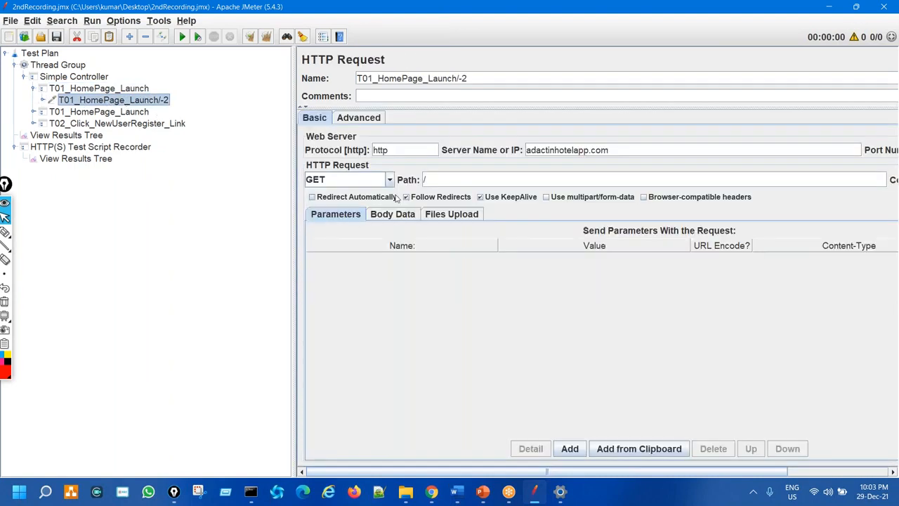
- Mark the server name and nearby settings of the T01_HomePage_Launch/-2 request with the annotation pen, and erase the marks
{"action": "key", "text": "ctrl+shift+p"}
{"action": "mouse_move", "coordinate": [584, 135]}
{"action": "left_mouse_down"}
{"action": "mouse_move", "coordinate": [477, 164]}
{"action": "mouse_move", "coordinate": [632, 137]}
{"action": "left_mouse_up"}
{"action": "left_click_drag", "start_coordinate": [386, 208], "coordinate": [460, 193]}
{"action": "key", "text": "ctrl+shift+7"}
{"action": "key", "text": "ctrl+shift+2"}
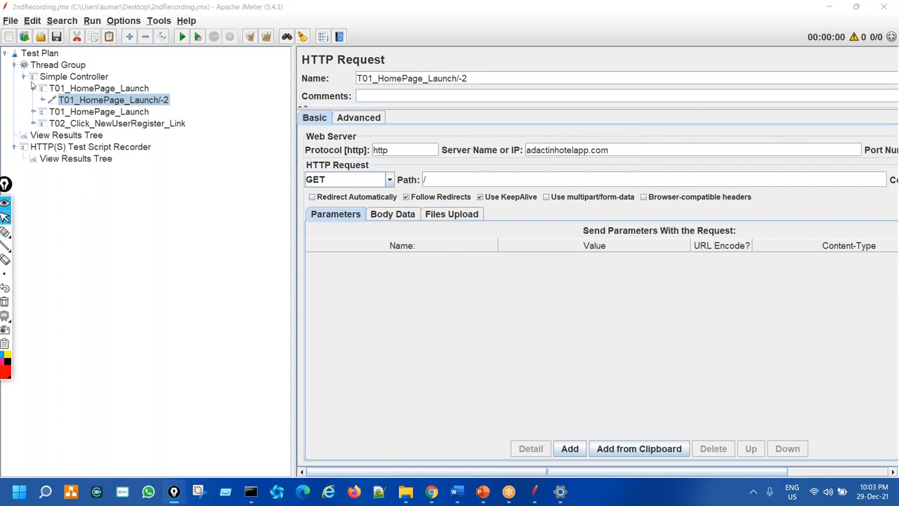
- Collapse the first T01_HomePage_Launch controller, expand the second one, and examine the server name of its connecttest.txt-13 request
{"action": "left_click", "coordinate": [31, 88]}
{"action": "left_click", "coordinate": [98, 104]}
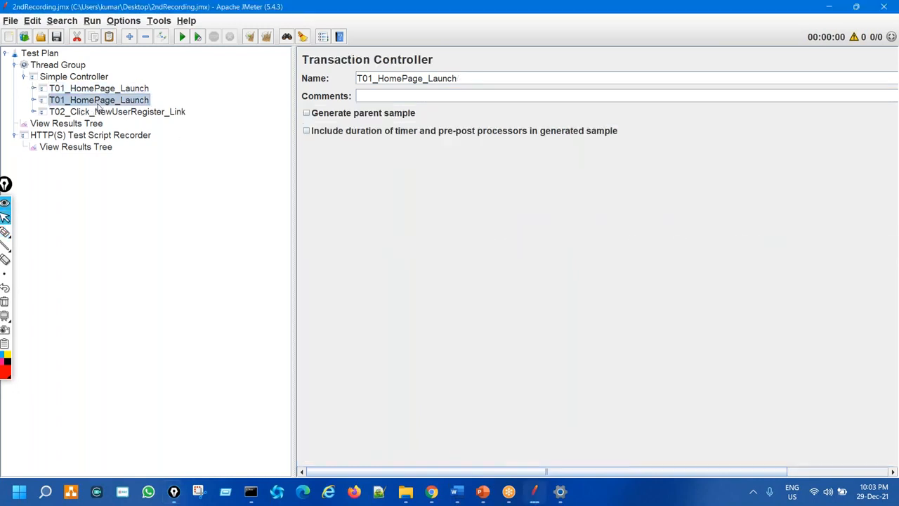
{"action": "left_click", "coordinate": [33, 100]}
{"action": "left_click", "coordinate": [179, 113]}
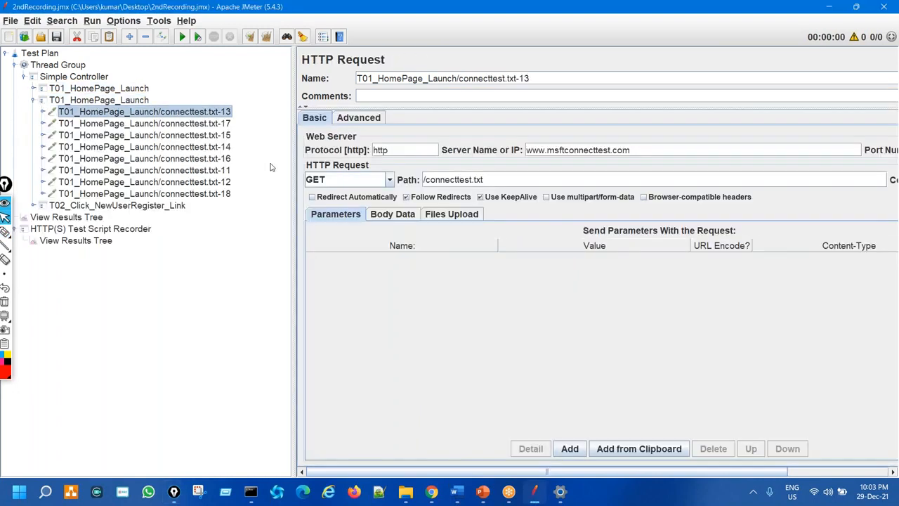
{"action": "key", "text": "ctrl+shift+1"}
{"action": "mouse_move", "coordinate": [210, 110]}
{"action": "left_mouse_down"}
{"action": "mouse_move", "coordinate": [184, 133]}
{"action": "mouse_move", "coordinate": [245, 121]}
{"action": "left_mouse_up"}
{"action": "mouse_move", "coordinate": [592, 135]}
{"action": "left_mouse_down"}
{"action": "mouse_move", "coordinate": [532, 172]}
{"action": "mouse_move", "coordinate": [602, 137]}
{"action": "mouse_move", "coordinate": [583, 132]}
{"action": "left_mouse_up"}
{"action": "key", "text": "ctrl+shift+7"}
{"action": "key", "text": "ctrl+shift+2"}
- Check the server names of the other connecttest.txt requests, circling the one of connecttest.txt-11 and erasing the mark
{"action": "left_click", "coordinate": [190, 125]}
{"action": "left_click", "coordinate": [193, 135]}
{"action": "left_click", "coordinate": [195, 146]}
{"action": "left_click", "coordinate": [200, 159]}
{"action": "left_click", "coordinate": [199, 171]}
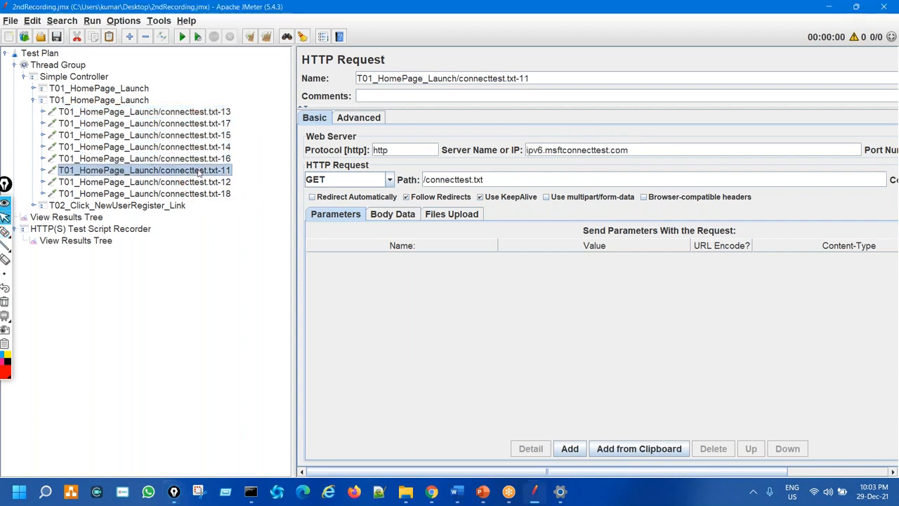
{"action": "key", "text": "ctrl+shift+1"}
{"action": "left_click_drag", "start_coordinate": [518, 151], "coordinate": [525, 141]}
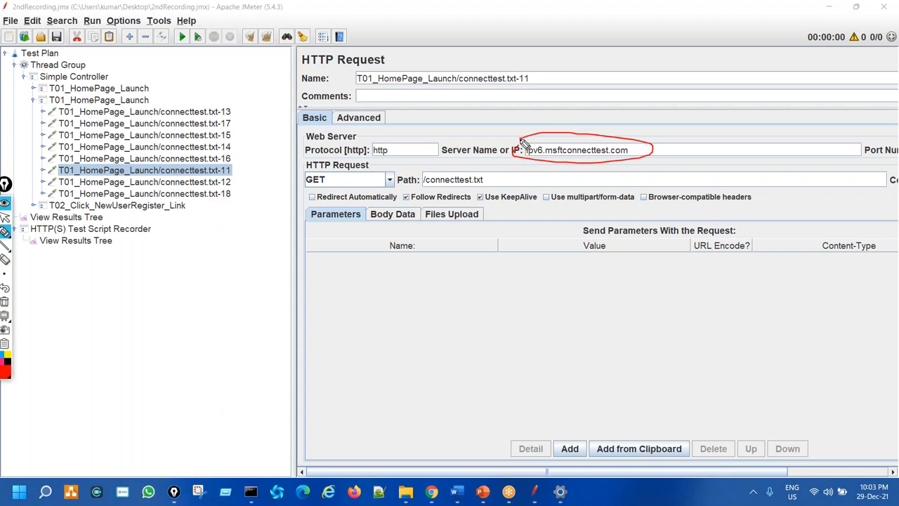
{"action": "key", "text": "ctrl+shift+7"}
{"action": "key", "text": "ctrl+shift+2"}
{"action": "left_click", "coordinate": [201, 194]}
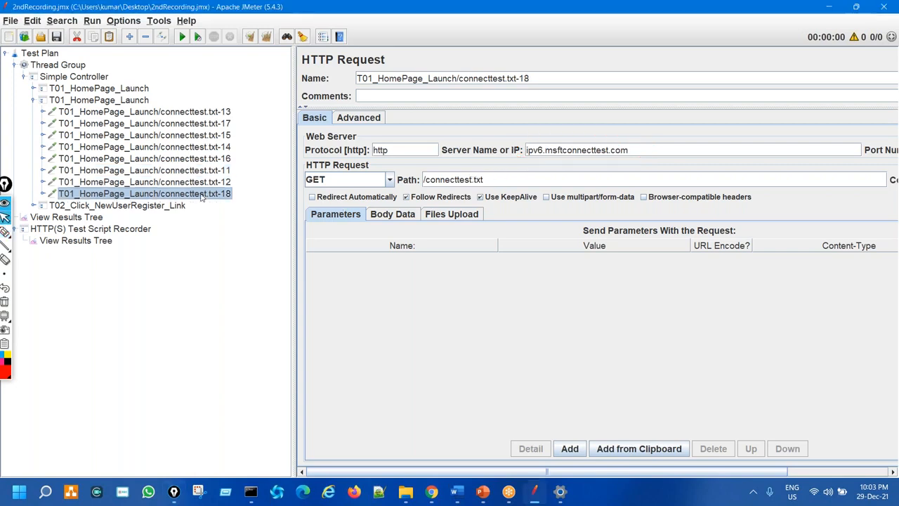
- Remove the second T01_HomePage_Launch transaction controller with all its connecttest.txt requests from the Simple Controller
{"action": "left_click", "coordinate": [139, 100]}
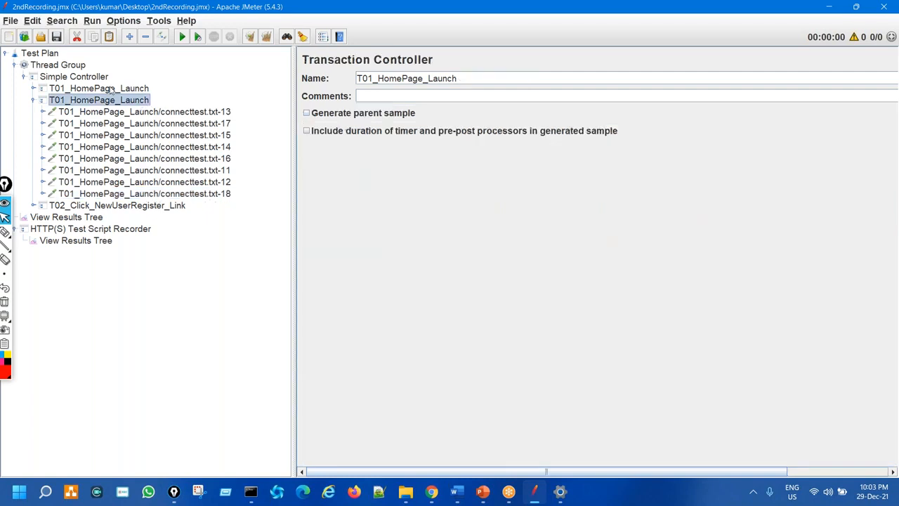
{"action": "left_click", "coordinate": [77, 36]}
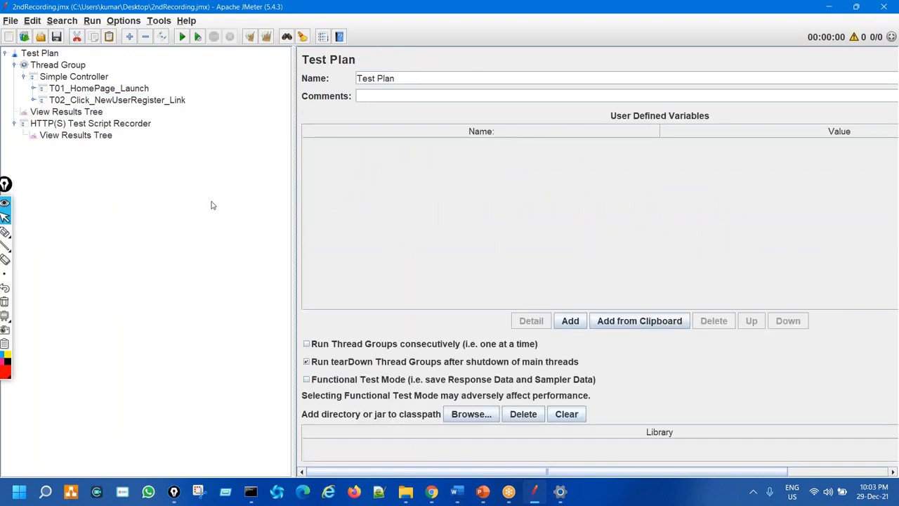
{"action": "key", "text": "ctrl+shift+3"}
{"action": "mouse_move", "coordinate": [241, 165]}
{"action": "left_mouse_down"}
{"action": "mouse_move", "coordinate": [282, 212]}
{"action": "mouse_move", "coordinate": [283, 152]}
{"action": "mouse_move", "coordinate": [362, 156]}
{"action": "left_mouse_up"}
{"action": "mouse_move", "coordinate": [343, 98]}
{"action": "left_mouse_down"}
{"action": "mouse_move", "coordinate": [197, 200]}
{"action": "mouse_move", "coordinate": [254, 128]}
{"action": "left_mouse_up"}
{"action": "key", "text": "ctrl+shift+7"}
{"action": "key", "text": "ctrl+shift+2"}
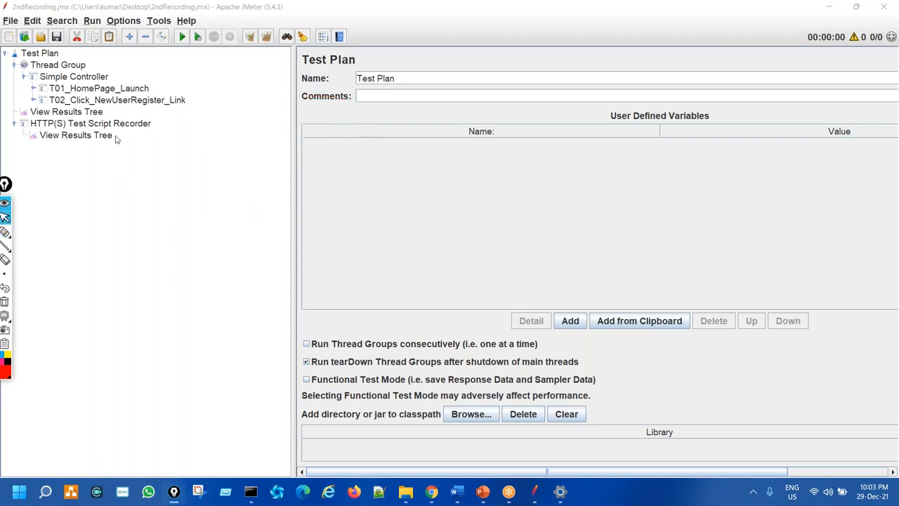
- Expand the T02_Click_NewUserRegister_Link controller and widen the test plan tree so its full request names fit
{"action": "left_click", "coordinate": [93, 102]}
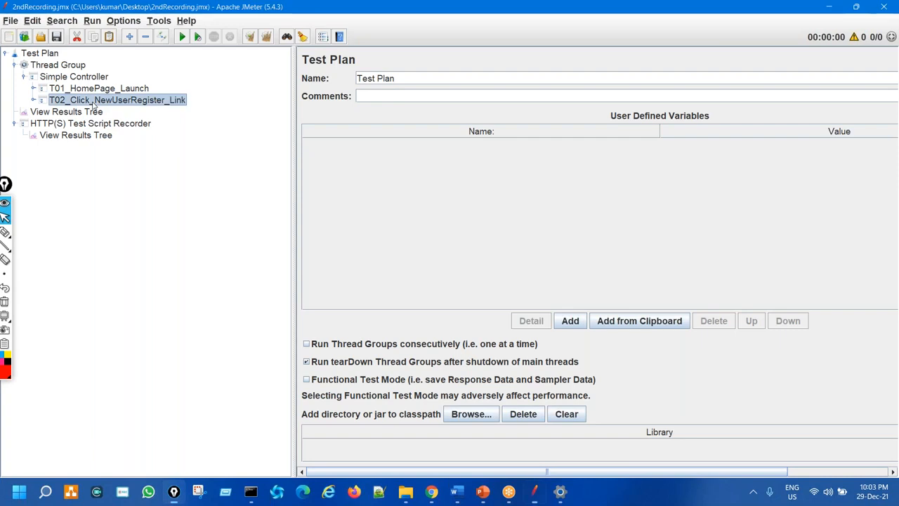
{"action": "left_click", "coordinate": [33, 100]}
{"action": "left_click_drag", "start_coordinate": [294, 171], "coordinate": [383, 172]}
{"action": "key", "text": "ctrl+shift+3"}
{"action": "key", "text": "ctrl+shift+2"}
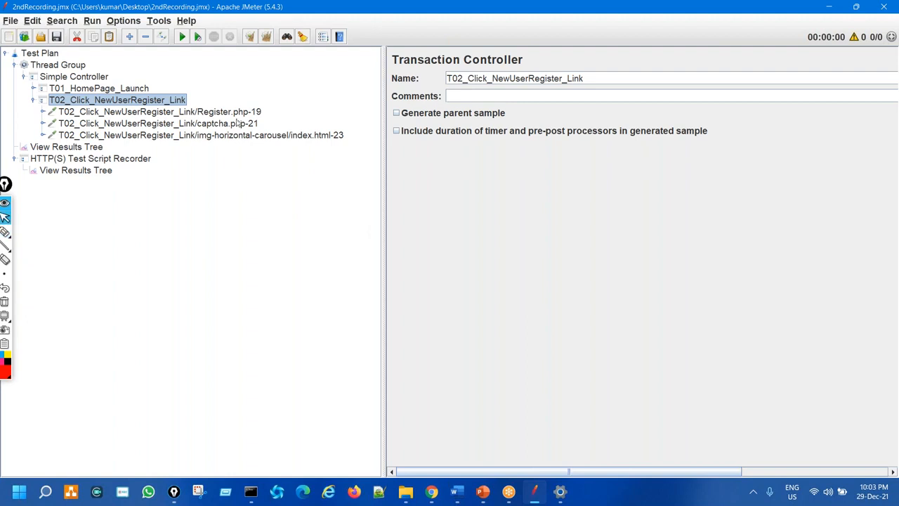
- Expand T01_HomePage_Launch, mark its request with the pen, erase the mark, and collapse the controller again
{"action": "left_click", "coordinate": [33, 89]}
{"action": "key", "text": "ctrl+shift+3"}
{"action": "left_click_drag", "start_coordinate": [177, 95], "coordinate": [207, 84]}
{"action": "key", "text": "ctrl+shift+7"}
{"action": "key", "text": "ctrl+shift+2"}
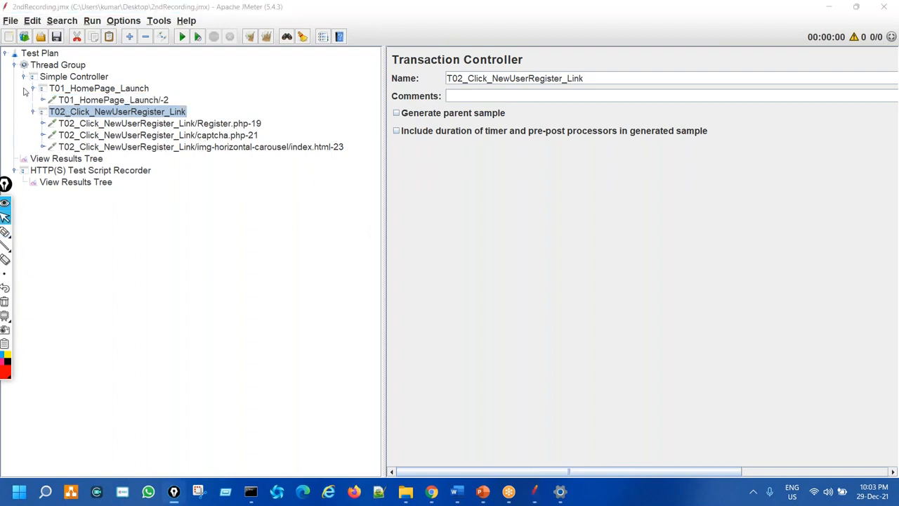
{"action": "left_click", "coordinate": [33, 88]}
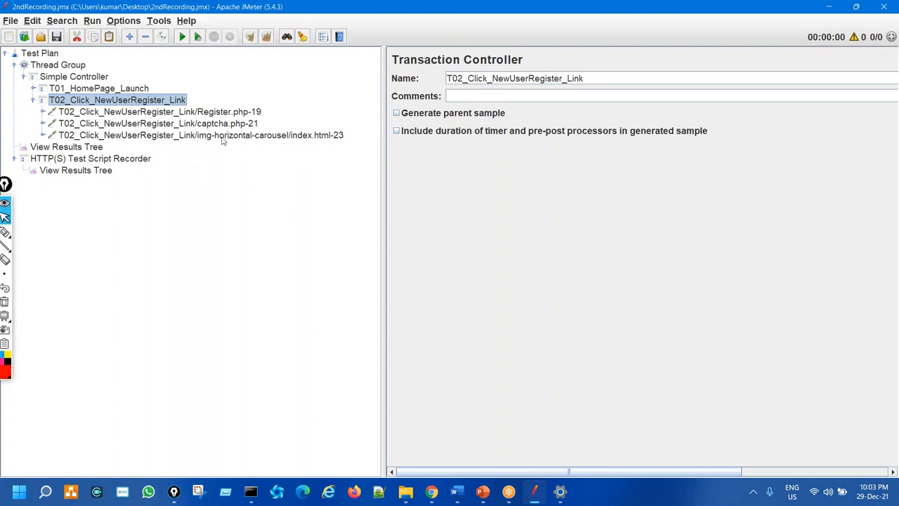
- Underline the endings of the Register.php-19 and captcha.php-21 request names, and erase the marks
{"action": "key", "text": "ctrl+shift+3"}
{"action": "left_click_drag", "start_coordinate": [227, 115], "coordinate": [261, 111]}
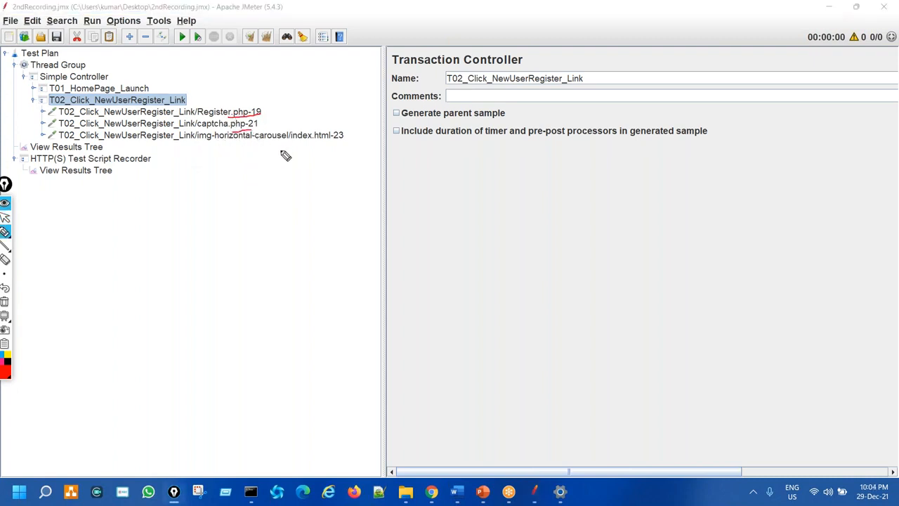
{"action": "key", "text": "ctrl+shift+7"}
{"action": "key", "text": "ctrl+shift+1"}
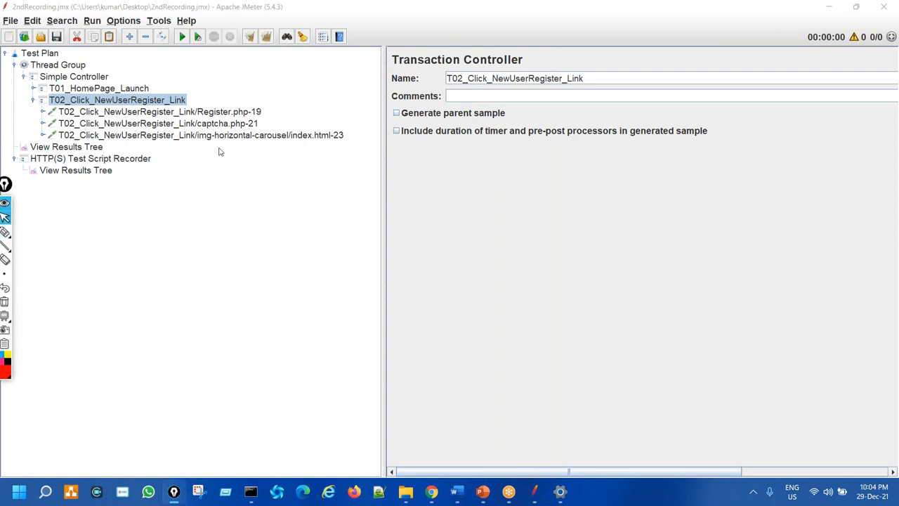
- Collapse T02_Click_NewUserRegister_Link, narrow the tree, and open the View Results Tree under the HTTP(S) Test Script Recorder
{"action": "left_click", "coordinate": [99, 148]}
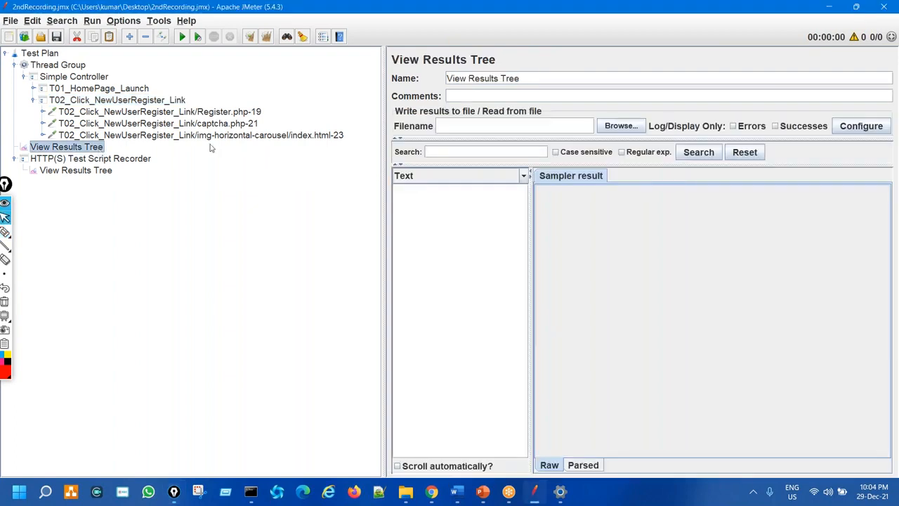
{"action": "left_click", "coordinate": [34, 100]}
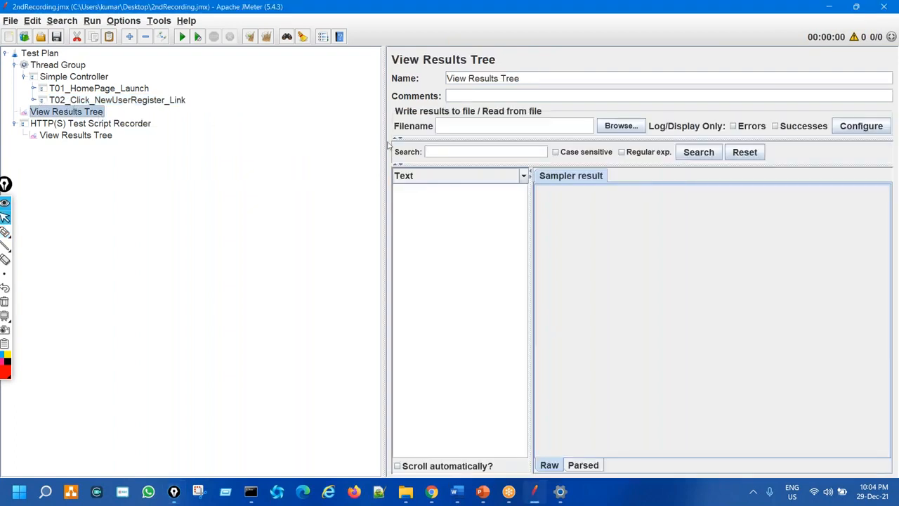
{"action": "left_click_drag", "start_coordinate": [322, 136], "coordinate": [207, 136]}
{"action": "left_click", "coordinate": [76, 135]}
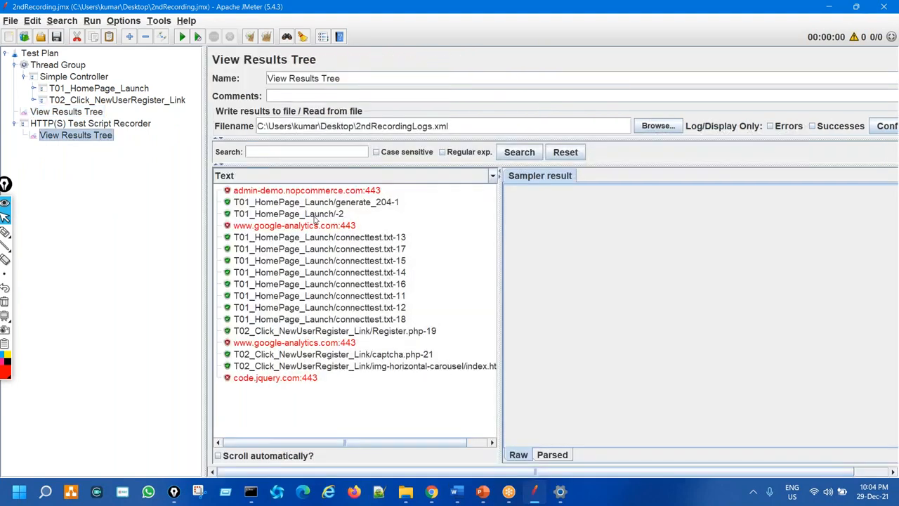
- Circle the list of recorded samples and the log file area with the pen, and erase the marks
{"action": "mouse_move", "coordinate": [294, 196]}
{"action": "left_mouse_down"}
{"action": "mouse_move", "coordinate": [236, 249]}
{"action": "mouse_move", "coordinate": [302, 237]}
{"action": "left_mouse_up"}
{"action": "mouse_move", "coordinate": [341, 119]}
{"action": "left_mouse_down"}
{"action": "mouse_move", "coordinate": [266, 121]}
{"action": "mouse_move", "coordinate": [392, 102]}
{"action": "left_mouse_up"}
{"action": "key", "text": "ctrl+shift+7"}
{"action": "mouse_move", "coordinate": [335, 196]}
{"action": "left_mouse_down"}
{"action": "mouse_move", "coordinate": [290, 214]}
{"action": "mouse_move", "coordinate": [417, 348]}
{"action": "mouse_move", "coordinate": [298, 284]}
{"action": "left_mouse_up"}
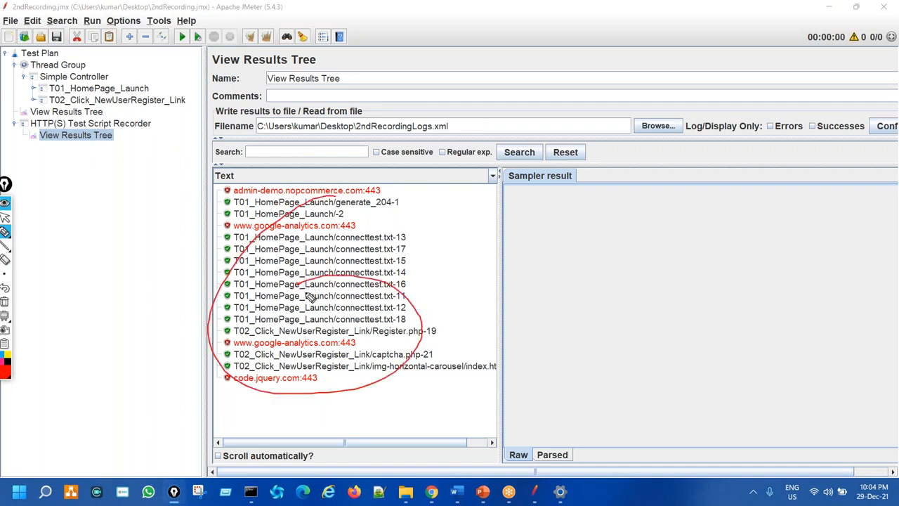
{"action": "mouse_move", "coordinate": [365, 114]}
{"action": "left_mouse_down"}
{"action": "mouse_move", "coordinate": [215, 113]}
{"action": "mouse_move", "coordinate": [349, 102]}
{"action": "left_mouse_up"}
{"action": "key", "text": "ctrl+shift+7"}
{"action": "key", "text": "ctrl+shift+1"}
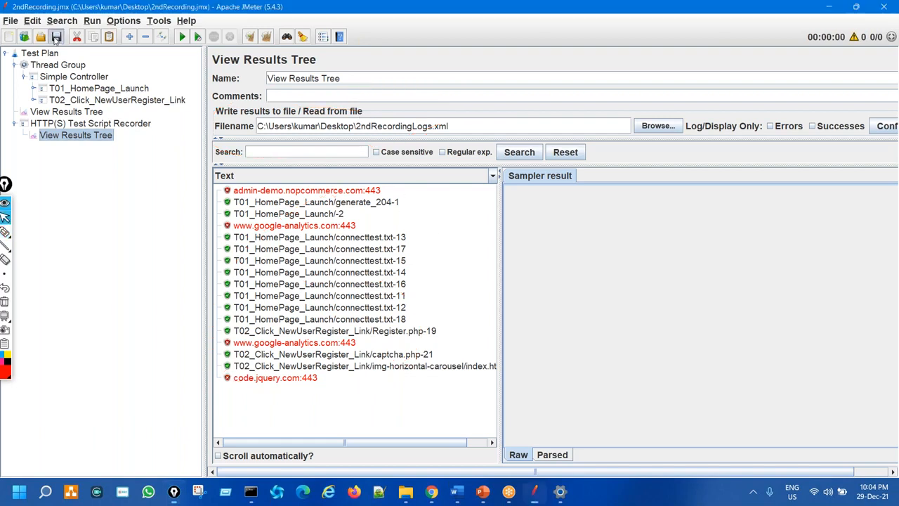
- Empty the log filename of the recorder's View Results Tree
{"action": "key", "text": "ctrl+shift+2"}
{"action": "left_click_drag", "start_coordinate": [403, 102], "coordinate": [406, 102]}
{"action": "key", "text": "ctrl+shift+7"}
{"action": "key", "text": "ctrl+shift+1"}
{"action": "left_click_drag", "start_coordinate": [450, 126], "coordinate": [219, 115]}
{"action": "key", "text": "BackSpace"}
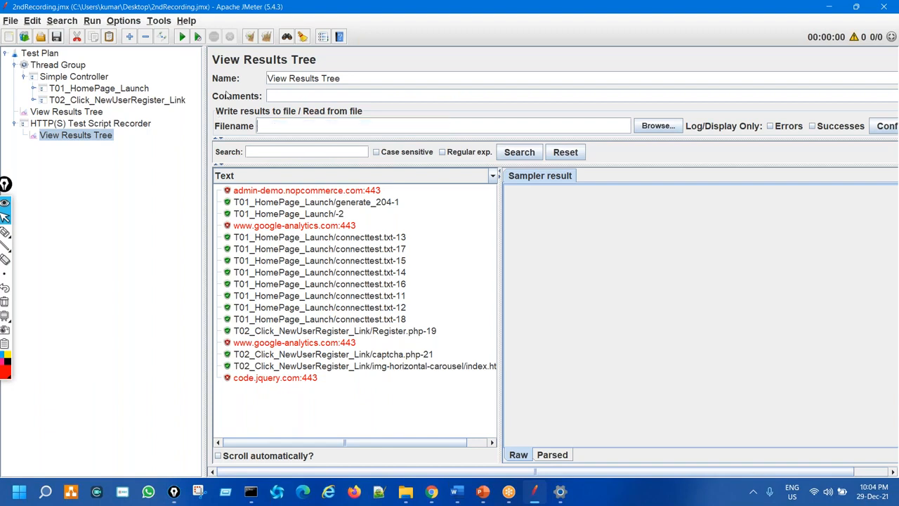
- Mark the sample list, cross out the Clear All command with the pen, and erase the marks
{"action": "key", "text": "ctrl+shift+2"}
{"action": "left_click_drag", "start_coordinate": [297, 180], "coordinate": [288, 432]}
{"action": "key", "text": "ctrl+shift+7"}
{"action": "key", "text": "ctrl+shift+1"}
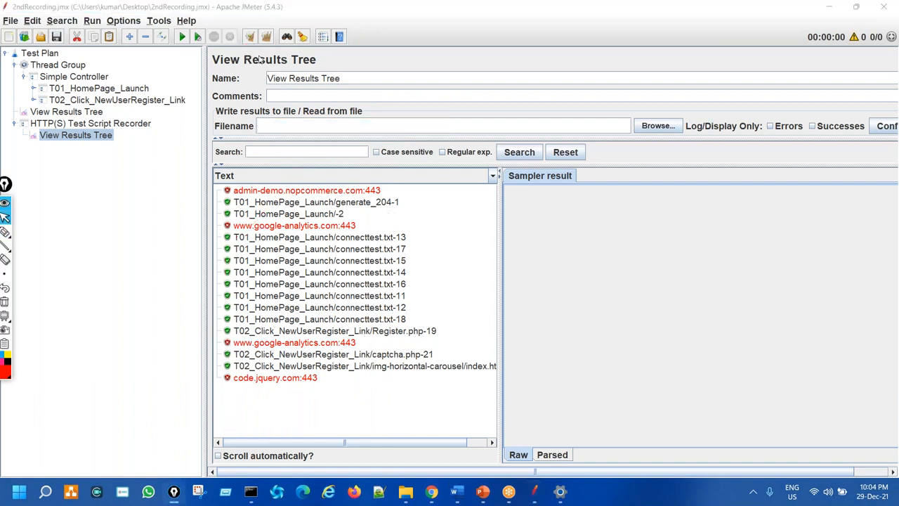
{"action": "key", "text": "ctrl+shift+2"}
{"action": "mouse_move", "coordinate": [258, 29]}
{"action": "left_mouse_down"}
{"action": "mouse_move", "coordinate": [284, 45]}
{"action": "mouse_move", "coordinate": [259, 55]}
{"action": "left_mouse_up"}
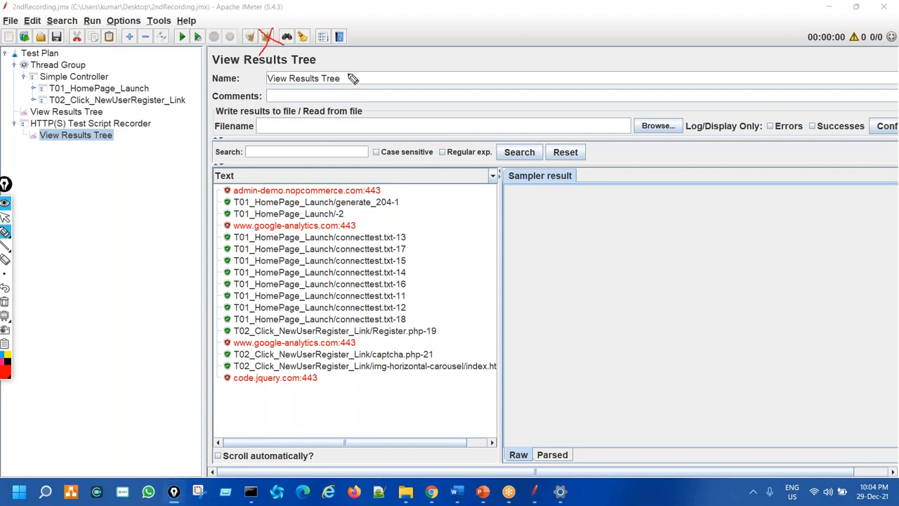
{"action": "key", "text": "ctrl+shift+7"}
{"action": "key", "text": "ctrl+shift+1"}
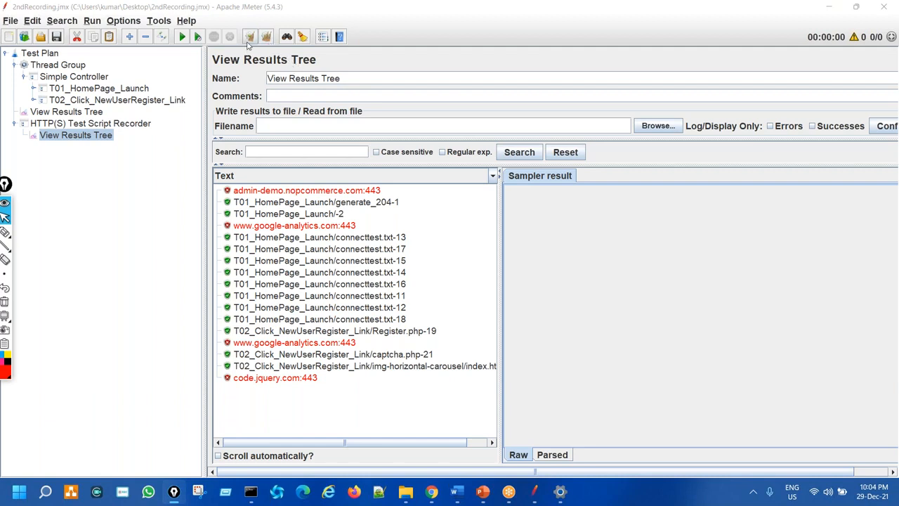
- Circle the Clear and Clear All commands with the pen to compare them, erasing the earlier marks
{"action": "key", "text": "ctrl+shift+2"}
{"action": "mouse_move", "coordinate": [236, 45]}
{"action": "left_mouse_down"}
{"action": "mouse_move", "coordinate": [240, 32]}
{"action": "mouse_move", "coordinate": [271, 21]}
{"action": "mouse_move", "coordinate": [257, 31]}
{"action": "mouse_move", "coordinate": [277, 56]}
{"action": "mouse_move", "coordinate": [288, 45]}
{"action": "left_mouse_up"}
{"action": "key", "text": "ctrl+shift+7"}
{"action": "key", "text": "ctrl+shift+1"}
{"action": "key", "text": "ctrl+shift+2"}
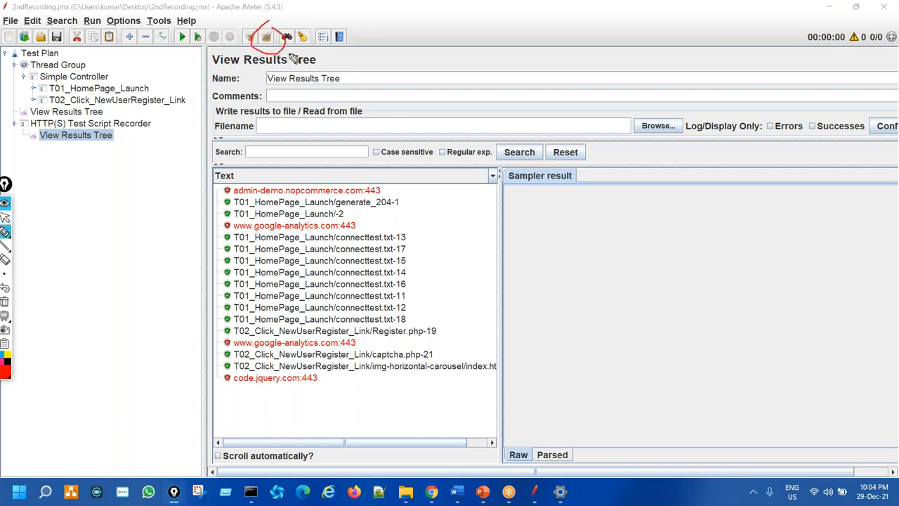
{"action": "key", "text": "ctrl+shift+7"}
{"action": "mouse_move", "coordinate": [271, 31]}
{"action": "left_mouse_down"}
{"action": "mouse_move", "coordinate": [256, 43]}
{"action": "mouse_move", "coordinate": [289, 45]}
{"action": "mouse_move", "coordinate": [269, 26]}
{"action": "left_mouse_up"}
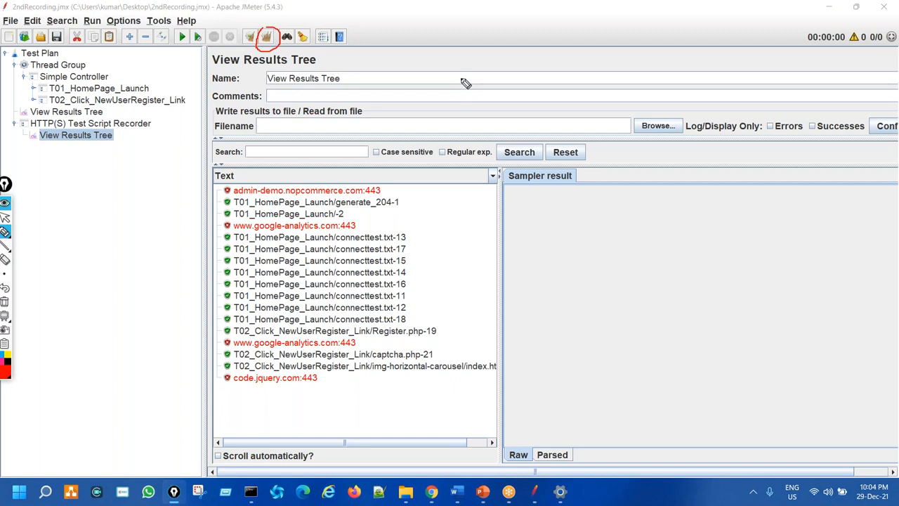
- Remove the pen marks and clear the recorded samples from this View Results Tree only
{"action": "key", "text": "ctrl+z"}
{"action": "mouse_move", "coordinate": [253, 29]}
{"action": "left_mouse_down"}
{"action": "mouse_move", "coordinate": [239, 43]}
{"action": "mouse_move", "coordinate": [261, 54]}
{"action": "mouse_move", "coordinate": [250, 46]}
{"action": "left_mouse_up"}
{"action": "key", "text": "Escape"}
{"action": "left_click", "coordinate": [251, 37]}
{"action": "key", "text": "ctrl+shift+3"}
{"action": "mouse_move", "coordinate": [334, 217]}
{"action": "left_mouse_down"}
{"action": "mouse_move", "coordinate": [360, 320]}
{"action": "mouse_move", "coordinate": [259, 238]}
{"action": "left_mouse_up"}
{"action": "key", "text": "Escape"}
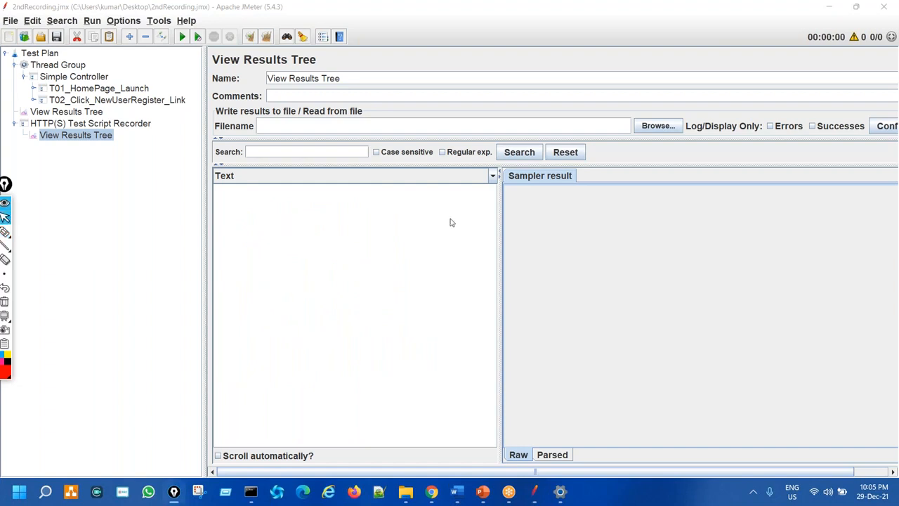
{"action": "mouse_move", "coordinate": [361, 229]}
{"action": "left_mouse_down"}
{"action": "mouse_move", "coordinate": [327, 397]}
{"action": "mouse_move", "coordinate": [335, 276]}
{"action": "left_mouse_up"}
{"action": "key", "text": "ctrl+shift+2"}
- Load 2ndRecordingLogs.xml from the Desktop into the View Results Tree, and mark the sample list briefly with the pen
{"action": "left_click", "coordinate": [659, 129]}
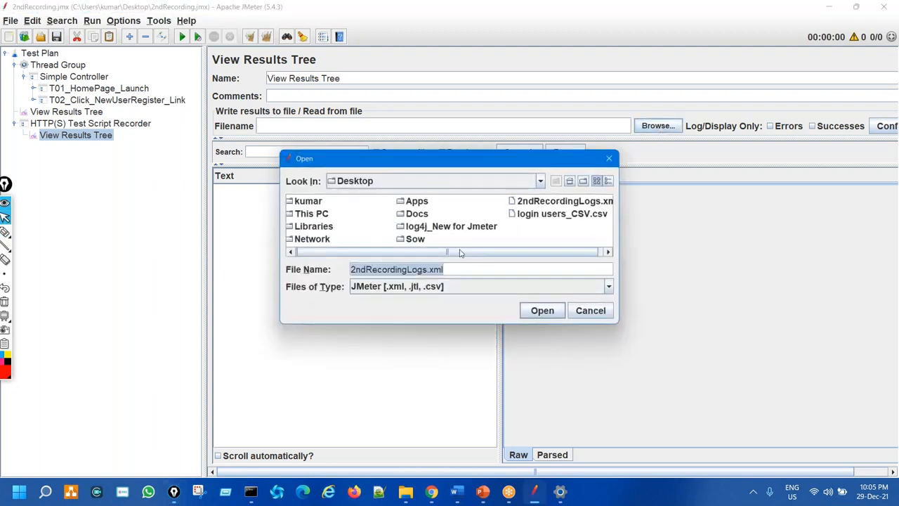
{"action": "key", "text": "ctrl+shift+1"}
{"action": "left_click_drag", "start_coordinate": [533, 210], "coordinate": [588, 206]}
{"action": "left_click_drag", "start_coordinate": [344, 167], "coordinate": [392, 184]}
{"action": "key", "text": "ctrl+shift+7"}
{"action": "key", "text": "ctrl+shift+2"}
{"action": "left_click", "coordinate": [562, 201]}
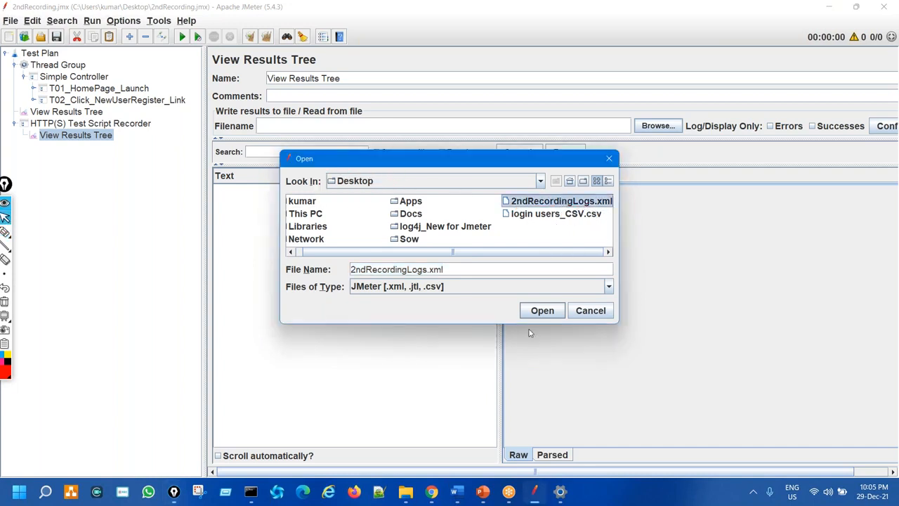
{"action": "left_click", "coordinate": [544, 313]}
{"action": "key", "text": "ctrl+shift+3"}
{"action": "mouse_move", "coordinate": [347, 199]}
{"action": "left_mouse_down"}
{"action": "mouse_move", "coordinate": [362, 205]}
{"action": "mouse_move", "coordinate": [386, 330]}
{"action": "mouse_move", "coordinate": [385, 377]}
{"action": "left_mouse_up"}
{"action": "key", "text": "ctrl+shift+7"}
{"action": "key", "text": "ctrl+shift+2"}
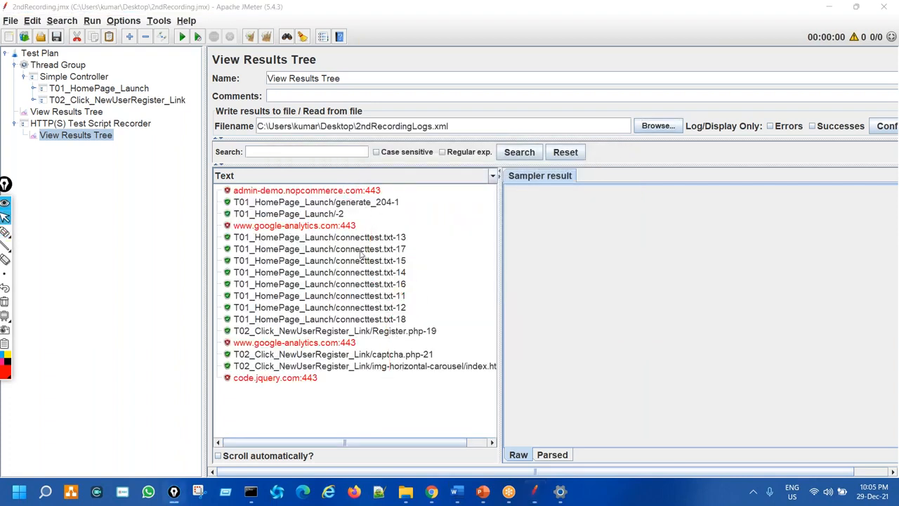
- View the request body and request headers of the T01_HomePage_Launch/-2 sample, widening the details pane
{"action": "left_click", "coordinate": [343, 215]}
{"action": "left_click", "coordinate": [598, 176]}
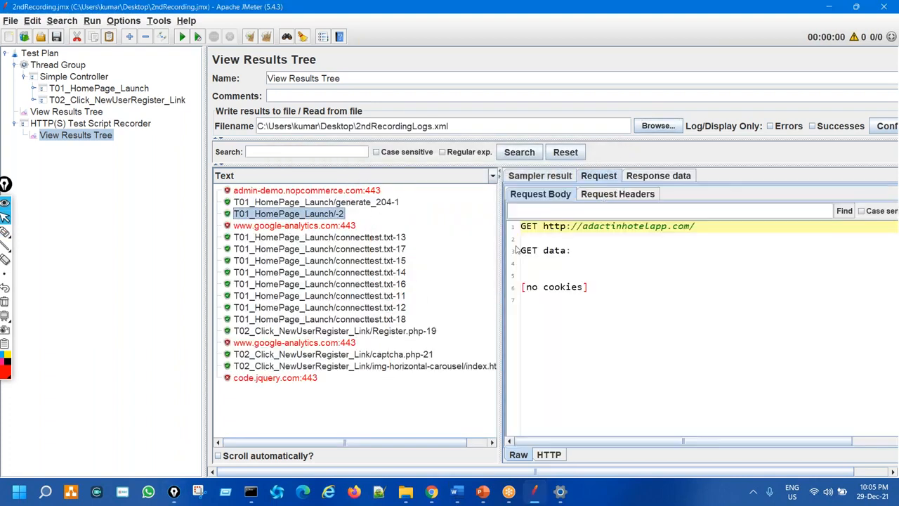
{"action": "left_click_drag", "start_coordinate": [504, 256], "coordinate": [375, 257]}
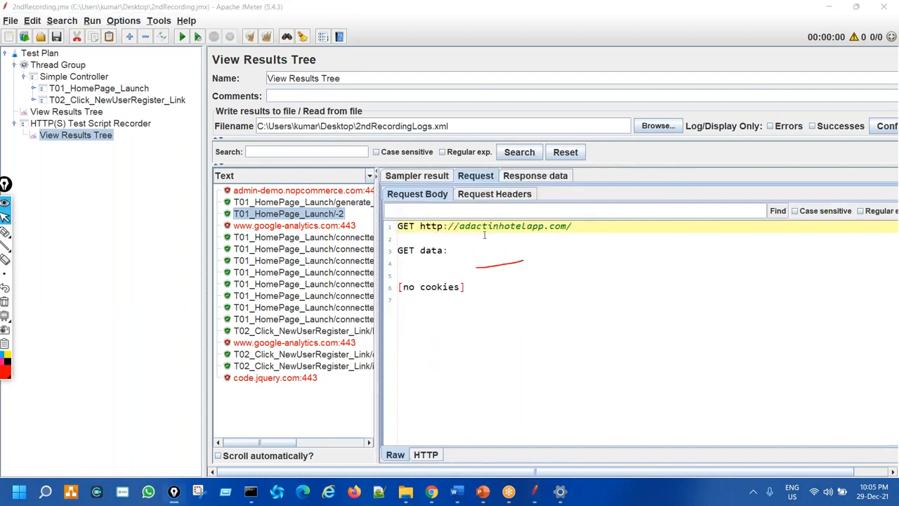
{"action": "left_click", "coordinate": [505, 197]}
- View the response body of the T01_HomePage_Launch/-2 sample and underline part of it with the pen
{"action": "left_click", "coordinate": [531, 177]}
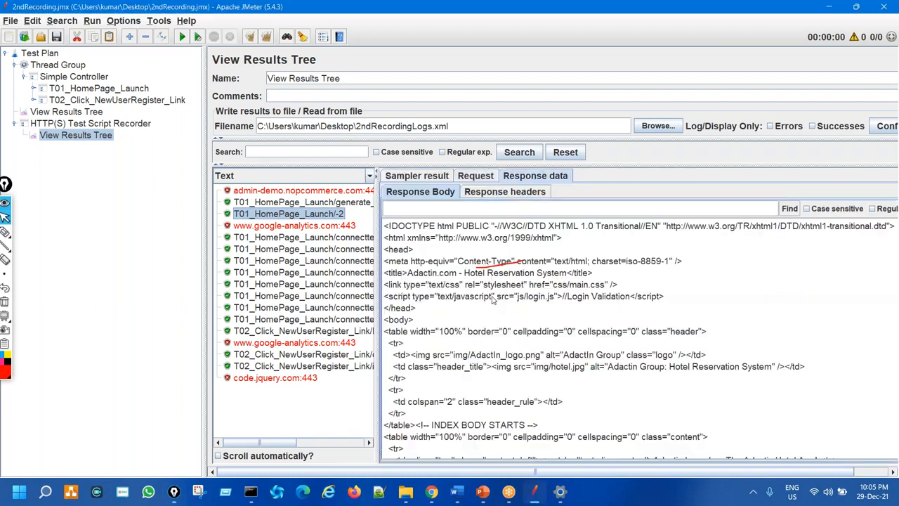
{"action": "key", "text": "ctrl+shift+3"}
{"action": "left_click_drag", "start_coordinate": [537, 275], "coordinate": [426, 288]}
{"action": "key", "text": "ctrl+shift+1"}
- View the sample's response headers, circle the sample list and log file path with the pen, and erase all marks
{"action": "left_click", "coordinate": [502, 192]}
{"action": "key", "text": "ctrl+shift+3"}
{"action": "mouse_move", "coordinate": [289, 214]}
{"action": "left_mouse_down"}
{"action": "mouse_move", "coordinate": [297, 383]}
{"action": "mouse_move", "coordinate": [323, 209]}
{"action": "left_mouse_up"}
{"action": "mouse_move", "coordinate": [448, 114]}
{"action": "left_mouse_down"}
{"action": "mouse_move", "coordinate": [257, 124]}
{"action": "mouse_move", "coordinate": [487, 124]}
{"action": "mouse_move", "coordinate": [395, 107]}
{"action": "left_mouse_up"}
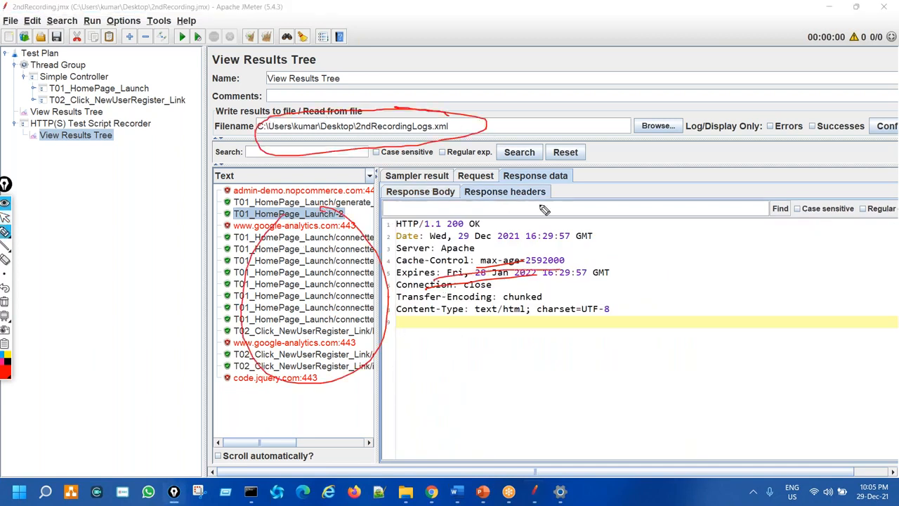
{"action": "key", "text": "ctrl+shift+7"}
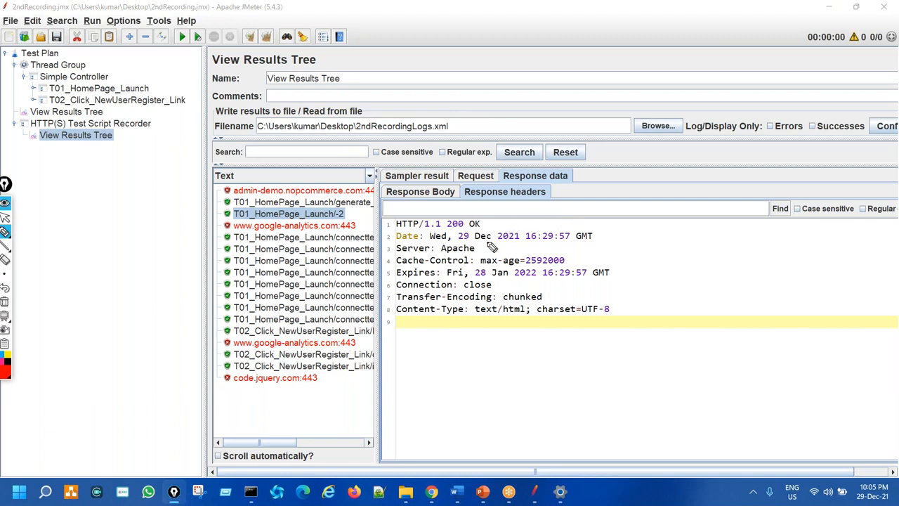
- Circle the sample list and the 2ndRecordingLogs.xml file path with the pen, and erase all marks
{"action": "mouse_move", "coordinate": [284, 209]}
{"action": "left_mouse_down"}
{"action": "mouse_move", "coordinate": [297, 387]}
{"action": "mouse_move", "coordinate": [333, 284]}
{"action": "left_mouse_up"}
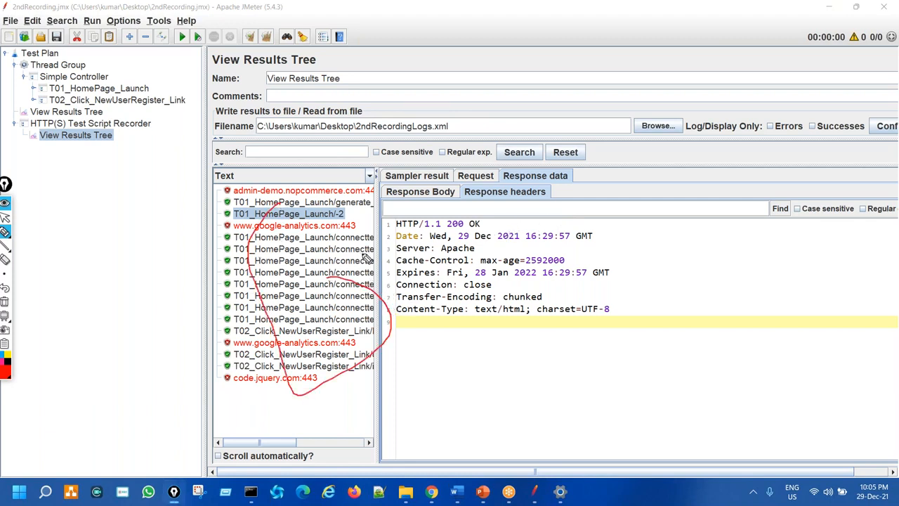
{"action": "mouse_move", "coordinate": [300, 122]}
{"action": "left_mouse_down"}
{"action": "mouse_move", "coordinate": [274, 117]}
{"action": "mouse_move", "coordinate": [257, 144]}
{"action": "mouse_move", "coordinate": [330, 149]}
{"action": "mouse_move", "coordinate": [463, 133]}
{"action": "mouse_move", "coordinate": [313, 116]}
{"action": "left_mouse_up"}
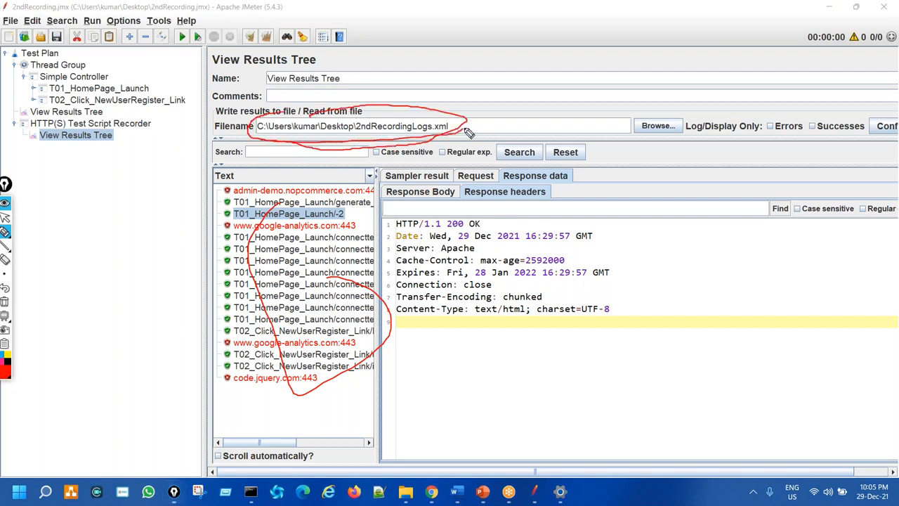
{"action": "mouse_move", "coordinate": [246, 225]}
{"action": "left_mouse_down"}
{"action": "mouse_move", "coordinate": [344, 272]}
{"action": "mouse_move", "coordinate": [285, 269]}
{"action": "left_mouse_up"}
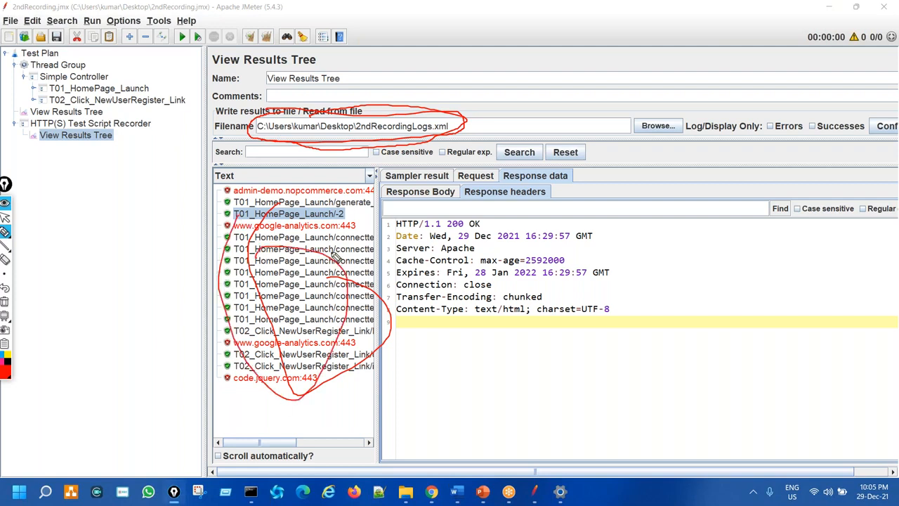
{"action": "left_click_drag", "start_coordinate": [465, 105], "coordinate": [521, 75]}
{"action": "mouse_move", "coordinate": [482, 95]}
{"action": "left_mouse_down"}
{"action": "mouse_move", "coordinate": [471, 101]}
{"action": "mouse_move", "coordinate": [485, 109]}
{"action": "left_mouse_up"}
{"action": "key", "text": "ctrl+shift+7"}
{"action": "key", "text": "ctrl+shift+2"}
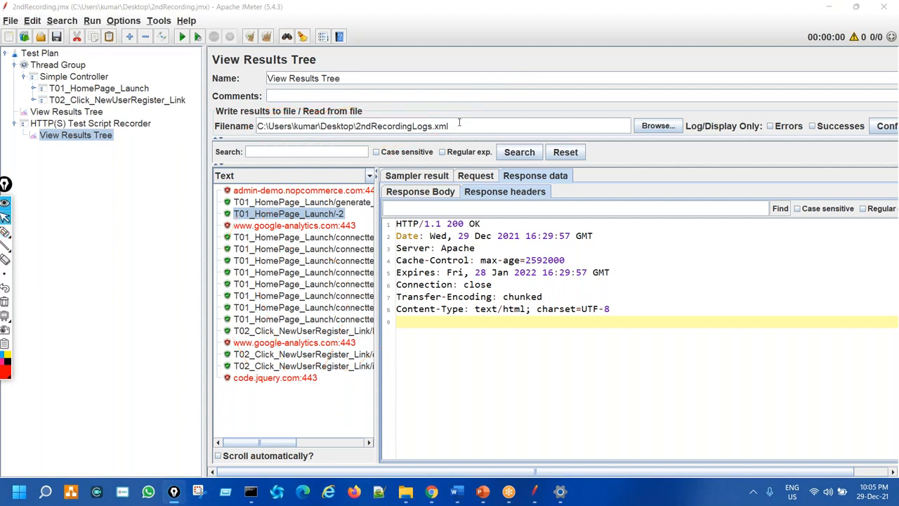
- Clear the results file path in the View Results Tree, and briefly mark the empty field and sample list with the pen
{"action": "left_click_drag", "start_coordinate": [459, 124], "coordinate": [286, 117]}
{"action": "key", "text": "Delete"}
{"action": "key", "text": "ctrl+shift+3"}
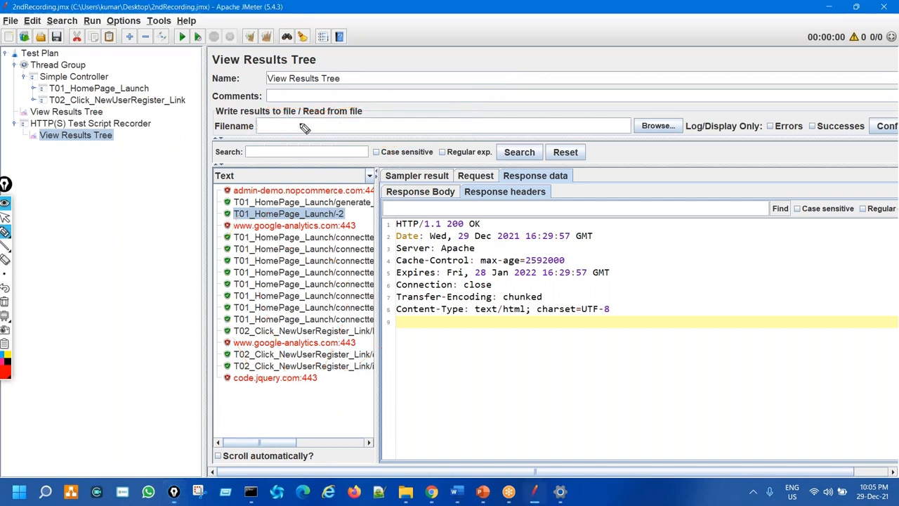
{"action": "left_click_drag", "start_coordinate": [337, 105], "coordinate": [439, 137]}
{"action": "left_click_drag", "start_coordinate": [500, 119], "coordinate": [355, 94]}
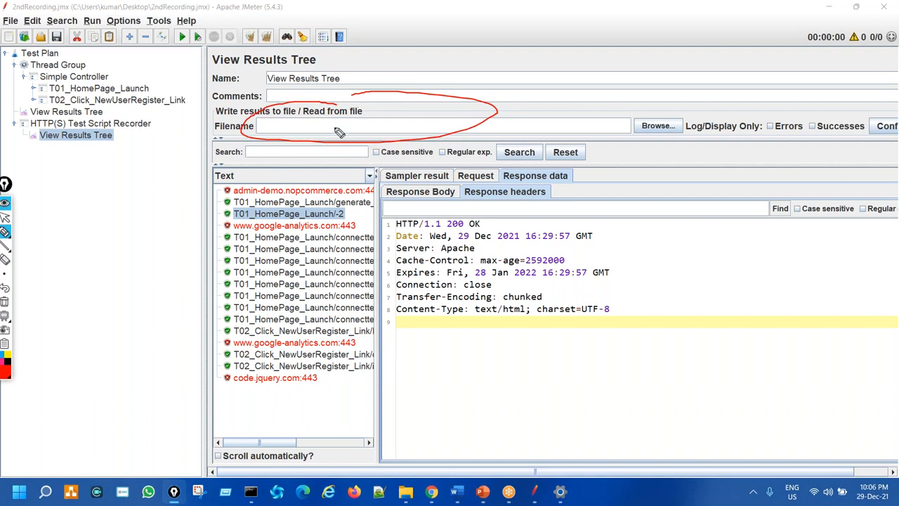
{"action": "mouse_move", "coordinate": [330, 122]}
{"action": "left_mouse_down"}
{"action": "mouse_move", "coordinate": [388, 118]}
{"action": "mouse_move", "coordinate": [414, 144]}
{"action": "mouse_move", "coordinate": [388, 118]}
{"action": "left_mouse_up"}
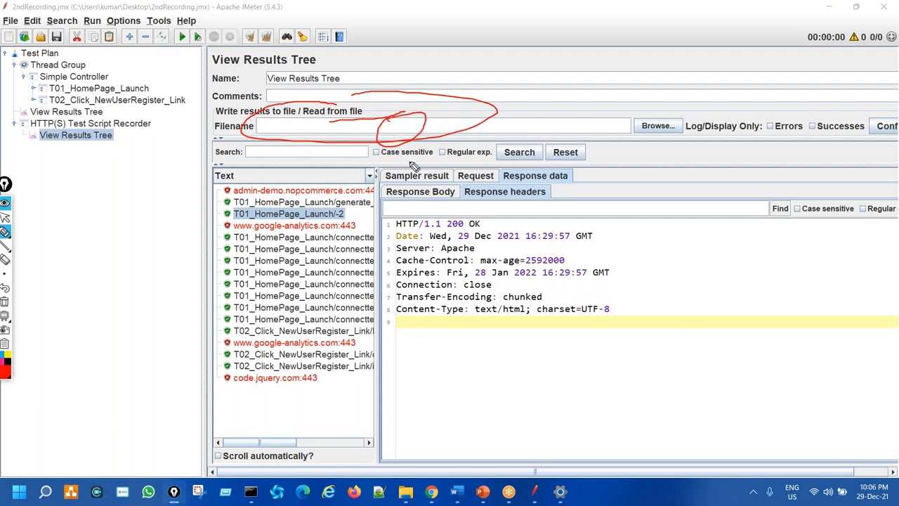
{"action": "mouse_move", "coordinate": [281, 234]}
{"action": "left_mouse_down"}
{"action": "mouse_move", "coordinate": [316, 383]}
{"action": "mouse_move", "coordinate": [306, 166]}
{"action": "mouse_move", "coordinate": [516, 97]}
{"action": "mouse_move", "coordinate": [452, 123]}
{"action": "left_mouse_up"}
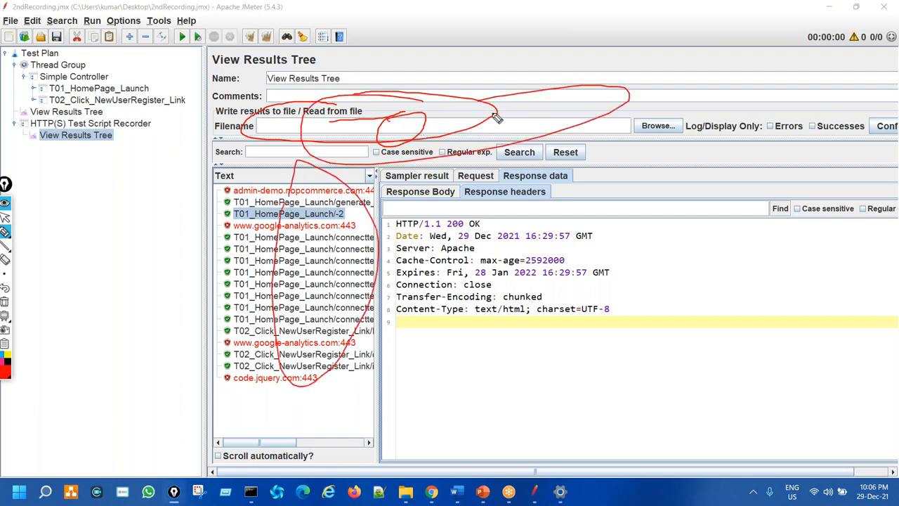
{"action": "key", "text": "ctrl+shift+7"}
{"action": "key", "text": "ctrl+shift+2"}
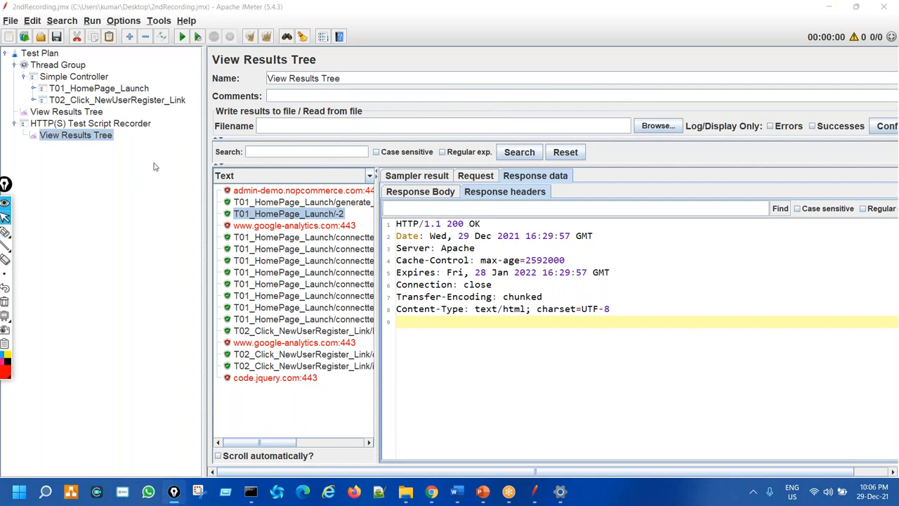
- Look at the HTTP(S) Test Script Recorder, return to its View Results Tree, and widen the sample list to show full names
{"action": "left_click", "coordinate": [128, 124]}
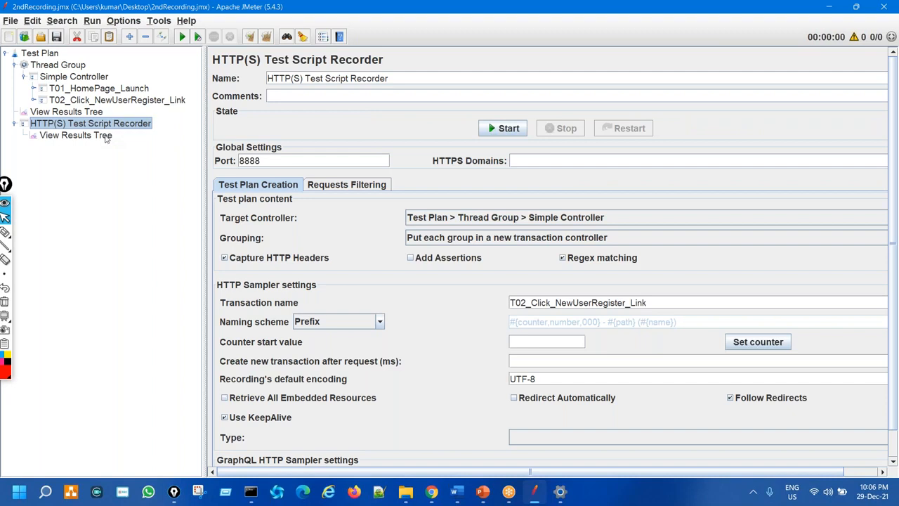
{"action": "left_click", "coordinate": [76, 136]}
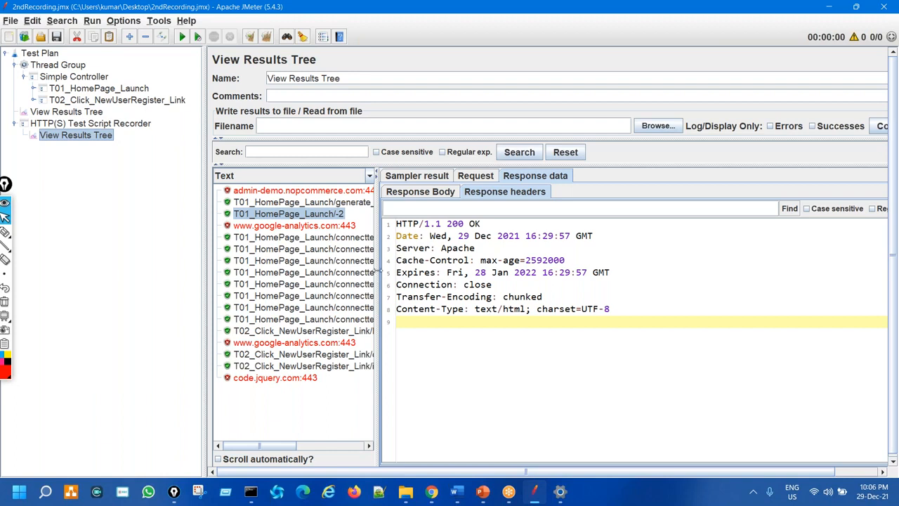
{"action": "left_click_drag", "start_coordinate": [383, 269], "coordinate": [456, 269]}
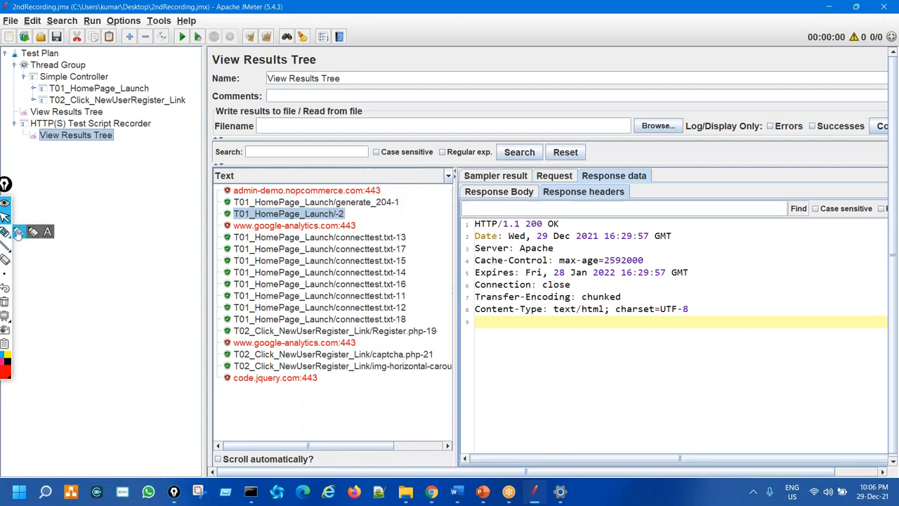
{"action": "left_click", "coordinate": [32, 233]}
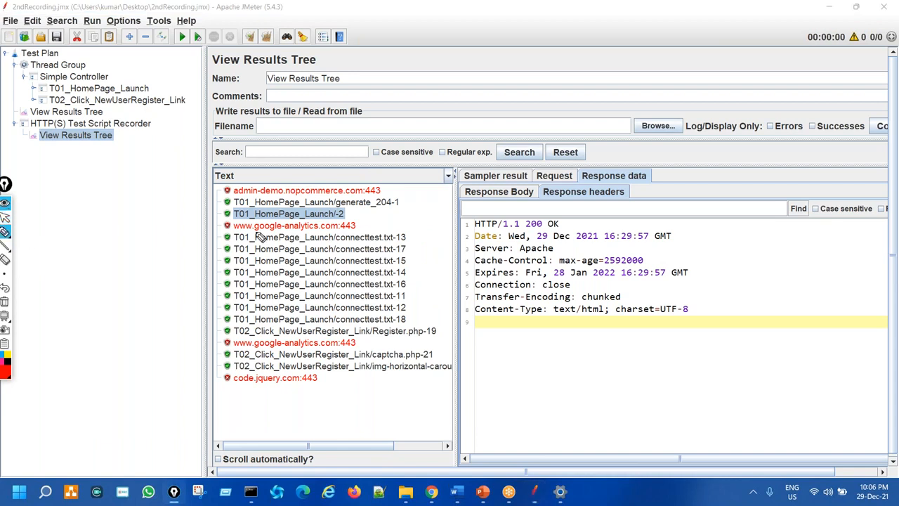
{"action": "mouse_move", "coordinate": [354, 239]}
{"action": "left_mouse_down"}
{"action": "mouse_move", "coordinate": [364, 235]}
{"action": "mouse_move", "coordinate": [294, 219]}
{"action": "mouse_move", "coordinate": [227, 226]}
{"action": "left_mouse_up"}
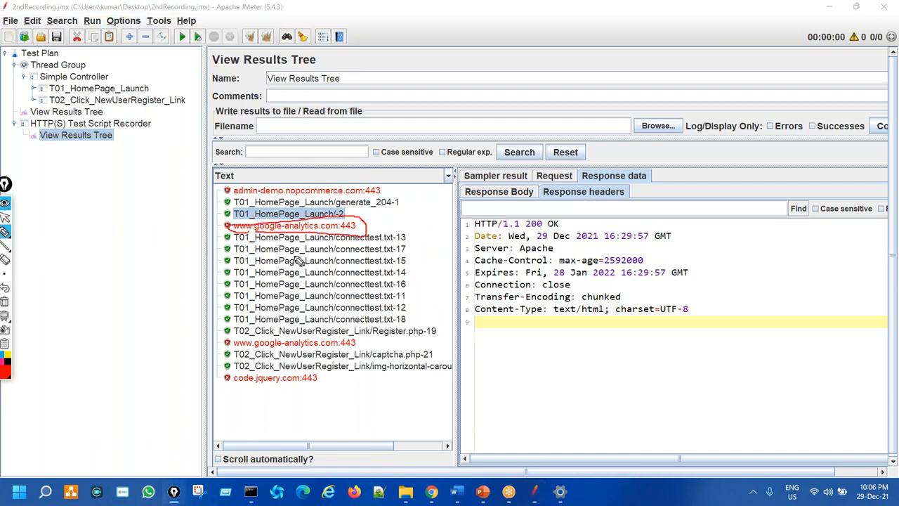
{"action": "mouse_move", "coordinate": [248, 351]}
{"action": "left_mouse_down"}
{"action": "mouse_move", "coordinate": [321, 352]}
{"action": "mouse_move", "coordinate": [270, 336]}
{"action": "mouse_move", "coordinate": [302, 358]}
{"action": "mouse_move", "coordinate": [324, 330]}
{"action": "left_mouse_up"}
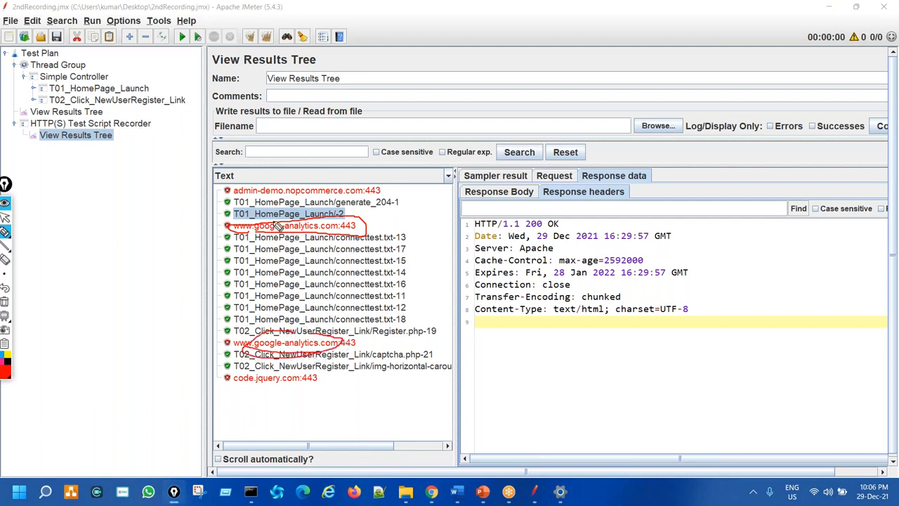
{"action": "mouse_move", "coordinate": [247, 199]}
{"action": "left_mouse_down"}
{"action": "mouse_move", "coordinate": [360, 209]}
{"action": "mouse_move", "coordinate": [311, 202]}
{"action": "left_mouse_up"}
{"action": "key", "text": "ctrl+shift+7"}
{"action": "key", "text": "ctrl+shift+2"}
- View the sampler result, response headers and response body of the admin-demo.nopcommerce.com:443 sample, marking the body briefly with the pen
{"action": "left_click", "coordinate": [379, 191]}
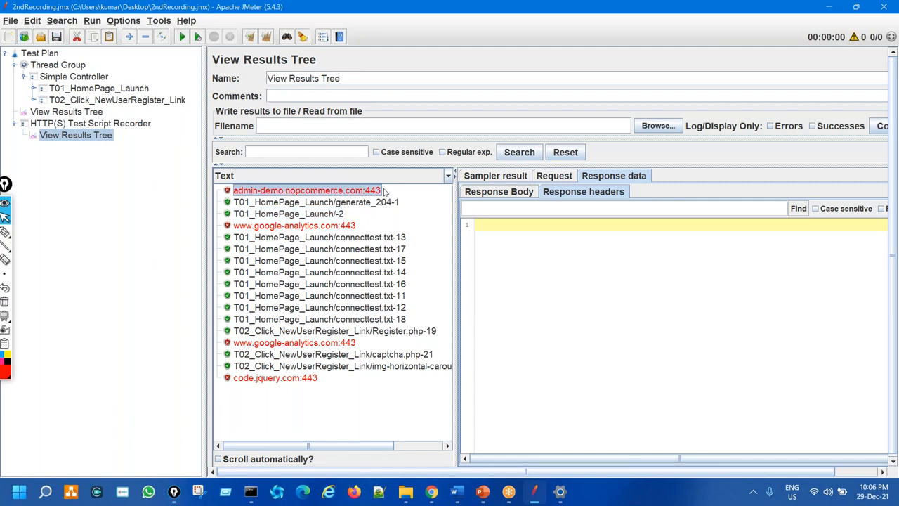
{"action": "left_click", "coordinate": [501, 177]}
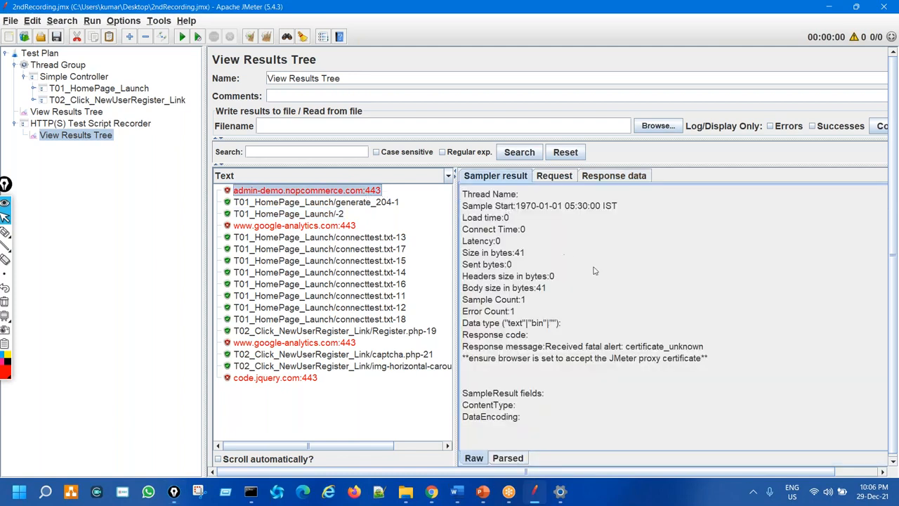
{"action": "left_click", "coordinate": [610, 177]}
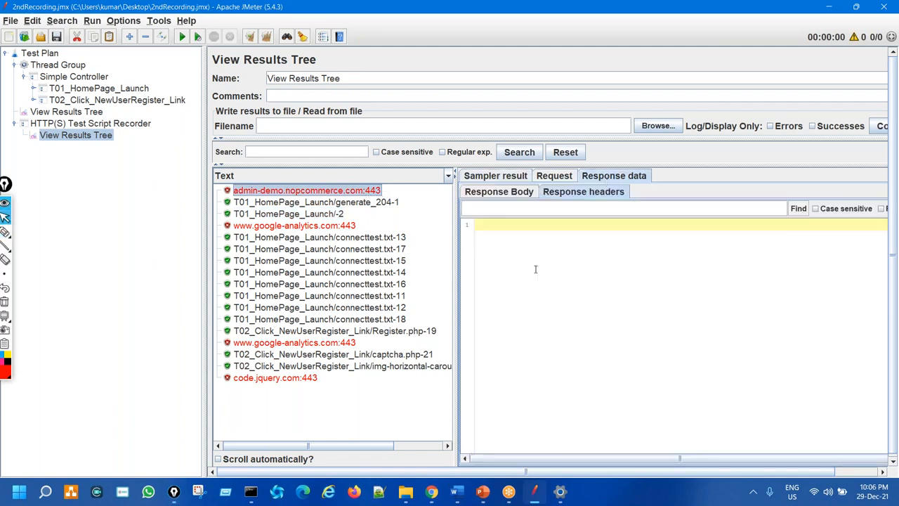
{"action": "left_click", "coordinate": [511, 194]}
{"action": "key", "text": "ctrl+shift+1"}
{"action": "mouse_move", "coordinate": [551, 247]}
{"action": "left_mouse_down"}
{"action": "mouse_move", "coordinate": [572, 285]}
{"action": "mouse_move", "coordinate": [574, 250]}
{"action": "left_mouse_up"}
{"action": "key", "text": "ctrl+shift+7"}
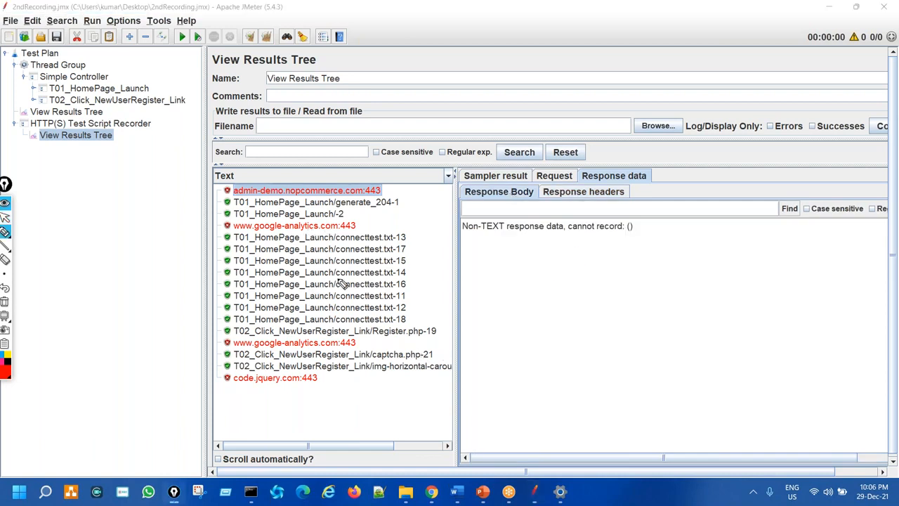
{"action": "left_click_drag", "start_coordinate": [341, 227], "coordinate": [356, 222]}
{"action": "key", "text": "ctrl+shift+7"}
{"action": "key", "text": "ctrl+shift+1"}
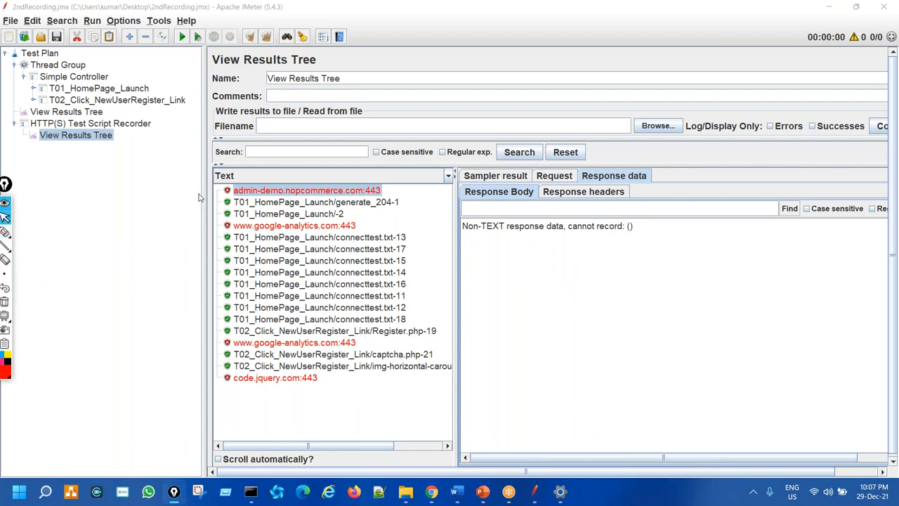
{"action": "left_click_drag", "start_coordinate": [202, 184], "coordinate": [193, 181]}
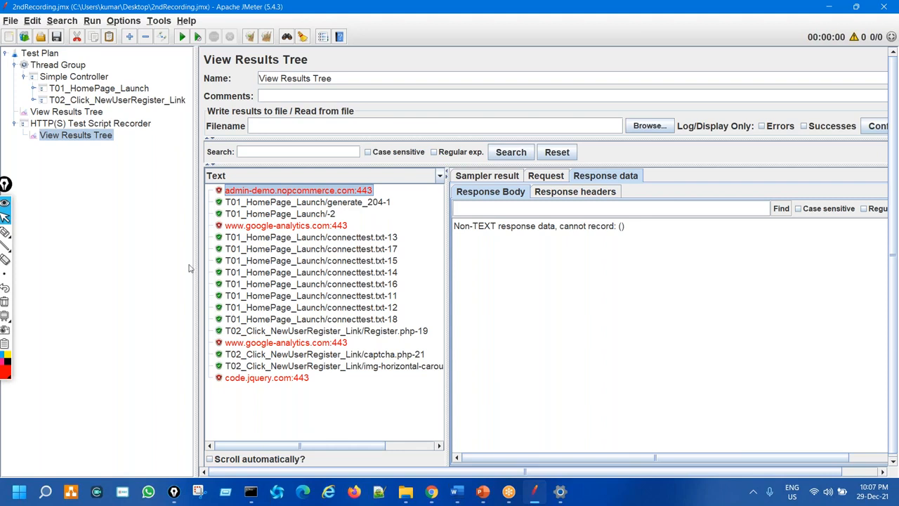
- Switch to Windows Settings, review the manual proxy server setup while circling its values, and close it without saving
{"action": "left_click", "coordinate": [560, 492]}
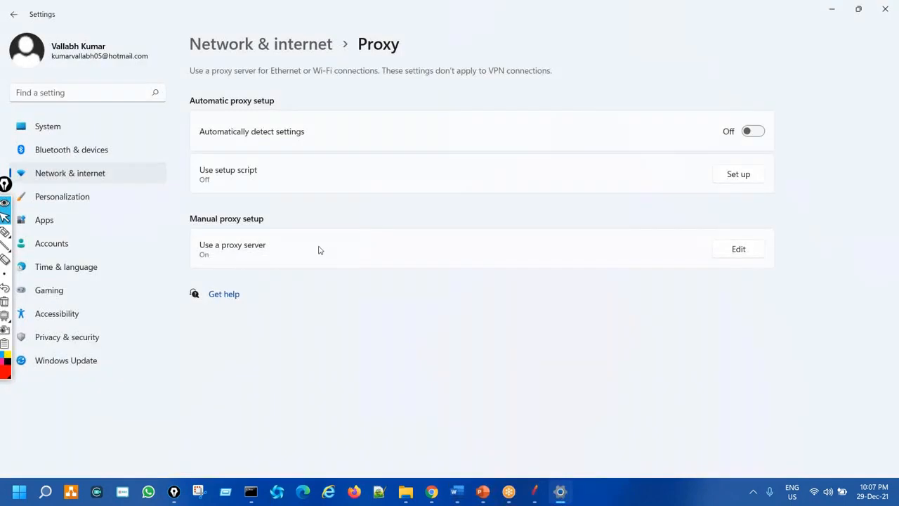
{"action": "left_click", "coordinate": [712, 253]}
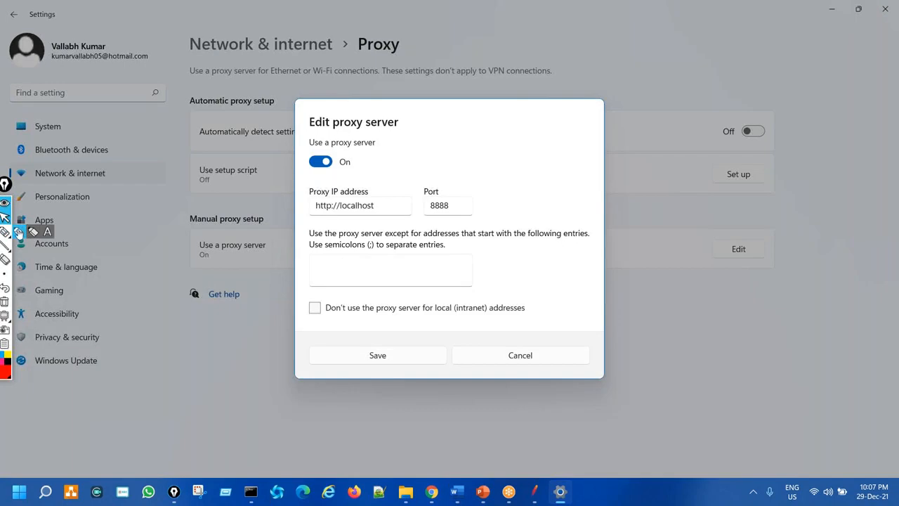
{"action": "left_click", "coordinate": [23, 230]}
{"action": "mouse_move", "coordinate": [379, 138]}
{"action": "left_mouse_down"}
{"action": "mouse_move", "coordinate": [247, 203]}
{"action": "mouse_move", "coordinate": [333, 149]}
{"action": "left_mouse_up"}
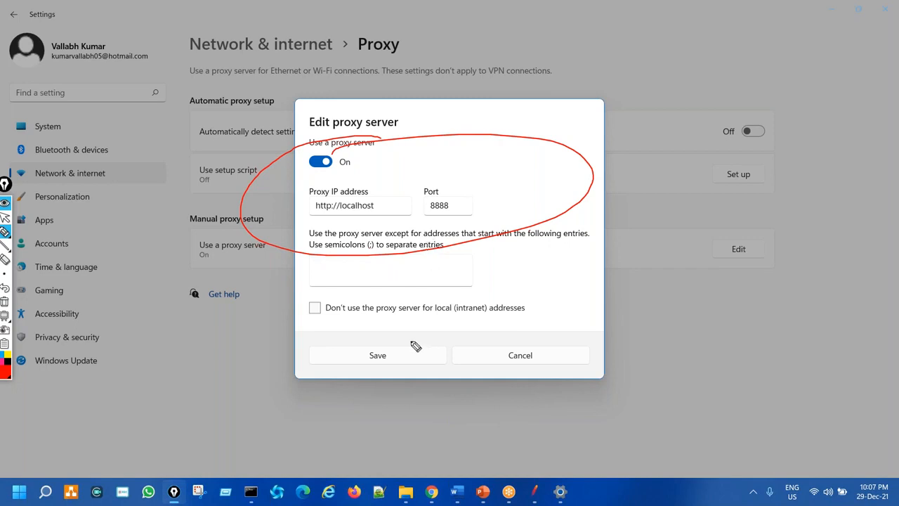
{"action": "key", "text": "ctrl+shift+7"}
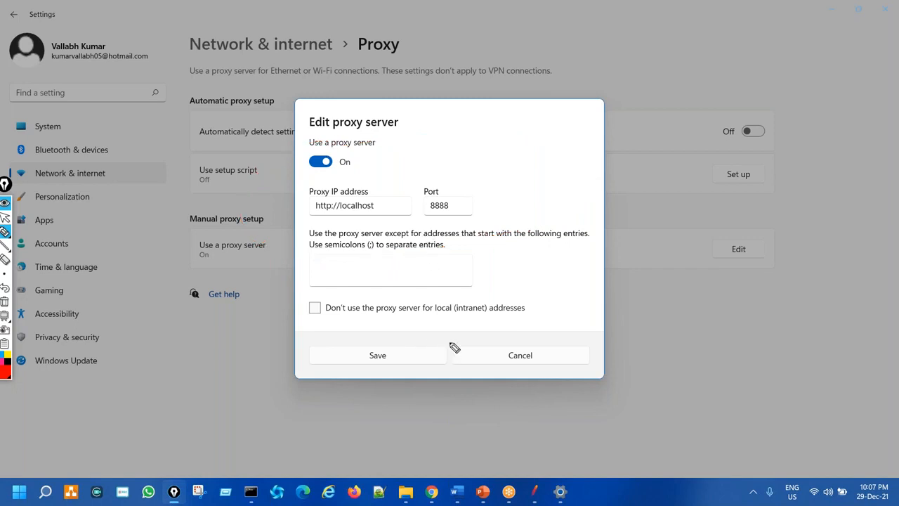
{"action": "left_click", "coordinate": [526, 356]}
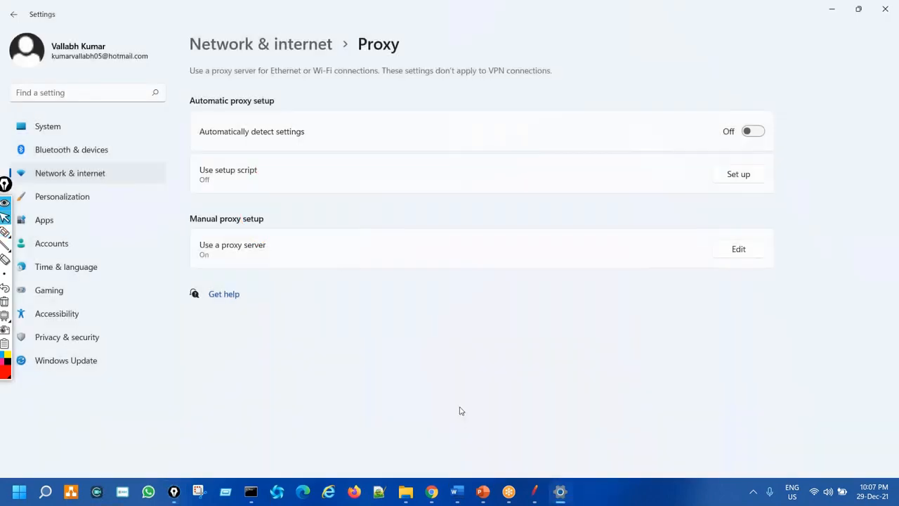
- Switch to the Chrome window and reload the google.co.in page to test the connection through the proxy
{"action": "mouse_move", "coordinate": [431, 492]}
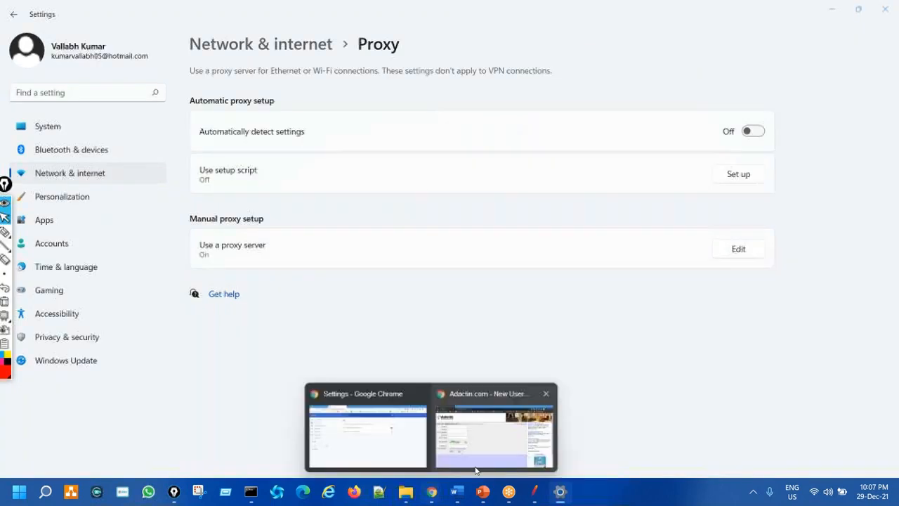
{"action": "left_click", "coordinate": [410, 422]}
{"action": "left_click", "coordinate": [99, 15]}
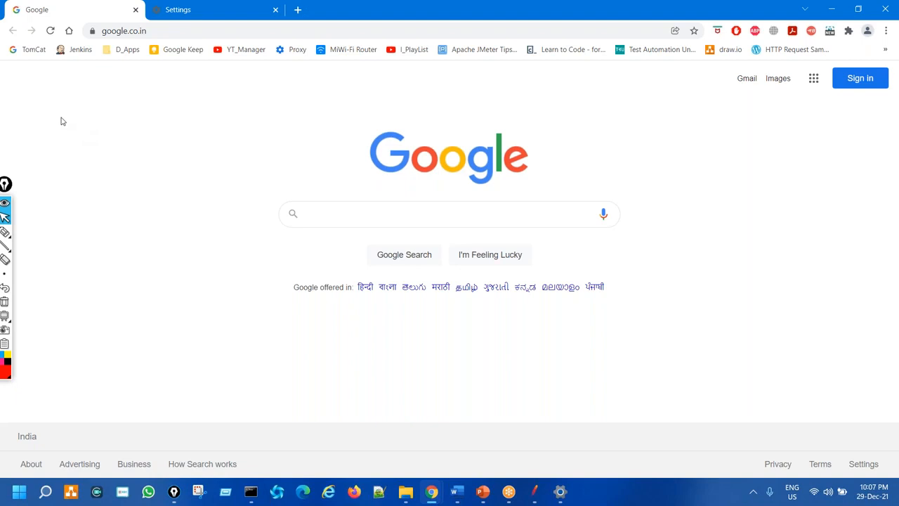
{"action": "left_click", "coordinate": [52, 31]}
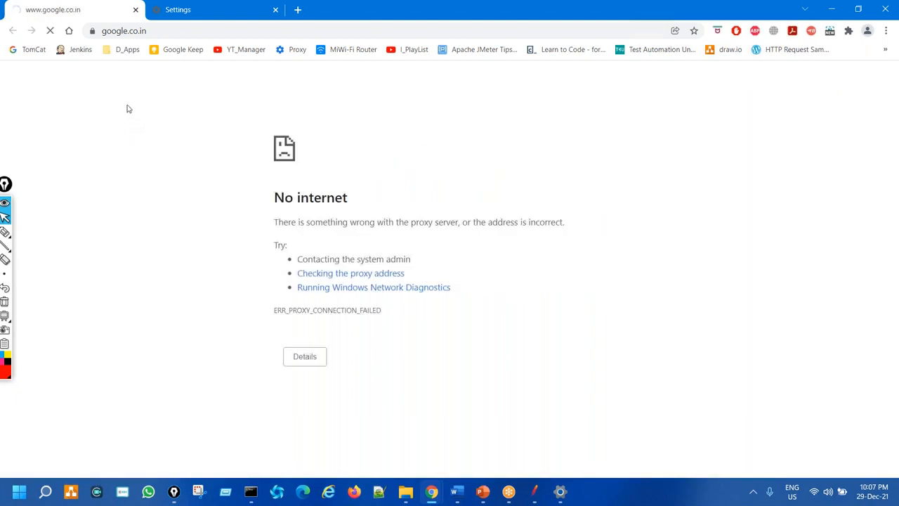
- Turn off the manual proxy server in Windows Settings, save the change, and close Settings
{"action": "left_click", "coordinate": [560, 491]}
{"action": "left_click", "coordinate": [738, 249]}
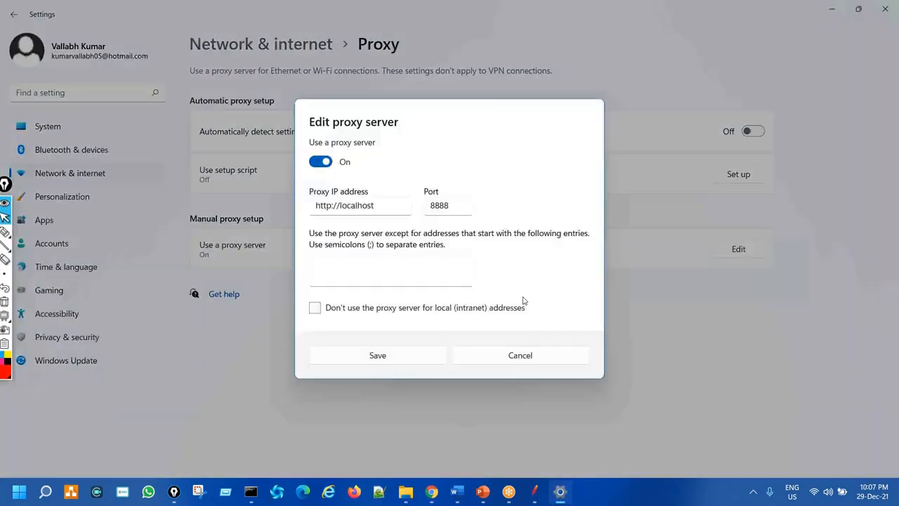
{"action": "left_click", "coordinate": [320, 162]}
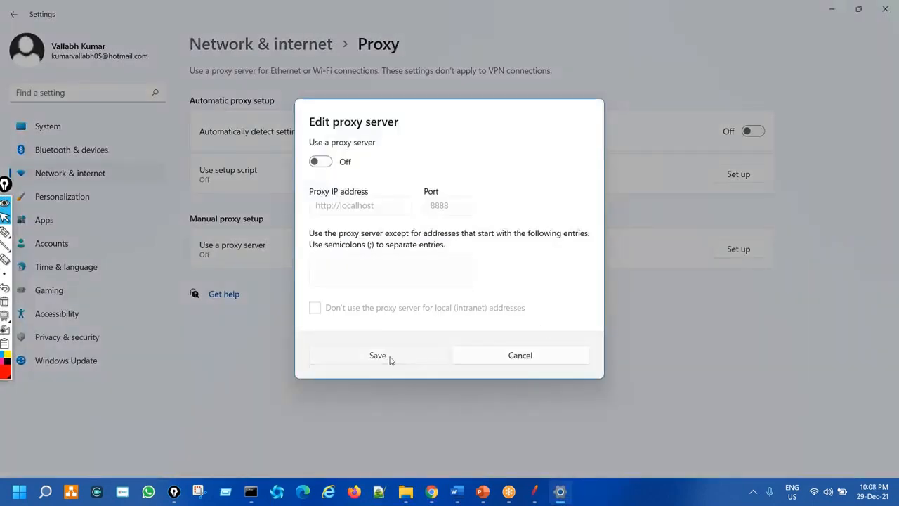
{"action": "left_click", "coordinate": [390, 361]}
{"action": "left_click", "coordinate": [885, 8]}
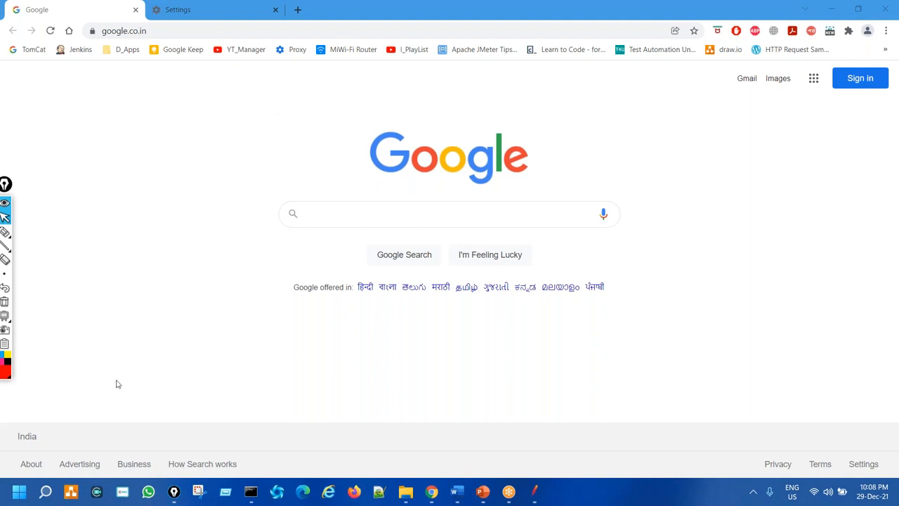
- Open Firefox and point out its application menu with the pen
{"action": "left_click", "coordinate": [355, 493]}
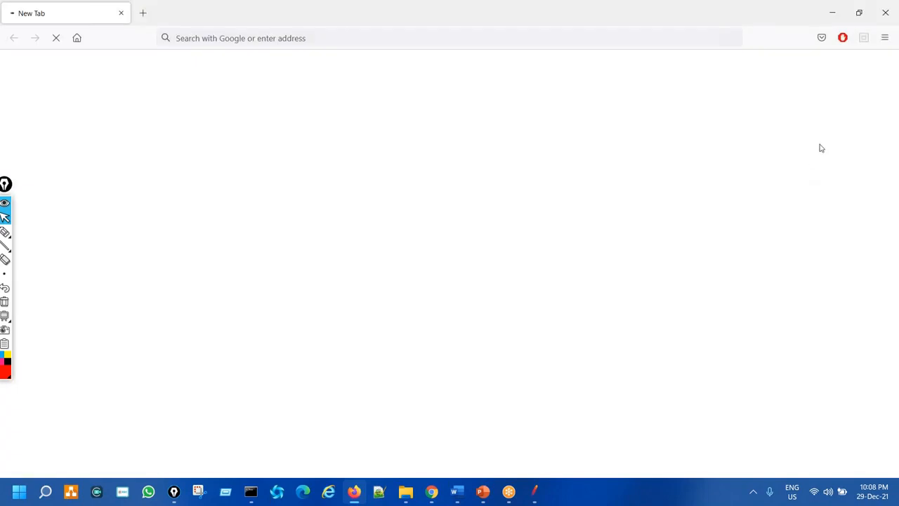
{"action": "key", "text": "ctrl+shift+3"}
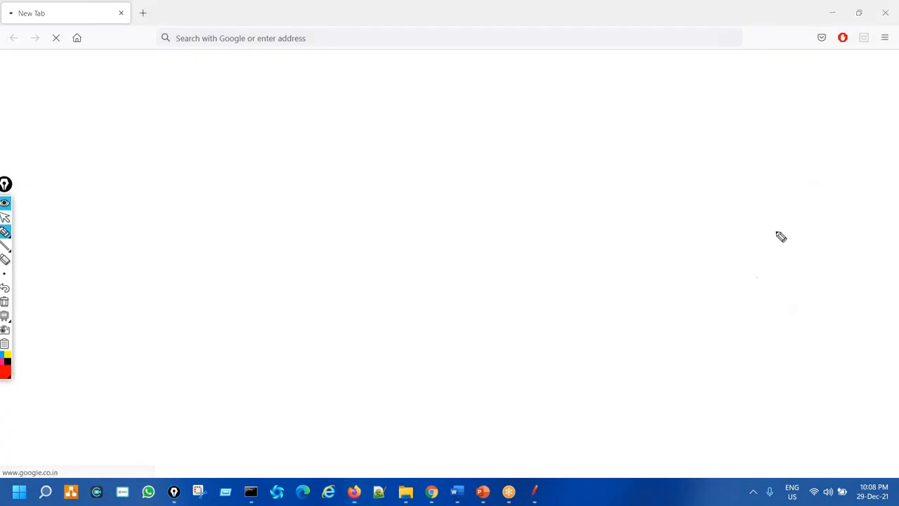
{"action": "left_click_drag", "start_coordinate": [886, 22], "coordinate": [886, 26]}
{"action": "key", "text": "ctrl+shift+1"}
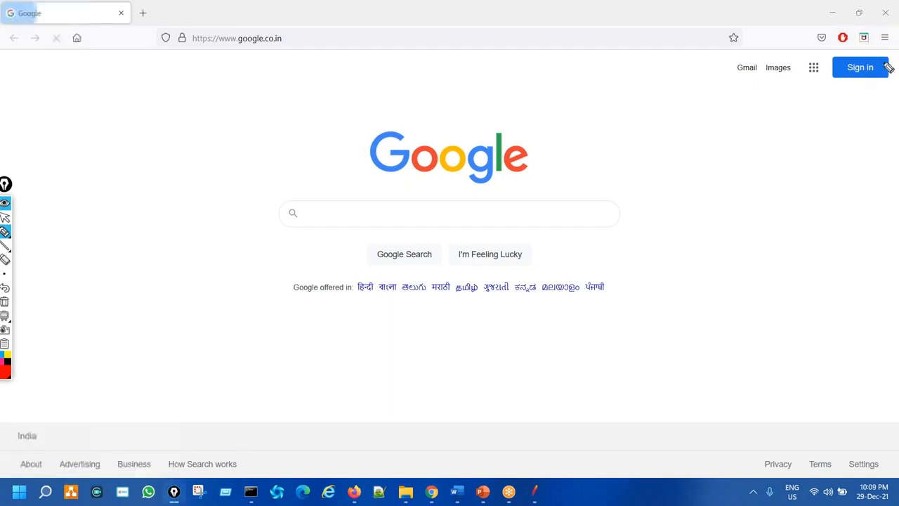
- Open the Firefox settings page from the application menu
{"action": "left_click", "coordinate": [885, 38]}
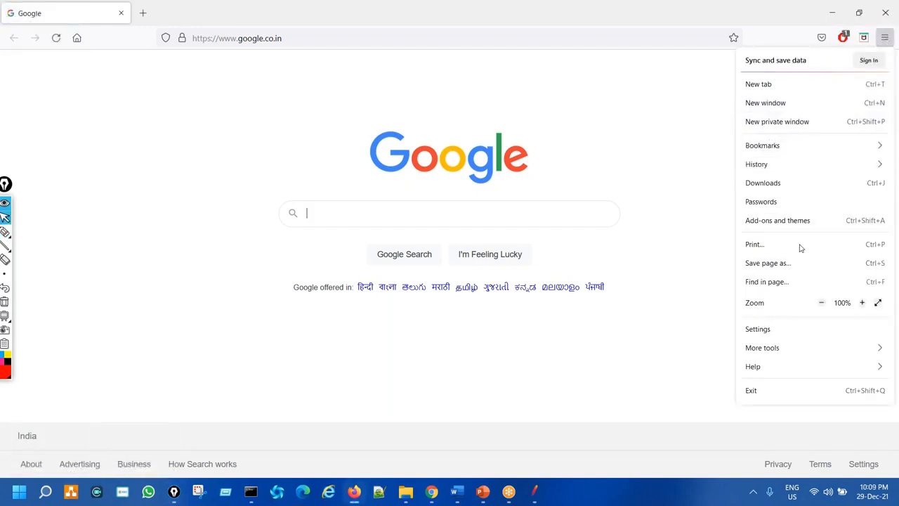
{"action": "key", "text": "Escape"}
{"action": "left_click", "coordinate": [884, 37]}
{"action": "left_click", "coordinate": [758, 330]}
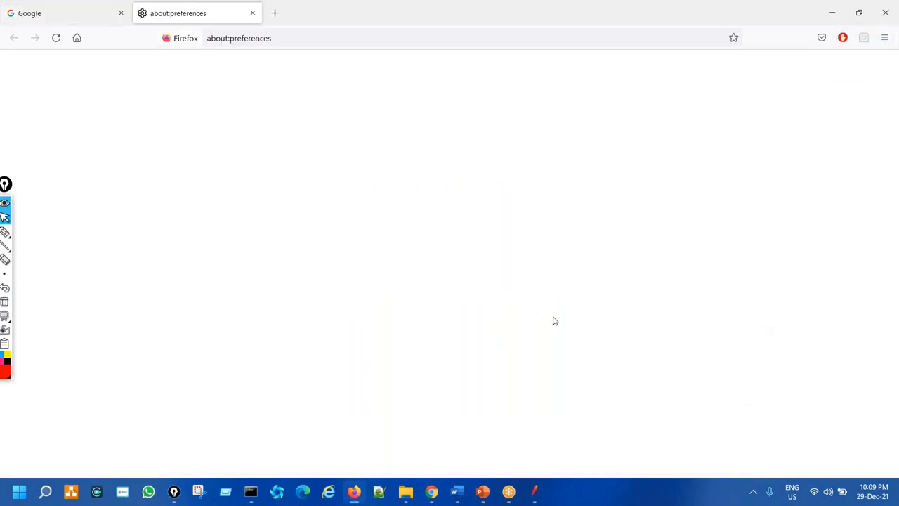
- Search the Firefox settings for "proxy" and open the network connection settings
{"action": "key", "text": "ctrl+shift+p"}
{"action": "mouse_move", "coordinate": [445, 56]}
{"action": "left_mouse_down"}
{"action": "mouse_move", "coordinate": [522, 61]}
{"action": "mouse_move", "coordinate": [469, 49]}
{"action": "left_mouse_up"}
{"action": "key", "text": "Escape"}
{"action": "left_click", "coordinate": [459, 74]}
{"action": "type", "text": "proxy"}
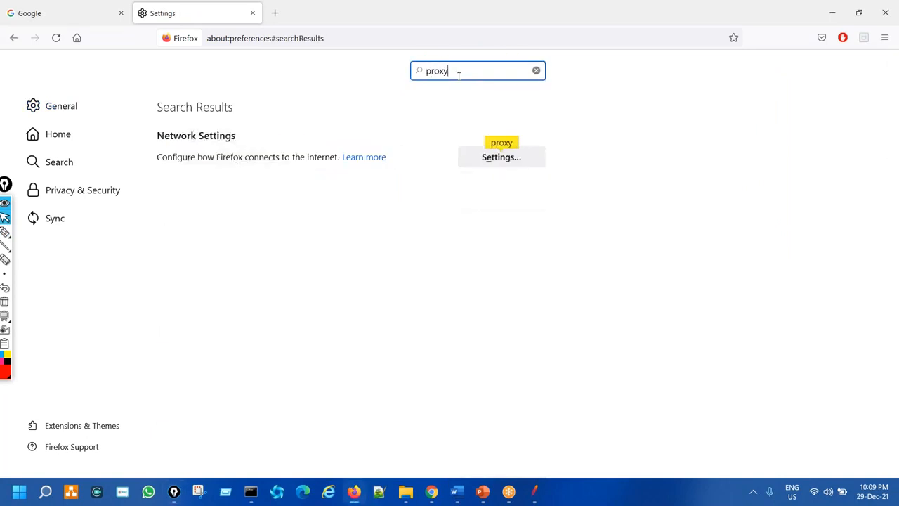
{"action": "left_click", "coordinate": [474, 162]}
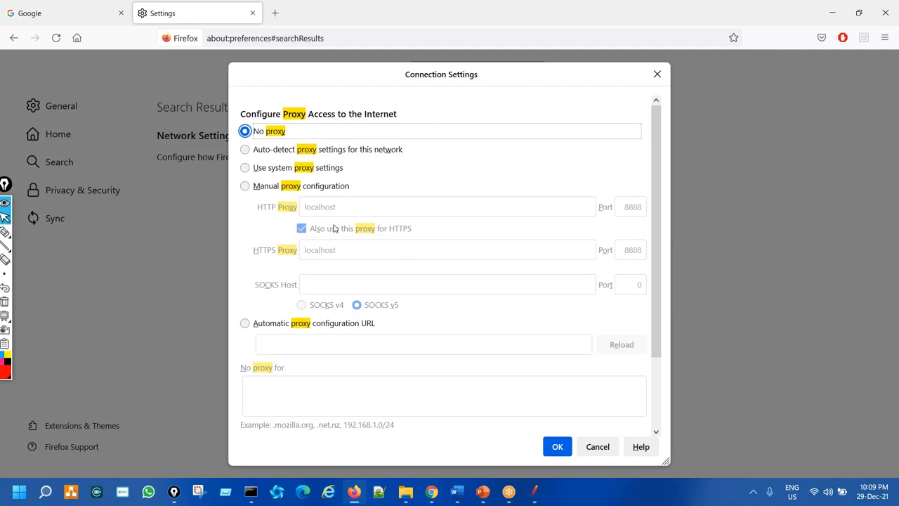
- Clear the manual HTTP proxy host, port and HTTPS sharing option, and set the connection back to No proxy
{"action": "left_click", "coordinate": [245, 186]}
{"action": "left_click_drag", "start_coordinate": [342, 207], "coordinate": [300, 206]}
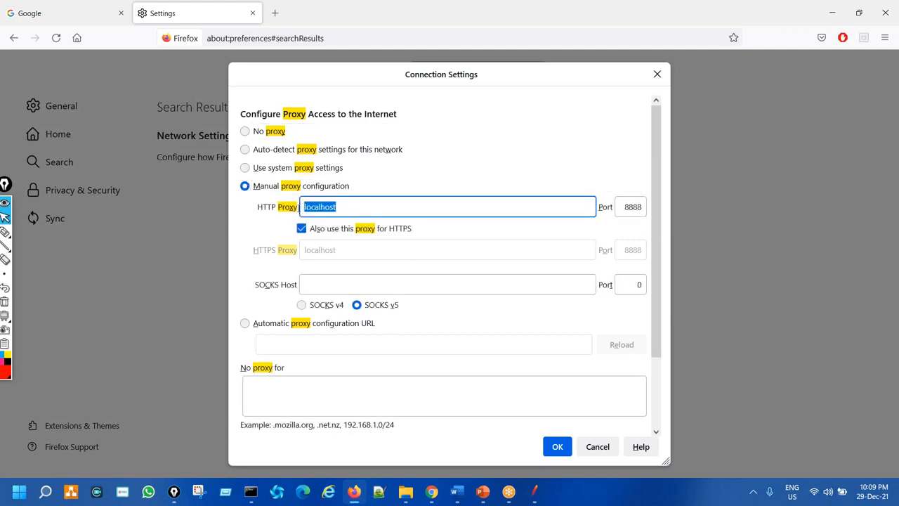
{"action": "key", "text": "BackSpace"}
{"action": "double_click", "coordinate": [632, 207]}
{"action": "type", "text": "0"}
{"action": "left_click", "coordinate": [301, 228]}
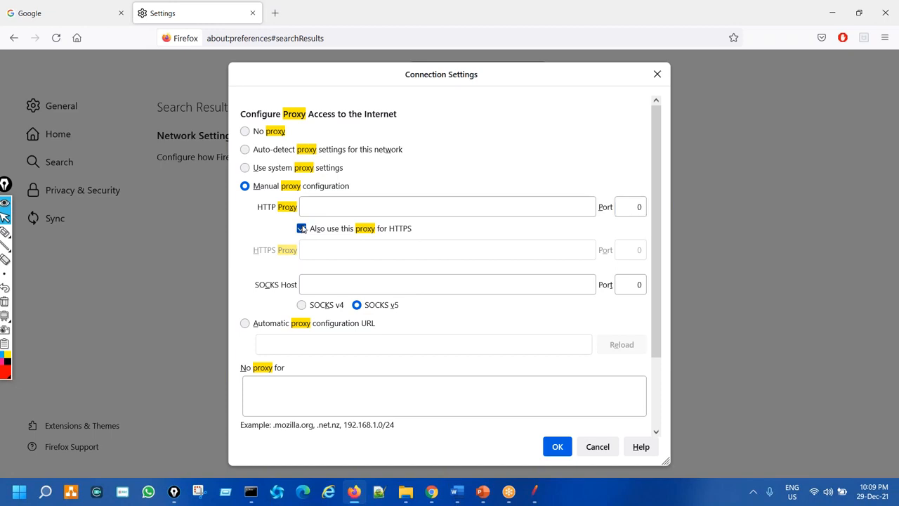
{"action": "left_click", "coordinate": [245, 131]}
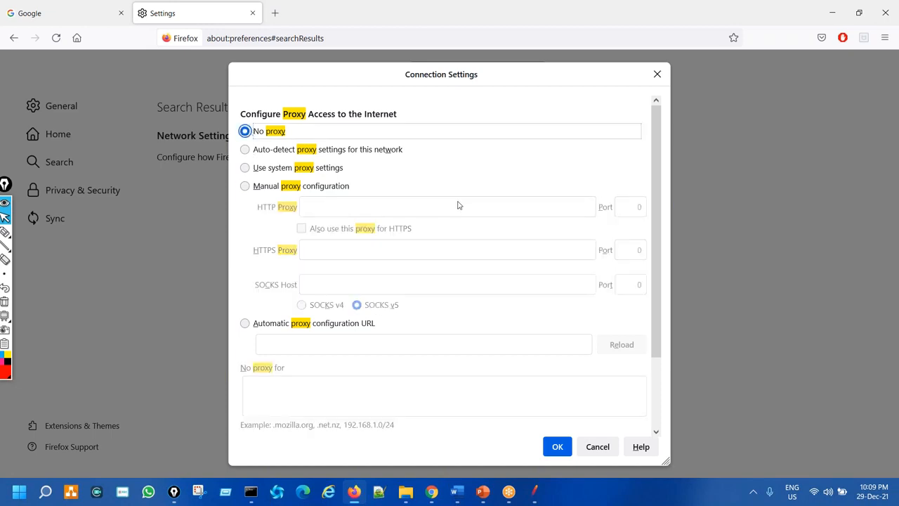
{"action": "left_click", "coordinate": [245, 131]}
- Mark the No proxy and Manual proxy configuration options, and choose manual configuration with localhost as the HTTP proxy
{"action": "mouse_move", "coordinate": [249, 121]}
{"action": "left_mouse_down"}
{"action": "mouse_move", "coordinate": [260, 140]}
{"action": "mouse_move", "coordinate": [262, 120]}
{"action": "left_mouse_up"}
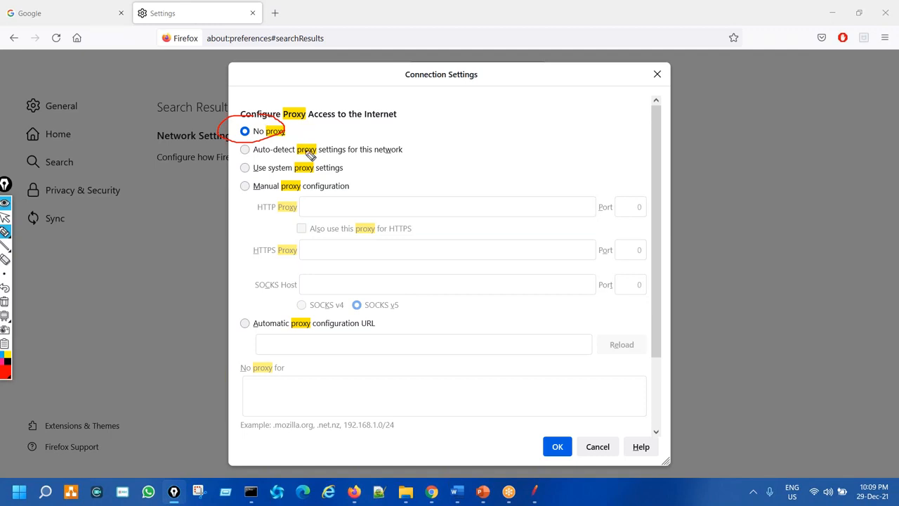
{"action": "mouse_move", "coordinate": [243, 182]}
{"action": "left_mouse_down"}
{"action": "mouse_move", "coordinate": [257, 195]}
{"action": "mouse_move", "coordinate": [244, 179]}
{"action": "left_mouse_up"}
{"action": "left_click", "coordinate": [244, 186]}
{"action": "mouse_move", "coordinate": [349, 199]}
{"action": "left_mouse_down"}
{"action": "mouse_move", "coordinate": [372, 211]}
{"action": "mouse_move", "coordinate": [355, 193]}
{"action": "left_mouse_up"}
{"action": "key", "text": "ctrl+shift+7"}
{"action": "key", "text": "ctrl+shift+2"}
{"action": "left_click", "coordinate": [342, 216]}
{"action": "type", "text": "localhost"}
- Set the HTTP proxy port to 8888 and circle the port value with the pen
{"action": "key", "text": "ctrl+shift+1"}
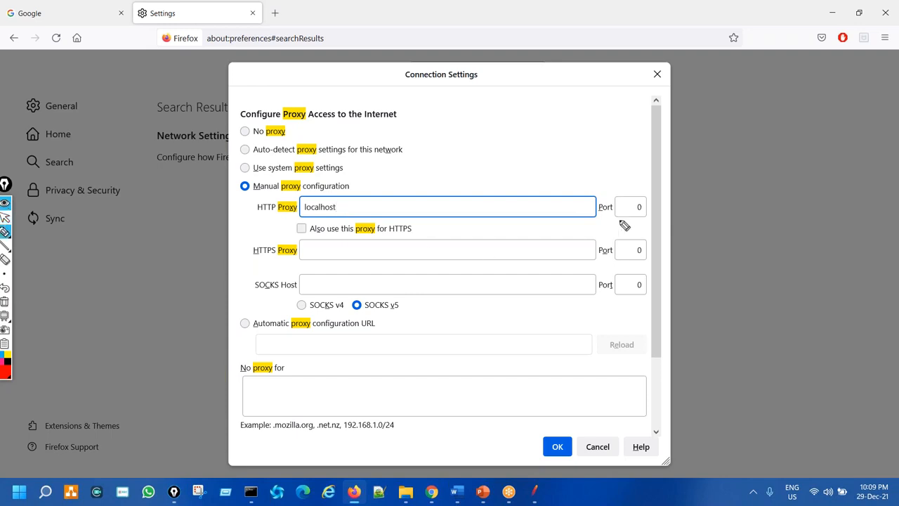
{"action": "mouse_move", "coordinate": [639, 201]}
{"action": "left_mouse_down"}
{"action": "mouse_move", "coordinate": [656, 225]}
{"action": "mouse_move", "coordinate": [634, 202]}
{"action": "left_mouse_up"}
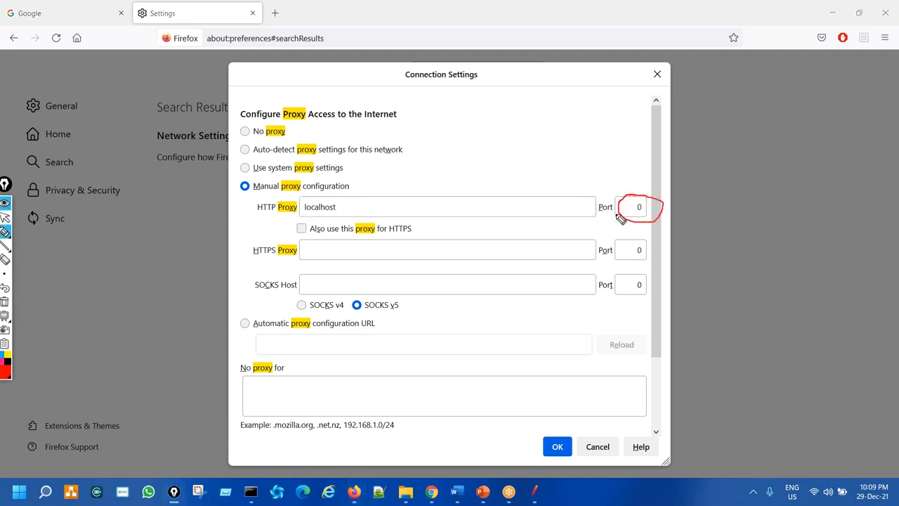
{"action": "key", "text": "ctrl+shift+7"}
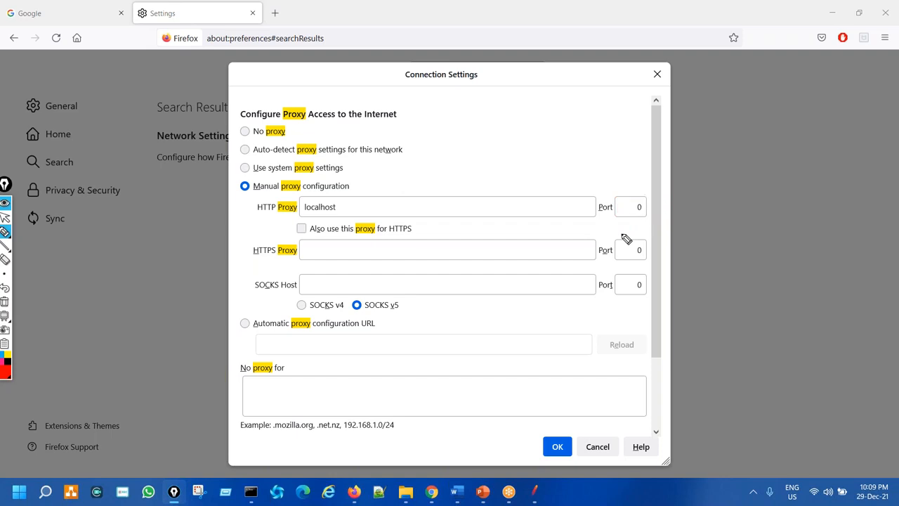
{"action": "key", "text": "ctrl+shift+2"}
{"action": "double_click", "coordinate": [637, 207]}
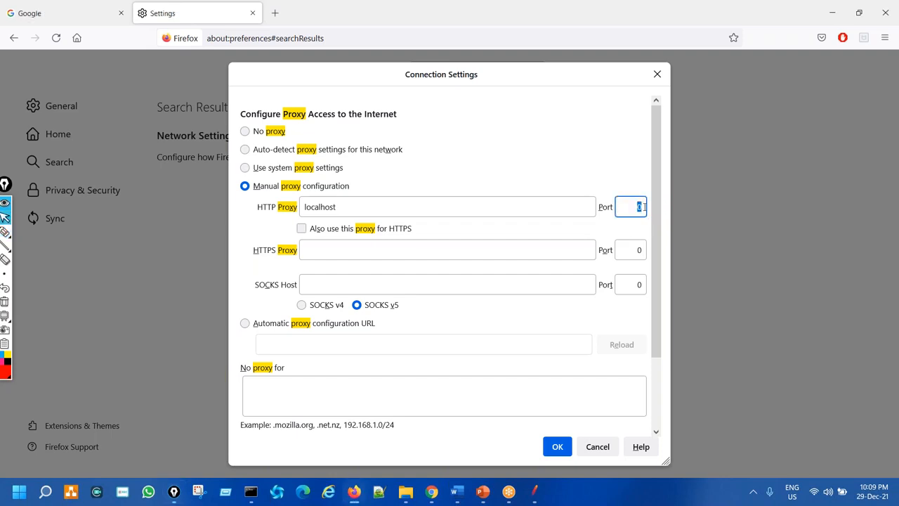
{"action": "key", "text": "ctrl+shift+3"}
{"action": "mouse_move", "coordinate": [640, 197]}
{"action": "left_mouse_down"}
{"action": "mouse_move", "coordinate": [621, 203]}
{"action": "mouse_move", "coordinate": [629, 184]}
{"action": "left_mouse_up"}
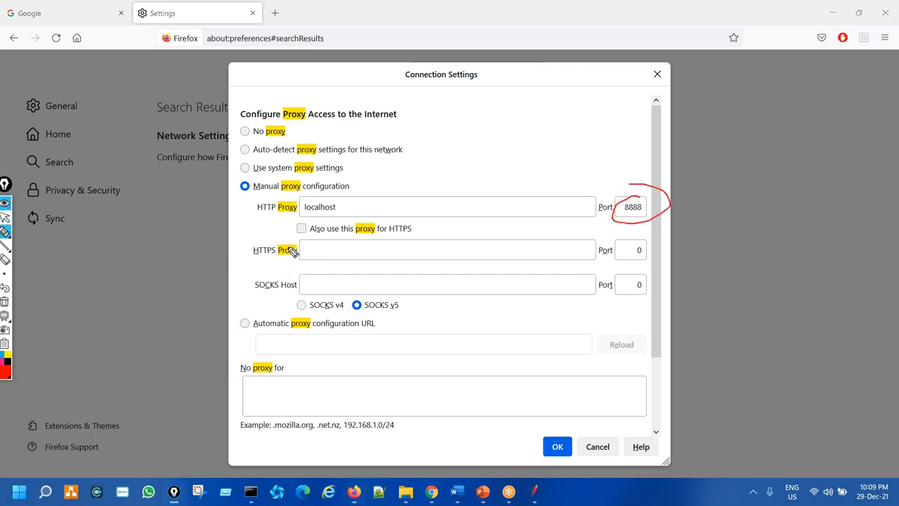
- Mark the option to also use this proxy for HTTPS, clear the annotation, and enable the option
{"action": "mouse_move", "coordinate": [302, 217]}
{"action": "left_mouse_down"}
{"action": "mouse_move", "coordinate": [284, 236]}
{"action": "mouse_move", "coordinate": [327, 211]}
{"action": "left_mouse_up"}
{"action": "key", "text": "ctrl+shift+7"}
{"action": "key", "text": "ctrl+shift+2"}
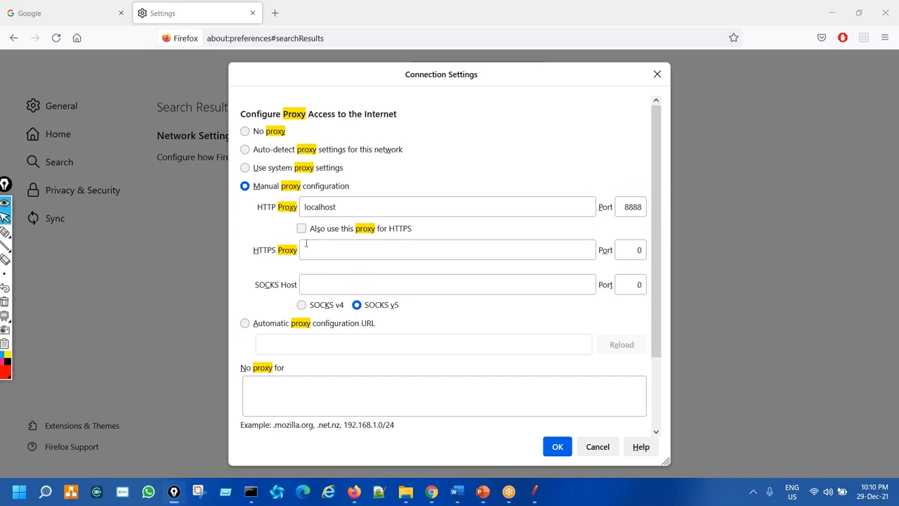
{"action": "left_click", "coordinate": [302, 229]}
- Circle the manual proxy option, host, port, HTTPS option and OK with the pen, and save the connection settings
{"action": "key", "text": "ctrl+shift+3"}
{"action": "mouse_move", "coordinate": [242, 181]}
{"action": "left_mouse_down"}
{"action": "mouse_move", "coordinate": [230, 199]}
{"action": "mouse_move", "coordinate": [261, 170]}
{"action": "left_mouse_up"}
{"action": "mouse_move", "coordinate": [288, 205]}
{"action": "left_mouse_down"}
{"action": "mouse_move", "coordinate": [373, 209]}
{"action": "mouse_move", "coordinate": [351, 186]}
{"action": "left_mouse_up"}
{"action": "mouse_move", "coordinate": [634, 194]}
{"action": "left_mouse_down"}
{"action": "mouse_move", "coordinate": [648, 225]}
{"action": "mouse_move", "coordinate": [636, 191]}
{"action": "left_mouse_up"}
{"action": "left_click_drag", "start_coordinate": [270, 230], "coordinate": [327, 220]}
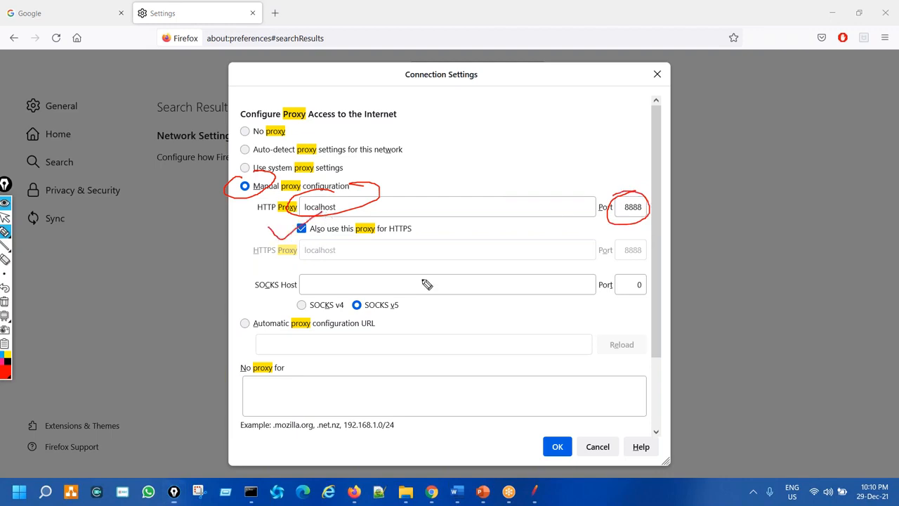
{"action": "mouse_move", "coordinate": [559, 424]}
{"action": "left_mouse_down"}
{"action": "mouse_move", "coordinate": [539, 474]}
{"action": "mouse_move", "coordinate": [565, 430]}
{"action": "left_mouse_up"}
{"action": "key", "text": "ctrl+shift+7"}
{"action": "key", "text": "ctrl+shift+1"}
{"action": "left_click", "coordinate": [557, 446]}
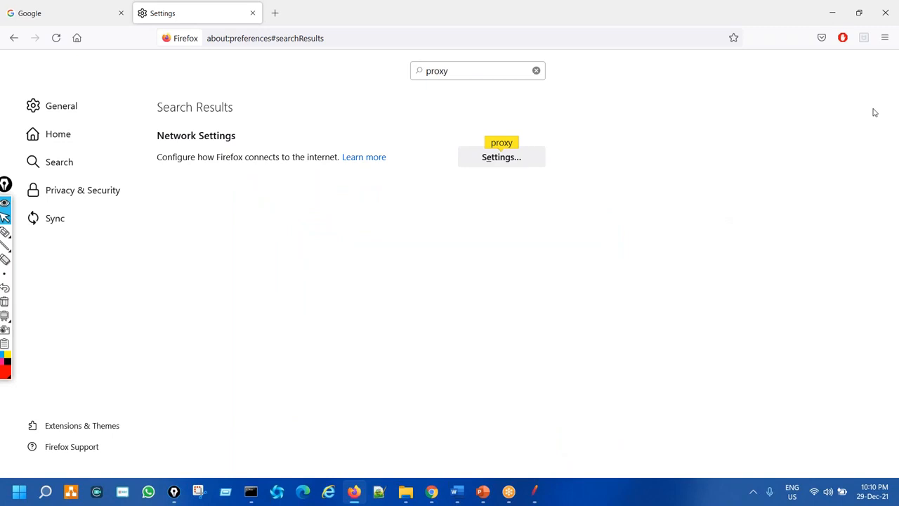
- Open a new private Firefox window, and switch to JMeter to show the HTTP(S) Test Script Recorder
{"action": "left_click", "coordinate": [884, 40]}
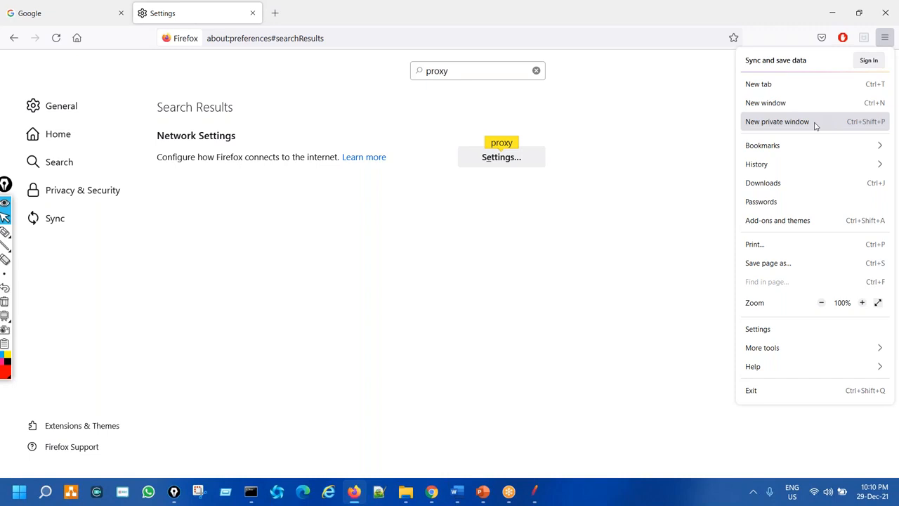
{"action": "left_click", "coordinate": [769, 123]}
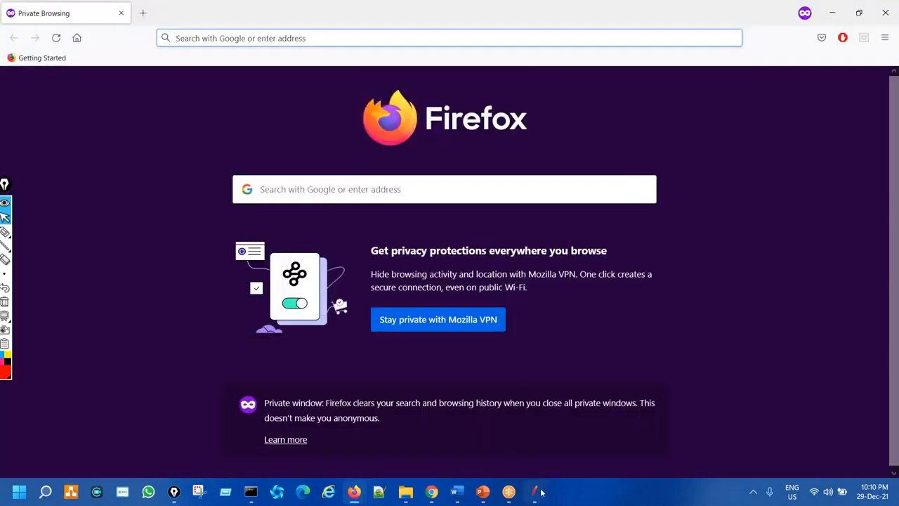
{"action": "left_click", "coordinate": [539, 492]}
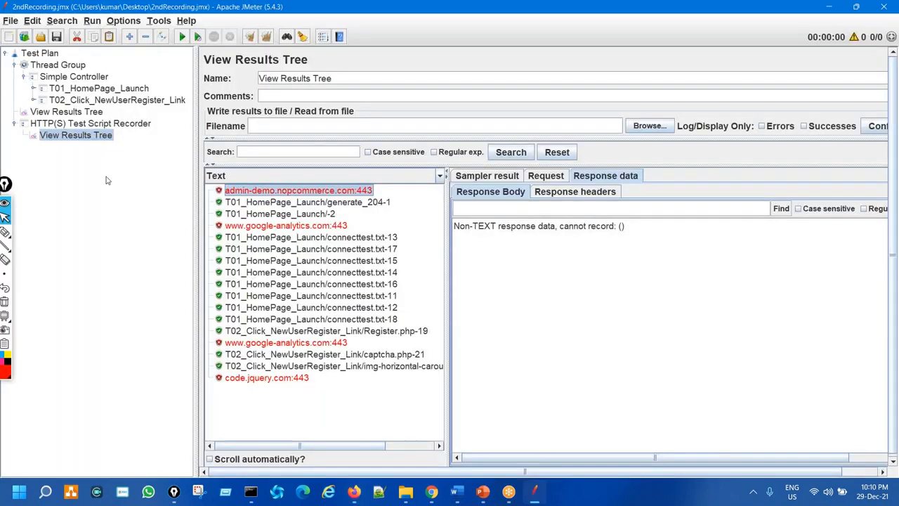
{"action": "left_click", "coordinate": [120, 124]}
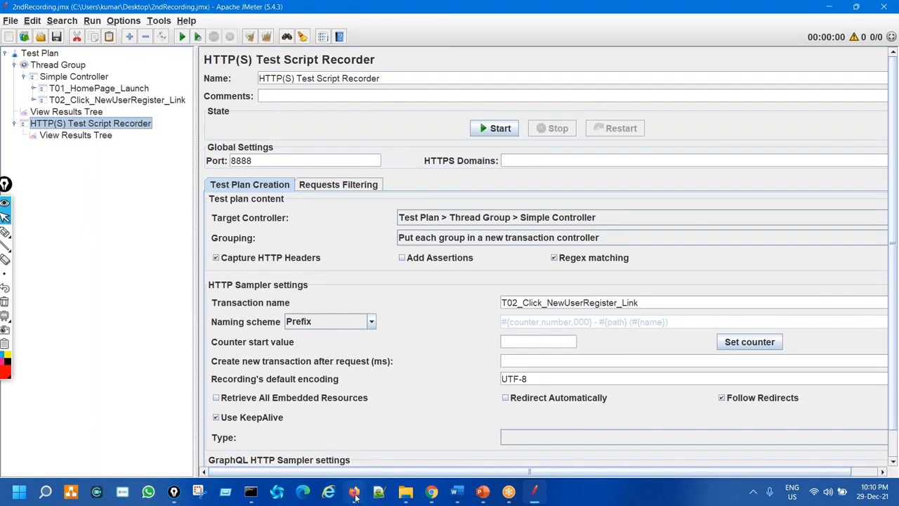
- Switch back to the Firefox settings window, set the connection to No proxy, and save it
{"action": "left_click", "coordinate": [263, 443]}
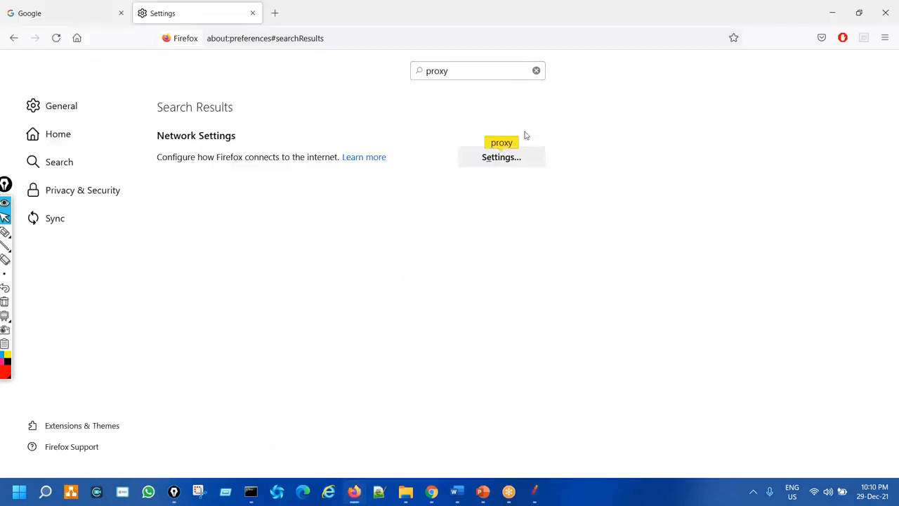
{"action": "left_click", "coordinate": [469, 70]}
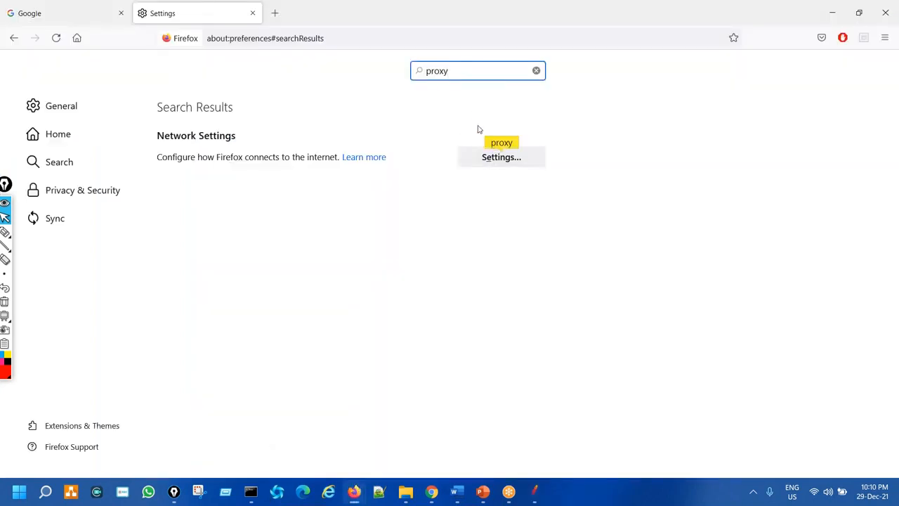
{"action": "left_click", "coordinate": [500, 157]}
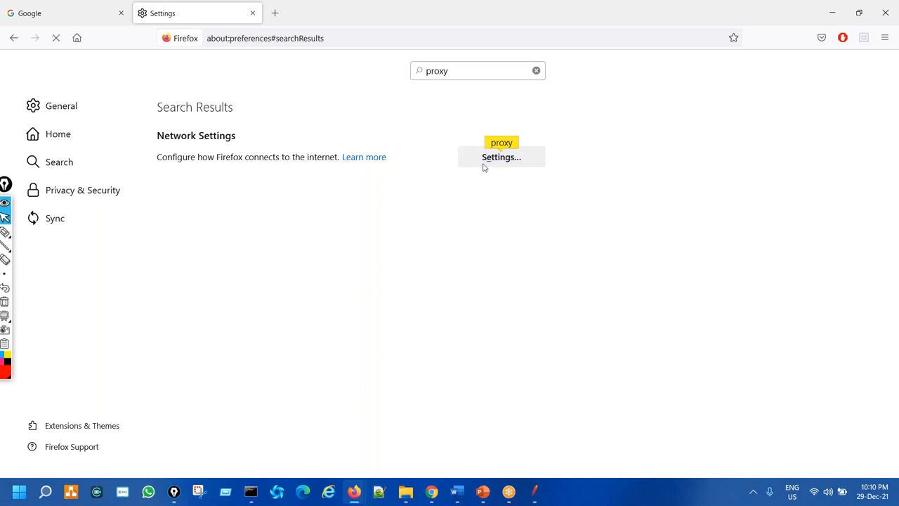
{"action": "left_click", "coordinate": [244, 131]}
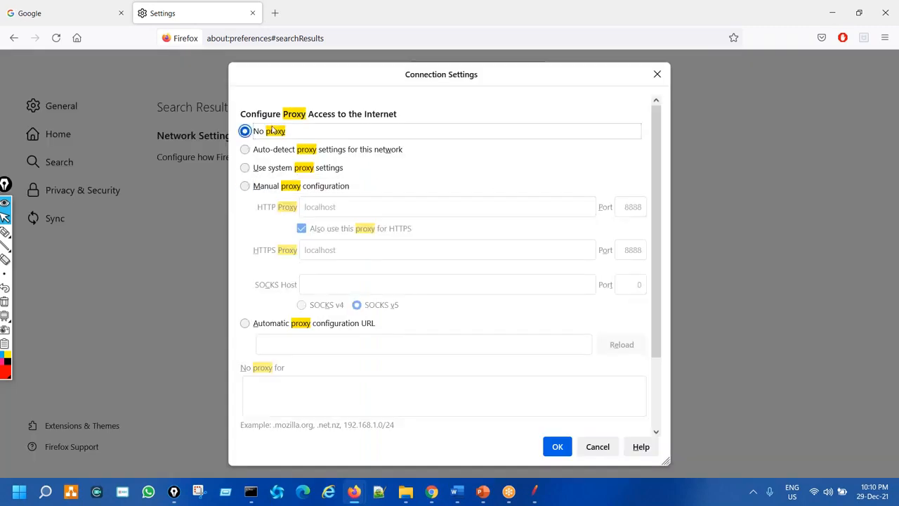
{"action": "left_click", "coordinate": [557, 446]}
- Switch to Microsoft Edge, decline the Chrome recommendation on the Google page, and open the Edge settings
{"action": "left_click", "coordinate": [330, 491]}
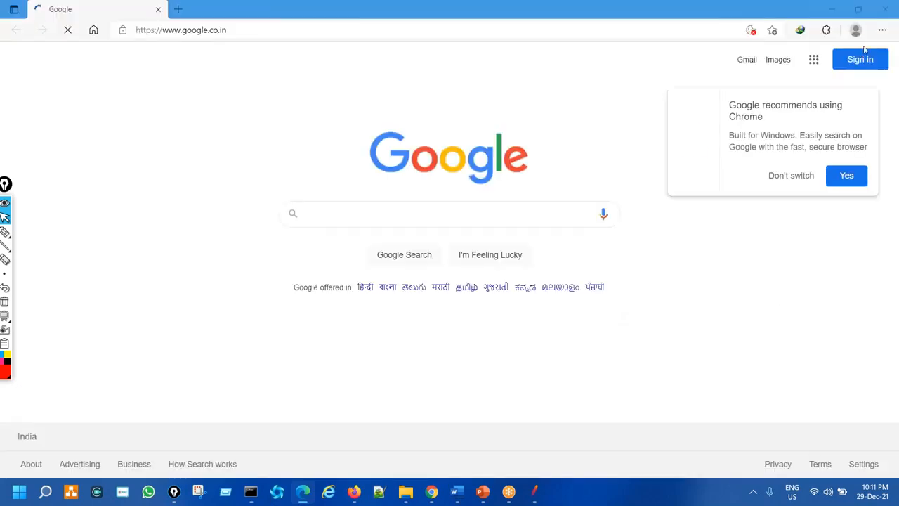
{"action": "left_click", "coordinate": [794, 175]}
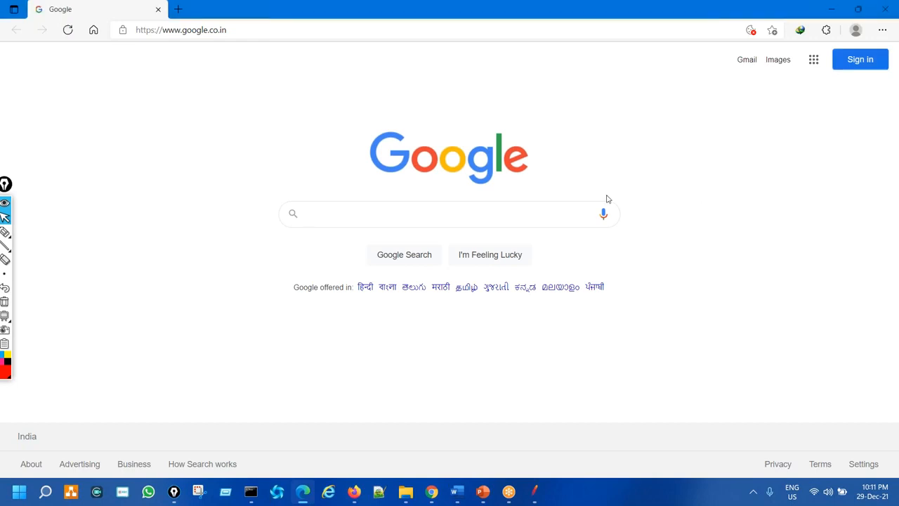
{"action": "left_click", "coordinate": [882, 30]}
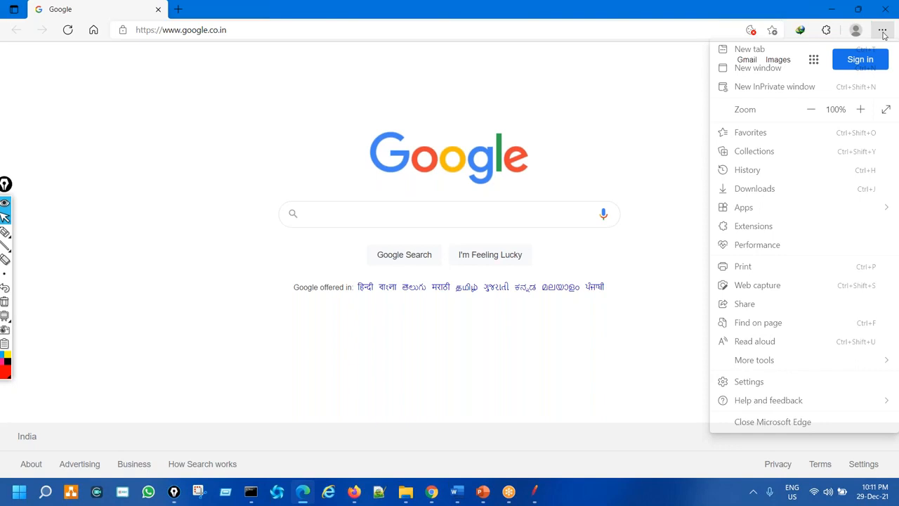
{"action": "left_click", "coordinate": [680, 135]}
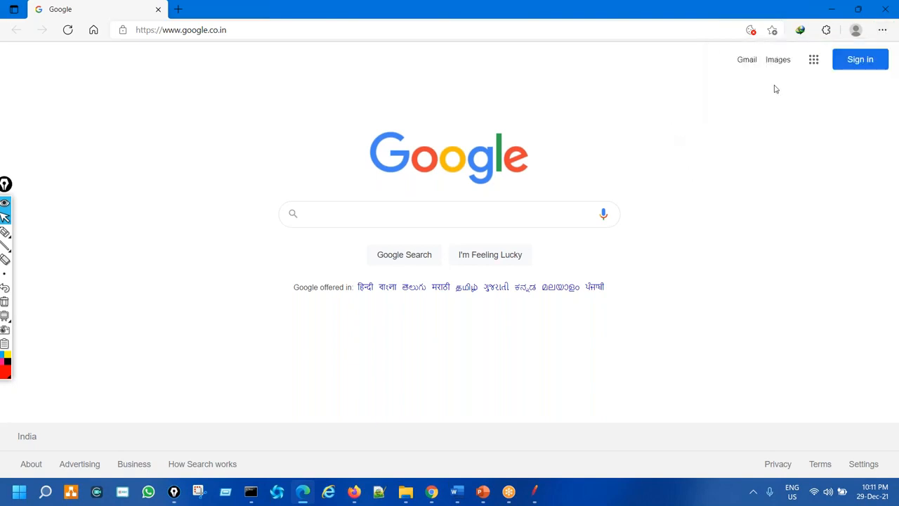
{"action": "left_click", "coordinate": [882, 29]}
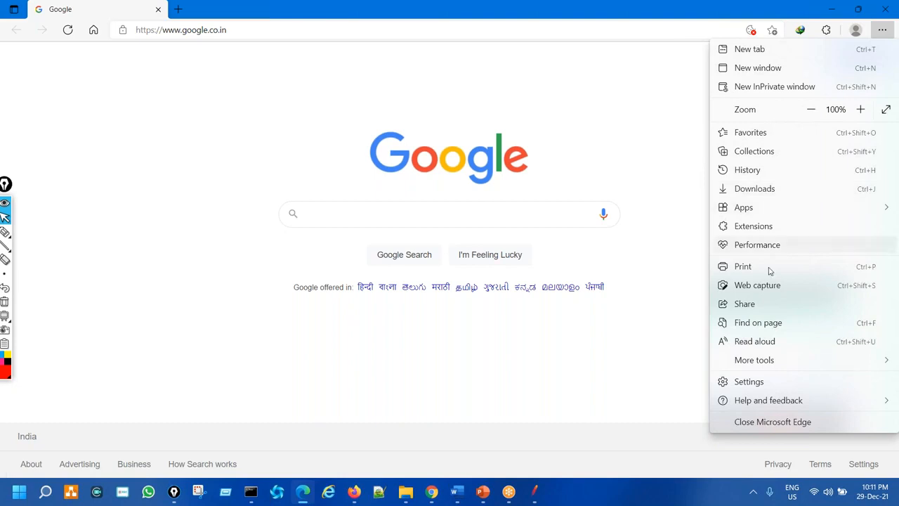
{"action": "left_click", "coordinate": [761, 389]}
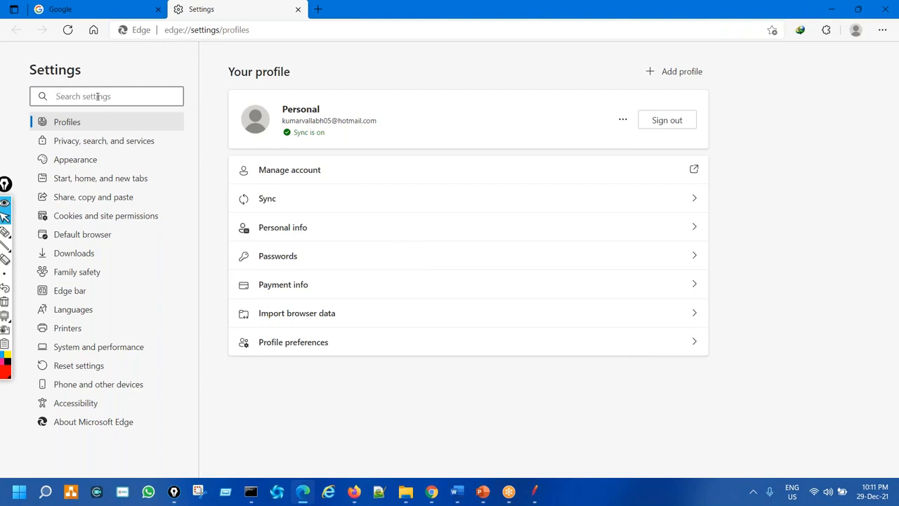
- Search the Edge settings for "proxy", review the computer's proxy settings they lead to, and close the windows
{"action": "type", "text": "p"}
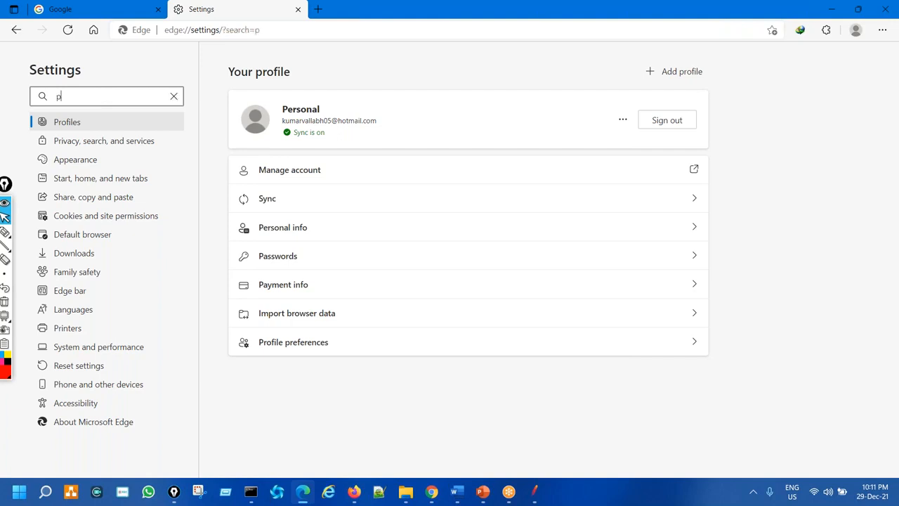
{"action": "type", "text": "roxy"}
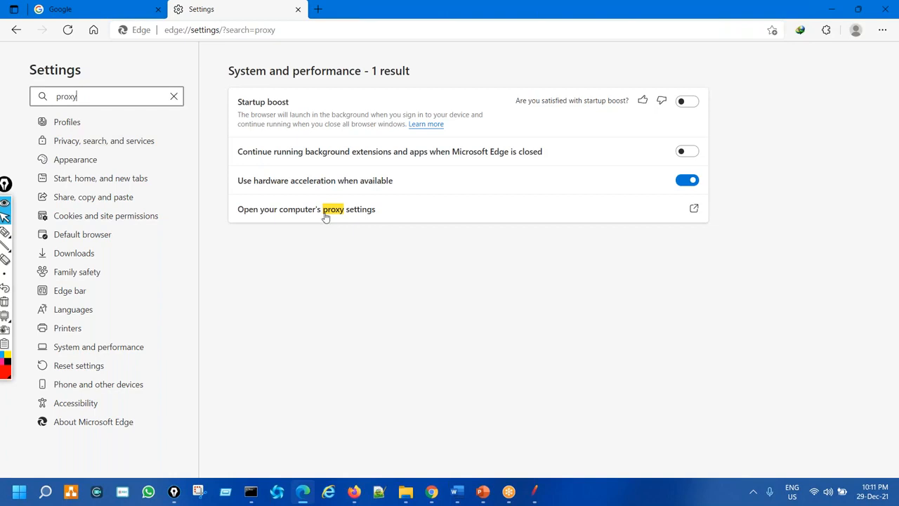
{"action": "left_click", "coordinate": [302, 212]}
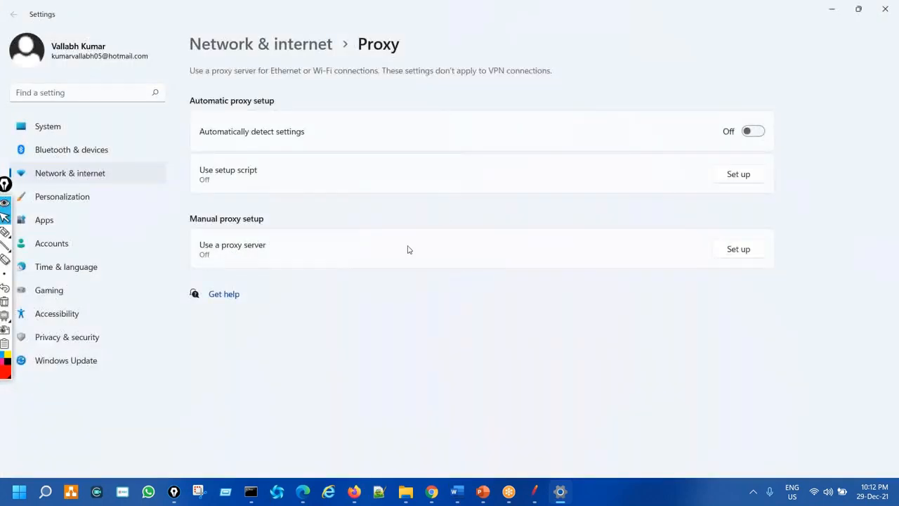
{"action": "left_click", "coordinate": [885, 8]}
{"action": "left_click", "coordinate": [886, 11]}
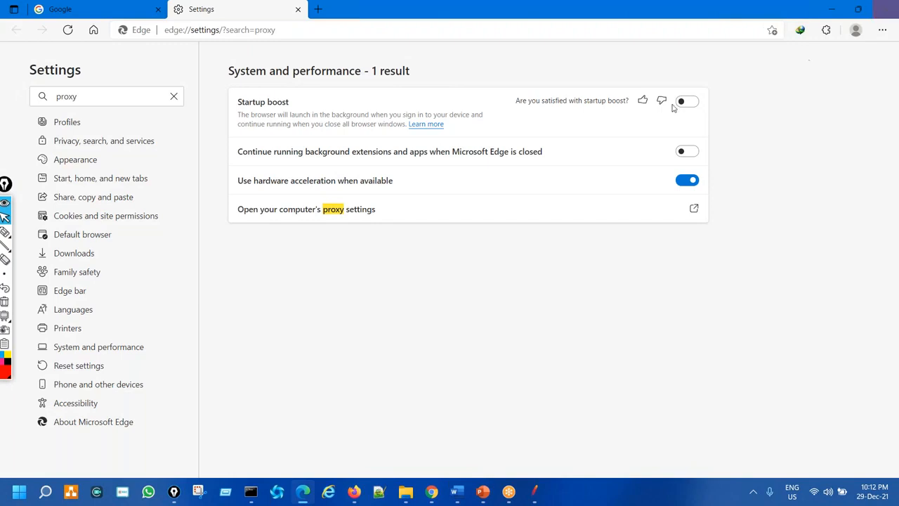
- Launch Internet Explorer twice and decline the Chrome and Google search recommendations on the Google pages that open
{"action": "left_click", "coordinate": [328, 491]}
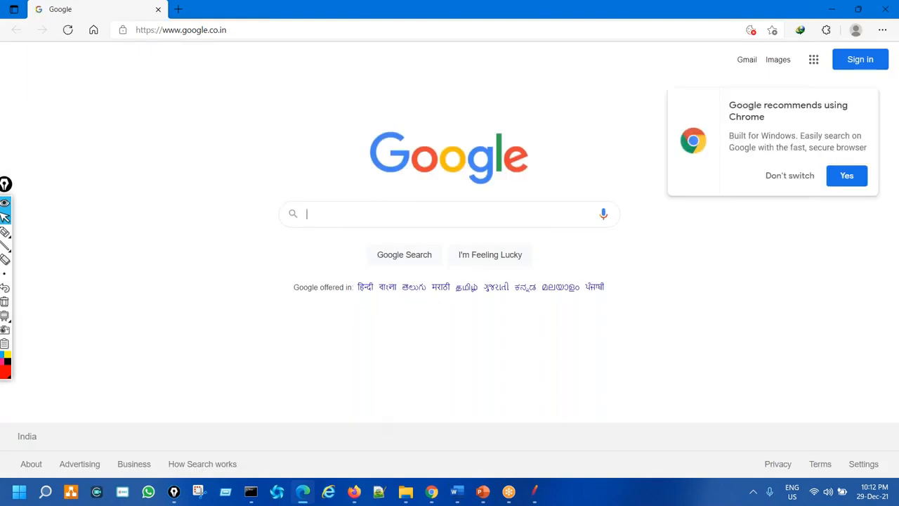
{"action": "left_click", "coordinate": [801, 181]}
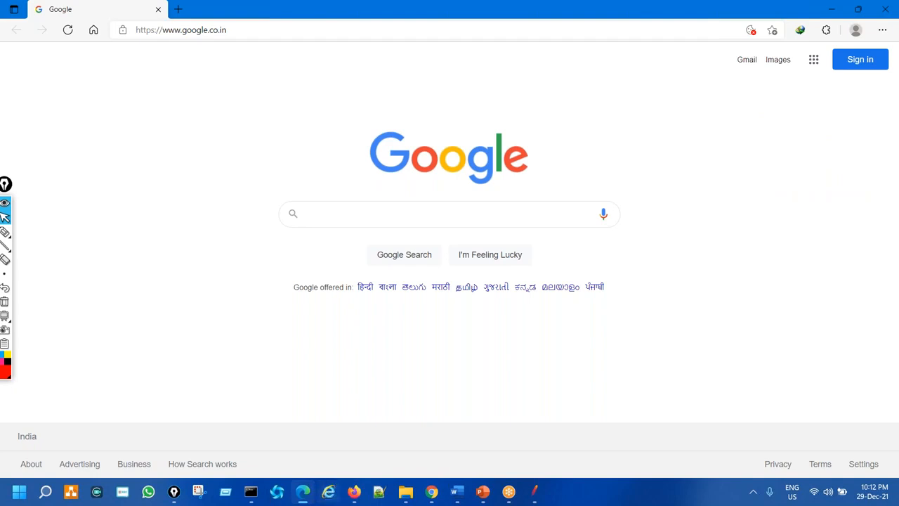
{"action": "left_click", "coordinate": [329, 495]}
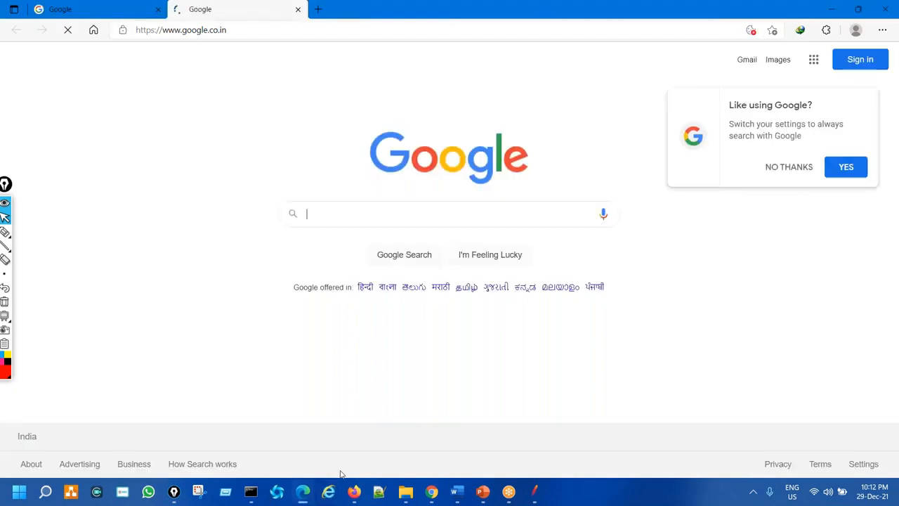
{"action": "left_click", "coordinate": [793, 167]}
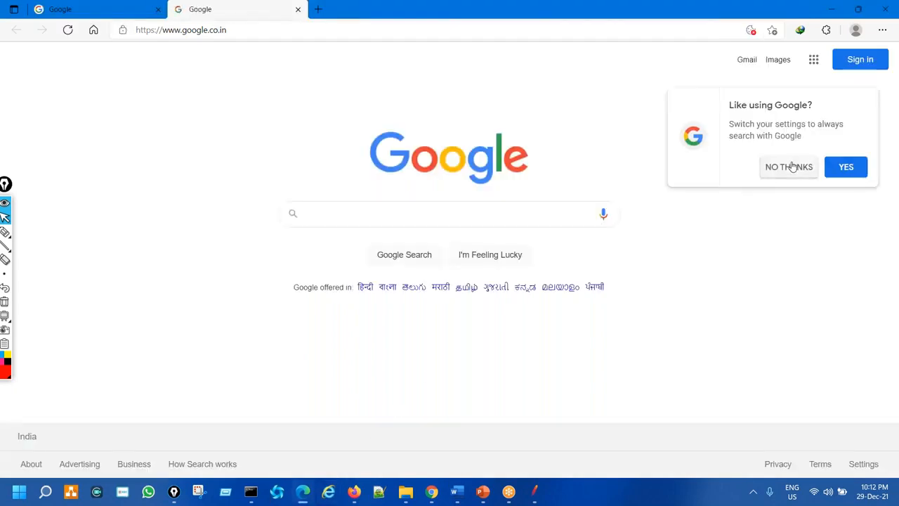
{"action": "left_click", "coordinate": [45, 492]}
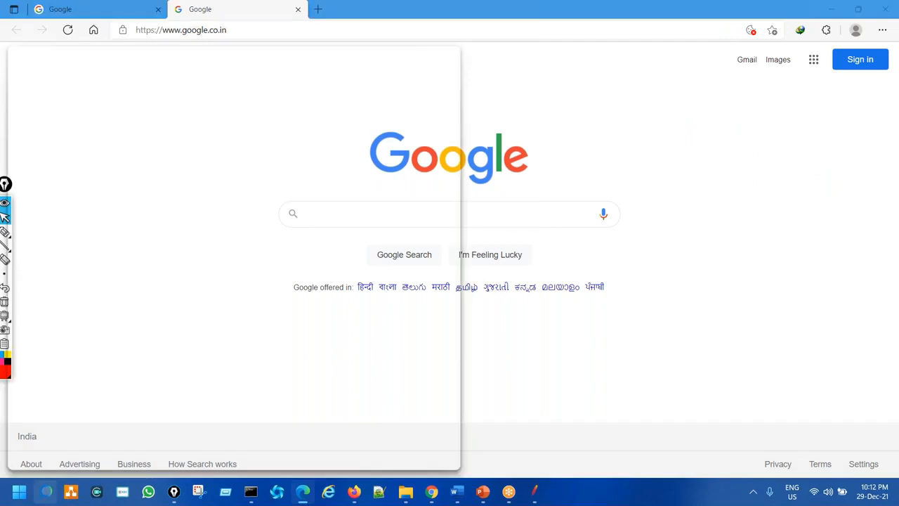
{"action": "mouse_move", "coordinate": [50, 500]}
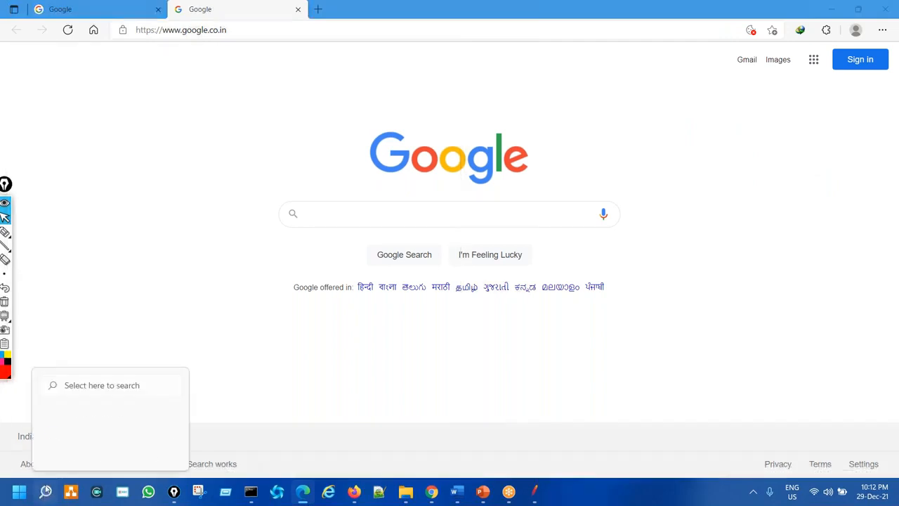
{"action": "left_click", "coordinate": [46, 493]}
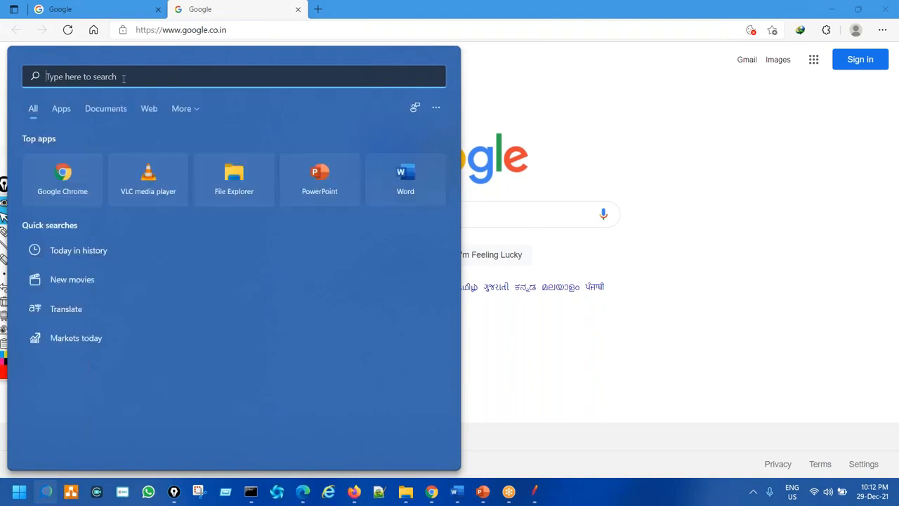
{"action": "type", "text": "inter"}
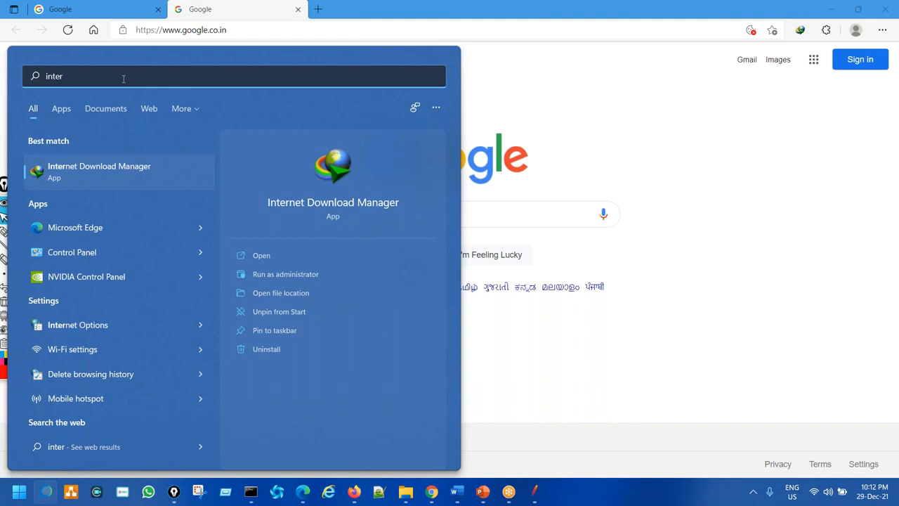
{"action": "left_click", "coordinate": [572, 76]}
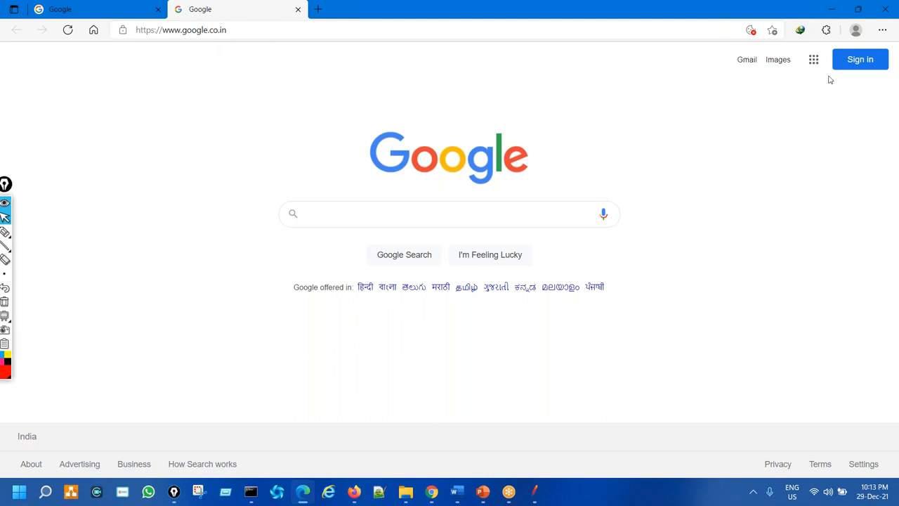
{"action": "left_click", "coordinate": [883, 30]}
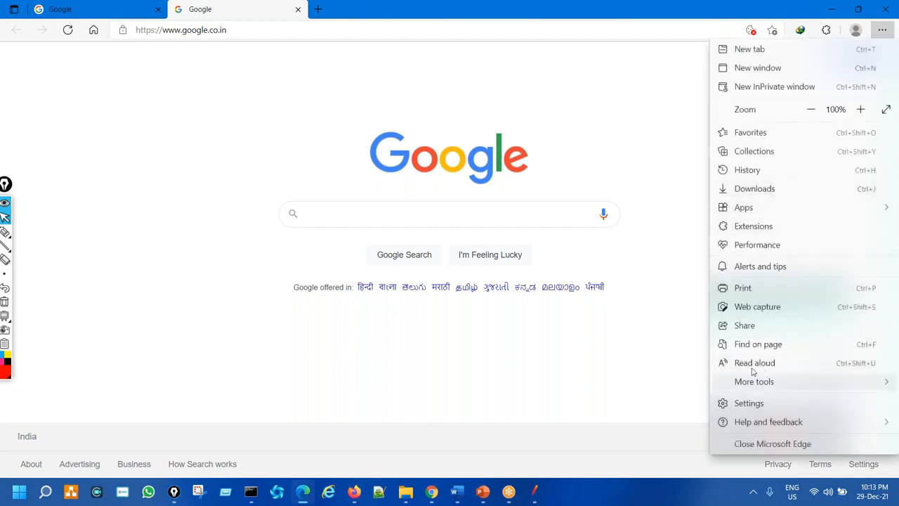
{"action": "left_click", "coordinate": [675, 167]}
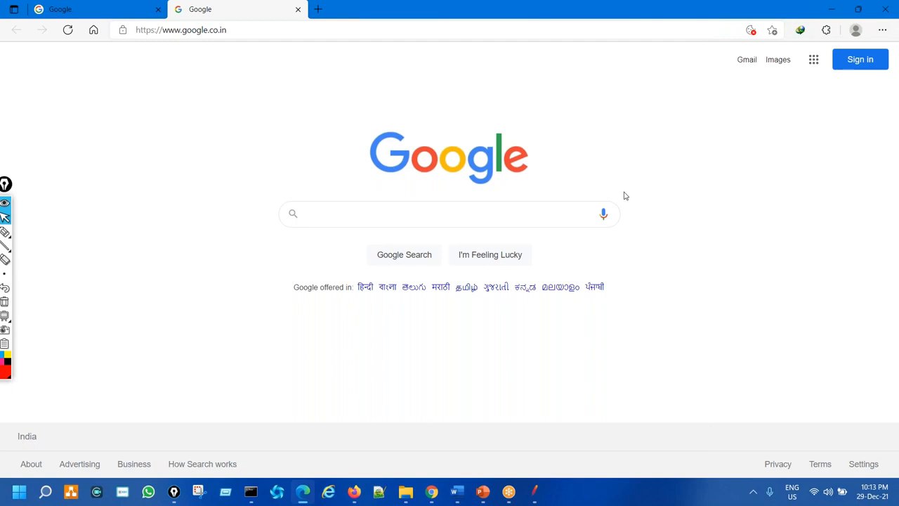
{"action": "left_click", "coordinate": [45, 490]}
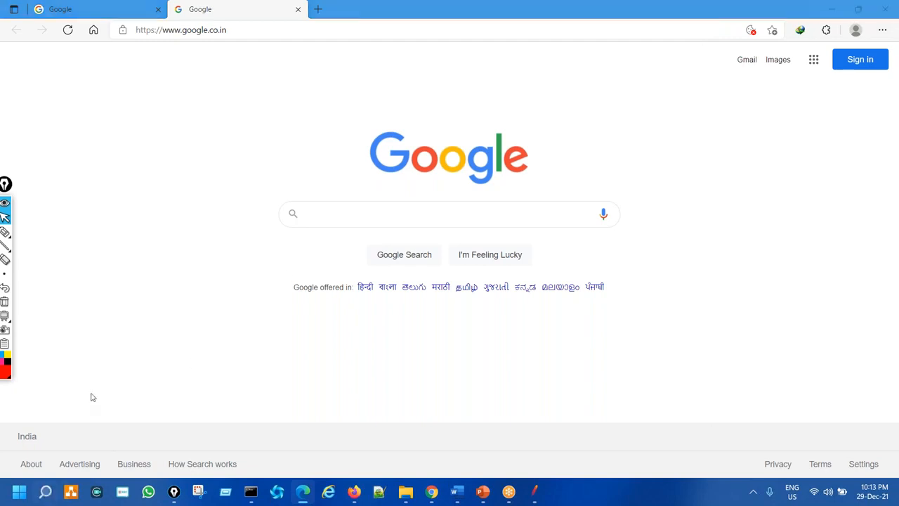
{"action": "left_click", "coordinate": [48, 492]}
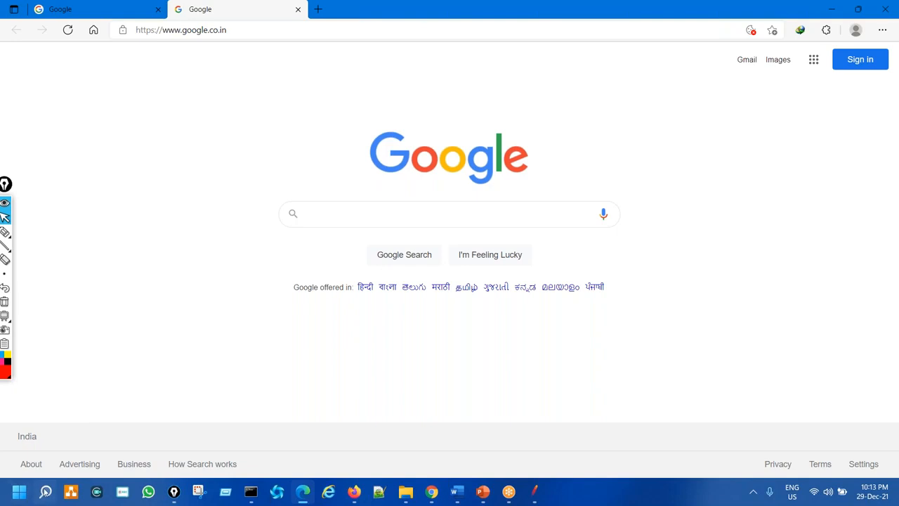
{"action": "mouse_move", "coordinate": [45, 491]}
{"action": "left_click", "coordinate": [45, 493]}
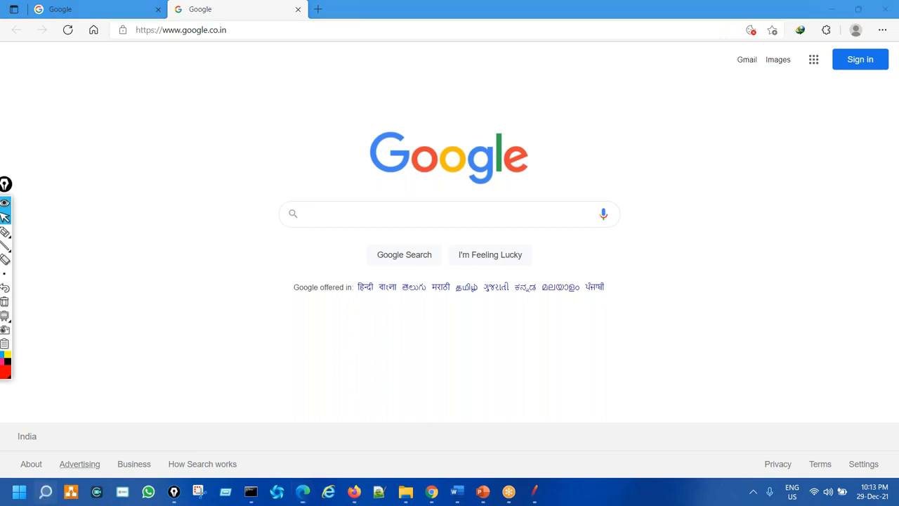
{"action": "left_click", "coordinate": [114, 395]}
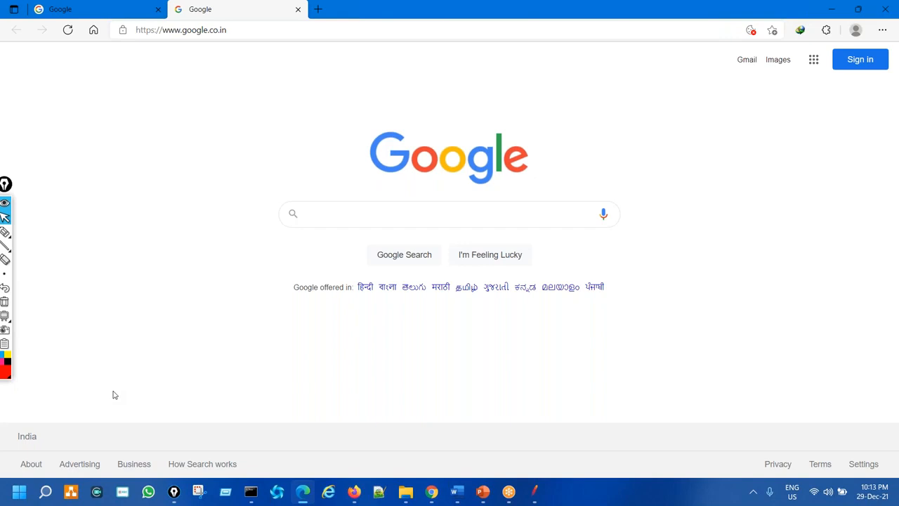
- Close the Edge window and minimise the Firefox window to bring JMeter to the front
{"action": "left_click", "coordinate": [892, 13]}
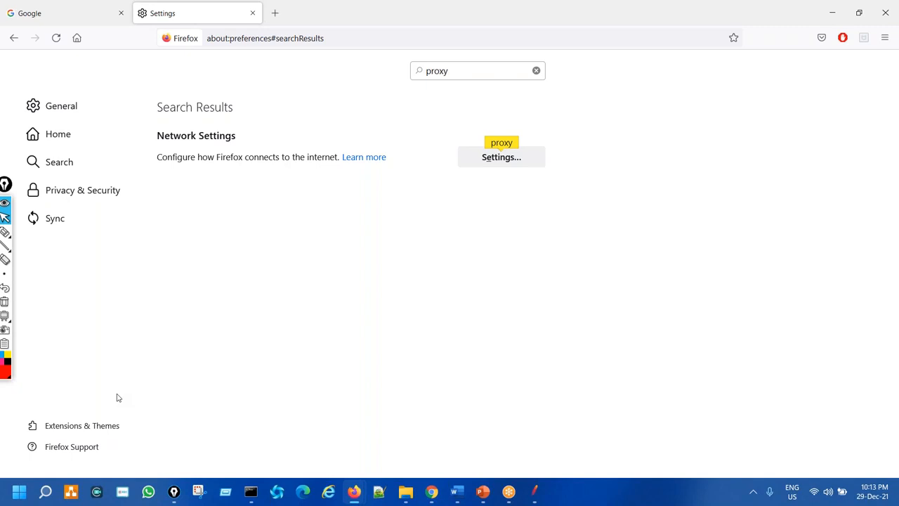
{"action": "left_click", "coordinate": [838, 22]}
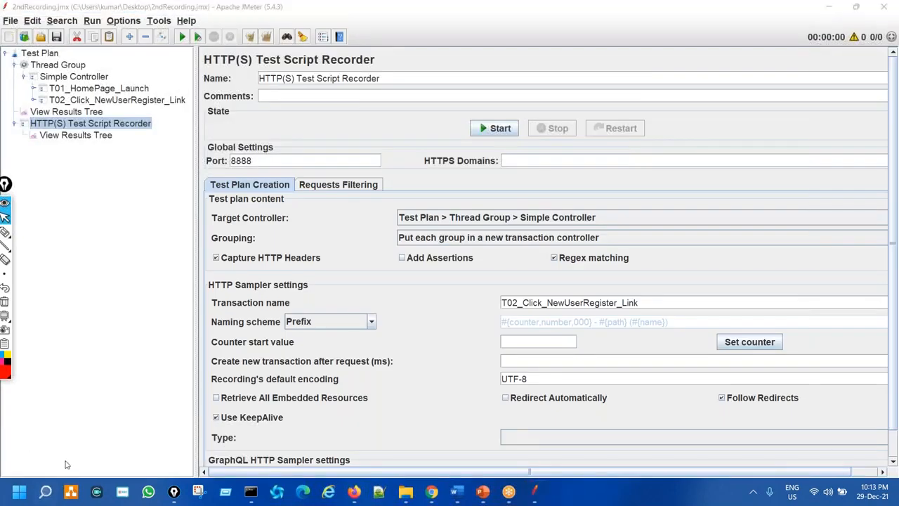
{"action": "left_click", "coordinate": [66, 465]}
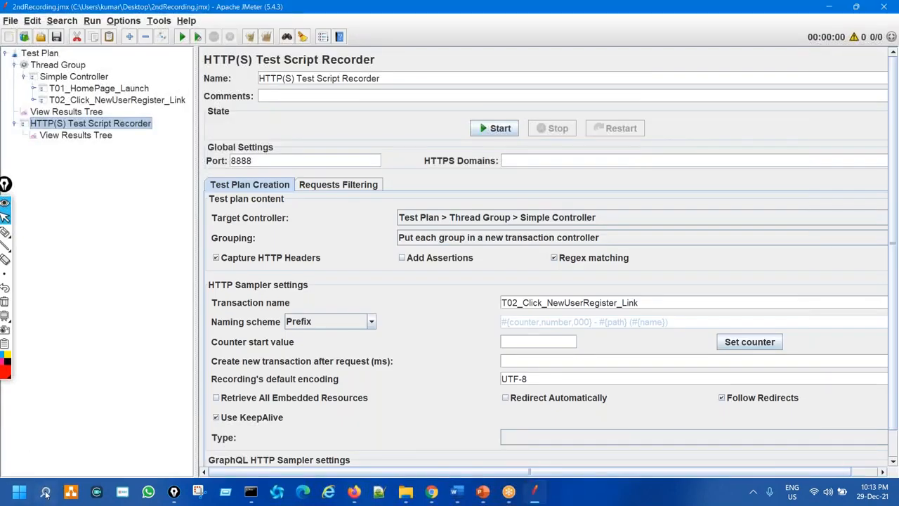
- Search Windows for "inter", open Internet Options, and move the Internet Properties dialog to the middle of the screen
{"action": "left_click", "coordinate": [46, 493]}
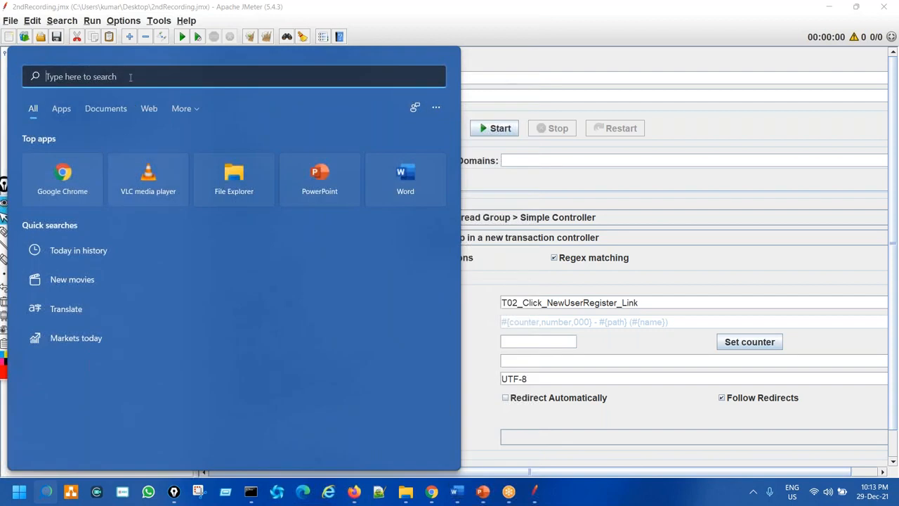
{"action": "type", "text": "inter"}
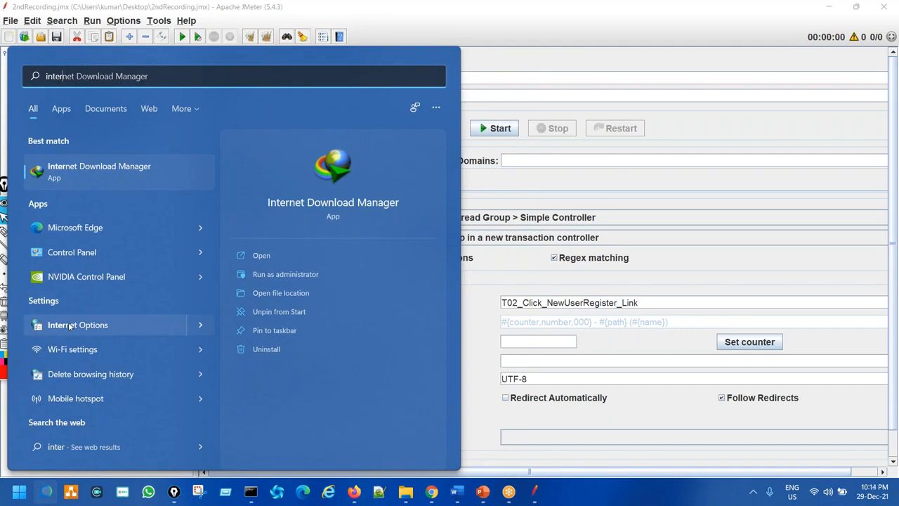
{"action": "left_click", "coordinate": [202, 326]}
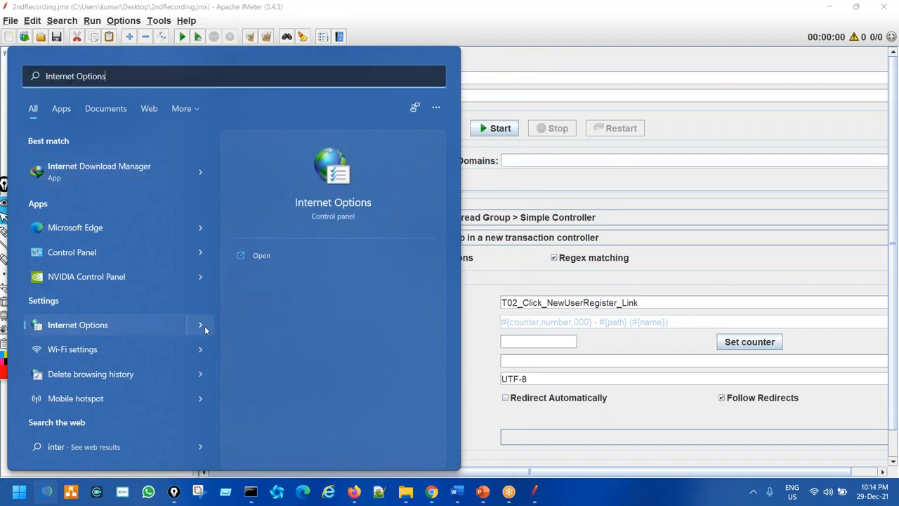
{"action": "left_click", "coordinate": [180, 326]}
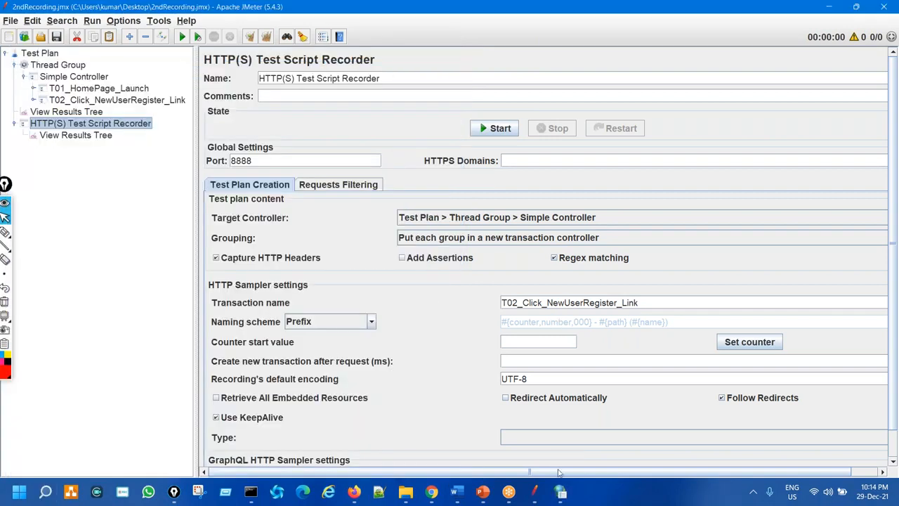
{"action": "left_click", "coordinate": [560, 493]}
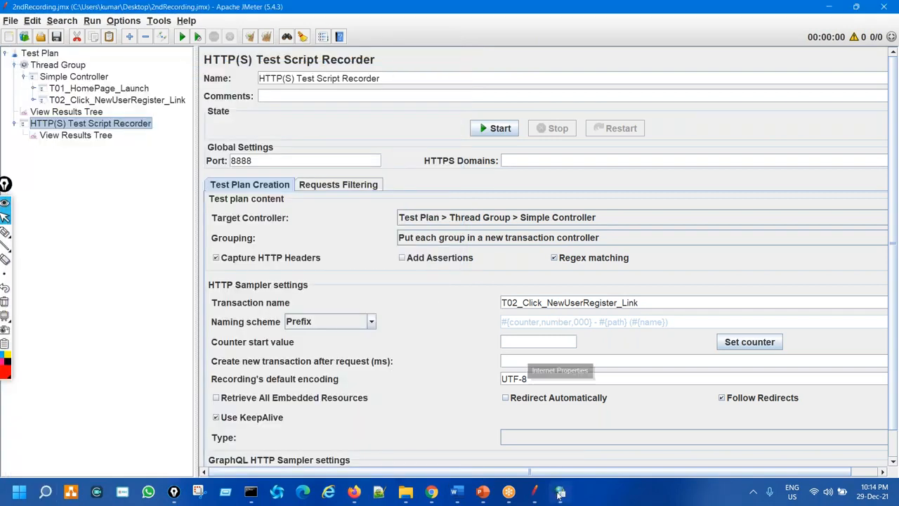
{"action": "left_click_drag", "start_coordinate": [167, 56], "coordinate": [508, 114]}
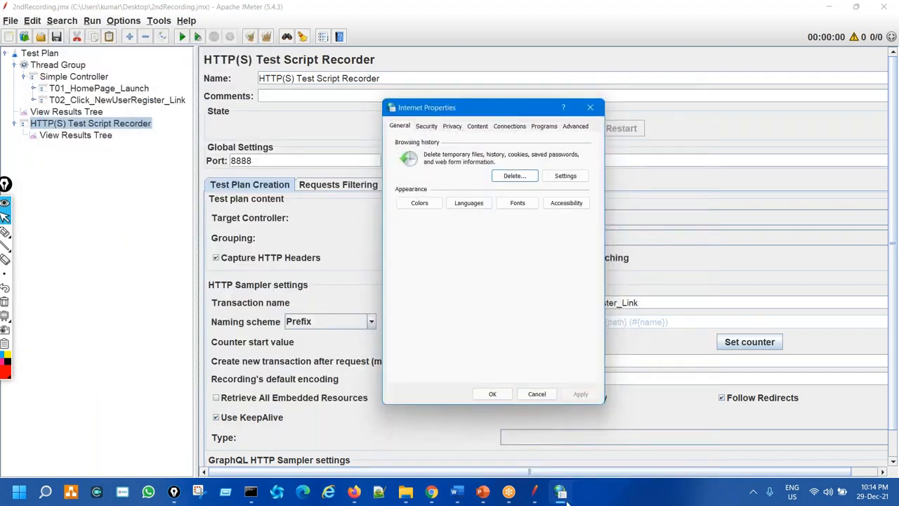
- Mark the Internet Properties dialog and its Connections section with the annotation pen, and clear all the ink
{"action": "right_click", "coordinate": [565, 499]}
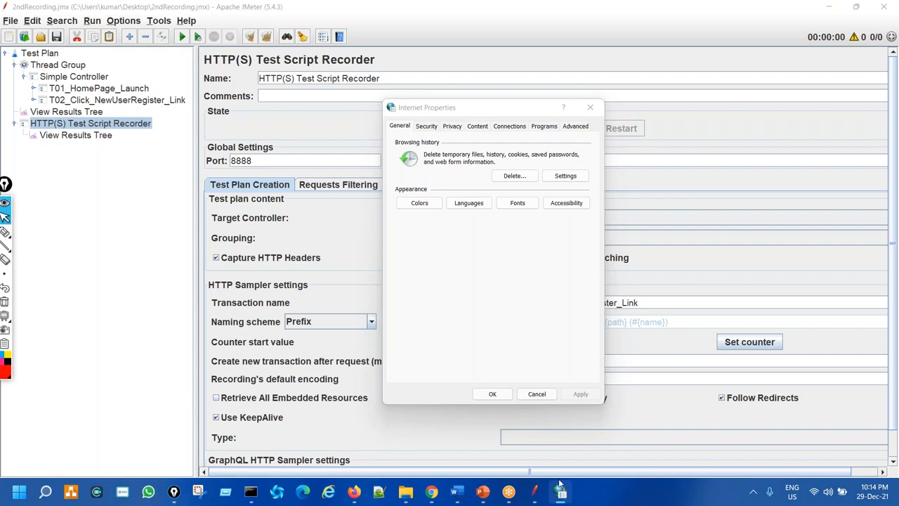
{"action": "left_click", "coordinate": [468, 279]}
{"action": "left_click", "coordinate": [19, 231]}
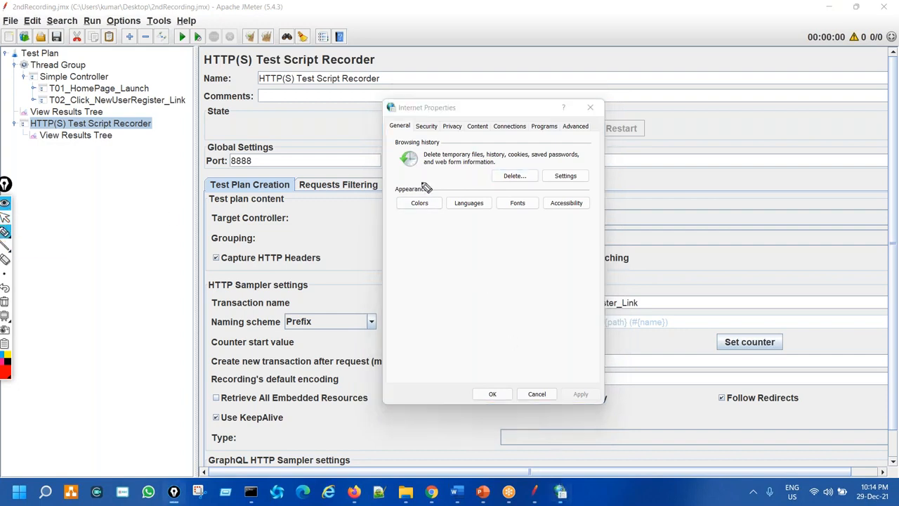
{"action": "left_click_drag", "start_coordinate": [441, 107], "coordinate": [406, 115]}
{"action": "left_click_drag", "start_coordinate": [871, 16], "coordinate": [883, 31]}
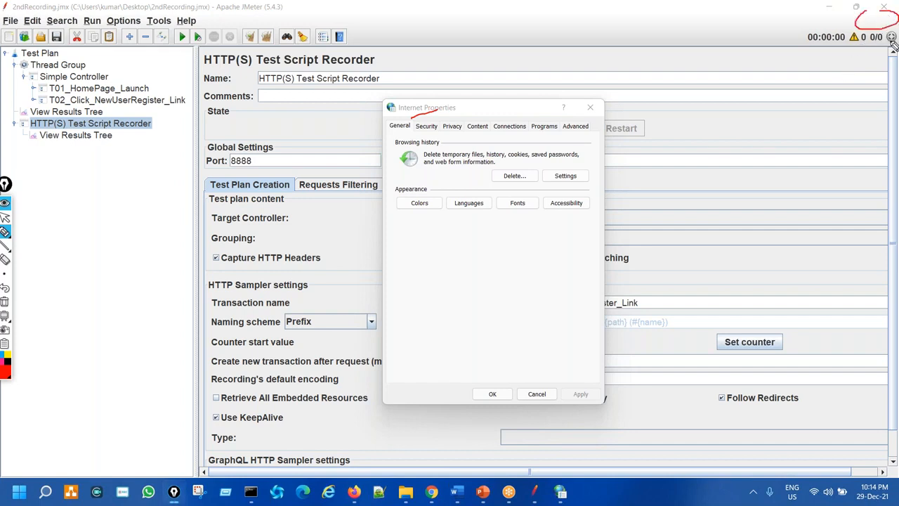
{"action": "mouse_move", "coordinate": [808, 116]}
{"action": "left_mouse_down"}
{"action": "mouse_move", "coordinate": [818, 126]}
{"action": "mouse_move", "coordinate": [846, 103]}
{"action": "mouse_move", "coordinate": [837, 128]}
{"action": "left_mouse_up"}
{"action": "left_click_drag", "start_coordinate": [832, 119], "coordinate": [853, 111]}
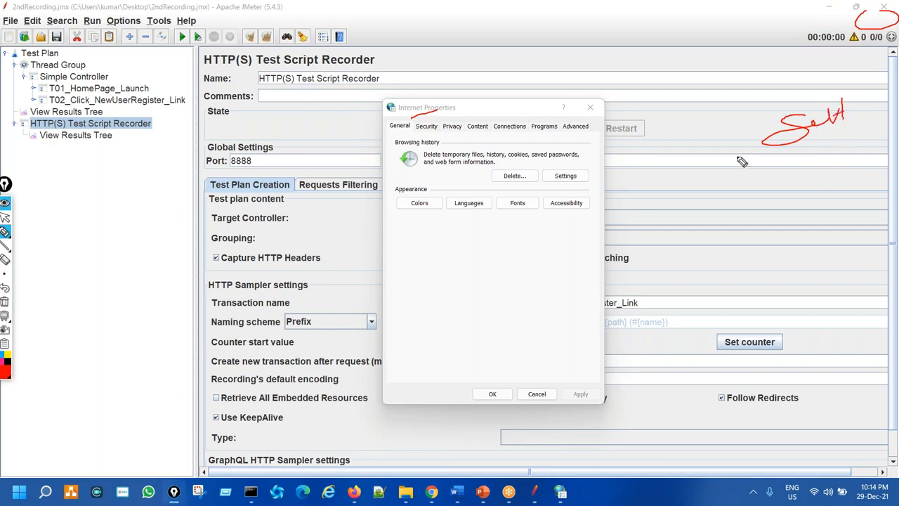
{"action": "mouse_move", "coordinate": [383, 123]}
{"action": "left_mouse_down"}
{"action": "mouse_move", "coordinate": [385, 253]}
{"action": "mouse_move", "coordinate": [559, 404]}
{"action": "mouse_move", "coordinate": [601, 172]}
{"action": "mouse_move", "coordinate": [446, 125]}
{"action": "left_mouse_up"}
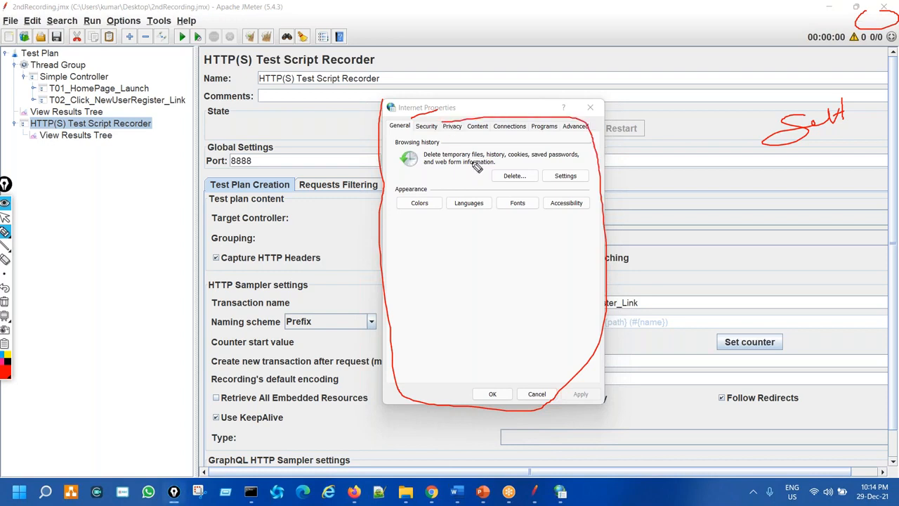
{"action": "key", "text": "ctrl+shift+7"}
{"action": "mouse_move", "coordinate": [502, 114]}
{"action": "left_mouse_down"}
{"action": "mouse_move", "coordinate": [518, 133]}
{"action": "mouse_move", "coordinate": [501, 118]}
{"action": "left_mouse_up"}
{"action": "key", "text": "ctrl+shift+7"}
{"action": "key", "text": "ctrl+shift+2"}
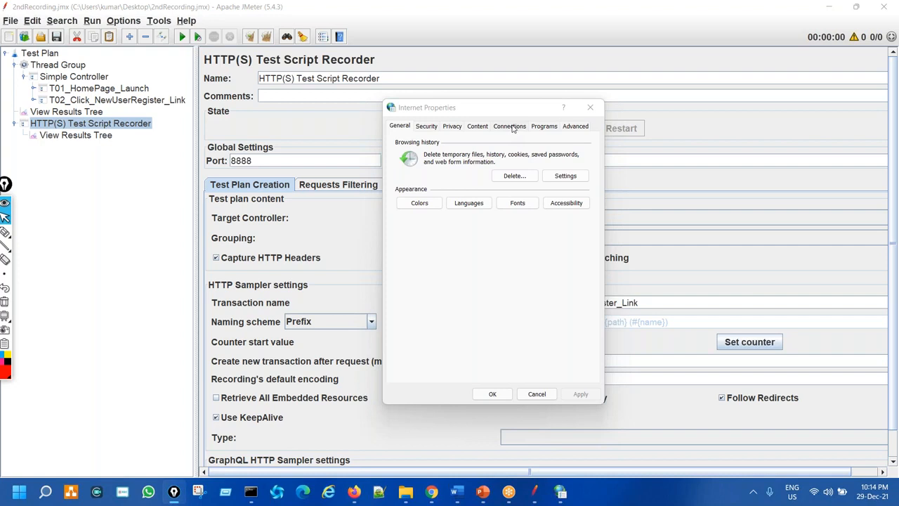
- Open the LAN settings from the Connections section, briefly marking their location with the annotation pen
{"action": "left_click", "coordinate": [513, 128]}
{"action": "key", "text": "ctrl+shift+3"}
{"action": "mouse_move", "coordinate": [573, 315]}
{"action": "left_mouse_down"}
{"action": "mouse_move", "coordinate": [542, 330]}
{"action": "mouse_move", "coordinate": [560, 325]}
{"action": "left_mouse_up"}
{"action": "key", "text": "ctrl+shift+7"}
{"action": "key", "text": "ctrl+shift+2"}
{"action": "left_click", "coordinate": [563, 330]}
- Enable the proxy server for the LAN after briefly marking the proxy server section with the pen
{"action": "key", "text": "ctrl+shift+3"}
{"action": "mouse_move", "coordinate": [406, 229]}
{"action": "left_mouse_down"}
{"action": "mouse_move", "coordinate": [388, 238]}
{"action": "mouse_move", "coordinate": [414, 236]}
{"action": "mouse_move", "coordinate": [393, 220]}
{"action": "left_mouse_up"}
{"action": "key", "text": "ctrl+shift+7"}
{"action": "key", "text": "ctrl+shift+2"}
{"action": "left_click", "coordinate": [402, 237]}
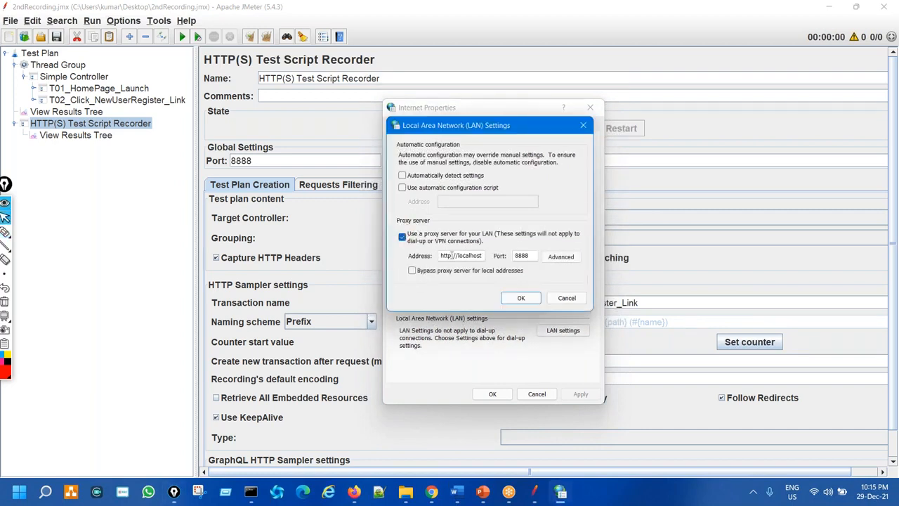
- Clear the proxy address and port, and toggle the LAN proxy server option while marking it with the pen, leaving it enabled
{"action": "left_click_drag", "start_coordinate": [439, 257], "coordinate": [509, 246]}
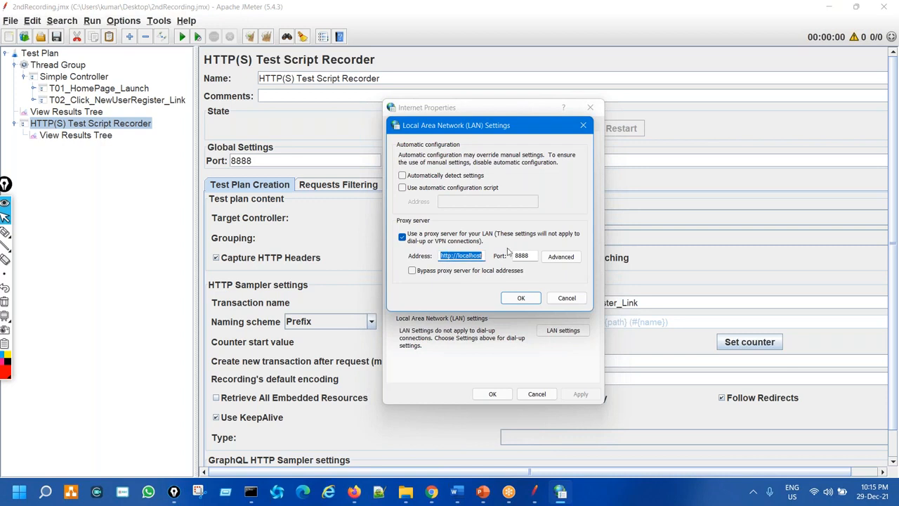
{"action": "key", "text": "BackSpace"}
{"action": "key", "text": "BackSpace"}
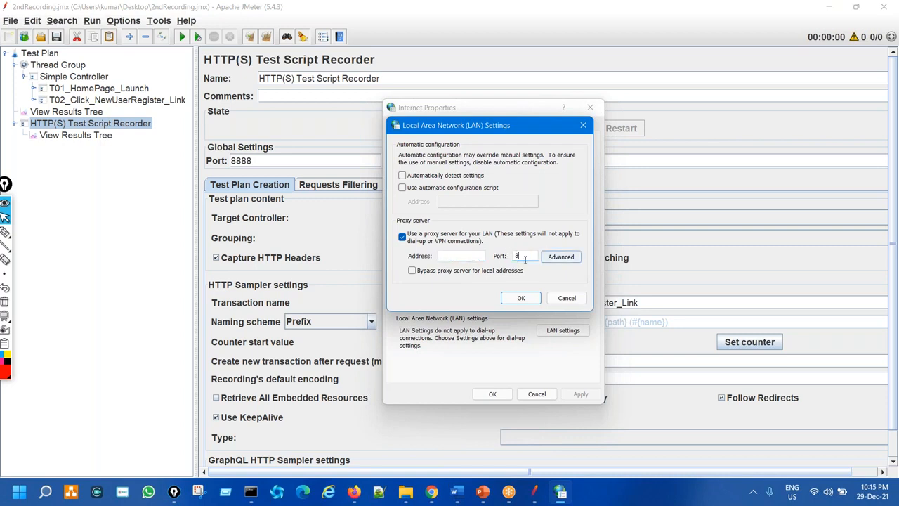
{"action": "left_click", "coordinate": [401, 237]}
{"action": "key", "text": "ctrl+shift+3"}
{"action": "left_click_drag", "start_coordinate": [404, 229], "coordinate": [405, 227]}
{"action": "key", "text": "ctrl+shift+7"}
{"action": "key", "text": "ctrl+shift+2"}
{"action": "left_click", "coordinate": [407, 240]}
{"action": "left_click", "coordinate": [406, 240]}
- Set the proxy address to localhost and the port to 8888, and cross out the bypass option for local addresses with the pen
{"action": "type", "text": "loc"}
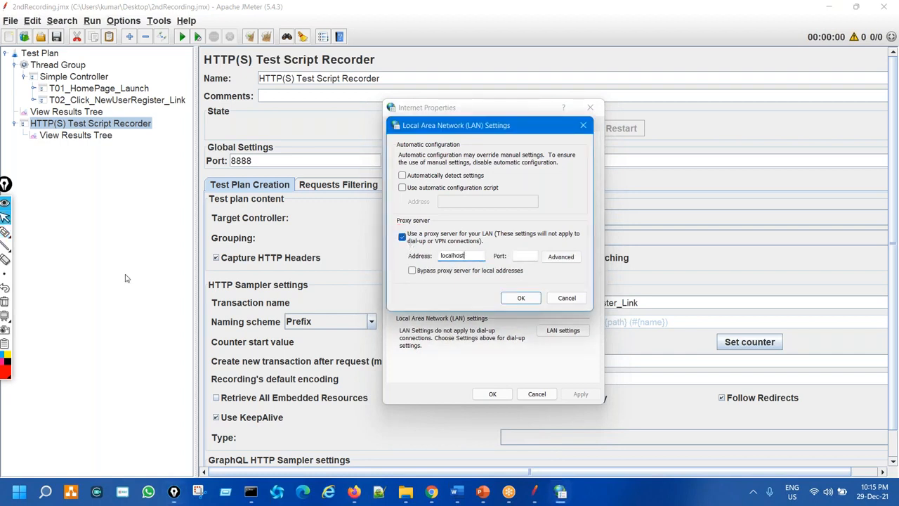
{"action": "type", "text": "alhost"}
{"action": "left_click", "coordinate": [524, 256]}
{"action": "key", "text": "ctrl+shift+t"}
{"action": "key", "text": "ctrl+shift+p"}
{"action": "mouse_move", "coordinate": [397, 265]}
{"action": "left_mouse_down"}
{"action": "mouse_move", "coordinate": [437, 288]}
{"action": "mouse_move", "coordinate": [387, 301]}
{"action": "left_mouse_up"}
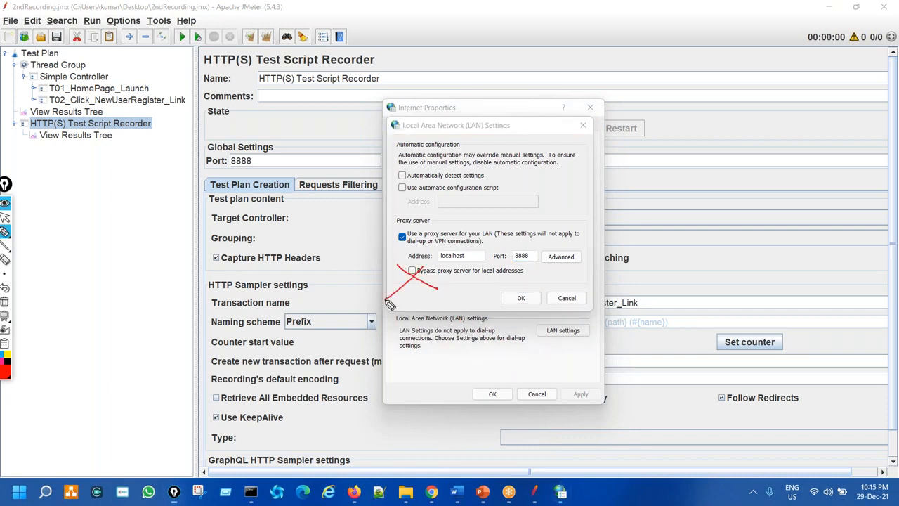
- Circle the confirmation control with the pen, erase the marks, and turn off the LAN proxy server, confirming the LAN settings
{"action": "mouse_move", "coordinate": [525, 291]}
{"action": "left_mouse_down"}
{"action": "mouse_move", "coordinate": [503, 309]}
{"action": "mouse_move", "coordinate": [523, 290]}
{"action": "left_mouse_up"}
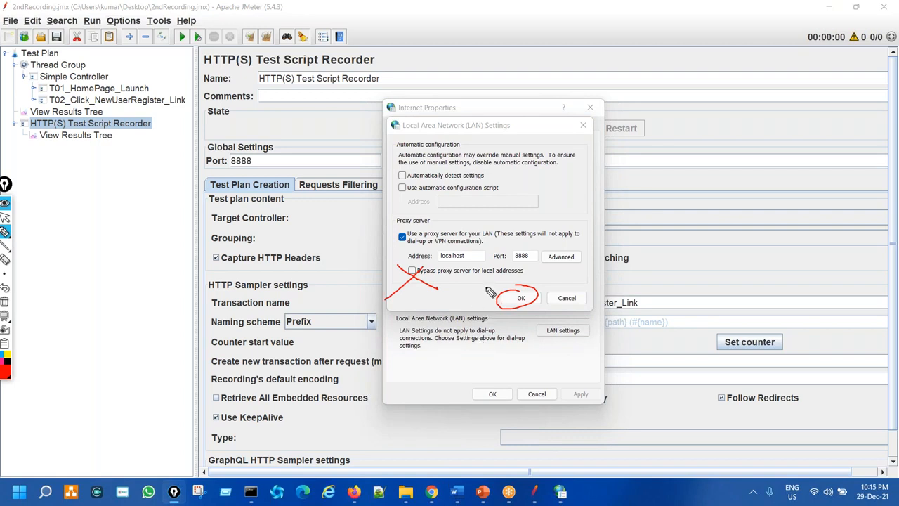
{"action": "key", "text": "ctrl+shift+7"}
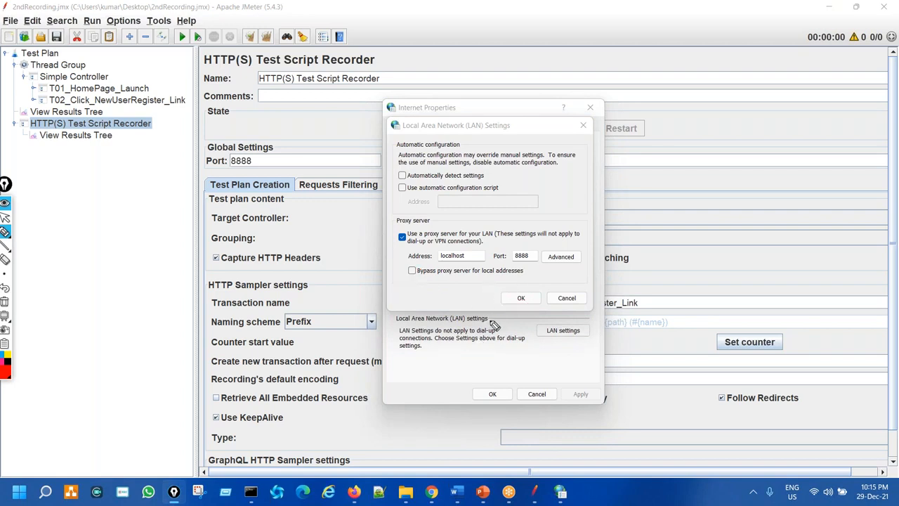
{"action": "key", "text": "ctrl+shift+1"}
{"action": "left_click", "coordinate": [401, 236]}
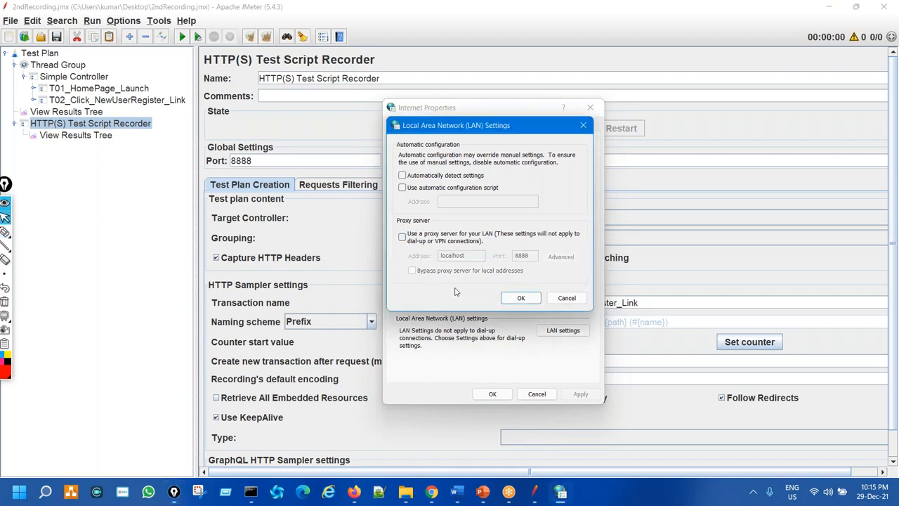
{"action": "left_click", "coordinate": [521, 298]}
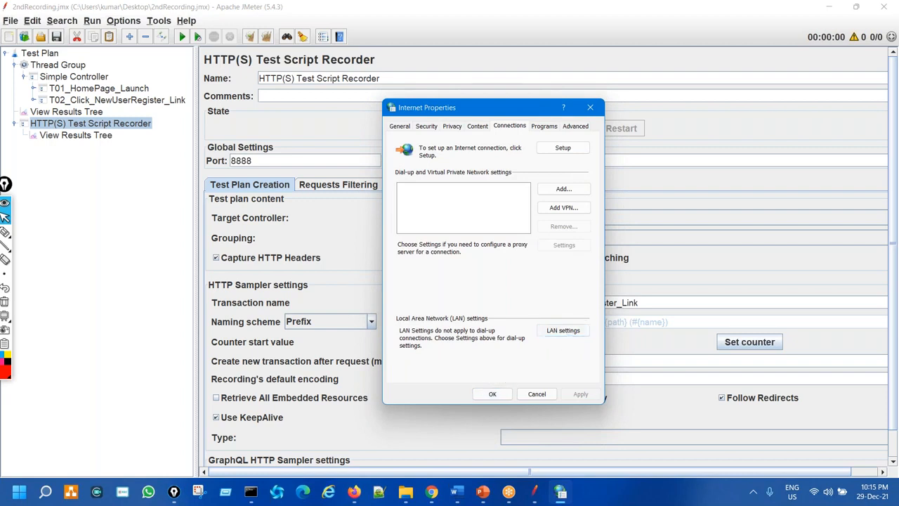
- Reopen the LAN settings to check that the proxy is disabled, briefly marking its option, and leave Internet Properties without changes
{"action": "left_click", "coordinate": [570, 331]}
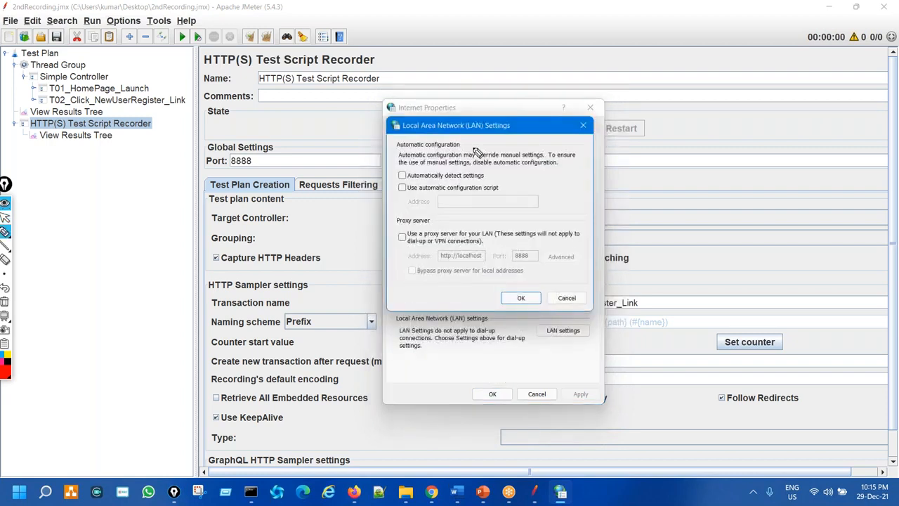
{"action": "mouse_move", "coordinate": [570, 331]}
{"action": "left_mouse_down"}
{"action": "mouse_move", "coordinate": [592, 335]}
{"action": "mouse_move", "coordinate": [553, 328]}
{"action": "left_mouse_up"}
{"action": "mouse_move", "coordinate": [390, 232]}
{"action": "left_mouse_down"}
{"action": "mouse_move", "coordinate": [414, 239]}
{"action": "mouse_move", "coordinate": [389, 249]}
{"action": "left_mouse_up"}
{"action": "key", "text": "ctrl+shift+7"}
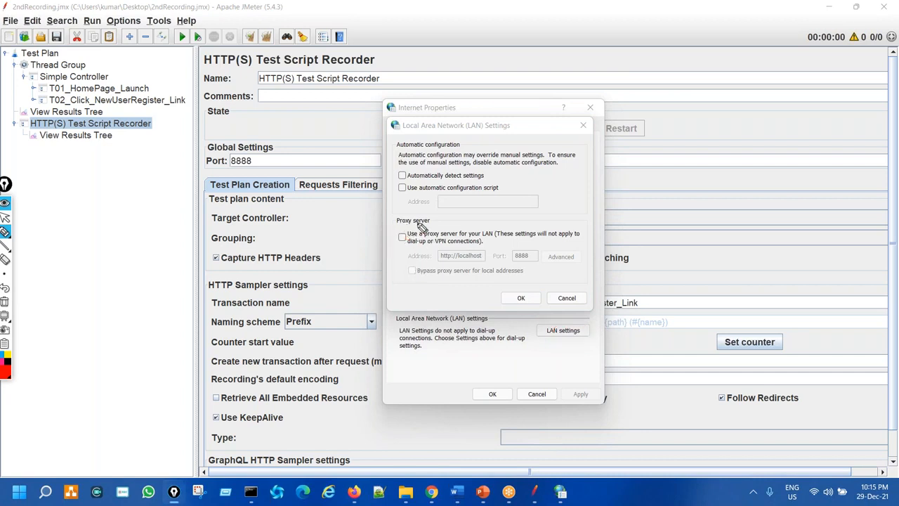
{"action": "left_click", "coordinate": [567, 300]}
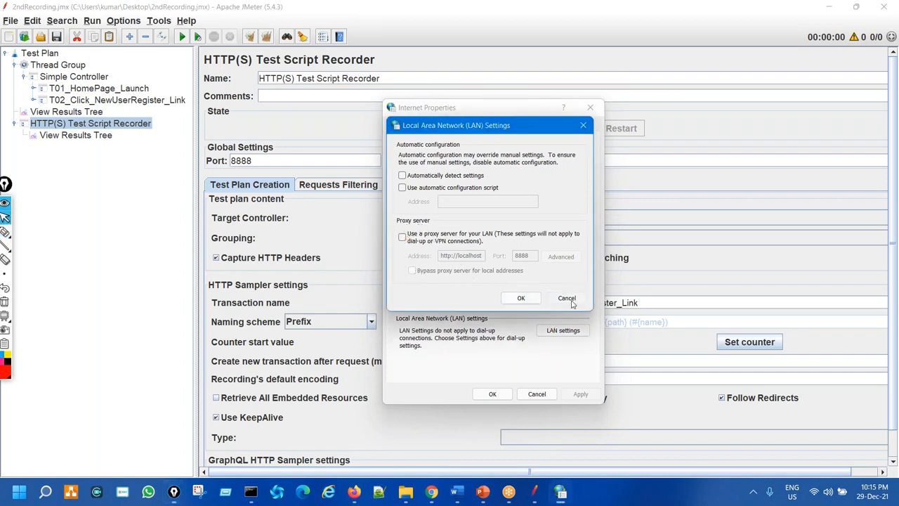
{"action": "left_click", "coordinate": [536, 394]}
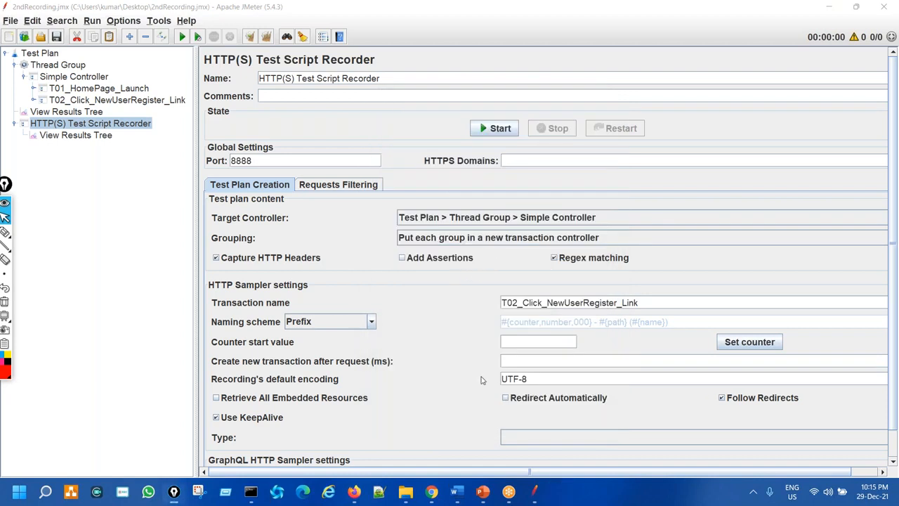
- Handwrite browser notes over the recorder screen with the annotation pen, including GC, Edge and IE
{"action": "left_click", "coordinate": [5, 232]}
{"action": "mouse_move", "coordinate": [95, 240]}
{"action": "left_mouse_down"}
{"action": "mouse_move", "coordinate": [117, 308]}
{"action": "mouse_move", "coordinate": [112, 274]}
{"action": "left_mouse_up"}
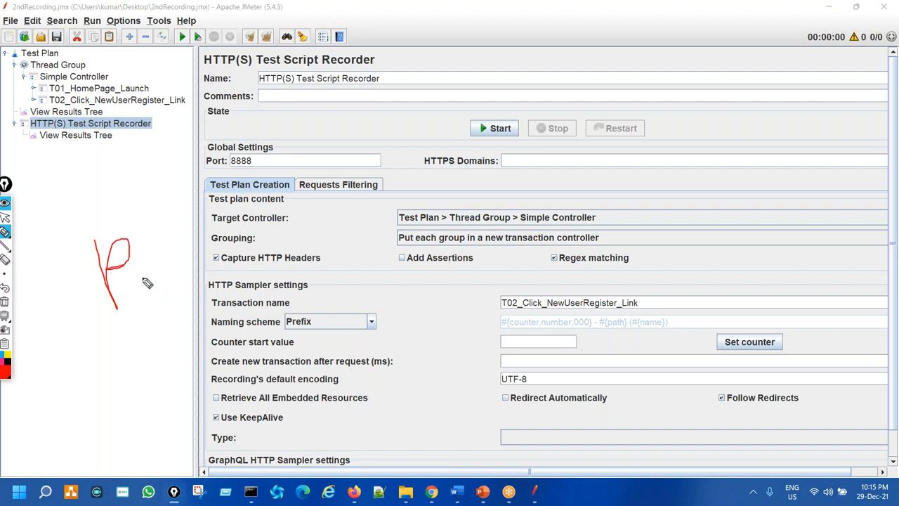
{"action": "left_click_drag", "start_coordinate": [247, 239], "coordinate": [335, 298]}
{"action": "left_click_drag", "start_coordinate": [298, 264], "coordinate": [376, 208]}
{"action": "left_click_drag", "start_coordinate": [440, 150], "coordinate": [460, 226]}
{"action": "left_click_drag", "start_coordinate": [510, 148], "coordinate": [527, 179]}
{"action": "mouse_move", "coordinate": [624, 139]}
{"action": "left_mouse_down"}
{"action": "mouse_move", "coordinate": [665, 128]}
{"action": "mouse_move", "coordinate": [679, 178]}
{"action": "left_mouse_up"}
{"action": "mouse_move", "coordinate": [635, 162]}
{"action": "left_mouse_down"}
{"action": "mouse_move", "coordinate": [670, 156]}
{"action": "mouse_move", "coordinate": [733, 185]}
{"action": "mouse_move", "coordinate": [772, 185]}
{"action": "mouse_move", "coordinate": [834, 143]}
{"action": "left_mouse_up"}
{"action": "left_click", "coordinate": [687, 245]}
{"action": "mouse_move", "coordinate": [688, 247]}
{"action": "left_mouse_down"}
{"action": "mouse_move", "coordinate": [716, 278]}
{"action": "mouse_move", "coordinate": [704, 243]}
{"action": "mouse_move", "coordinate": [745, 226]}
{"action": "mouse_move", "coordinate": [753, 250]}
{"action": "mouse_move", "coordinate": [734, 240]}
{"action": "left_mouse_up"}
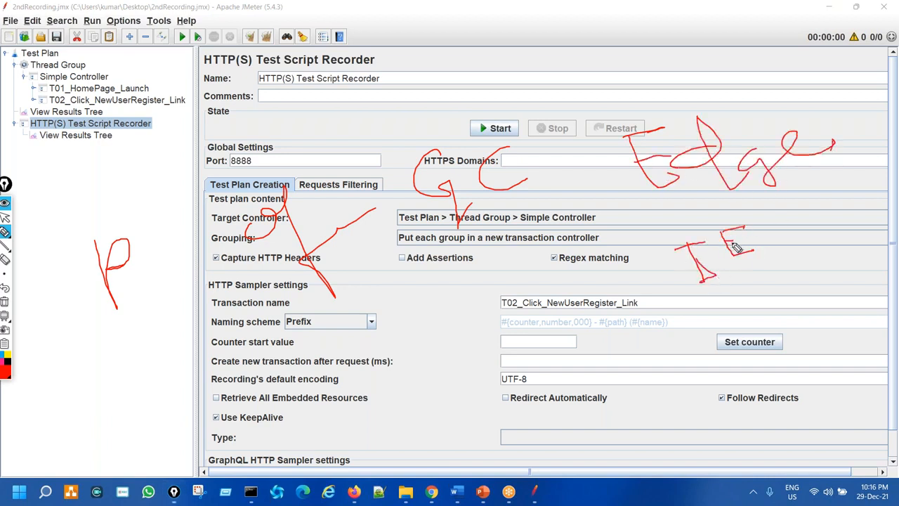
- Circle and connect the GC, Edge and IE notes, add a handwritten note about the same proxy, and erase all pen marks
{"action": "mouse_move", "coordinate": [473, 121]}
{"action": "left_mouse_down"}
{"action": "mouse_move", "coordinate": [424, 137]}
{"action": "mouse_move", "coordinate": [460, 235]}
{"action": "mouse_move", "coordinate": [497, 145]}
{"action": "mouse_move", "coordinate": [538, 84]}
{"action": "mouse_move", "coordinate": [646, 97]}
{"action": "mouse_move", "coordinate": [594, 204]}
{"action": "left_mouse_up"}
{"action": "mouse_move", "coordinate": [627, 238]}
{"action": "left_mouse_down"}
{"action": "mouse_move", "coordinate": [659, 236]}
{"action": "mouse_move", "coordinate": [652, 244]}
{"action": "left_mouse_up"}
{"action": "mouse_move", "coordinate": [734, 211]}
{"action": "left_mouse_down"}
{"action": "mouse_move", "coordinate": [667, 245]}
{"action": "mouse_move", "coordinate": [743, 309]}
{"action": "mouse_move", "coordinate": [764, 224]}
{"action": "mouse_move", "coordinate": [794, 240]}
{"action": "mouse_move", "coordinate": [800, 102]}
{"action": "mouse_move", "coordinate": [742, 110]}
{"action": "mouse_move", "coordinate": [716, 71]}
{"action": "mouse_move", "coordinate": [448, 88]}
{"action": "left_mouse_up"}
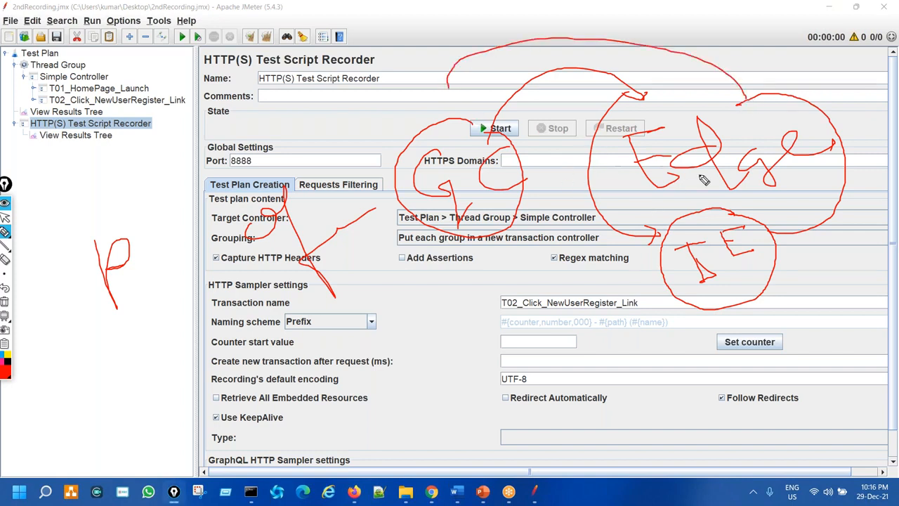
{"action": "mouse_move", "coordinate": [718, 114]}
{"action": "left_mouse_down"}
{"action": "mouse_move", "coordinate": [644, 184]}
{"action": "mouse_move", "coordinate": [733, 133]}
{"action": "mouse_move", "coordinate": [520, 128]}
{"action": "left_mouse_up"}
{"action": "mouse_move", "coordinate": [646, 176]}
{"action": "left_mouse_down"}
{"action": "mouse_move", "coordinate": [585, 271]}
{"action": "mouse_move", "coordinate": [629, 281]}
{"action": "left_mouse_up"}
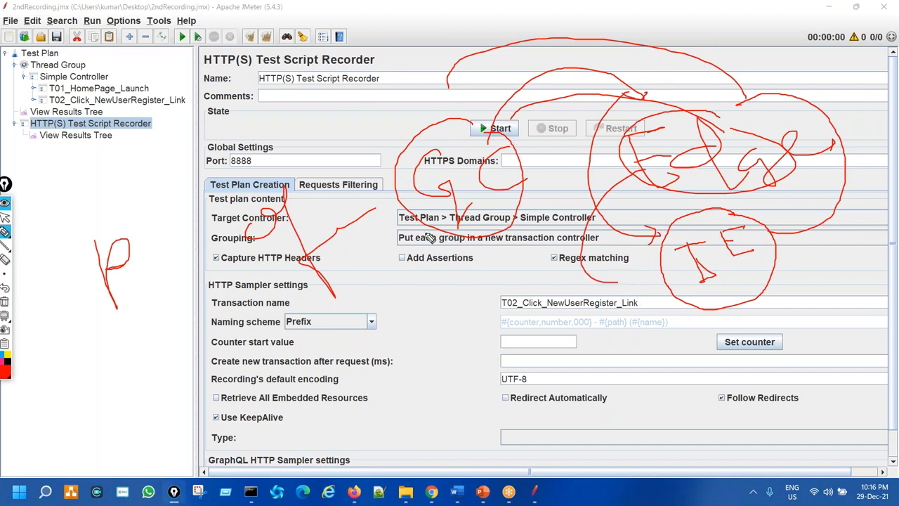
{"action": "left_click_drag", "start_coordinate": [418, 268], "coordinate": [755, 257]}
{"action": "left_click_drag", "start_coordinate": [411, 364], "coordinate": [382, 418]}
{"action": "mouse_move", "coordinate": [426, 384]}
{"action": "left_mouse_down"}
{"action": "mouse_move", "coordinate": [477, 386]}
{"action": "mouse_move", "coordinate": [530, 372]}
{"action": "left_mouse_up"}
{"action": "mouse_move", "coordinate": [587, 344]}
{"action": "left_mouse_down"}
{"action": "mouse_move", "coordinate": [593, 359]}
{"action": "mouse_move", "coordinate": [649, 387]}
{"action": "mouse_move", "coordinate": [695, 363]}
{"action": "left_mouse_up"}
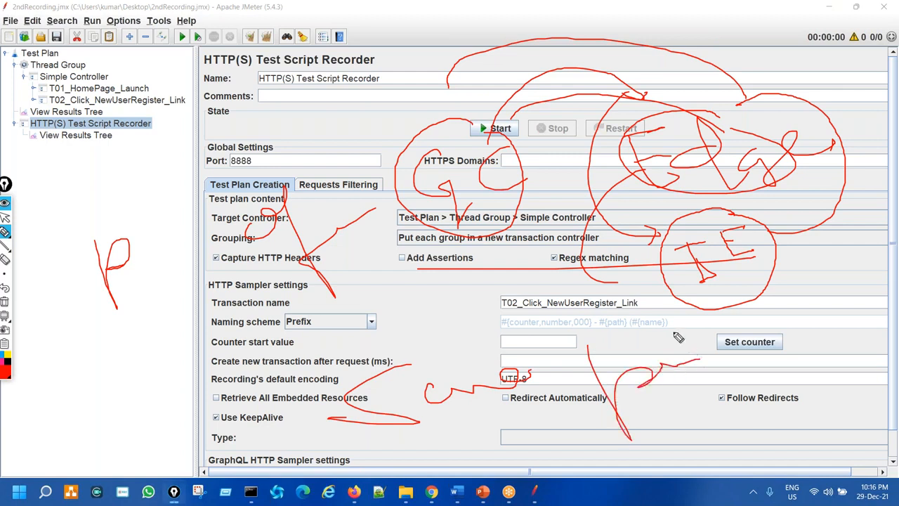
{"action": "key", "text": "ctrl+shift+7"}
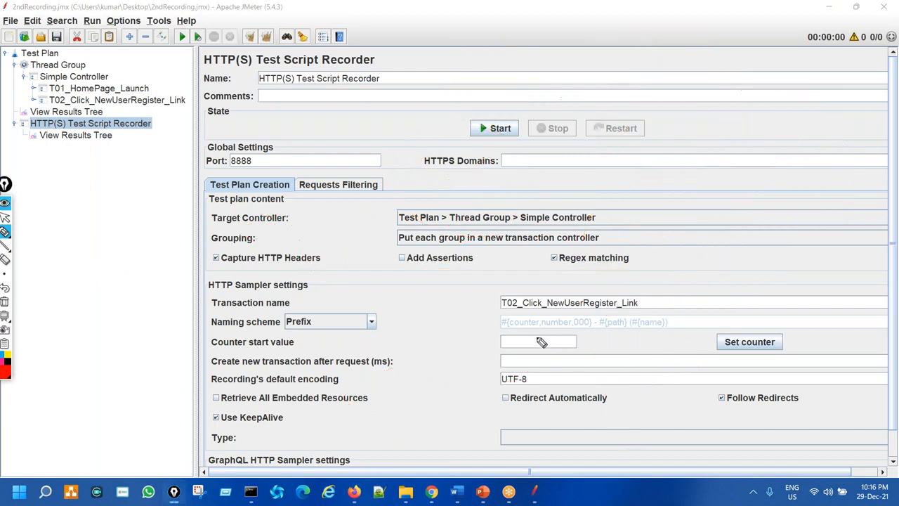
- Switch to the Firefox settings window and apply the manual proxy configuration in the connection settings
{"action": "key", "text": "ctrl+shift+2"}
{"action": "mouse_move", "coordinate": [356, 494]}
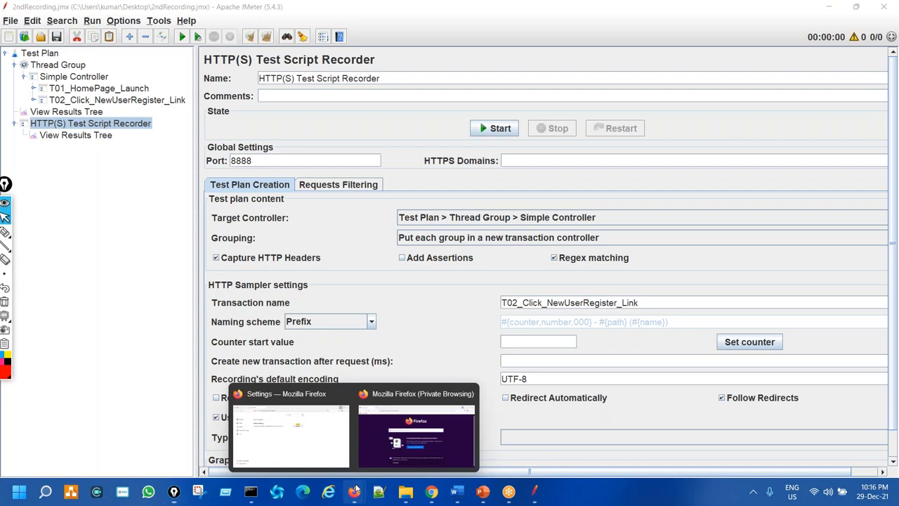
{"action": "left_click", "coordinate": [384, 442]}
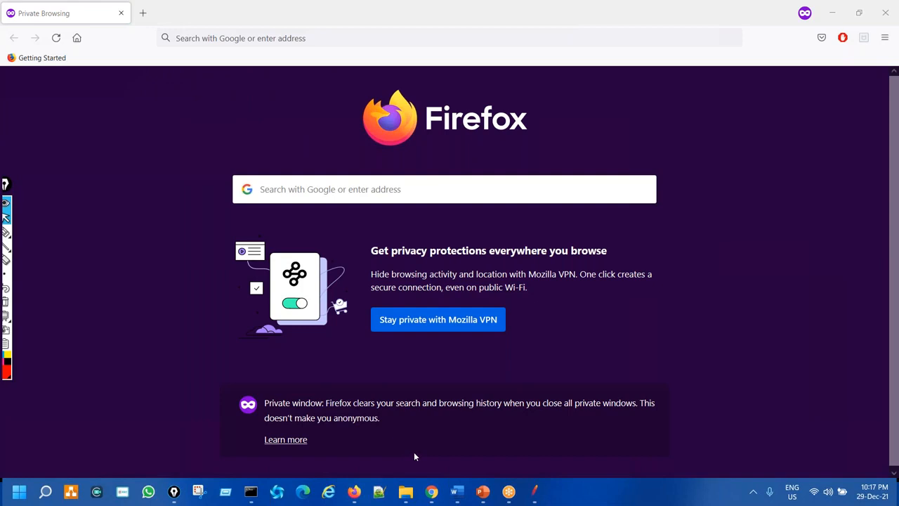
{"action": "left_click", "coordinate": [354, 491]}
{"action": "left_click", "coordinate": [312, 433]}
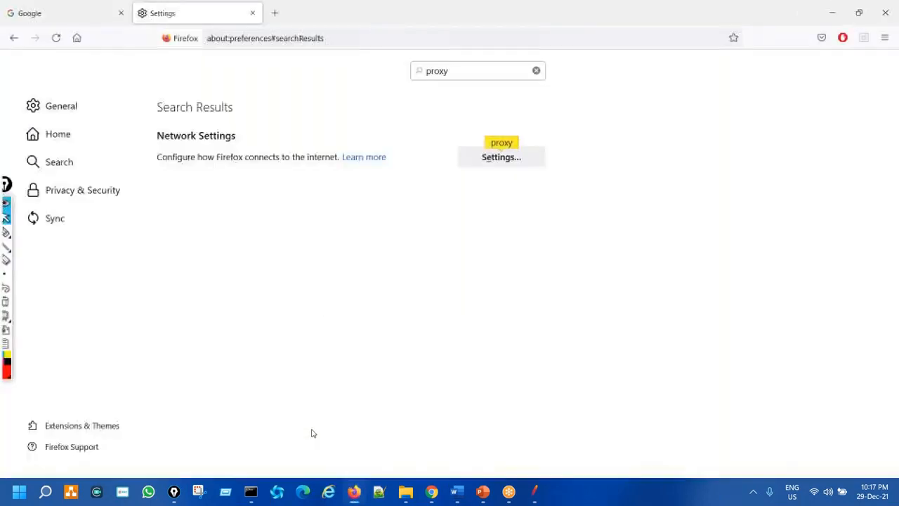
{"action": "left_click", "coordinate": [486, 158]}
{"action": "left_click", "coordinate": [245, 186]}
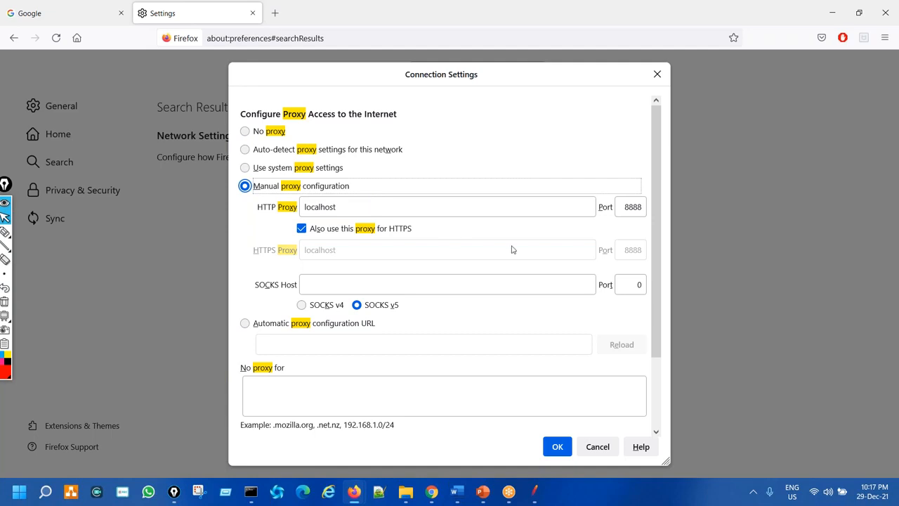
{"action": "left_click", "coordinate": [557, 448]}
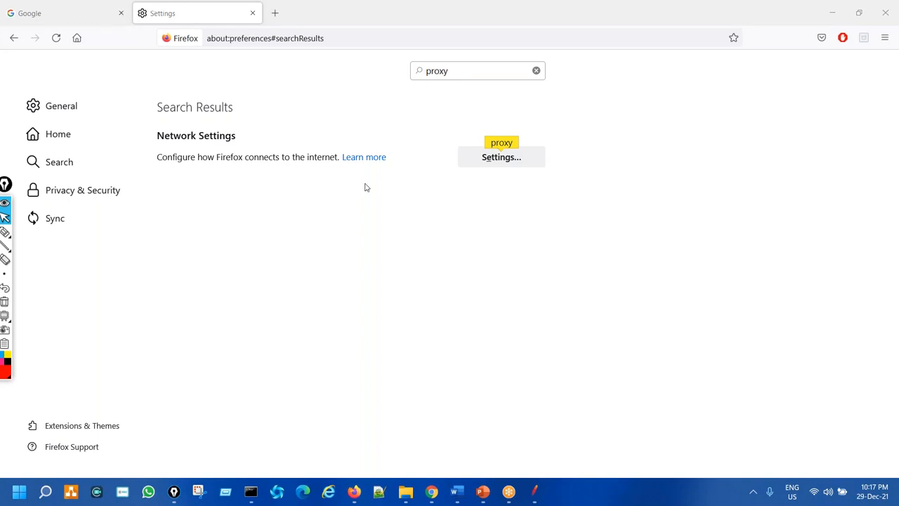
- Test the Firefox proxy by loading the home page in a new tab and examine the resulting page and its address
{"action": "left_click", "coordinate": [276, 13]}
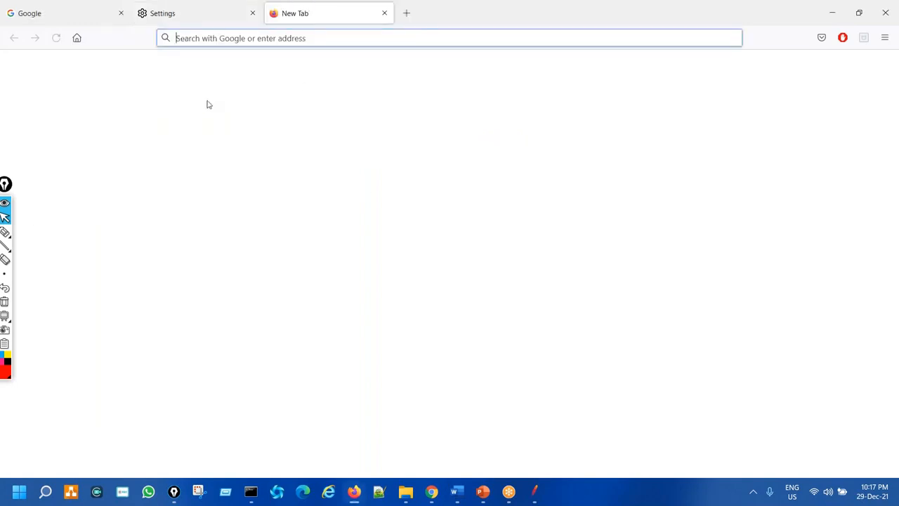
{"action": "left_click", "coordinate": [77, 38]}
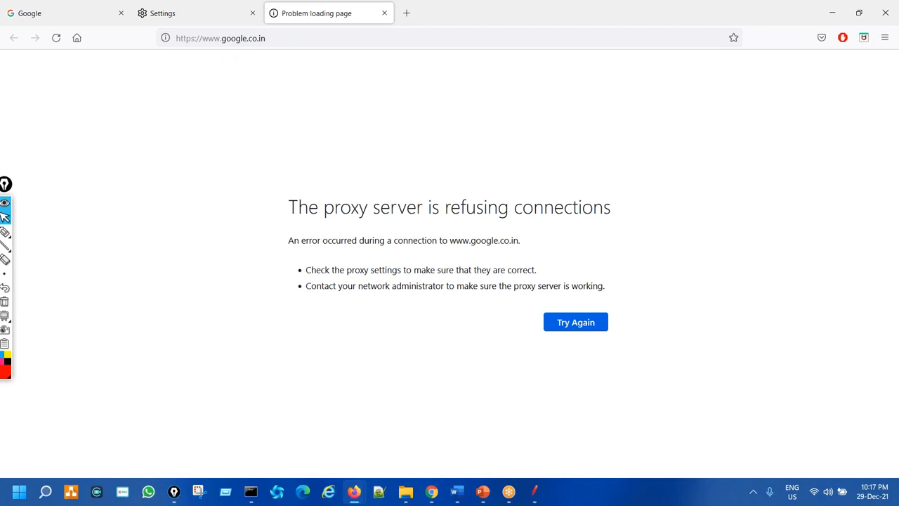
{"action": "left_click_drag", "start_coordinate": [285, 202], "coordinate": [614, 355]}
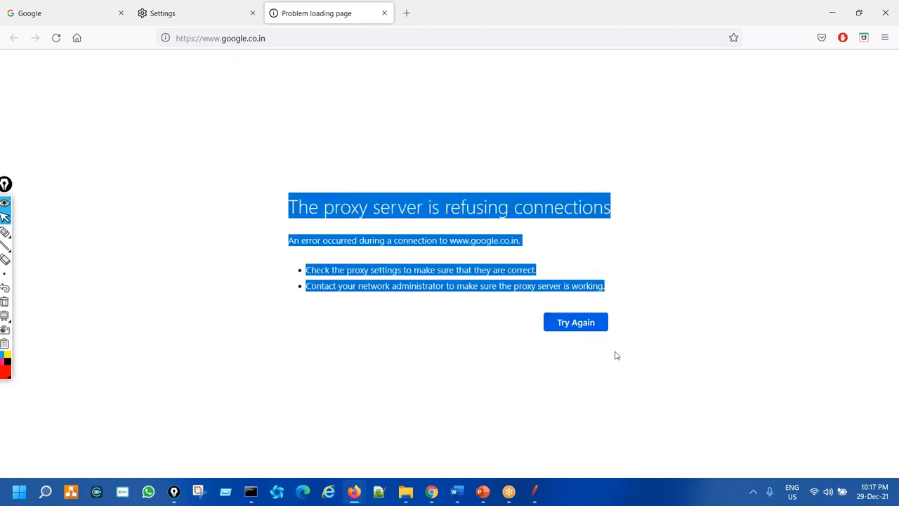
{"action": "left_click", "coordinate": [272, 39]}
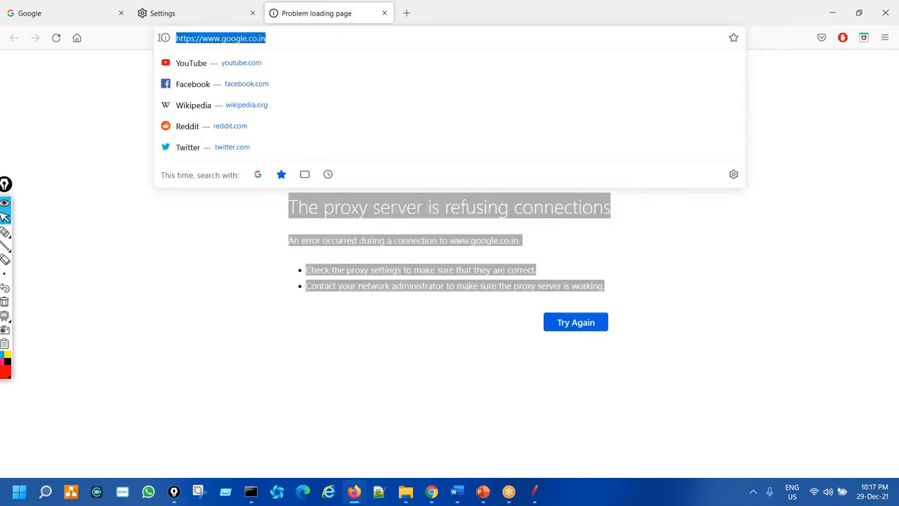
{"action": "left_click", "coordinate": [72, 135]}
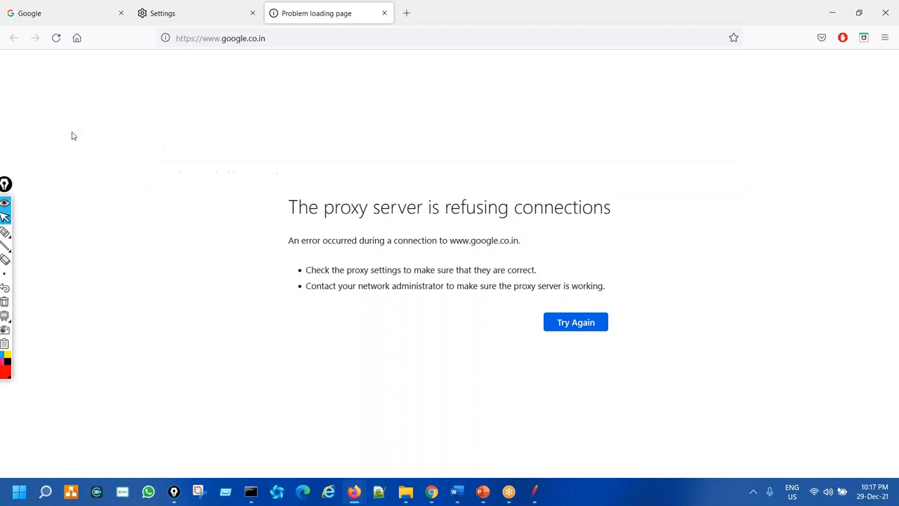
- Switch to Chrome, load Google in a new tab to compare its connection, and close that Chrome window
{"action": "mouse_move", "coordinate": [431, 491]}
{"action": "left_click", "coordinate": [413, 441]}
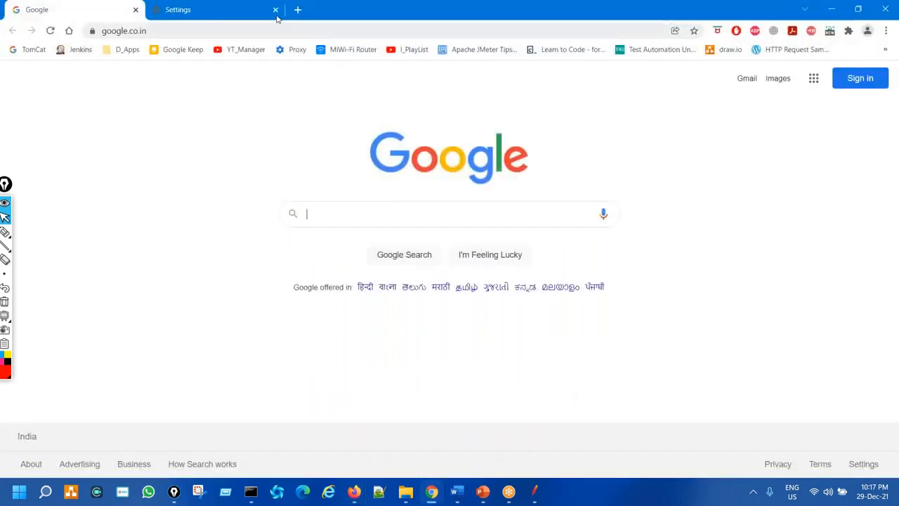
{"action": "left_click", "coordinate": [297, 10]}
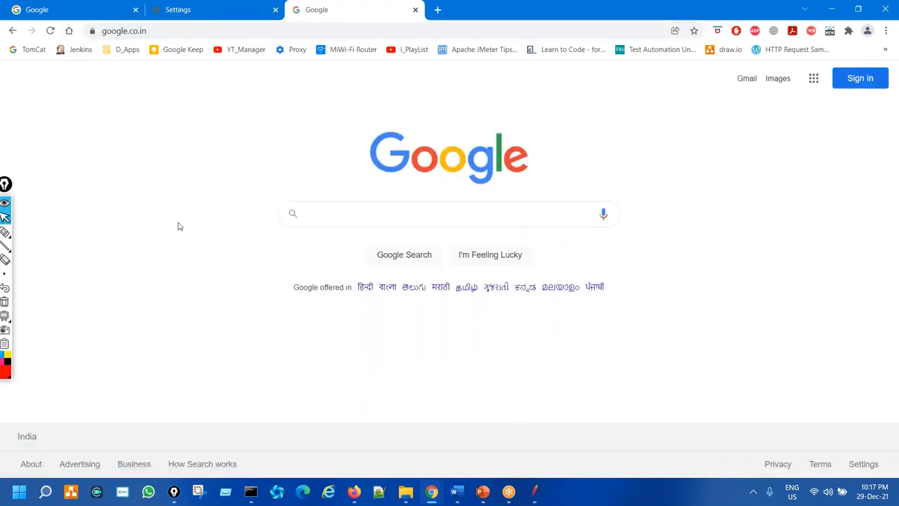
{"action": "left_click_drag", "start_coordinate": [236, 175], "coordinate": [542, 191]}
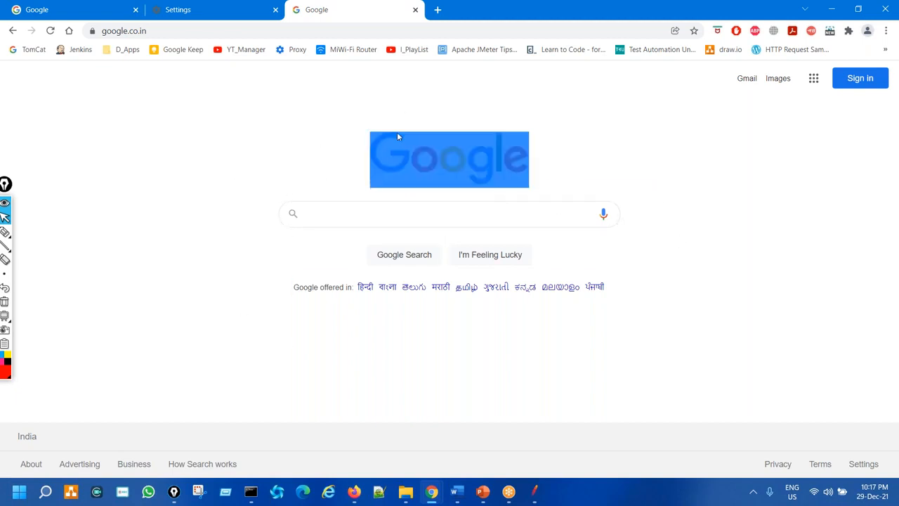
{"action": "left_click", "coordinate": [881, 11]}
- Highlight the connection message on the Firefox test page for review and close its tab
{"action": "left_click_drag", "start_coordinate": [265, 167], "coordinate": [615, 288]}
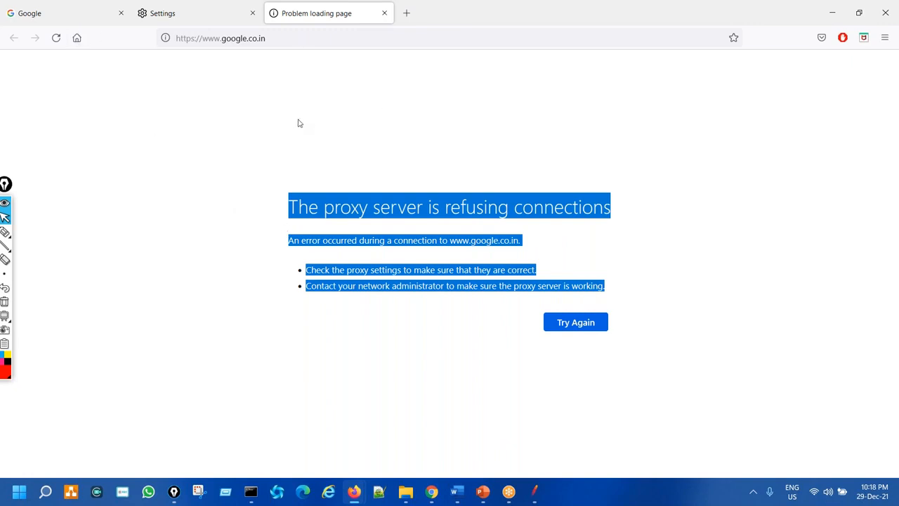
{"action": "left_click_drag", "start_coordinate": [257, 176], "coordinate": [641, 323]}
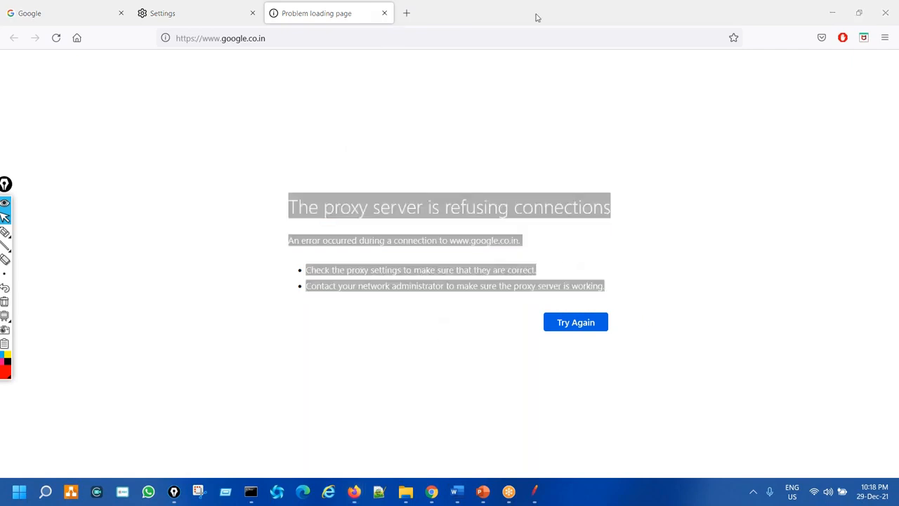
{"action": "left_click", "coordinate": [384, 14]}
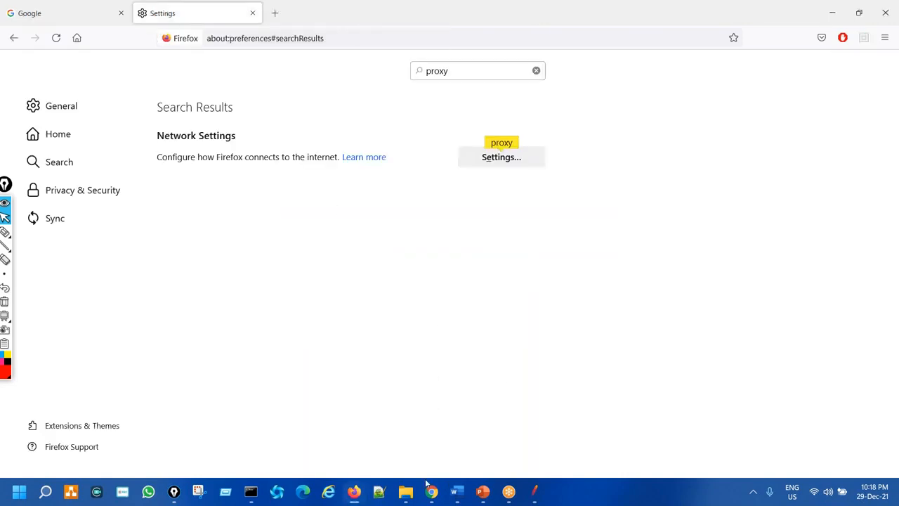
- Switch to the PowerPoint presentation, go to the JMeter ports slide, and mark the default port 8888 line with the pen
{"action": "mouse_move", "coordinate": [428, 485]}
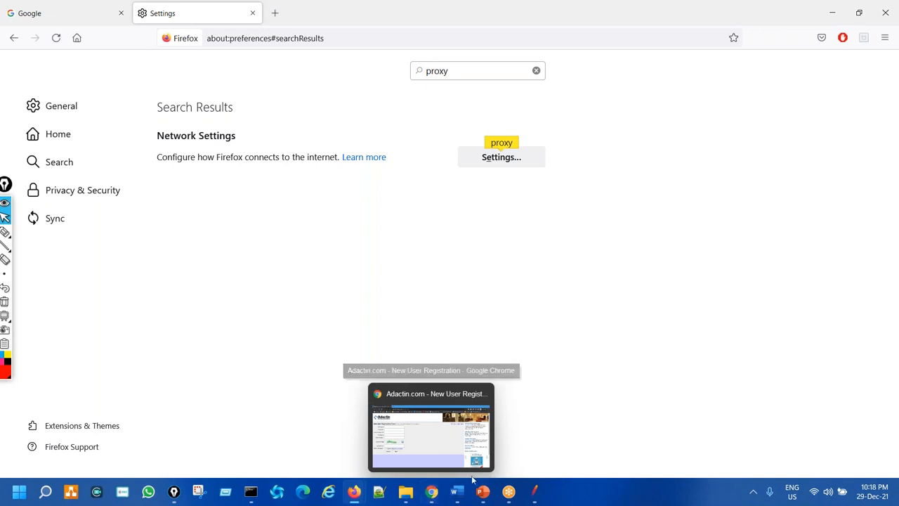
{"action": "left_click", "coordinate": [482, 496]}
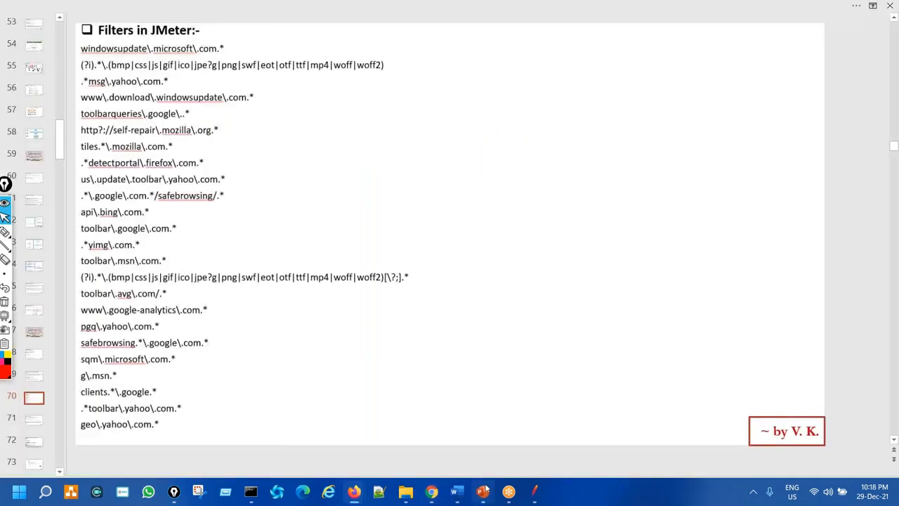
{"action": "scroll", "coordinate": [346, 239], "scroll_direction": "up", "scroll_amount": 3}
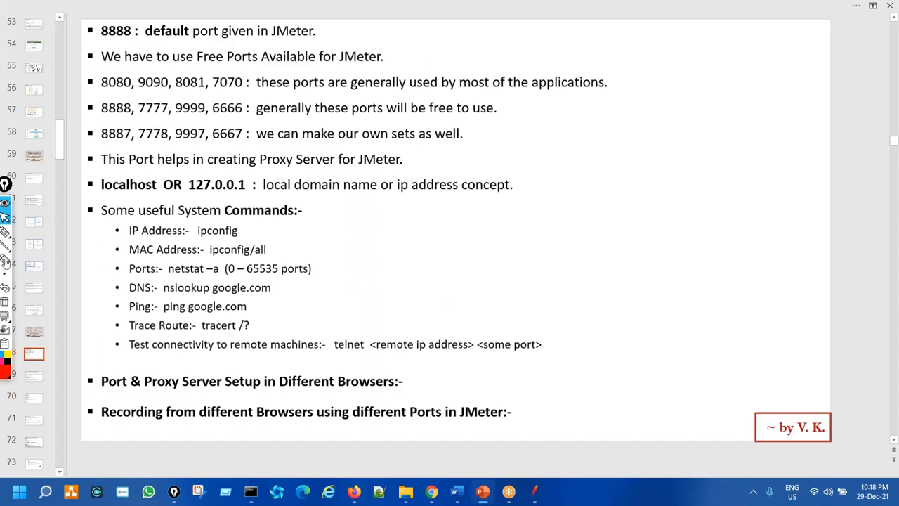
{"action": "mouse_move", "coordinate": [6, 235]}
{"action": "mouse_move", "coordinate": [133, 21]}
{"action": "left_mouse_down"}
{"action": "mouse_move", "coordinate": [95, 32]}
{"action": "mouse_move", "coordinate": [144, 26]}
{"action": "mouse_move", "coordinate": [127, 18]}
{"action": "left_mouse_up"}
{"action": "left_click_drag", "start_coordinate": [250, 49], "coordinate": [309, 38]}
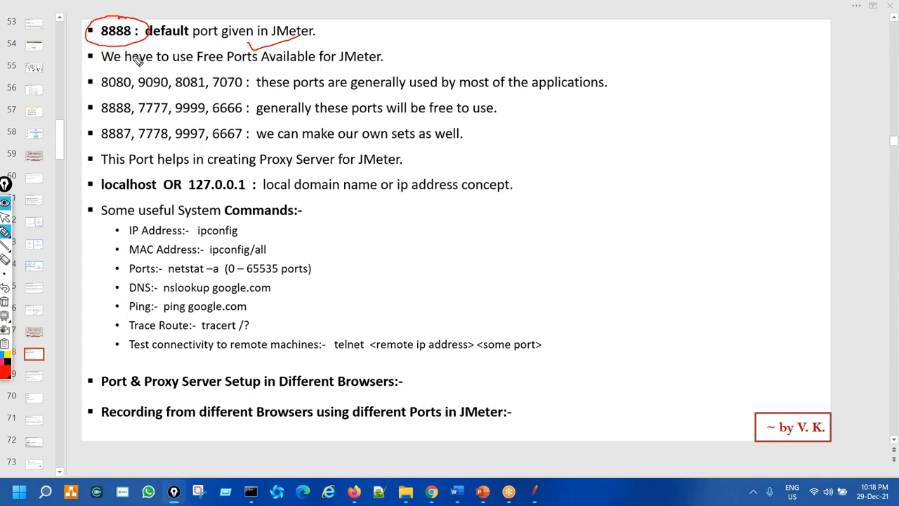
{"action": "mouse_move", "coordinate": [126, 11]}
{"action": "left_mouse_down"}
{"action": "mouse_move", "coordinate": [90, 31]}
{"action": "mouse_move", "coordinate": [144, 21]}
{"action": "left_mouse_up"}
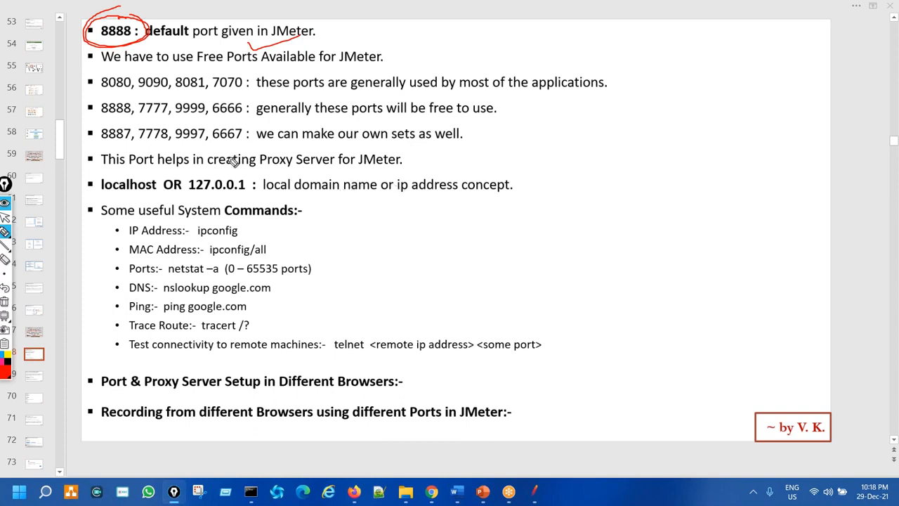
- Circle the ports 8080, 9090, 8081, 7070, underline their description with the pen, and clear the markings
{"action": "mouse_move", "coordinate": [132, 70]}
{"action": "left_mouse_down"}
{"action": "mouse_move", "coordinate": [89, 88]}
{"action": "mouse_move", "coordinate": [261, 89]}
{"action": "mouse_move", "coordinate": [197, 71]}
{"action": "left_mouse_up"}
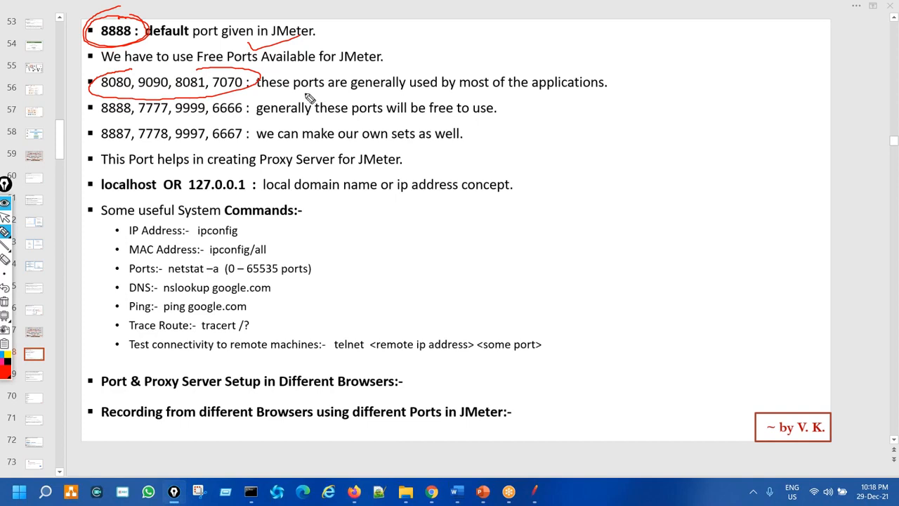
{"action": "left_click_drag", "start_coordinate": [257, 92], "coordinate": [544, 89]}
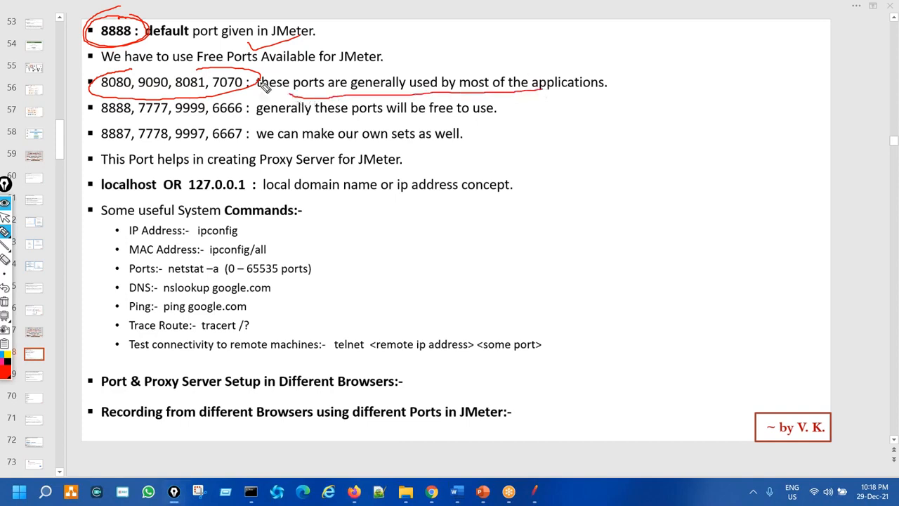
{"action": "left_click_drag", "start_coordinate": [118, 94], "coordinate": [172, 89]}
{"action": "left_click_drag", "start_coordinate": [135, 102], "coordinate": [224, 88]}
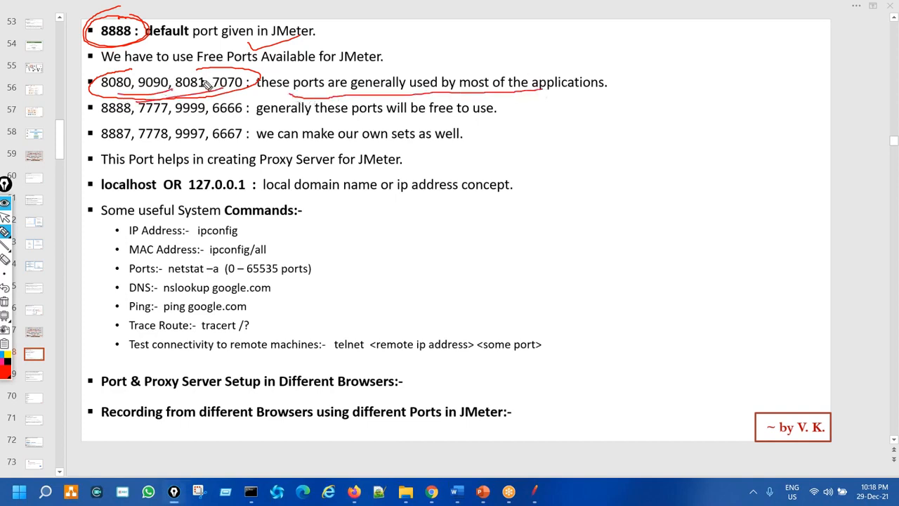
{"action": "key", "text": "e"}
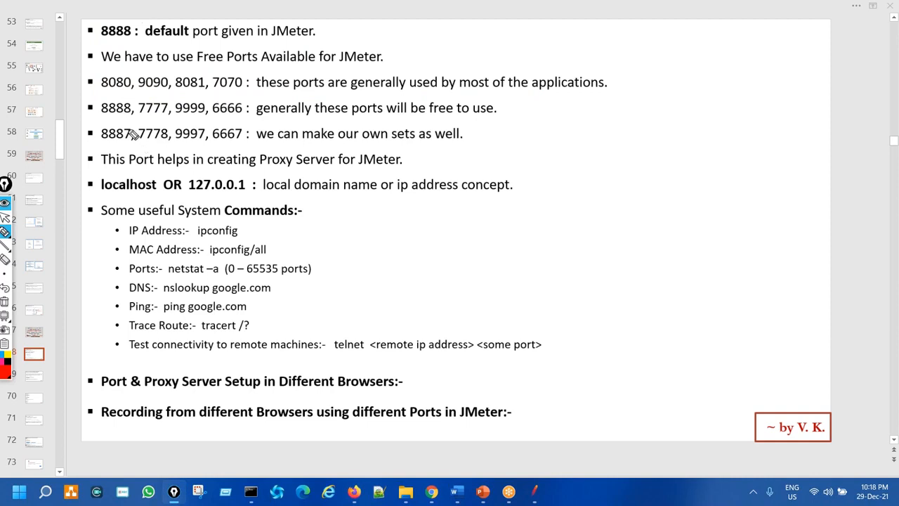
- Mark the free-port set, the custom set 8887, 7778, 9997, 6667 and the default port 8888 with the pen, then clear the markings
{"action": "left_click_drag", "start_coordinate": [104, 122], "coordinate": [243, 118]}
{"action": "left_click_drag", "start_coordinate": [117, 145], "coordinate": [240, 143]}
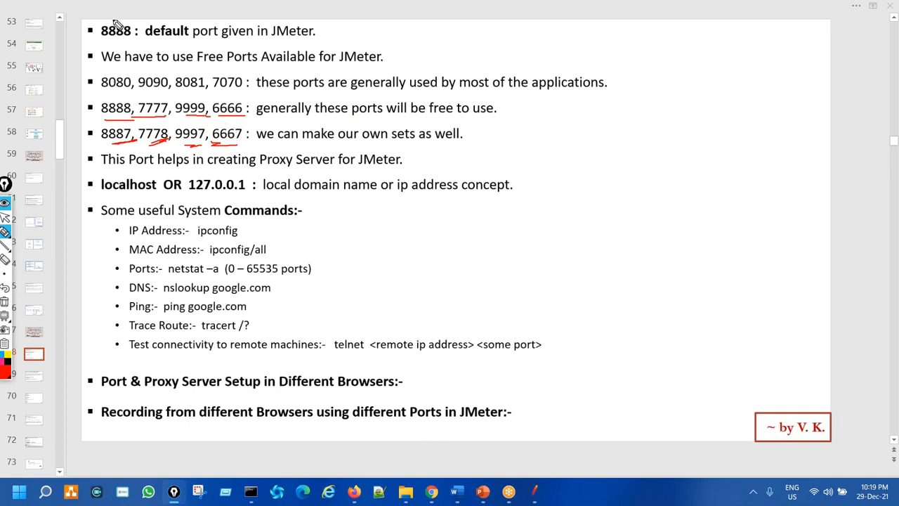
{"action": "mouse_move", "coordinate": [110, 20]}
{"action": "left_mouse_down"}
{"action": "mouse_move", "coordinate": [106, 36]}
{"action": "mouse_move", "coordinate": [132, 53]}
{"action": "left_mouse_up"}
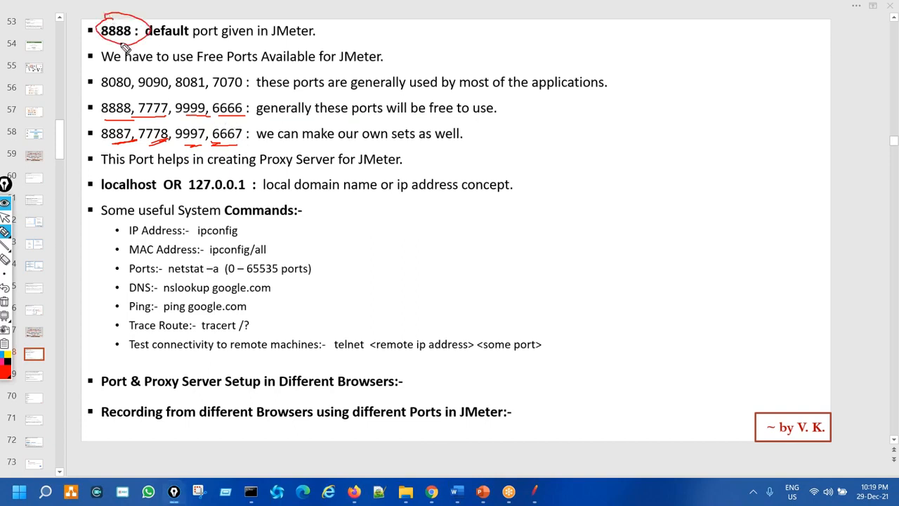
{"action": "left_click_drag", "start_coordinate": [169, 19], "coordinate": [208, 15]}
{"action": "mouse_move", "coordinate": [169, 100]}
{"action": "left_mouse_down"}
{"action": "mouse_move", "coordinate": [120, 115]}
{"action": "mouse_move", "coordinate": [175, 164]}
{"action": "mouse_move", "coordinate": [182, 112]}
{"action": "left_mouse_up"}
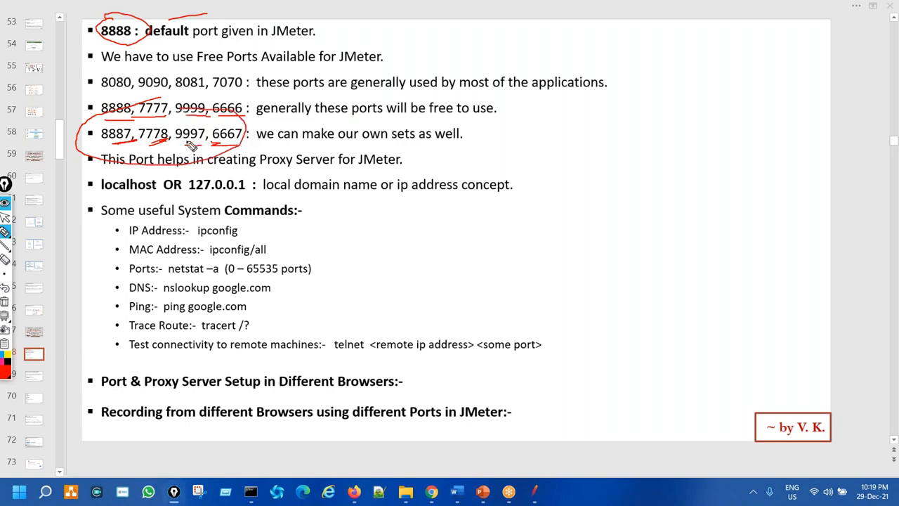
{"action": "mouse_move", "coordinate": [179, 118]}
{"action": "left_mouse_down"}
{"action": "mouse_move", "coordinate": [151, 96]}
{"action": "mouse_move", "coordinate": [112, 147]}
{"action": "mouse_move", "coordinate": [237, 125]}
{"action": "mouse_move", "coordinate": [165, 105]}
{"action": "left_mouse_up"}
{"action": "key", "text": "ctrl+shift+7"}
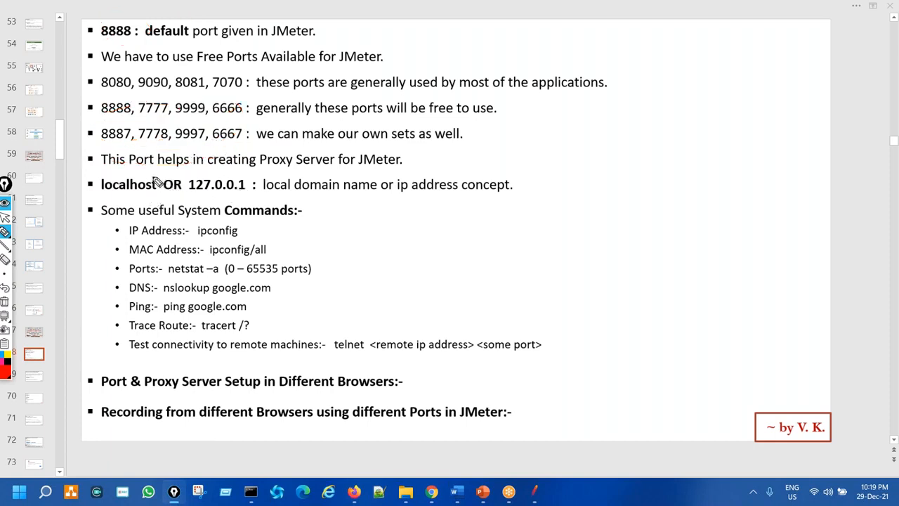
- Circle localhost and 127.0.0.1 with the pen, link them with a stroke, and clear all the markings
{"action": "mouse_move", "coordinate": [135, 175]}
{"action": "left_mouse_down"}
{"action": "mouse_move", "coordinate": [106, 176]}
{"action": "mouse_move", "coordinate": [94, 195]}
{"action": "mouse_move", "coordinate": [160, 191]}
{"action": "mouse_move", "coordinate": [128, 170]}
{"action": "mouse_move", "coordinate": [139, 176]}
{"action": "left_mouse_up"}
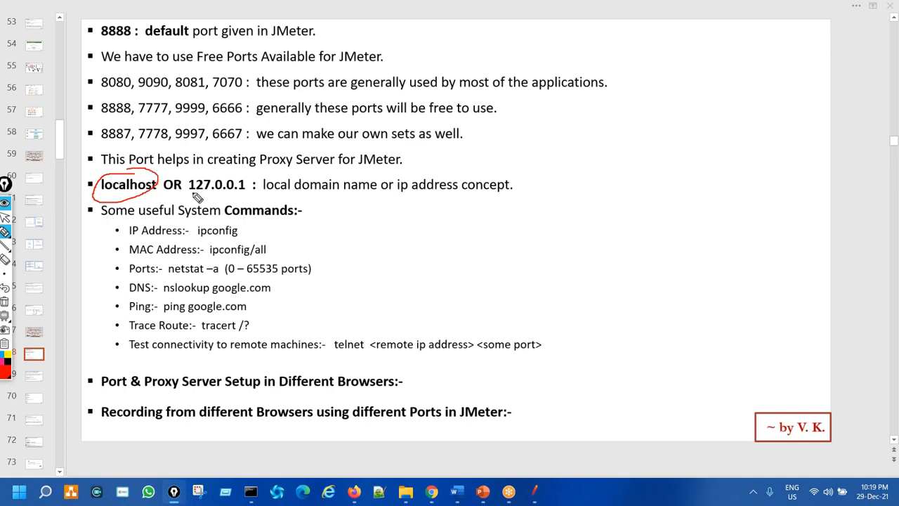
{"action": "mouse_move", "coordinate": [212, 173]}
{"action": "left_mouse_down"}
{"action": "mouse_move", "coordinate": [197, 172]}
{"action": "mouse_move", "coordinate": [192, 196]}
{"action": "mouse_move", "coordinate": [231, 202]}
{"action": "mouse_move", "coordinate": [250, 180]}
{"action": "mouse_move", "coordinate": [213, 172]}
{"action": "left_mouse_up"}
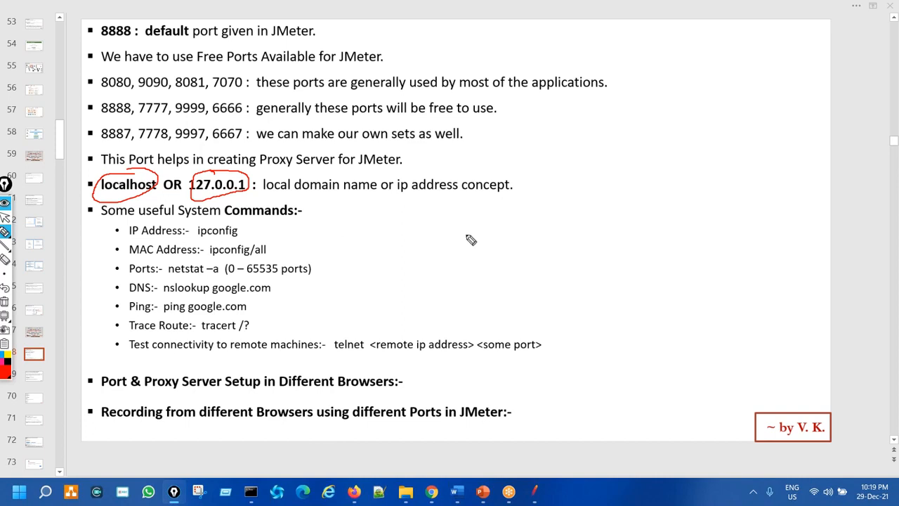
{"action": "mouse_move", "coordinate": [330, 174]}
{"action": "left_mouse_down"}
{"action": "mouse_move", "coordinate": [372, 188]}
{"action": "mouse_move", "coordinate": [337, 174]}
{"action": "left_mouse_up"}
{"action": "mouse_move", "coordinate": [442, 175]}
{"action": "left_mouse_down"}
{"action": "mouse_move", "coordinate": [406, 188]}
{"action": "mouse_move", "coordinate": [455, 170]}
{"action": "left_mouse_up"}
{"action": "key", "text": "e"}
{"action": "mouse_move", "coordinate": [115, 174]}
{"action": "left_mouse_down"}
{"action": "mouse_move", "coordinate": [105, 195]}
{"action": "mouse_move", "coordinate": [155, 166]}
{"action": "mouse_move", "coordinate": [214, 168]}
{"action": "mouse_move", "coordinate": [193, 177]}
{"action": "mouse_move", "coordinate": [259, 185]}
{"action": "mouse_move", "coordinate": [234, 173]}
{"action": "mouse_move", "coordinate": [97, 185]}
{"action": "mouse_move", "coordinate": [134, 178]}
{"action": "left_mouse_up"}
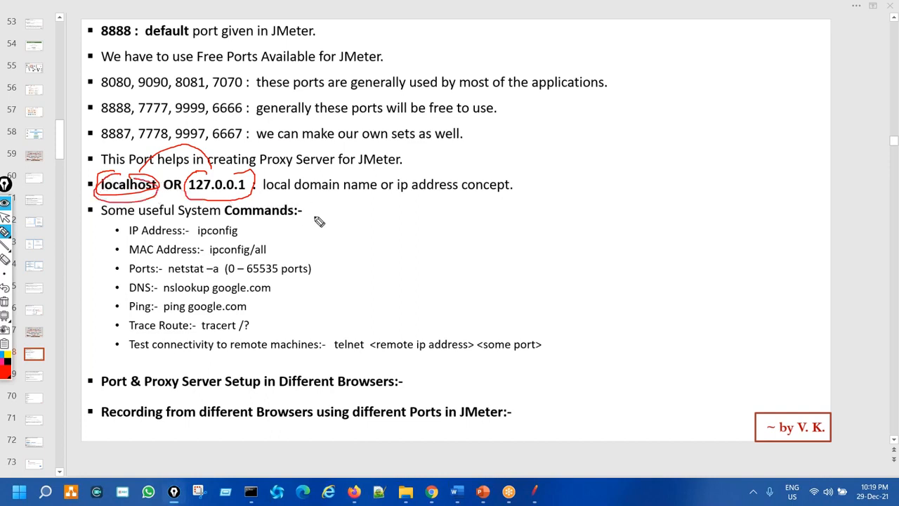
{"action": "key", "text": "ctrl+shift+7"}
{"action": "key", "text": "ctrl+shift+2"}
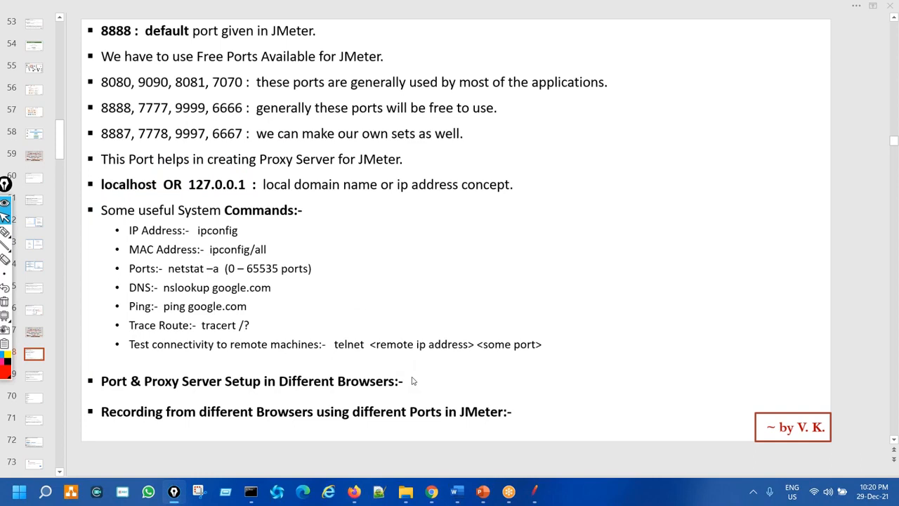
- Switch to the Firefox settings and set the manual HTTP proxy to 127.0.0.1 with port 7777
{"action": "mouse_move", "coordinate": [354, 491]}
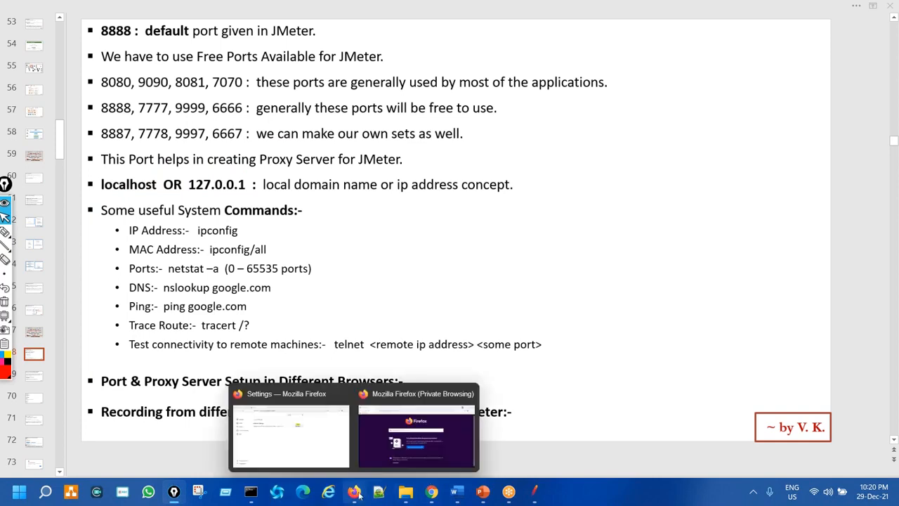
{"action": "left_click", "coordinate": [315, 441]}
{"action": "left_click", "coordinate": [510, 162]}
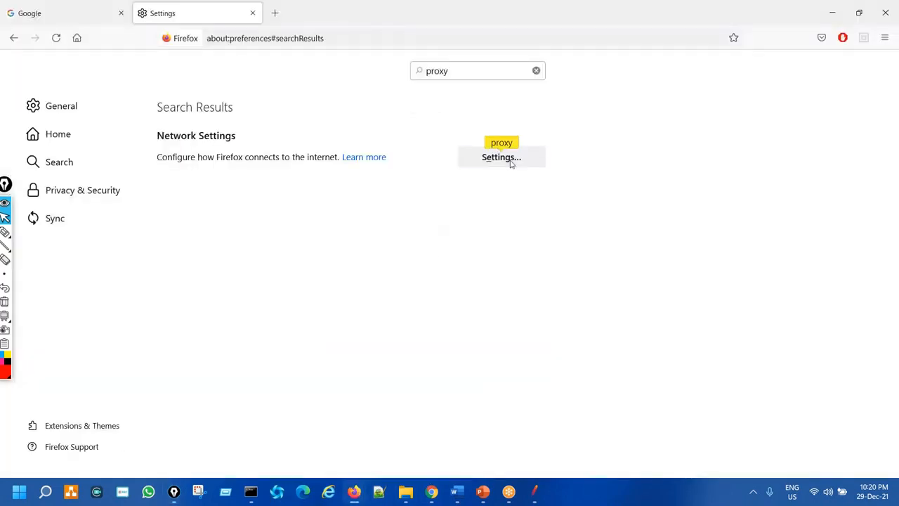
{"action": "double_click", "coordinate": [354, 206]}
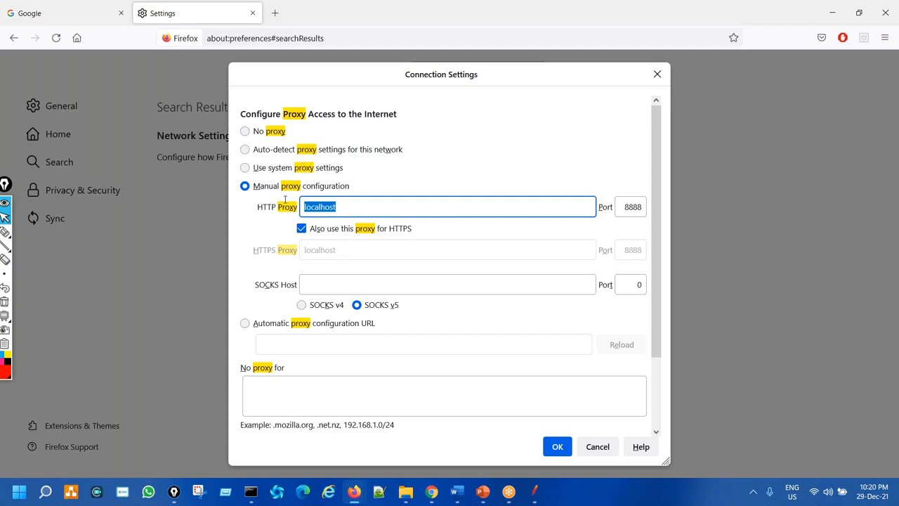
{"action": "type", "text": "127.0.0.1"}
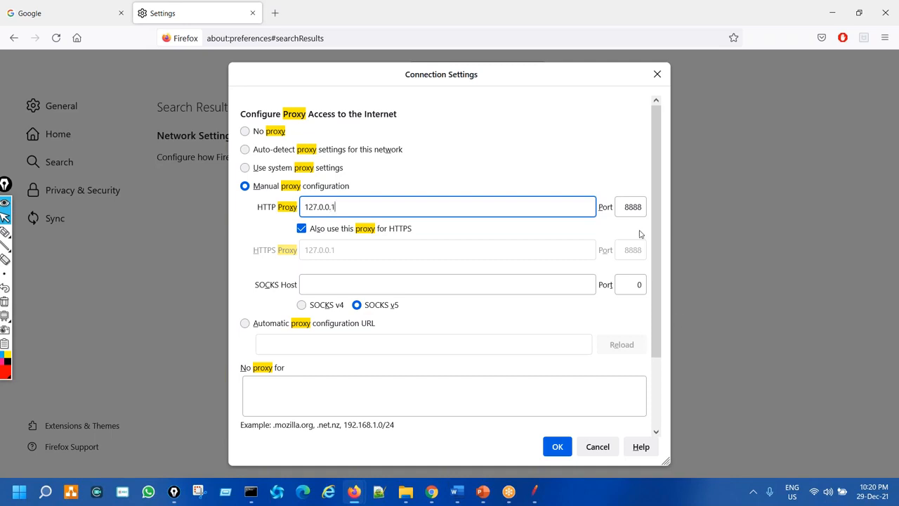
{"action": "left_click_drag", "start_coordinate": [625, 211], "coordinate": [650, 206]}
{"action": "type", "text": "7"}
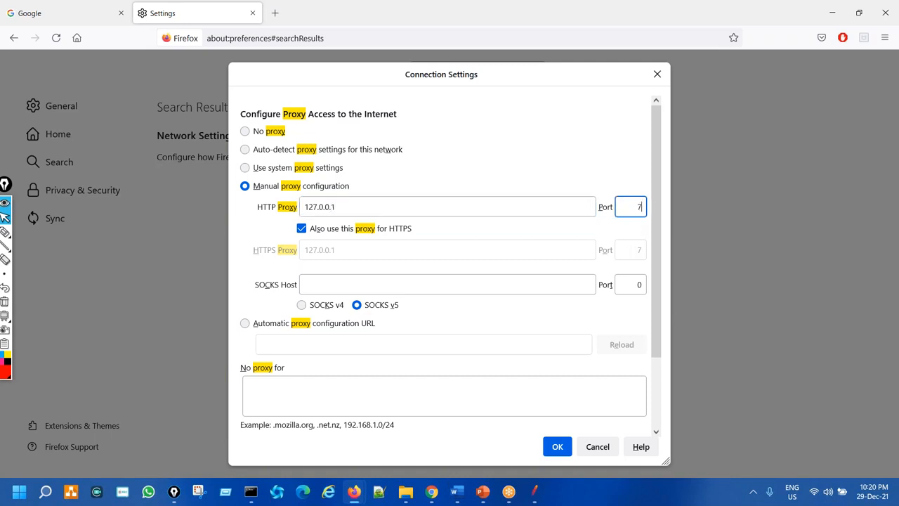
{"action": "type", "text": "777"}
{"action": "left_click", "coordinate": [557, 447]}
- Switch to JMeter, circle the recorder's port, handwrite the port examples 7777 and 6666 with the pen, and clear the markings
{"action": "left_click", "coordinate": [526, 489]}
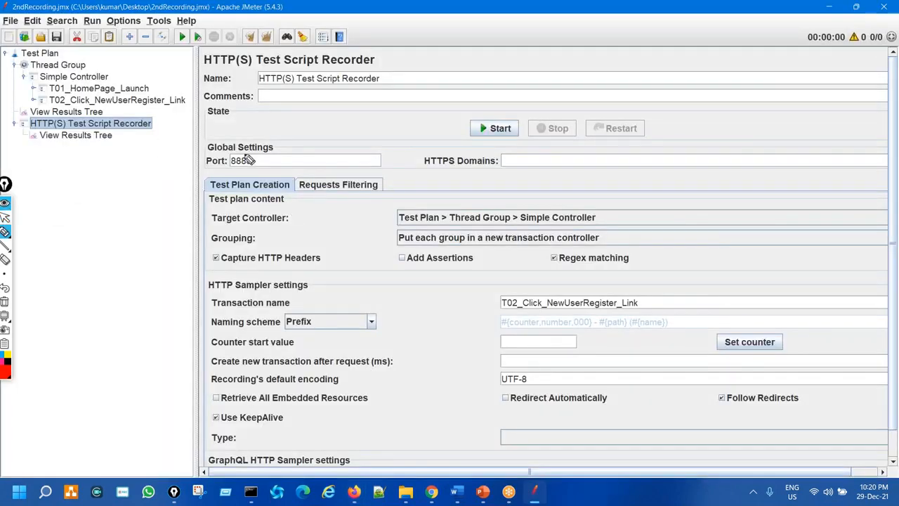
{"action": "key", "text": "alt+Tab"}
{"action": "left_click_drag", "start_coordinate": [27, 284], "coordinate": [62, 305]}
{"action": "left_click_drag", "start_coordinate": [67, 265], "coordinate": [98, 300]}
{"action": "left_click_drag", "start_coordinate": [104, 263], "coordinate": [128, 285]}
{"action": "left_click", "coordinate": [141, 241]}
{"action": "left_click_drag", "start_coordinate": [165, 242], "coordinate": [167, 275]}
{"action": "mouse_move", "coordinate": [248, 140]}
{"action": "left_mouse_down"}
{"action": "mouse_move", "coordinate": [266, 176]}
{"action": "mouse_move", "coordinate": [256, 132]}
{"action": "mouse_move", "coordinate": [302, 119]}
{"action": "mouse_move", "coordinate": [300, 139]}
{"action": "left_mouse_up"}
{"action": "mouse_move", "coordinate": [327, 118]}
{"action": "left_mouse_down"}
{"action": "mouse_move", "coordinate": [321, 133]}
{"action": "mouse_move", "coordinate": [330, 138]}
{"action": "left_mouse_up"}
{"action": "mouse_move", "coordinate": [345, 121]}
{"action": "left_mouse_down"}
{"action": "mouse_move", "coordinate": [337, 133]}
{"action": "mouse_move", "coordinate": [345, 139]}
{"action": "left_mouse_up"}
{"action": "mouse_move", "coordinate": [370, 111]}
{"action": "left_mouse_down"}
{"action": "mouse_move", "coordinate": [379, 135]}
{"action": "mouse_move", "coordinate": [378, 128]}
{"action": "left_mouse_up"}
{"action": "left_click_drag", "start_coordinate": [302, 184], "coordinate": [417, 150]}
{"action": "mouse_move", "coordinate": [316, 206]}
{"action": "left_mouse_down"}
{"action": "mouse_move", "coordinate": [98, 371]}
{"action": "mouse_move", "coordinate": [60, 435]}
{"action": "left_mouse_up"}
{"action": "left_click_drag", "start_coordinate": [109, 395], "coordinate": [118, 423]}
{"action": "mouse_move", "coordinate": [150, 394]}
{"action": "left_mouse_down"}
{"action": "mouse_move", "coordinate": [128, 427]}
{"action": "mouse_move", "coordinate": [135, 416]}
{"action": "left_mouse_up"}
{"action": "mouse_move", "coordinate": [160, 368]}
{"action": "left_mouse_down"}
{"action": "mouse_move", "coordinate": [165, 388]}
{"action": "mouse_move", "coordinate": [182, 361]}
{"action": "left_mouse_up"}
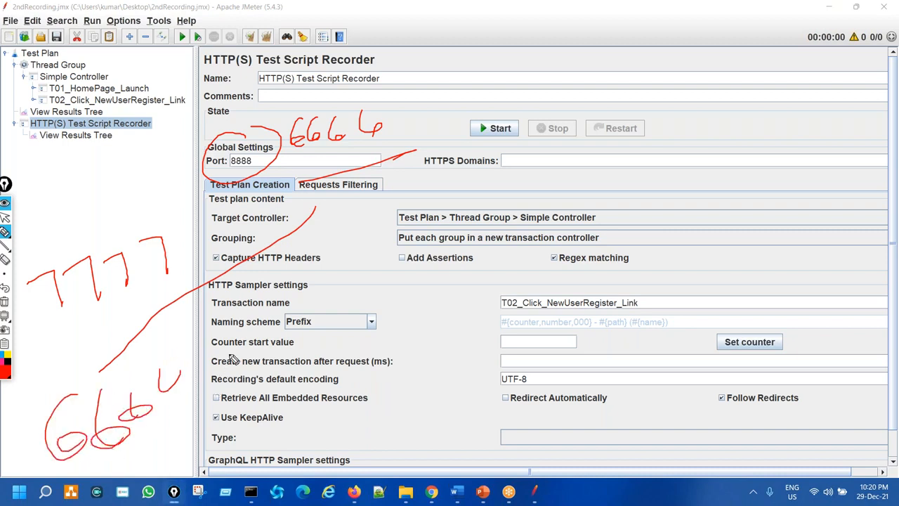
{"action": "key", "text": "ctrl+shift+7"}
- Mark the recorder's port with the pen, clear the mark, and set the port to 7777
{"action": "left_click_drag", "start_coordinate": [242, 133], "coordinate": [239, 169]}
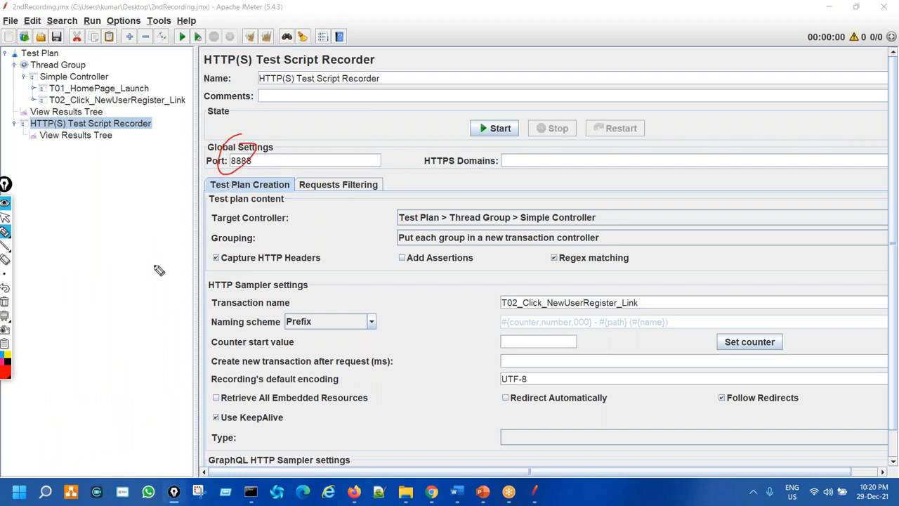
{"action": "key", "text": "ctrl+shift+7"}
{"action": "key", "text": "ctrl+shift+2"}
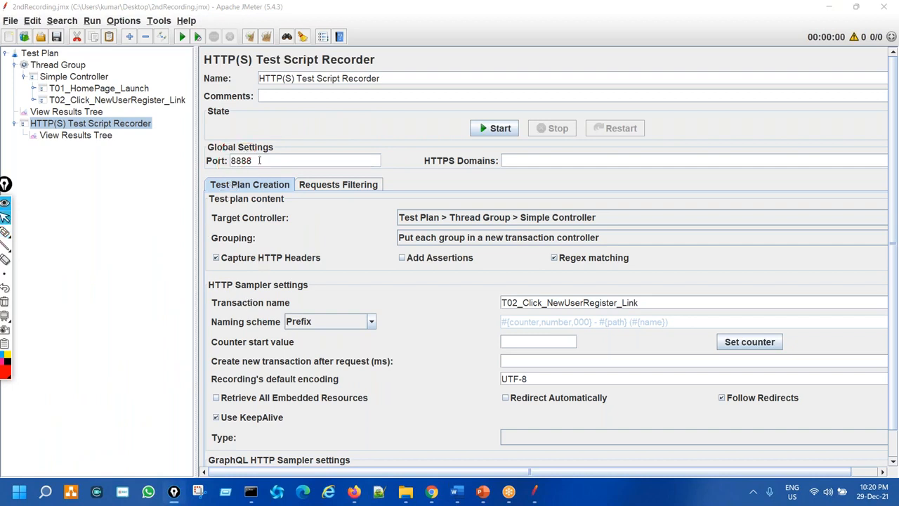
{"action": "left_click_drag", "start_coordinate": [259, 161], "coordinate": [207, 148]}
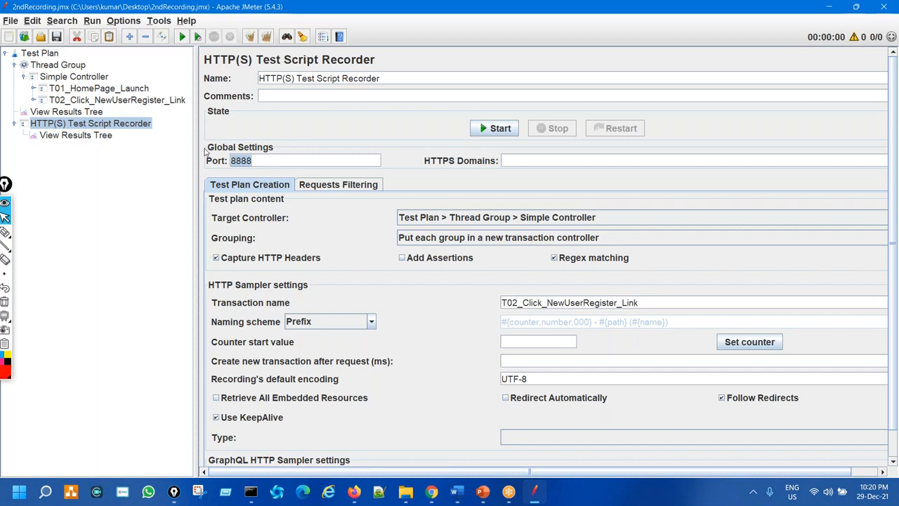
{"action": "type", "text": "7777"}
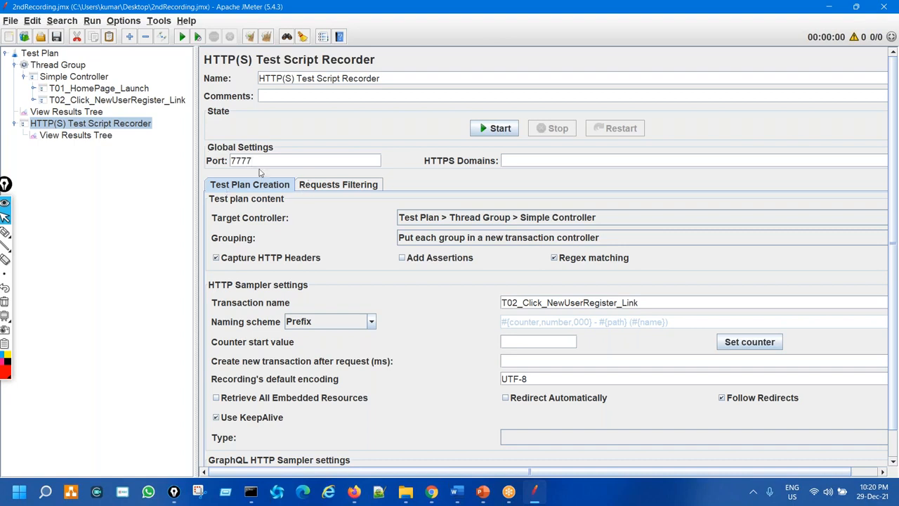
- Remove the T01_HomePage_Launch and T02_Click_NewUserRegister_Link controllers and clear the results in the recorder's View Results Tree
{"action": "left_click", "coordinate": [113, 88]}
{"action": "left_click", "coordinate": [118, 99], "text": "shift"}
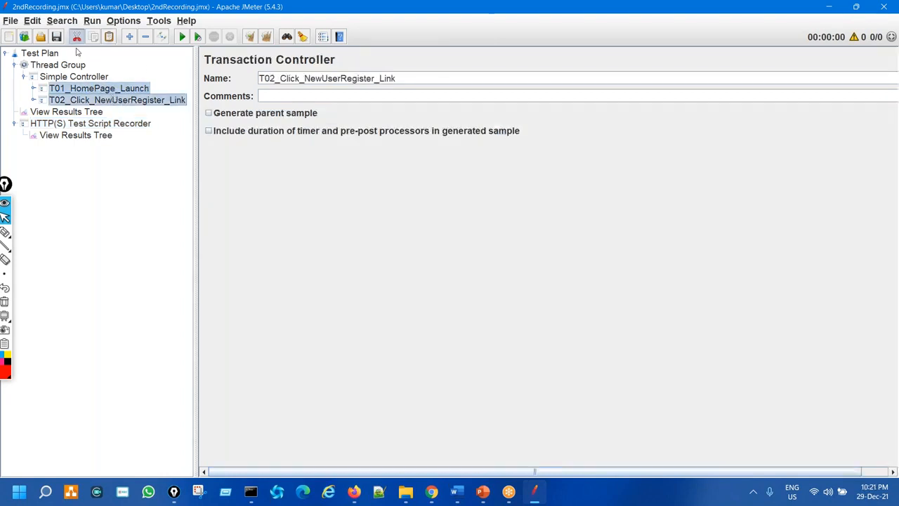
{"action": "left_click", "coordinate": [76, 37]}
{"action": "left_click", "coordinate": [76, 112]}
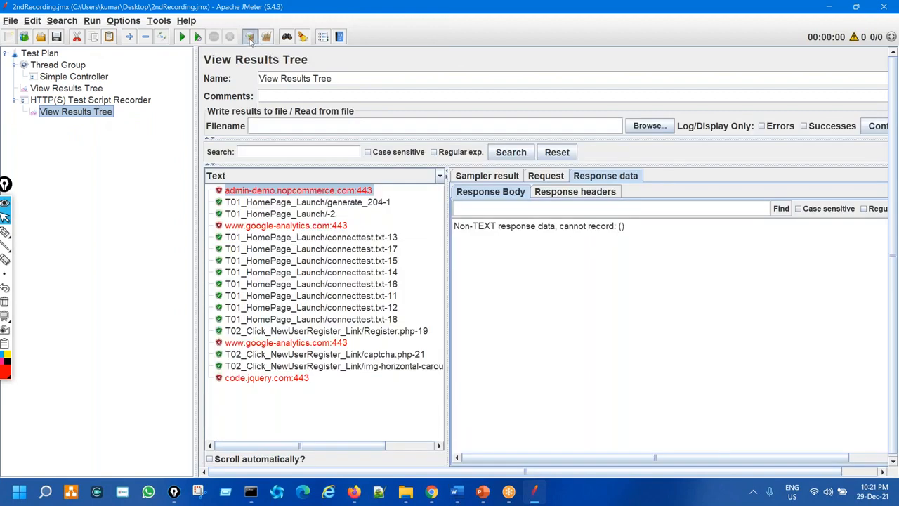
{"action": "left_click", "coordinate": [90, 100]}
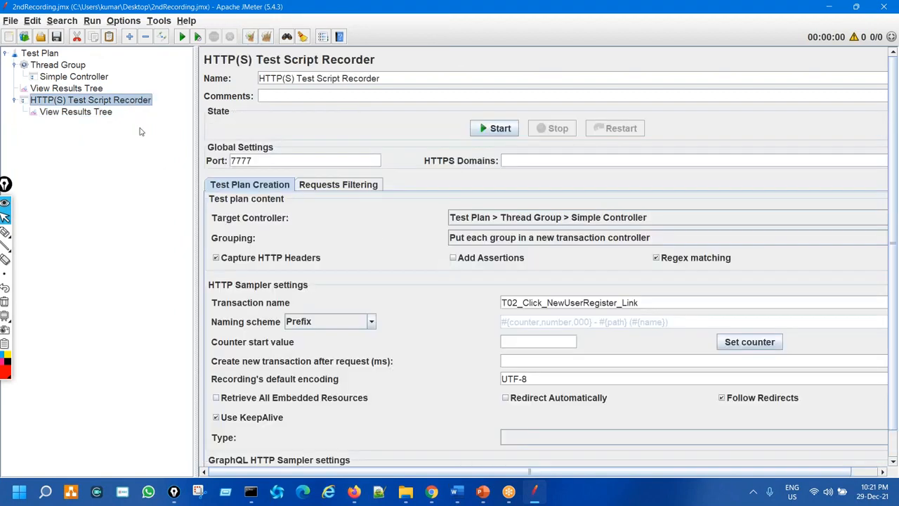
{"action": "left_click", "coordinate": [78, 112]}
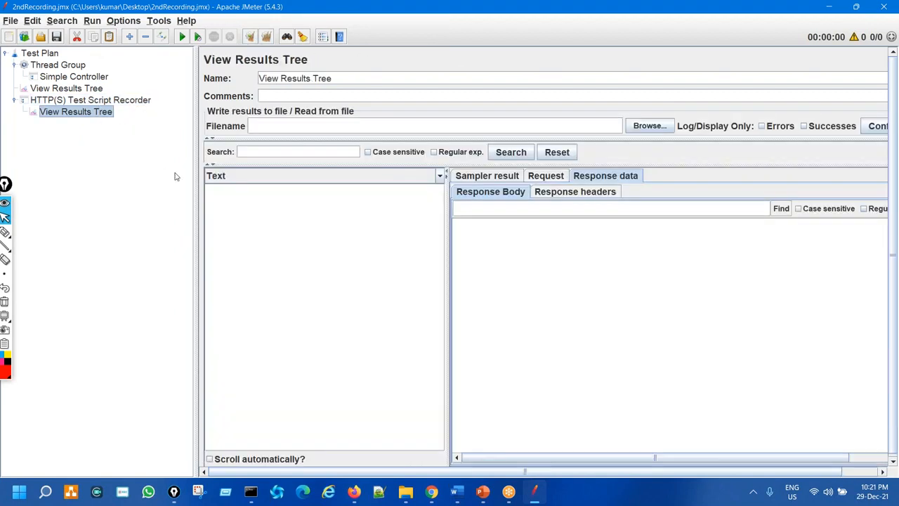
- Draw over the recorder's empty results view with the pen and clear the markings
{"action": "key", "text": "ctrl+shift+3"}
{"action": "left_click_drag", "start_coordinate": [295, 251], "coordinate": [295, 219]}
{"action": "left_click_drag", "start_coordinate": [277, 128], "coordinate": [299, 137]}
{"action": "key", "text": "ctrl+shift+7"}
{"action": "key", "text": "ctrl+shift+2"}
- Start the HTTP(S) Test Script Recorder, accept the certificate notice, and name the transaction T01_HomePage_Launch
{"action": "left_click", "coordinate": [134, 100]}
{"action": "left_click", "coordinate": [497, 128]}
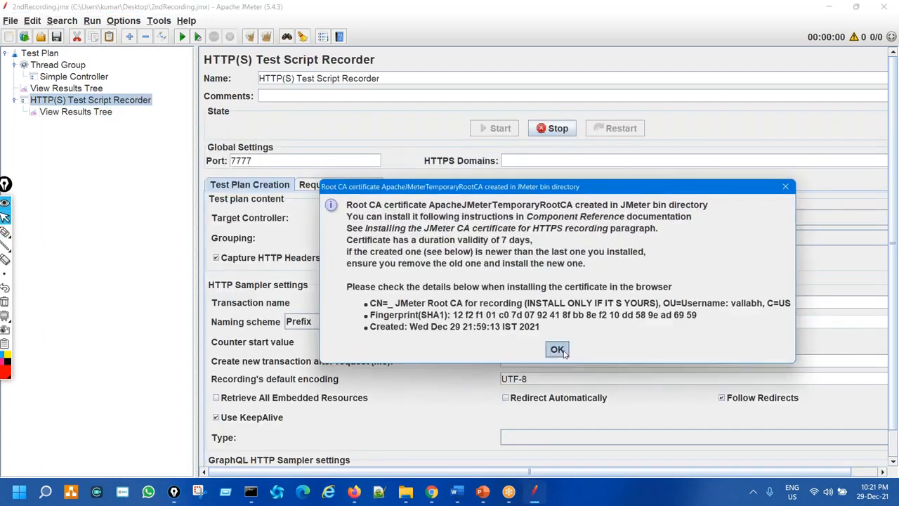
{"action": "key", "text": "Return"}
{"action": "left_click_drag", "start_coordinate": [687, 204], "coordinate": [570, 198]}
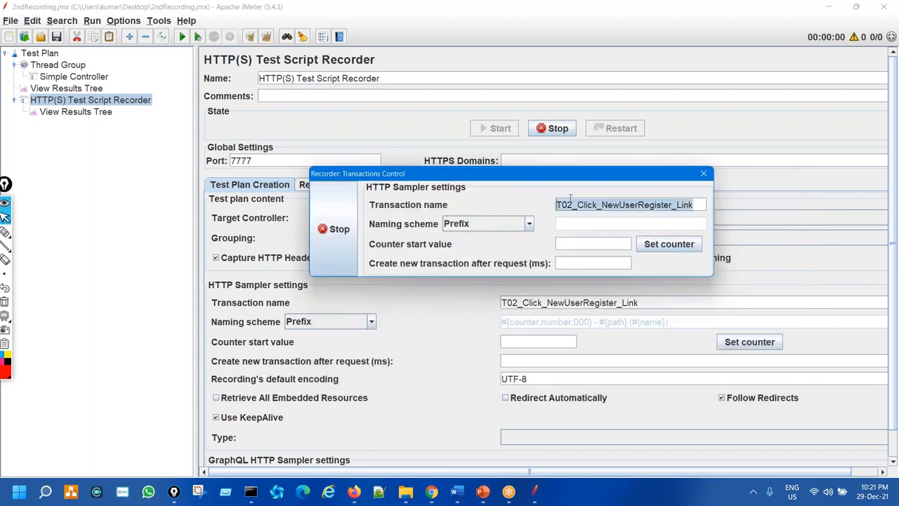
{"action": "type", "text": "T01_HomePage_Launch"}
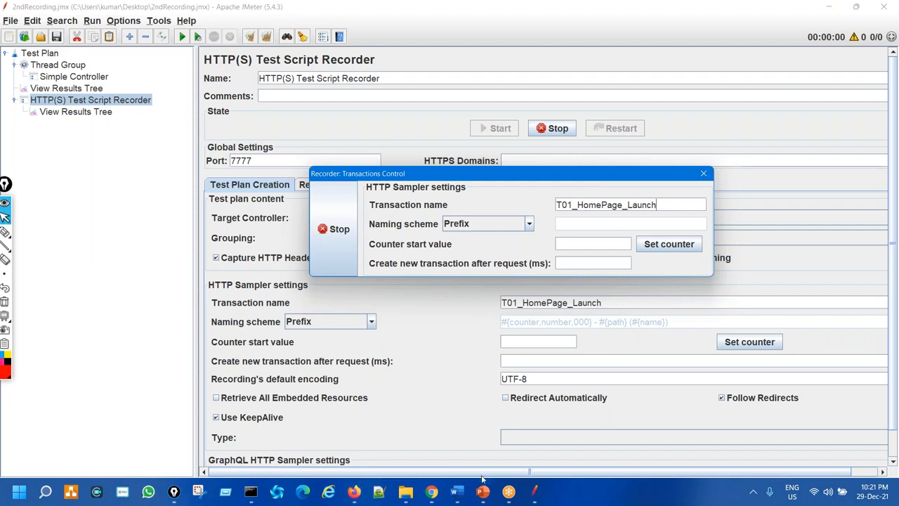
{"action": "left_click", "coordinate": [431, 492]}
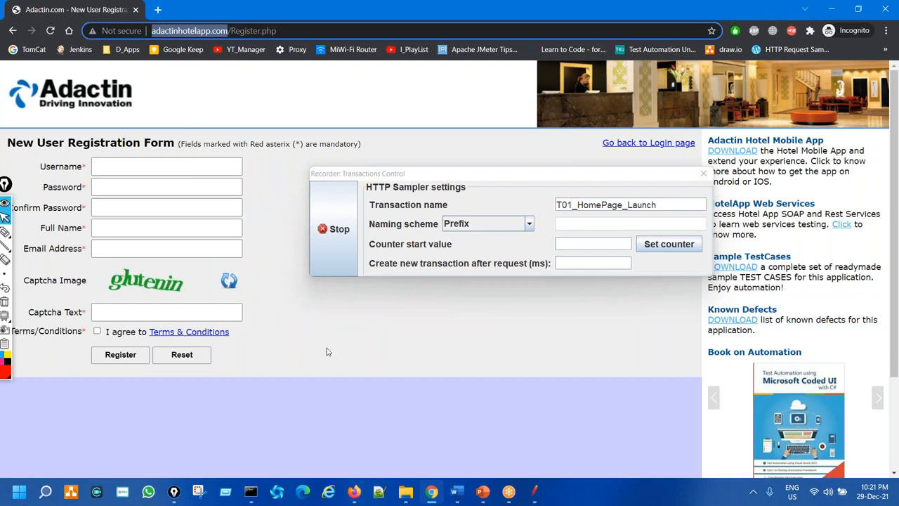
{"action": "left_click", "coordinate": [885, 8]}
{"action": "mouse_move", "coordinate": [354, 491]}
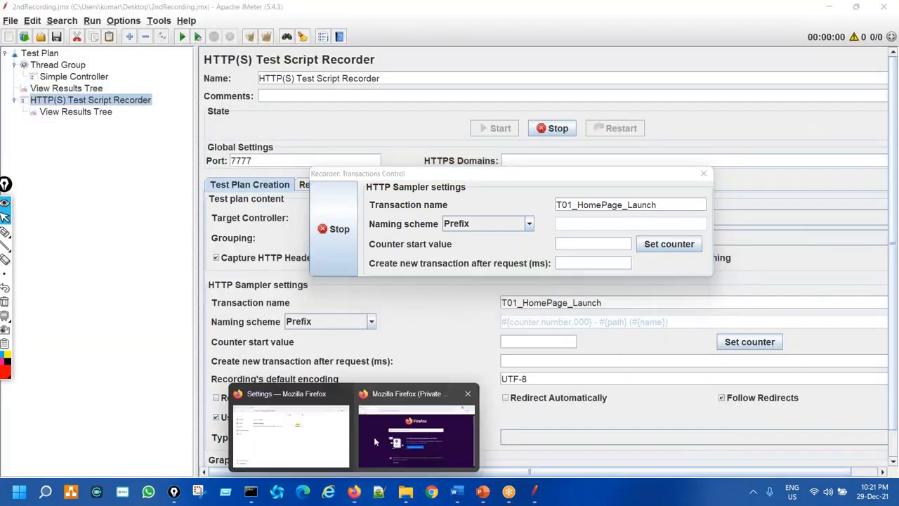
{"action": "left_click", "coordinate": [374, 441]}
{"action": "left_click", "coordinate": [227, 37]}
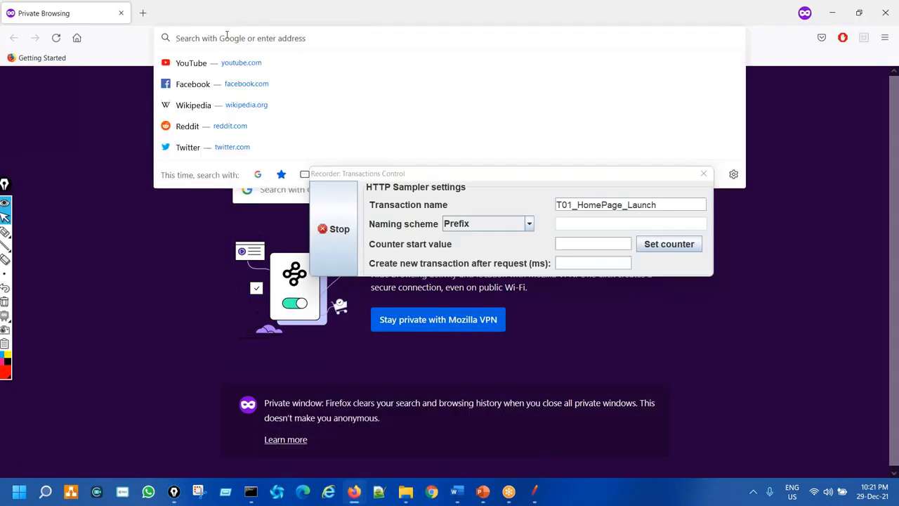
{"action": "type", "text": "http://adactinhotelapp.com/"}
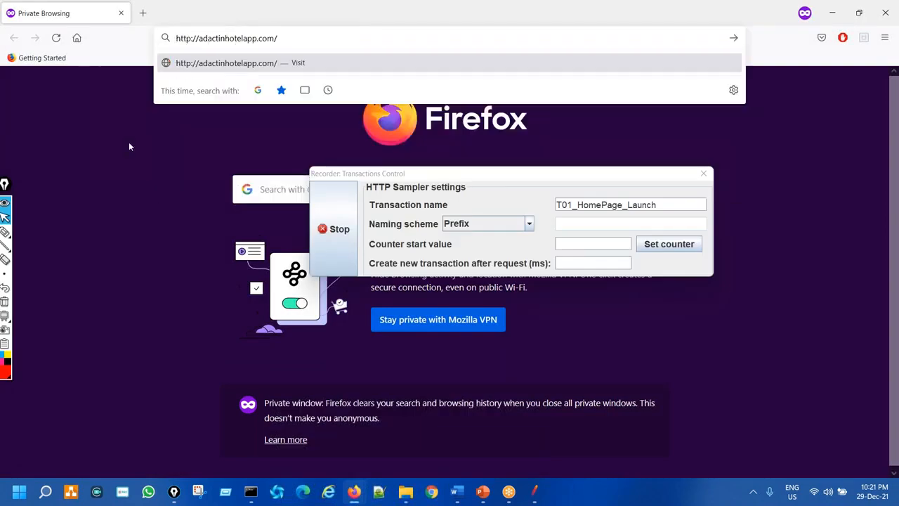
{"action": "key", "text": "Return"}
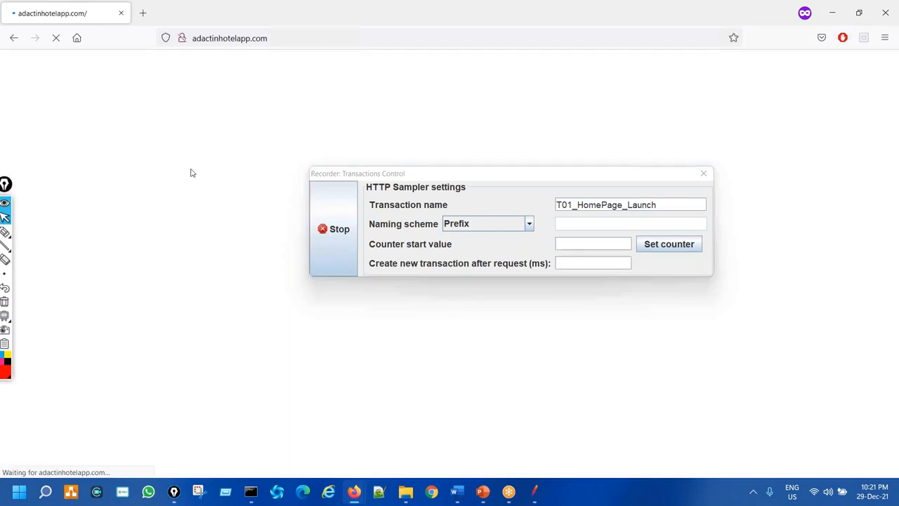
- Move the Transactions Control window off the login form, draw over the loading Adactin page with the pen, and clear the markings
{"action": "left_click_drag", "start_coordinate": [439, 177], "coordinate": [570, 99]}
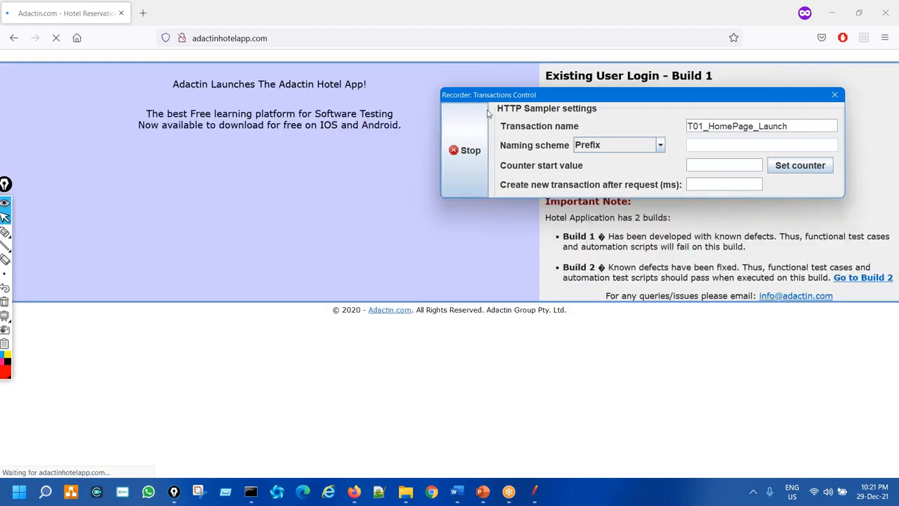
{"action": "left_click_drag", "start_coordinate": [608, 95], "coordinate": [527, 258]}
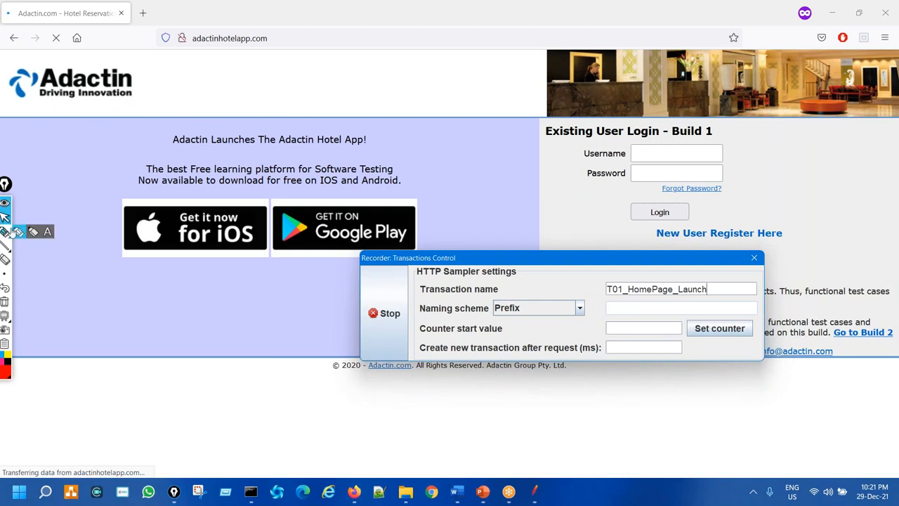
{"action": "left_click", "coordinate": [19, 233]}
{"action": "mouse_move", "coordinate": [6, 16]}
{"action": "left_mouse_down"}
{"action": "mouse_move", "coordinate": [125, 7]}
{"action": "mouse_move", "coordinate": [65, 12]}
{"action": "left_mouse_up"}
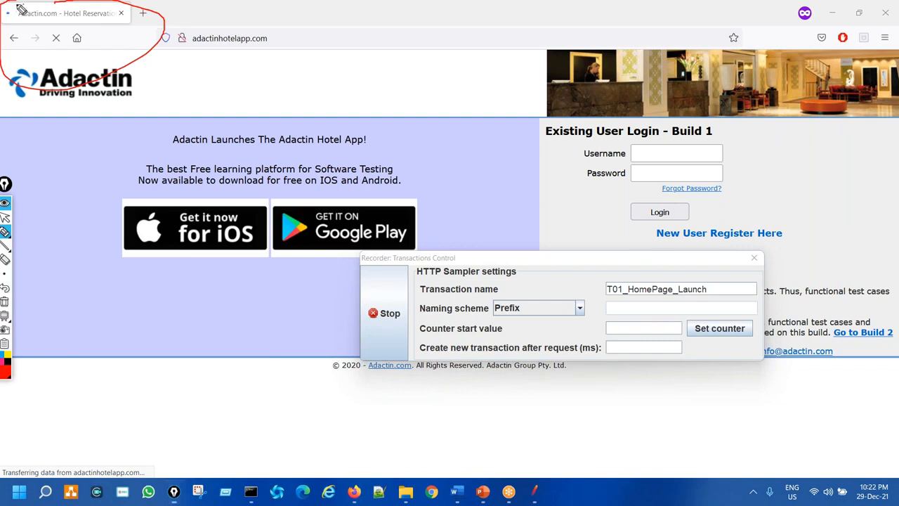
{"action": "mouse_move", "coordinate": [217, 92]}
{"action": "left_mouse_down"}
{"action": "mouse_move", "coordinate": [275, 80]}
{"action": "mouse_move", "coordinate": [204, 89]}
{"action": "mouse_move", "coordinate": [267, 83]}
{"action": "mouse_move", "coordinate": [230, 85]}
{"action": "left_mouse_up"}
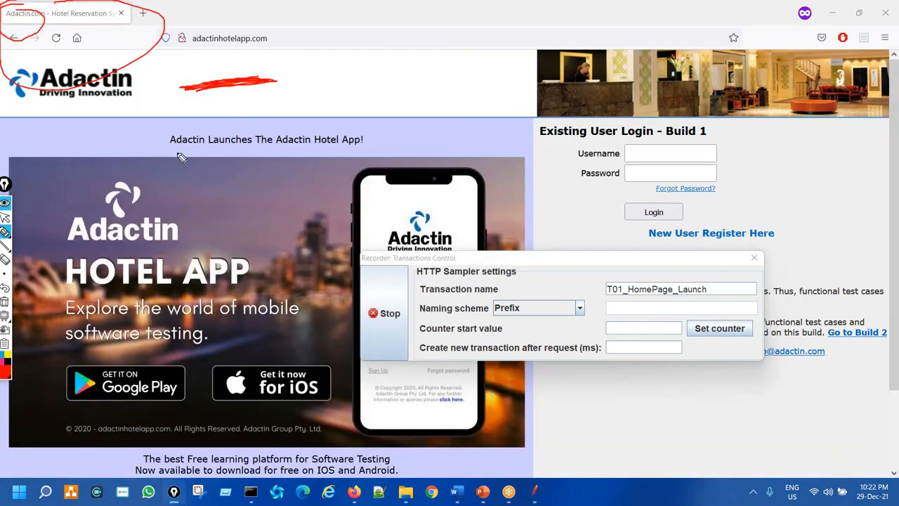
{"action": "key", "text": "ctrl+shift+7"}
{"action": "mouse_move", "coordinate": [281, 103]}
{"action": "left_mouse_down"}
{"action": "mouse_move", "coordinate": [231, 84]}
{"action": "mouse_move", "coordinate": [268, 80]}
{"action": "mouse_move", "coordinate": [218, 110]}
{"action": "mouse_move", "coordinate": [258, 88]}
{"action": "mouse_move", "coordinate": [241, 87]}
{"action": "mouse_move", "coordinate": [284, 98]}
{"action": "left_mouse_up"}
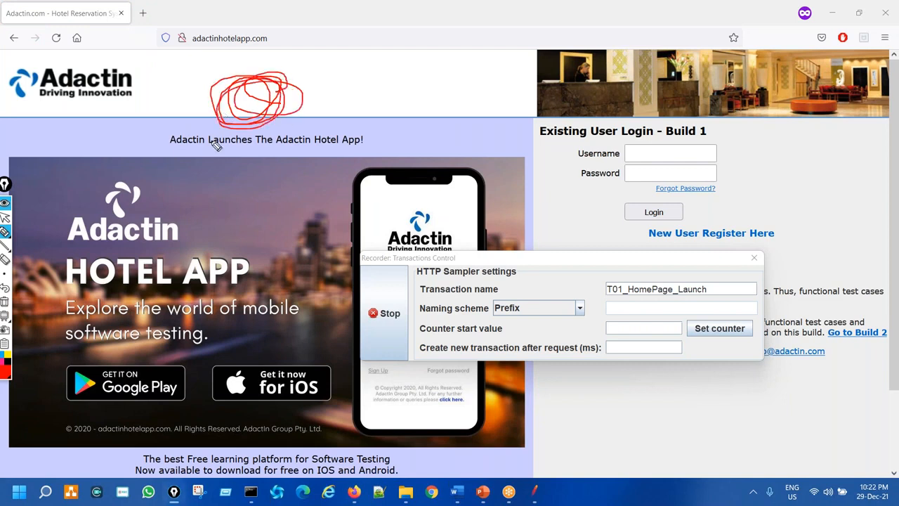
{"action": "key", "text": "ctrl+shift+7"}
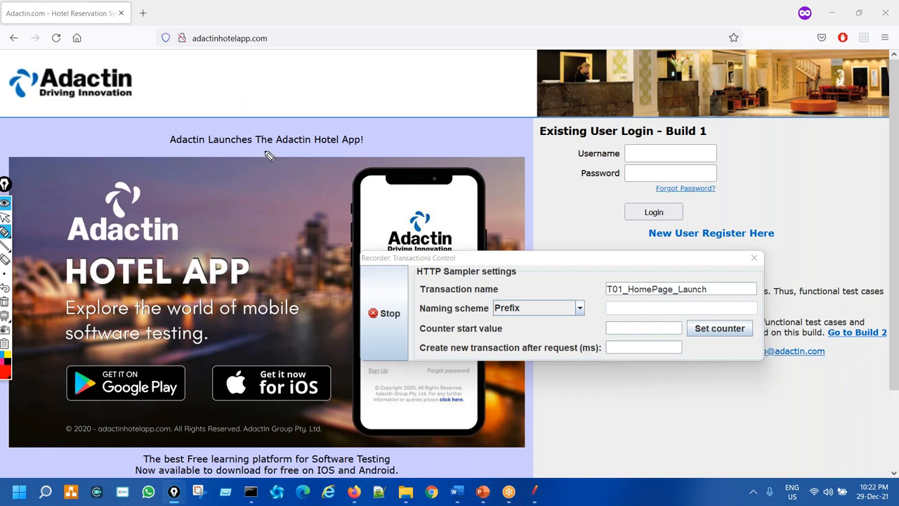
{"action": "mouse_move", "coordinate": [378, 102]}
{"action": "left_mouse_down"}
{"action": "mouse_move", "coordinate": [297, 114]}
{"action": "mouse_move", "coordinate": [140, 312]}
{"action": "mouse_move", "coordinate": [467, 158]}
{"action": "left_mouse_up"}
{"action": "key", "text": "ctrl+shift+7"}
{"action": "key", "text": "ctrl+shift+1"}
- Switch to JMeter and view the captured requests in the recorder's View Results Tree
{"action": "left_click", "coordinate": [533, 493]}
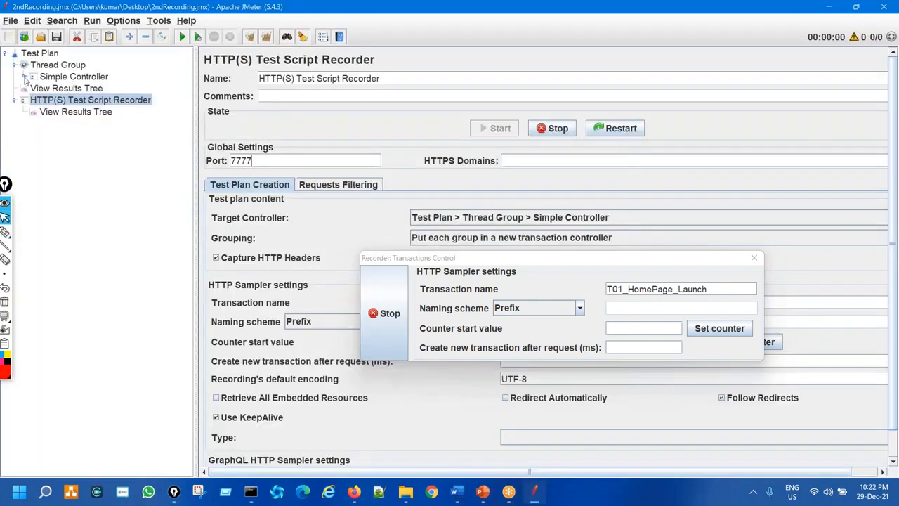
{"action": "left_click", "coordinate": [76, 124]}
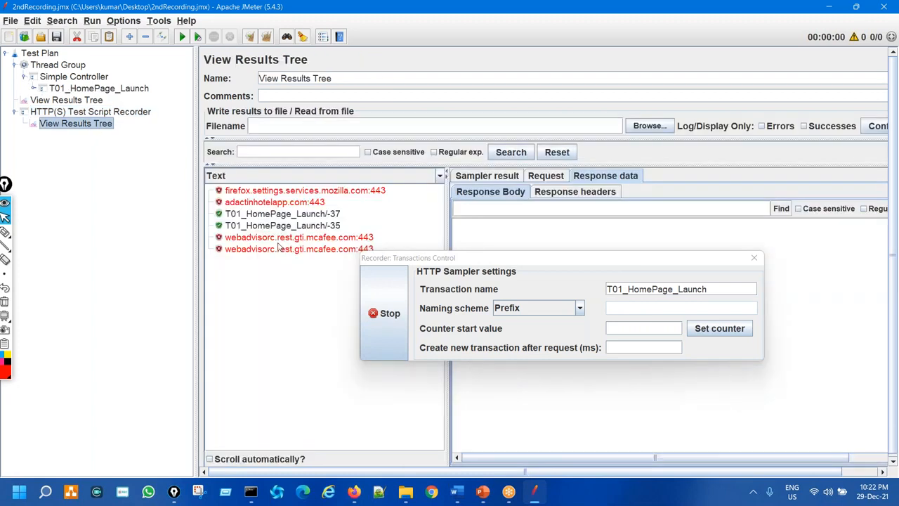
{"action": "left_click_drag", "start_coordinate": [340, 217], "coordinate": [372, 217]}
{"action": "key", "text": "Escape"}
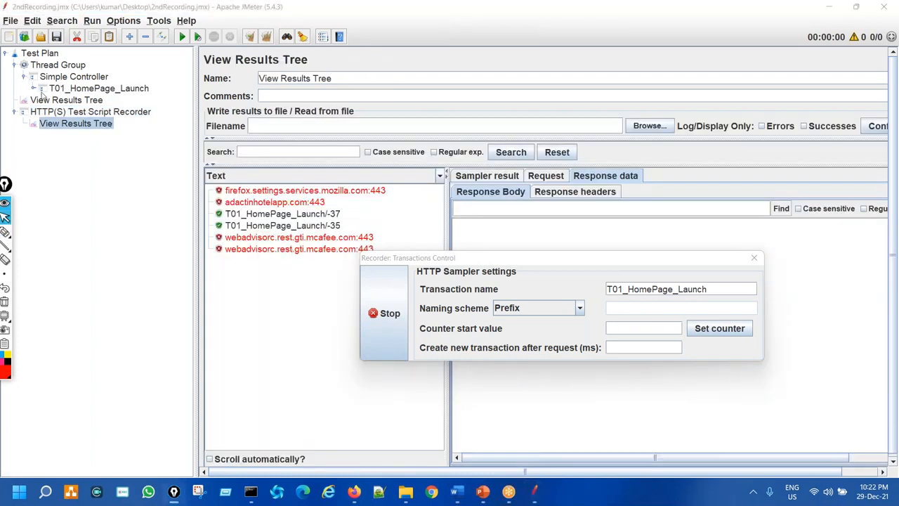
- Expand T01_HomePage_Launch, compare its two recorded requests, and mark the -37 request's server and path with the pen before clearing the marks
{"action": "left_click", "coordinate": [33, 88]}
{"action": "left_click", "coordinate": [144, 90]}
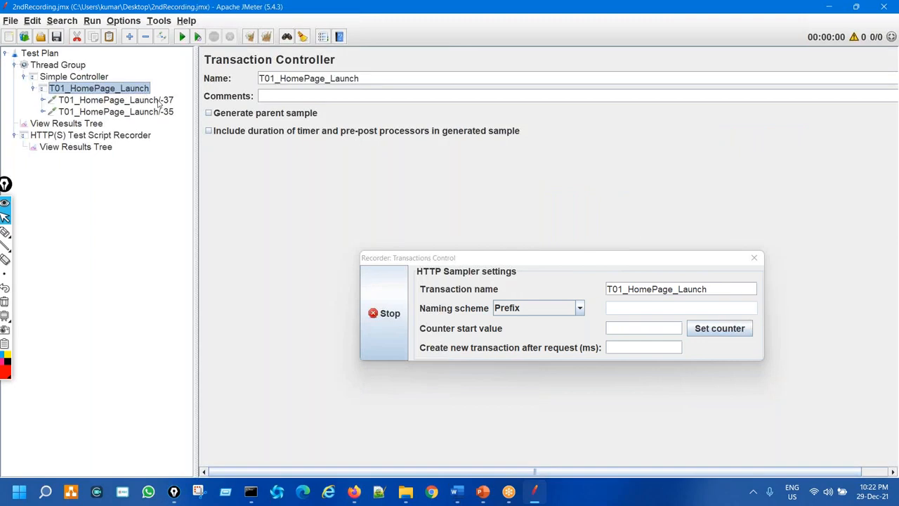
{"action": "left_click", "coordinate": [160, 102]}
{"action": "left_click", "coordinate": [167, 113]}
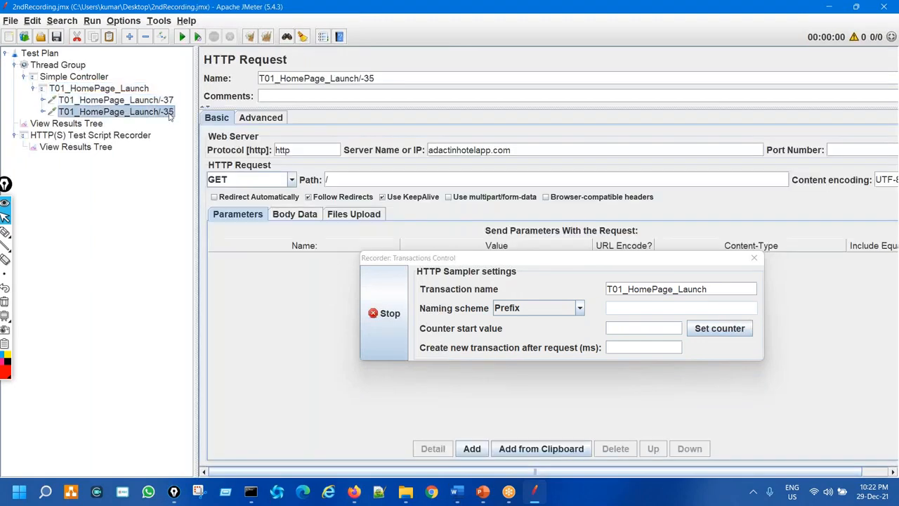
{"action": "left_click", "coordinate": [164, 102]}
{"action": "left_click", "coordinate": [163, 112]}
{"action": "left_click", "coordinate": [169, 102]}
{"action": "mouse_move", "coordinate": [274, 161]}
{"action": "left_mouse_down"}
{"action": "mouse_move", "coordinate": [525, 167]}
{"action": "mouse_move", "coordinate": [517, 138]}
{"action": "left_mouse_up"}
{"action": "left_click_drag", "start_coordinate": [334, 185], "coordinate": [389, 187]}
{"action": "key", "text": "ctrl+shift+7"}
{"action": "key", "text": "ctrl+shift+2"}
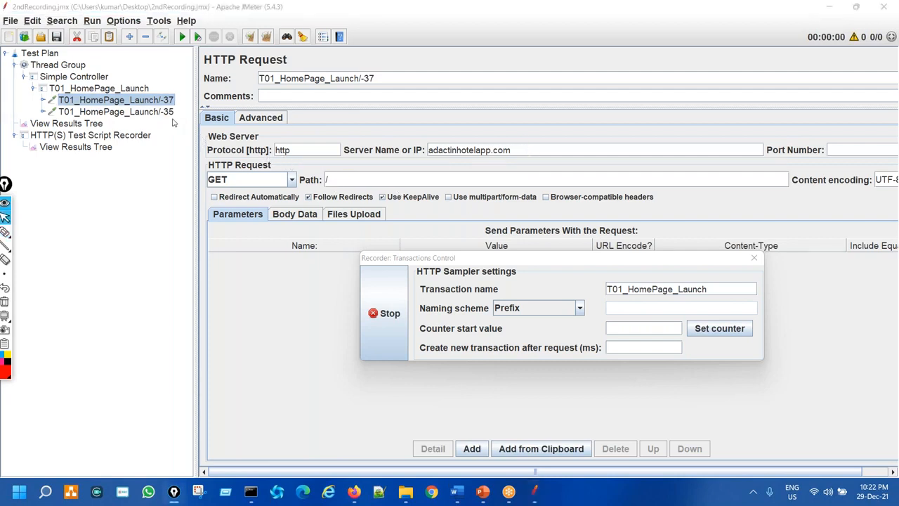
- Examine the T01_HomePage_Launch/-35 request, marking its protocol, server and path with the pen and clearing the marks
{"action": "left_click", "coordinate": [169, 112]}
{"action": "key", "text": "ctrl+shift+1"}
{"action": "left_click_drag", "start_coordinate": [277, 160], "coordinate": [500, 167]}
{"action": "left_click_drag", "start_coordinate": [318, 200], "coordinate": [446, 185]}
{"action": "left_click_drag", "start_coordinate": [452, 132], "coordinate": [340, 121]}
{"action": "mouse_move", "coordinate": [264, 137]}
{"action": "left_mouse_down"}
{"action": "mouse_move", "coordinate": [566, 175]}
{"action": "mouse_move", "coordinate": [434, 131]}
{"action": "left_mouse_up"}
{"action": "key", "text": "ctrl+shift+7"}
{"action": "key", "text": "ctrl+shift+2"}
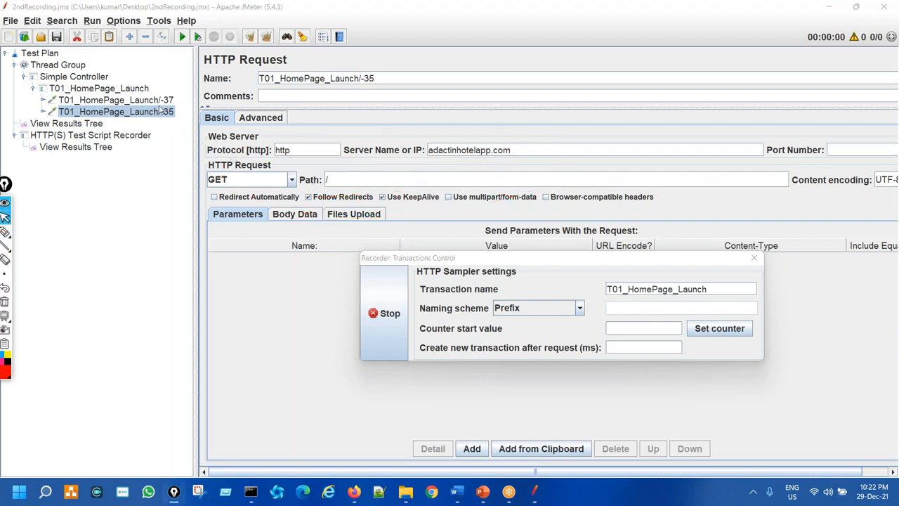
- Cut the duplicate T01_HomePage_Launch/-37 request, then mark the remaining -35 request with the pen and clear the marks
{"action": "left_click", "coordinate": [161, 102]}
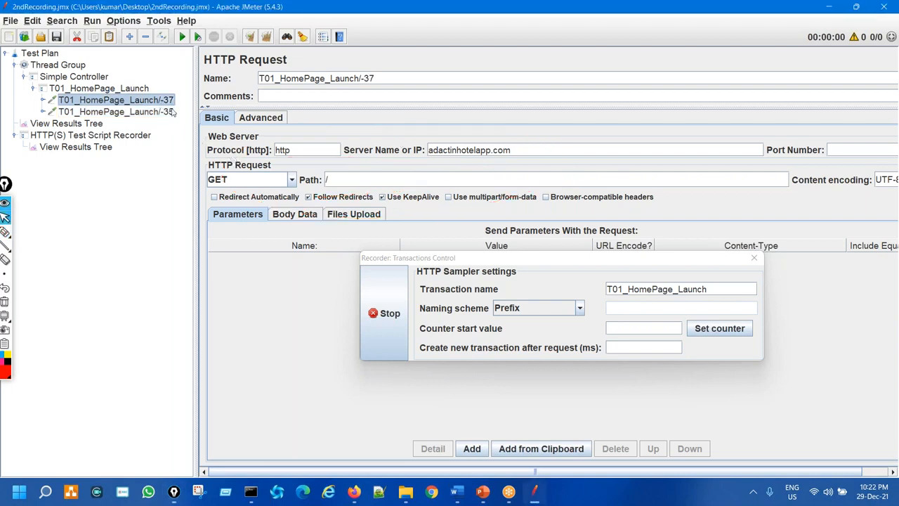
{"action": "left_click", "coordinate": [78, 38]}
{"action": "left_click", "coordinate": [164, 99]}
{"action": "key", "text": "ctrl+shift+3"}
{"action": "left_click_drag", "start_coordinate": [170, 106], "coordinate": [201, 102]}
{"action": "mouse_move", "coordinate": [420, 135]}
{"action": "left_mouse_down"}
{"action": "mouse_move", "coordinate": [329, 203]}
{"action": "mouse_move", "coordinate": [405, 117]}
{"action": "mouse_move", "coordinate": [391, 111]}
{"action": "left_mouse_up"}
{"action": "key", "text": "ctrl+shift+7"}
{"action": "key", "text": "ctrl+shift+2"}
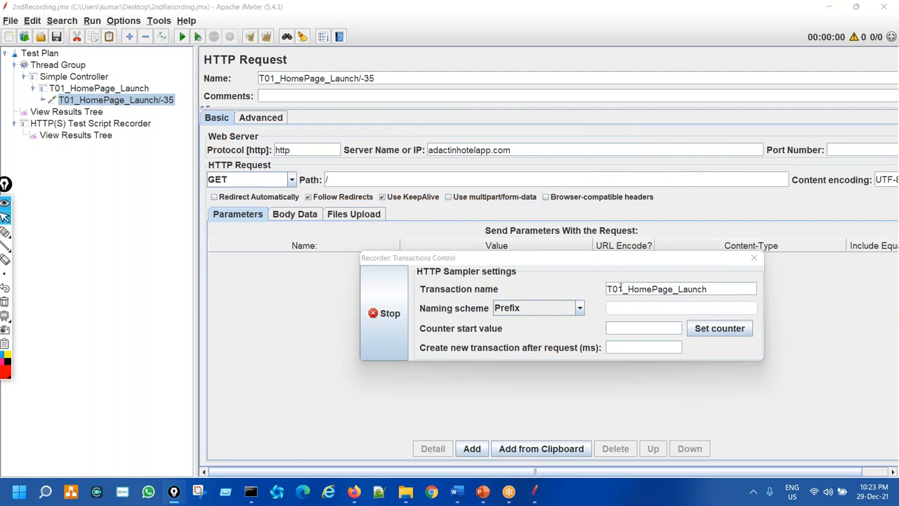
- Rename the recorder transaction T02_Click and open the New User Register page in the private Firefox window
{"action": "left_click_drag", "start_coordinate": [620, 288], "coordinate": [715, 292]}
{"action": "type", "text": "2_Click"}
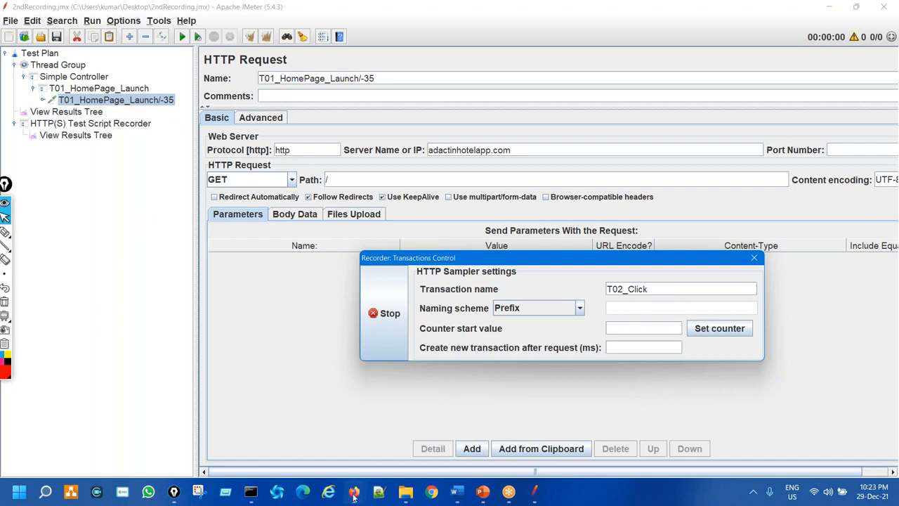
{"action": "mouse_move", "coordinate": [354, 496]}
{"action": "left_click", "coordinate": [401, 441]}
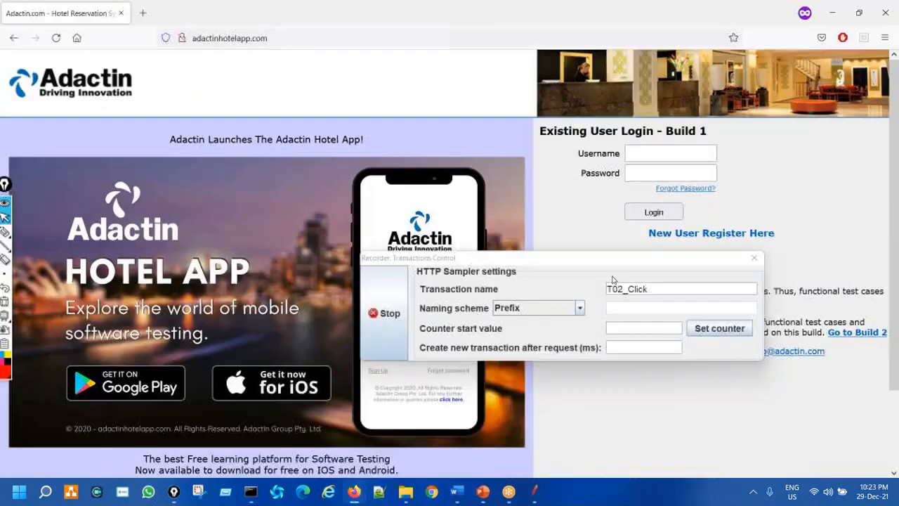
{"action": "left_click", "coordinate": [696, 235]}
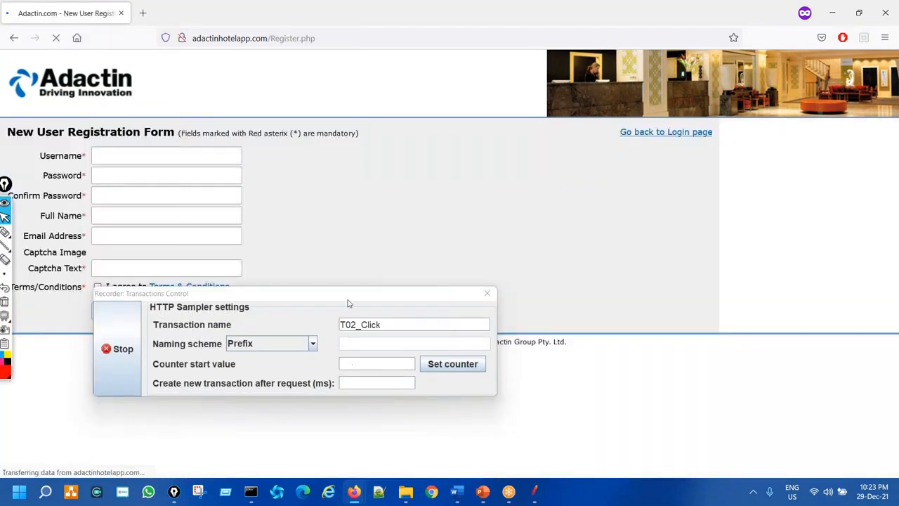
{"action": "left_click_drag", "start_coordinate": [324, 295], "coordinate": [516, 256]}
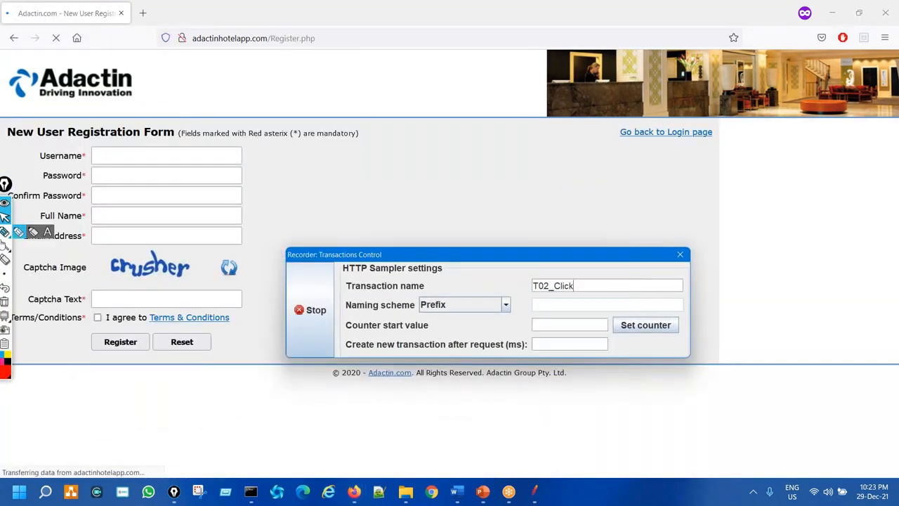
{"action": "left_click", "coordinate": [18, 232]}
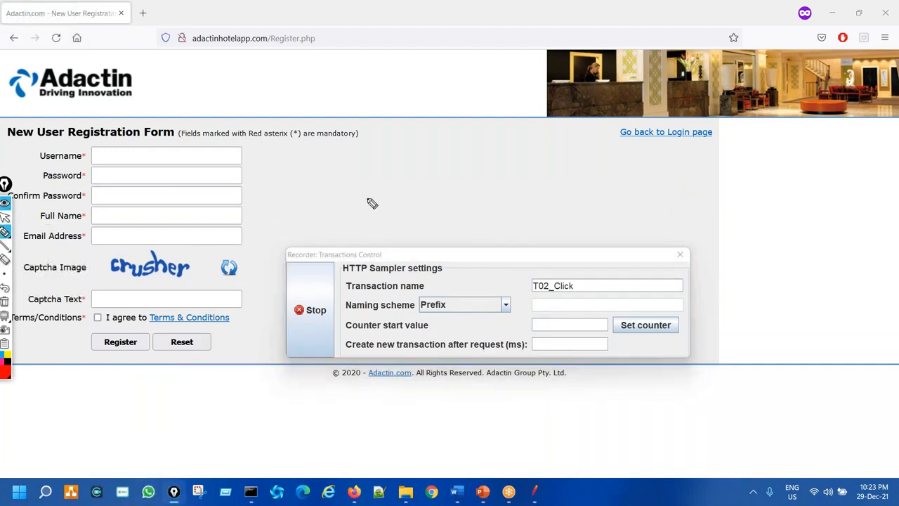
{"action": "key", "text": "Escape"}
- Switch to JMeter, expand T02_Click, widen the test plan tree, and review the Register.php, img-horizontal-carousel and captcha.php requests
{"action": "left_click", "coordinate": [523, 486]}
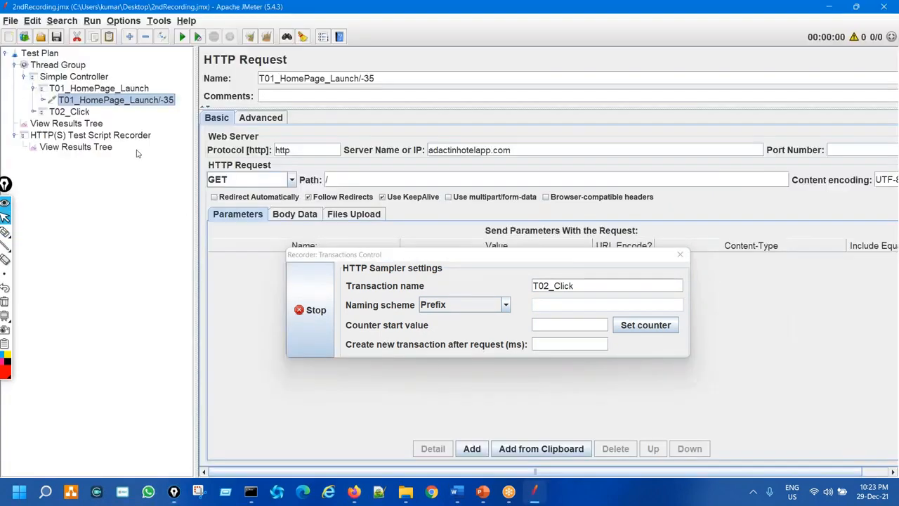
{"action": "left_click", "coordinate": [32, 112]}
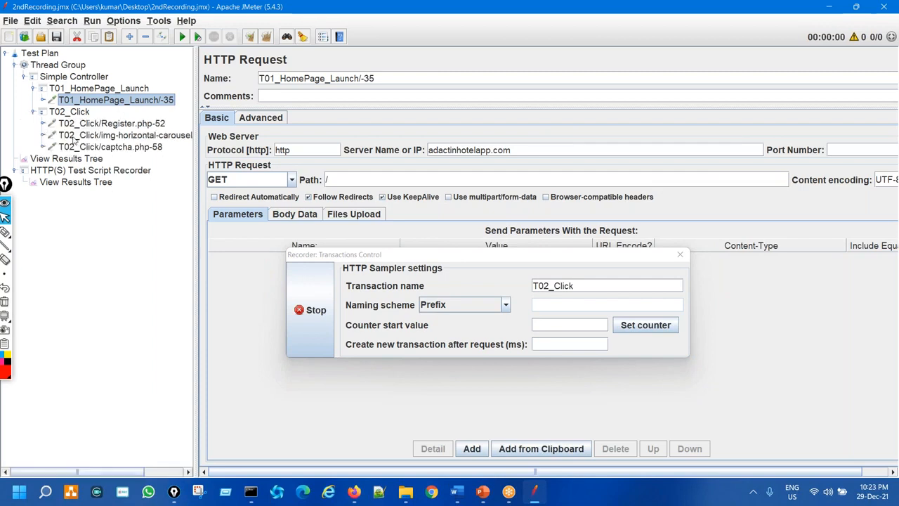
{"action": "left_click_drag", "start_coordinate": [196, 150], "coordinate": [304, 150]}
{"action": "left_click", "coordinate": [140, 124]}
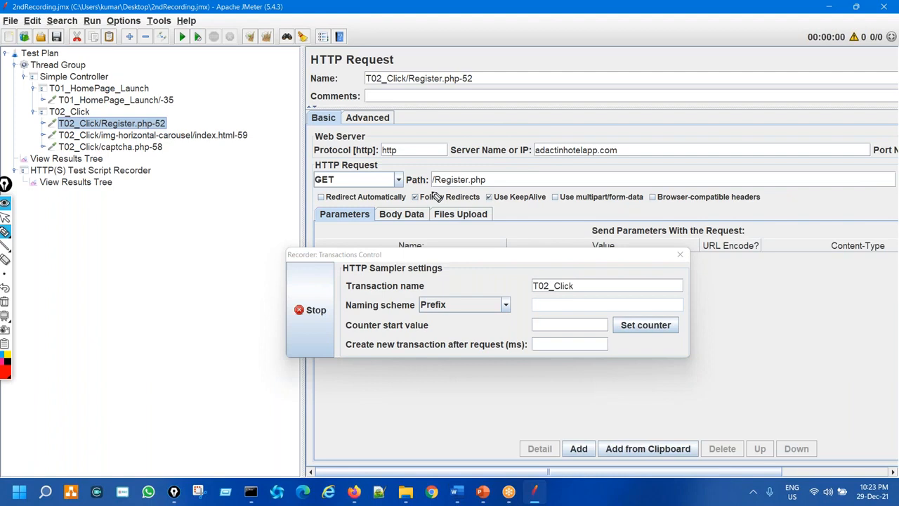
{"action": "left_click_drag", "start_coordinate": [435, 183], "coordinate": [430, 191]}
{"action": "left_click", "coordinate": [203, 136]}
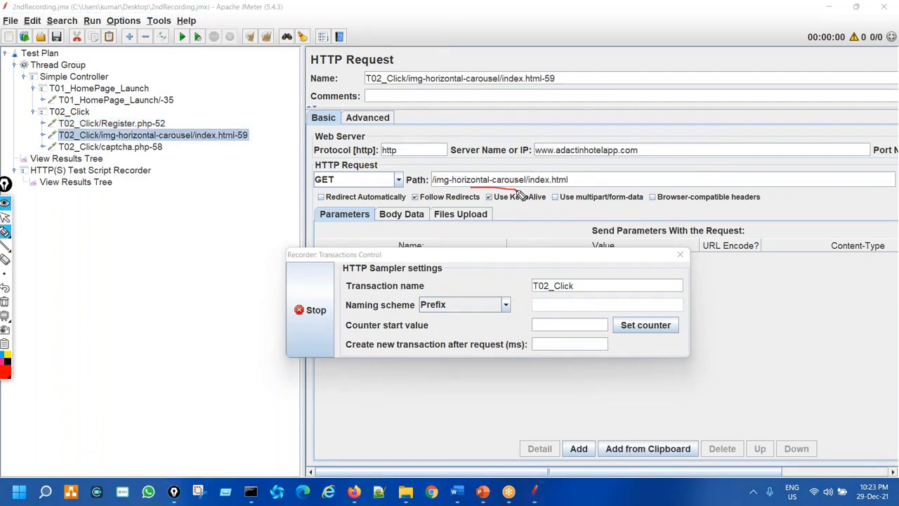
{"action": "left_click", "coordinate": [149, 148]}
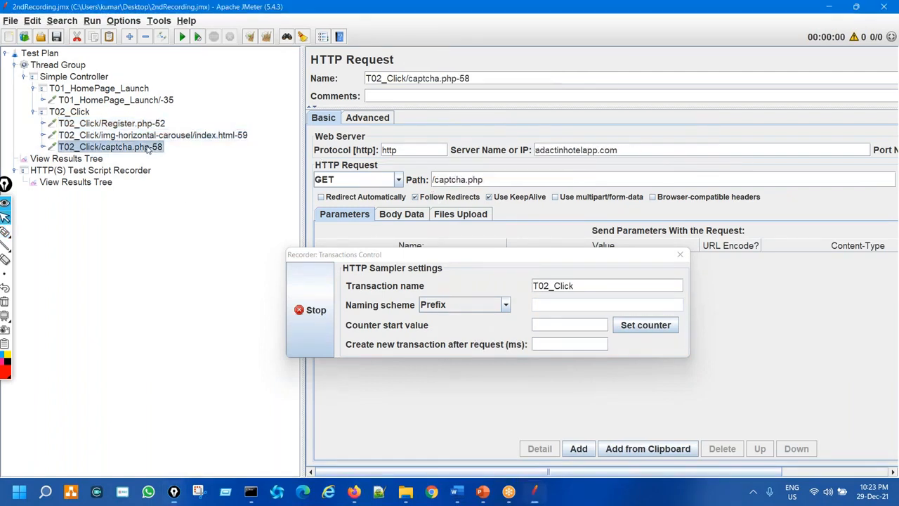
- View the recorder's View Results Tree and move the Transactions Control window off the results list
{"action": "left_click", "coordinate": [102, 184]}
{"action": "left_click_drag", "start_coordinate": [365, 255], "coordinate": [565, 148]}
{"action": "key", "text": "ctrl+shift+3"}
{"action": "left_click_drag", "start_coordinate": [440, 274], "coordinate": [479, 382]}
{"action": "key", "text": "ctrl+shift+6"}
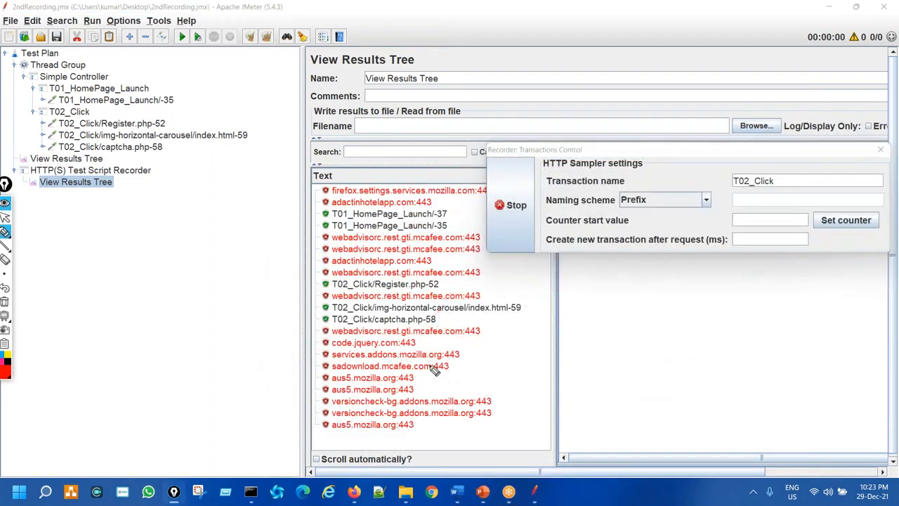
- Circle and underline the mozilla.org, mcafee.com and other port 443 entries in the results list, and point an arrow at the recorder
{"action": "mouse_move", "coordinate": [379, 333]}
{"action": "left_mouse_down"}
{"action": "mouse_move", "coordinate": [331, 361]}
{"action": "mouse_move", "coordinate": [454, 443]}
{"action": "mouse_move", "coordinate": [459, 375]}
{"action": "left_mouse_up"}
{"action": "mouse_move", "coordinate": [224, 196]}
{"action": "left_mouse_down"}
{"action": "mouse_move", "coordinate": [176, 176]}
{"action": "mouse_move", "coordinate": [117, 169]}
{"action": "mouse_move", "coordinate": [133, 150]}
{"action": "left_mouse_up"}
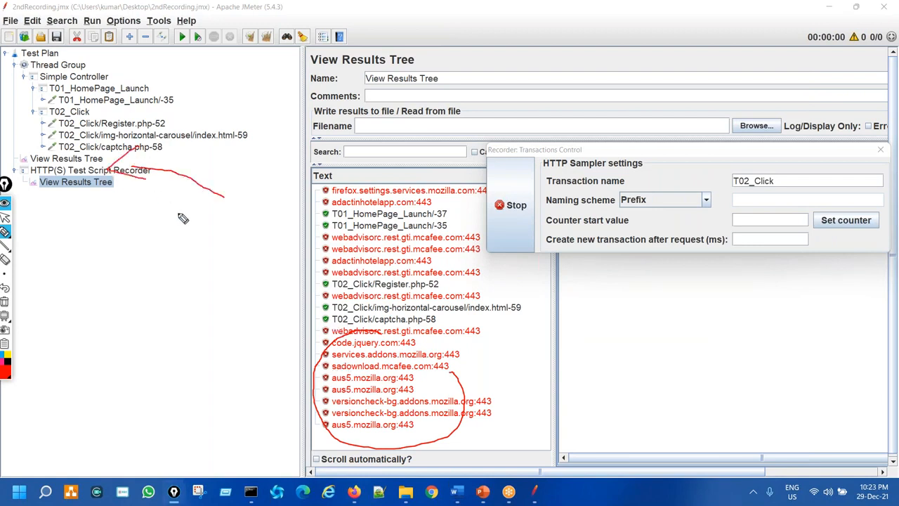
{"action": "left_click_drag", "start_coordinate": [333, 197], "coordinate": [502, 195]}
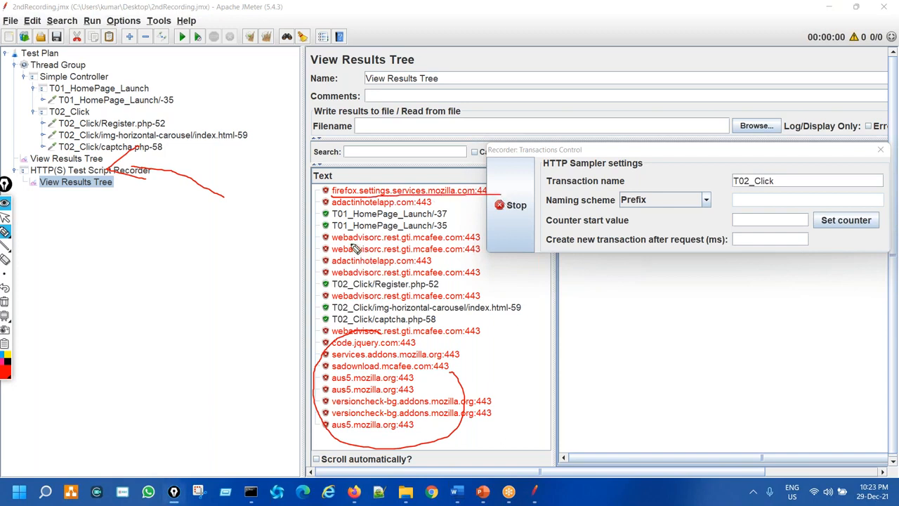
{"action": "left_click_drag", "start_coordinate": [333, 246], "coordinate": [478, 250]}
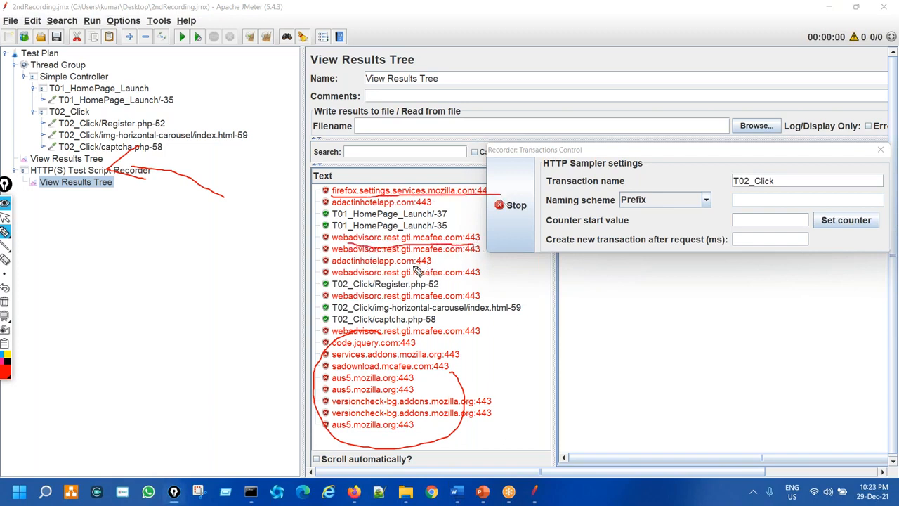
{"action": "left_click_drag", "start_coordinate": [393, 261], "coordinate": [470, 260]}
{"action": "left_click_drag", "start_coordinate": [332, 276], "coordinate": [480, 275]}
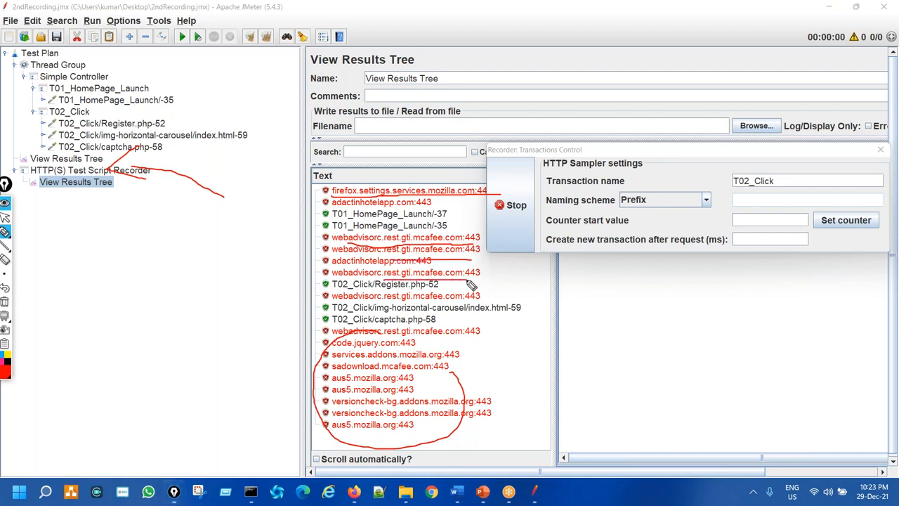
{"action": "left_click_drag", "start_coordinate": [370, 337], "coordinate": [470, 340]}
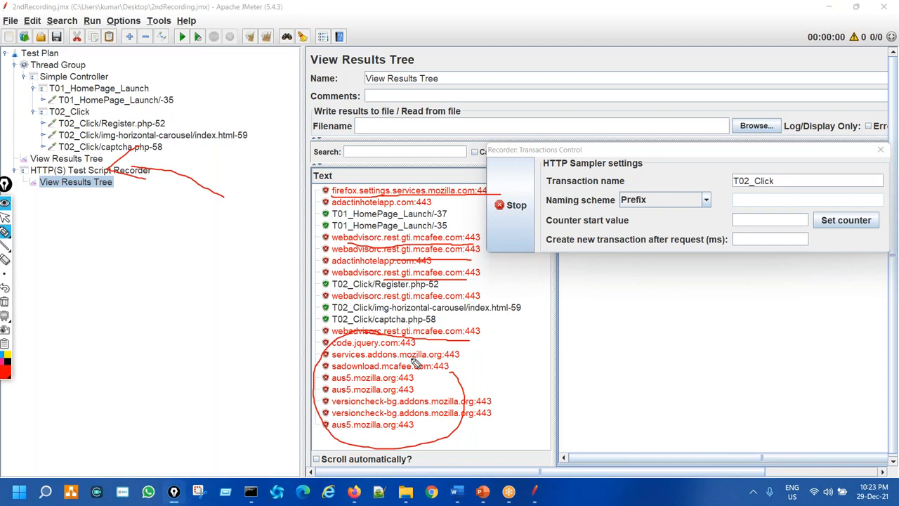
{"action": "left_click_drag", "start_coordinate": [379, 362], "coordinate": [444, 365]}
{"action": "left_click_drag", "start_coordinate": [384, 415], "coordinate": [432, 403]}
{"action": "left_click_drag", "start_coordinate": [398, 429], "coordinate": [418, 424]}
{"action": "mouse_move", "coordinate": [406, 333]}
{"action": "left_mouse_down"}
{"action": "mouse_move", "coordinate": [320, 411]}
{"action": "mouse_move", "coordinate": [466, 355]}
{"action": "mouse_move", "coordinate": [401, 333]}
{"action": "left_mouse_up"}
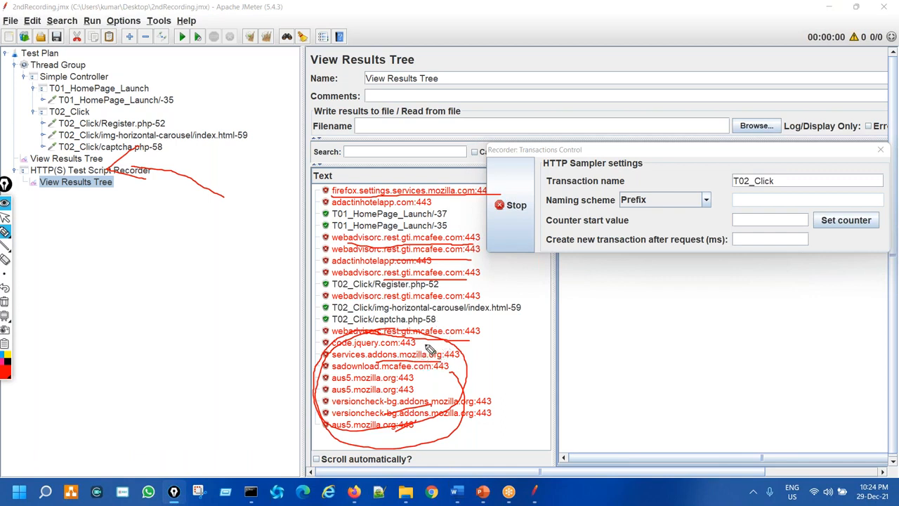
- Clear the pen markings and stop the script recording
{"action": "key", "text": "ctrl+shift+7"}
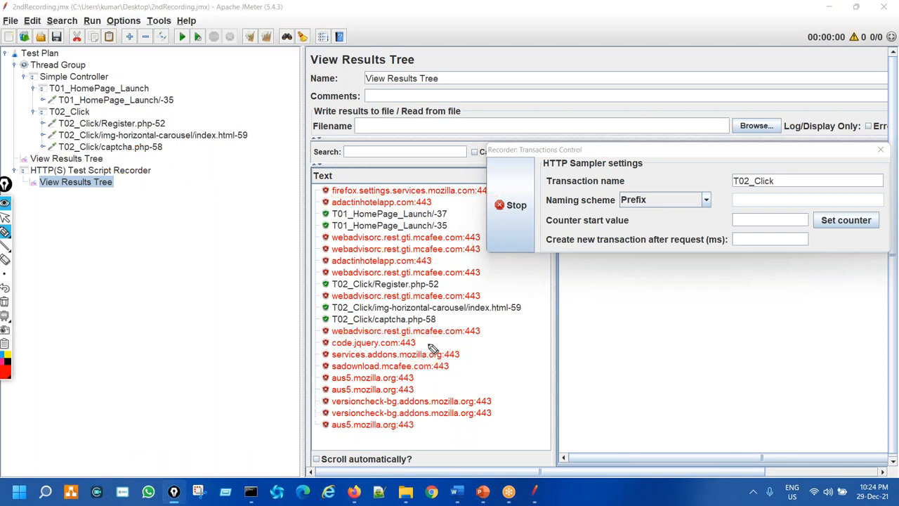
{"action": "key", "text": "ctrl+shift+2"}
{"action": "left_click", "coordinate": [512, 187]}
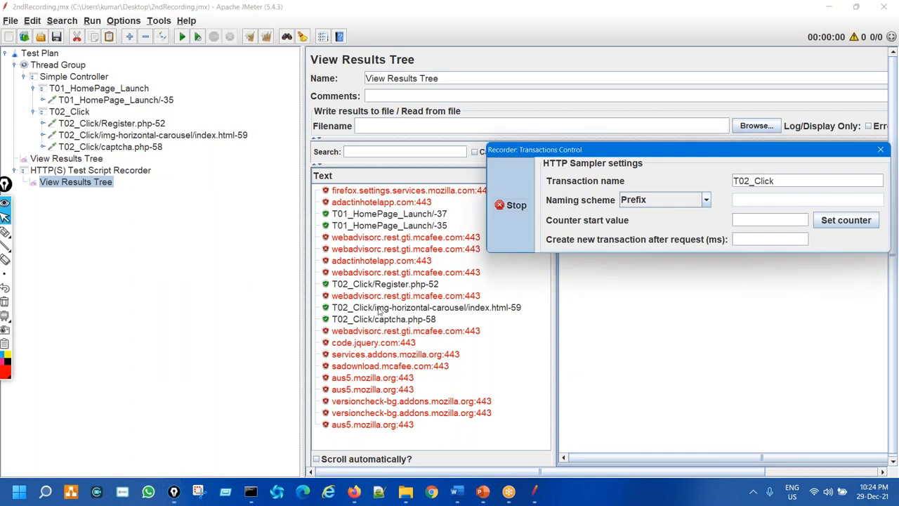
- Switch to the PowerPoint ports slide, circle 7777/7778, localhost and 127.0.0.1, and put a tick beneath the local domain name note
{"action": "left_click", "coordinate": [483, 493]}
{"action": "mouse_move", "coordinate": [152, 99]}
{"action": "left_mouse_down"}
{"action": "mouse_move", "coordinate": [141, 109]}
{"action": "mouse_move", "coordinate": [186, 119]}
{"action": "mouse_move", "coordinate": [168, 101]}
{"action": "left_mouse_up"}
{"action": "left_click_drag", "start_coordinate": [111, 170], "coordinate": [137, 171]}
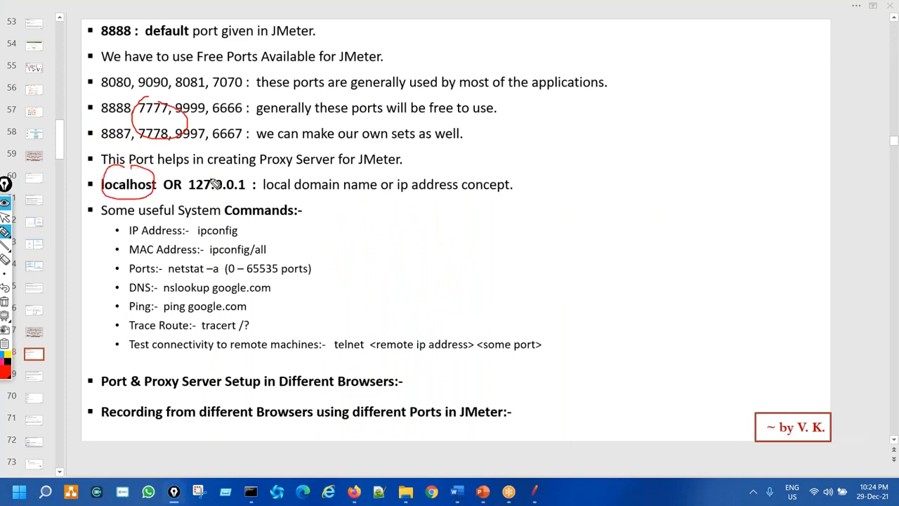
{"action": "mouse_move", "coordinate": [209, 174]}
{"action": "left_mouse_down"}
{"action": "mouse_move", "coordinate": [186, 193]}
{"action": "mouse_move", "coordinate": [278, 199]}
{"action": "mouse_move", "coordinate": [245, 174]}
{"action": "mouse_move", "coordinate": [211, 172]}
{"action": "left_mouse_up"}
{"action": "left_click_drag", "start_coordinate": [272, 201], "coordinate": [311, 198]}
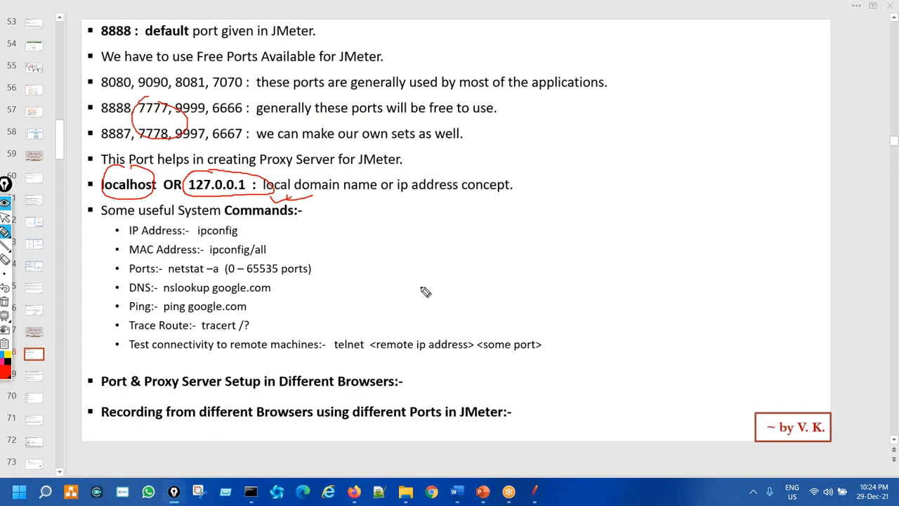
- Bracket the system commands list, underline the browser proxy setup heading, circle the different Ports wording, and clear all markings
{"action": "mouse_move", "coordinate": [111, 225]}
{"action": "left_mouse_down"}
{"action": "mouse_move", "coordinate": [104, 276]}
{"action": "mouse_move", "coordinate": [172, 340]}
{"action": "left_mouse_up"}
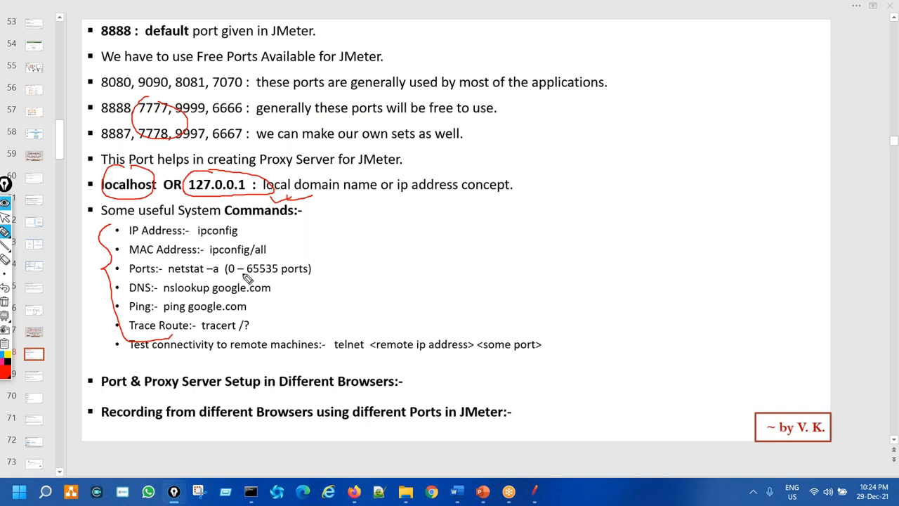
{"action": "mouse_move", "coordinate": [261, 223]}
{"action": "left_mouse_down"}
{"action": "mouse_move", "coordinate": [302, 290]}
{"action": "mouse_move", "coordinate": [268, 351]}
{"action": "left_mouse_up"}
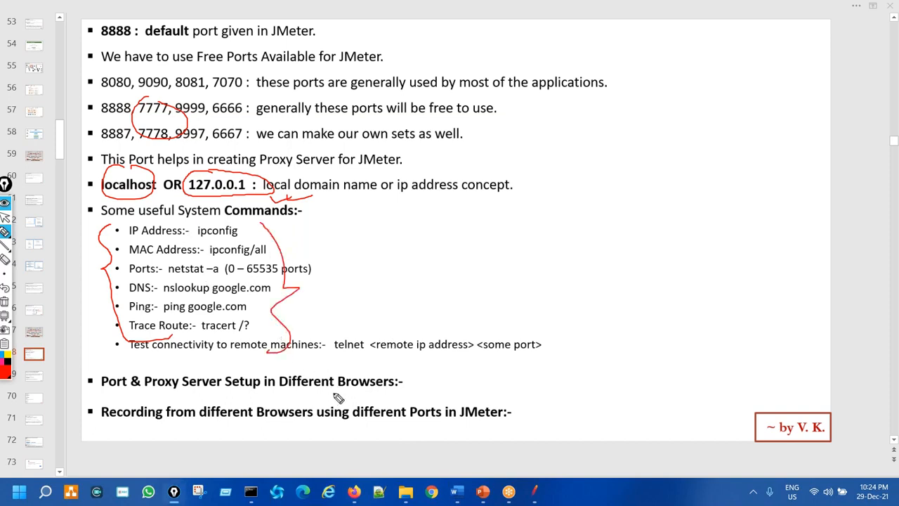
{"action": "left_click_drag", "start_coordinate": [159, 397], "coordinate": [382, 396]}
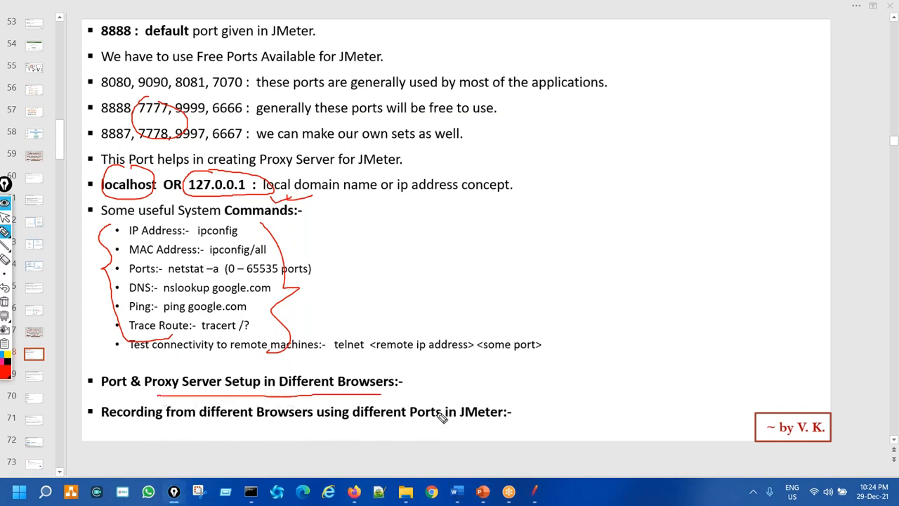
{"action": "mouse_move", "coordinate": [442, 394]}
{"action": "left_mouse_down"}
{"action": "mouse_move", "coordinate": [370, 411]}
{"action": "mouse_move", "coordinate": [436, 398]}
{"action": "left_mouse_up"}
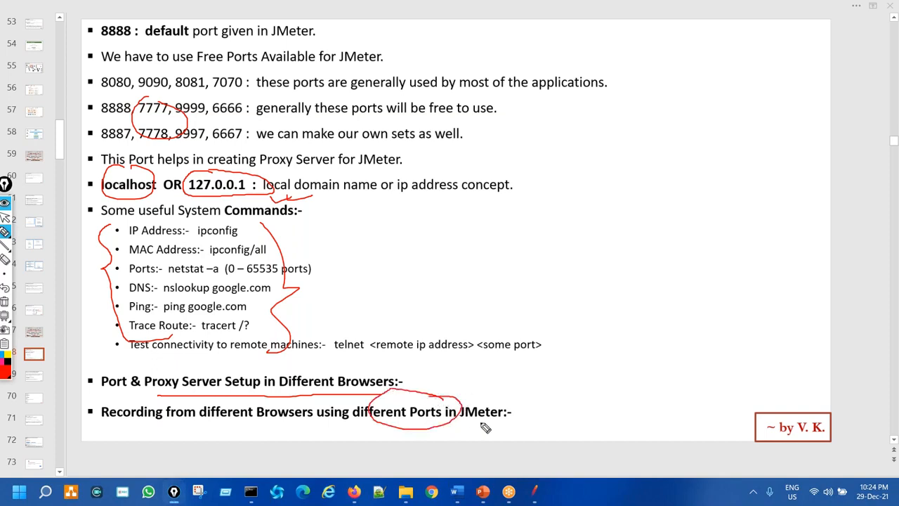
{"action": "key", "text": "ctrl+shift+7"}
{"action": "key", "text": "ctrl+shift+2"}
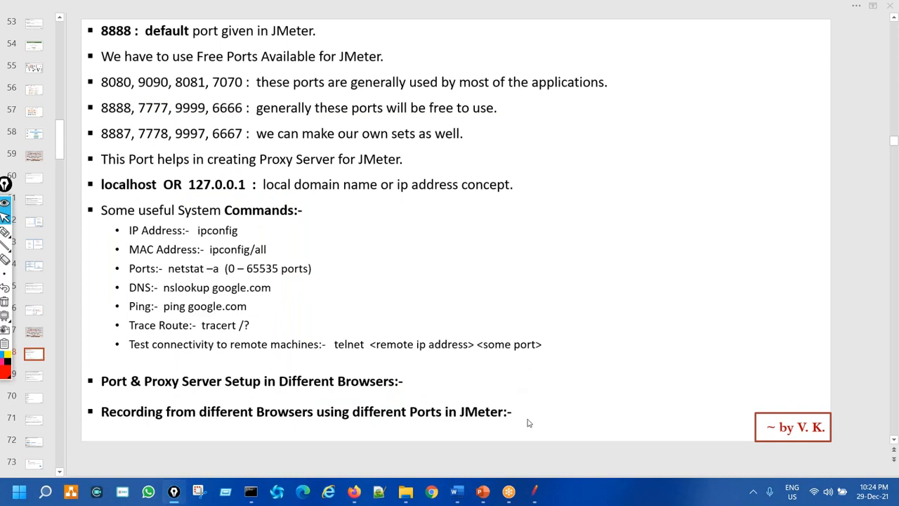
- Switch to JMeter, open the HTTP(S) Test Script Recorder settings and narrow the test plan tree
{"action": "left_click", "coordinate": [533, 493]}
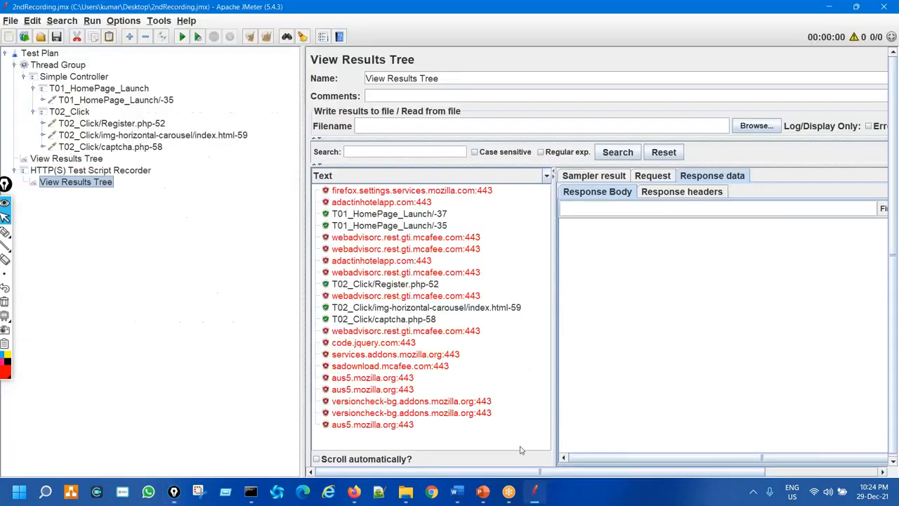
{"action": "left_click", "coordinate": [101, 171]}
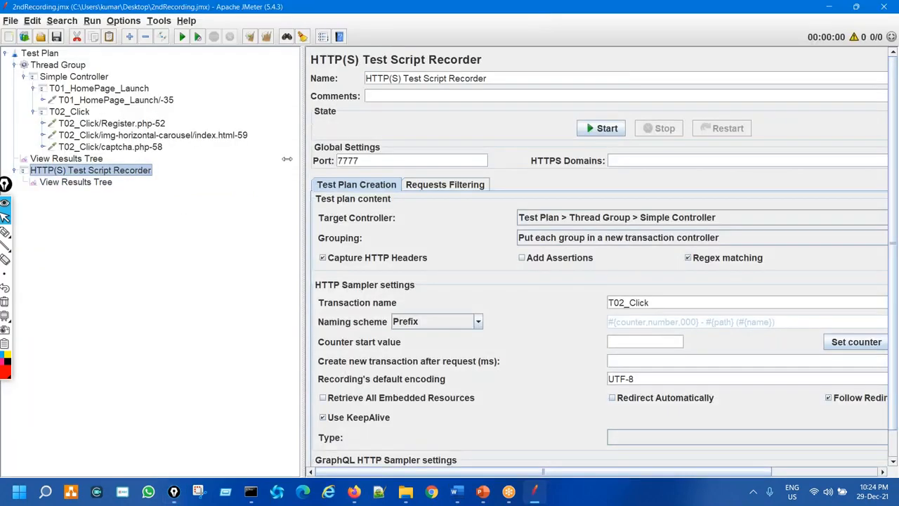
{"action": "left_click_drag", "start_coordinate": [287, 159], "coordinate": [246, 160]}
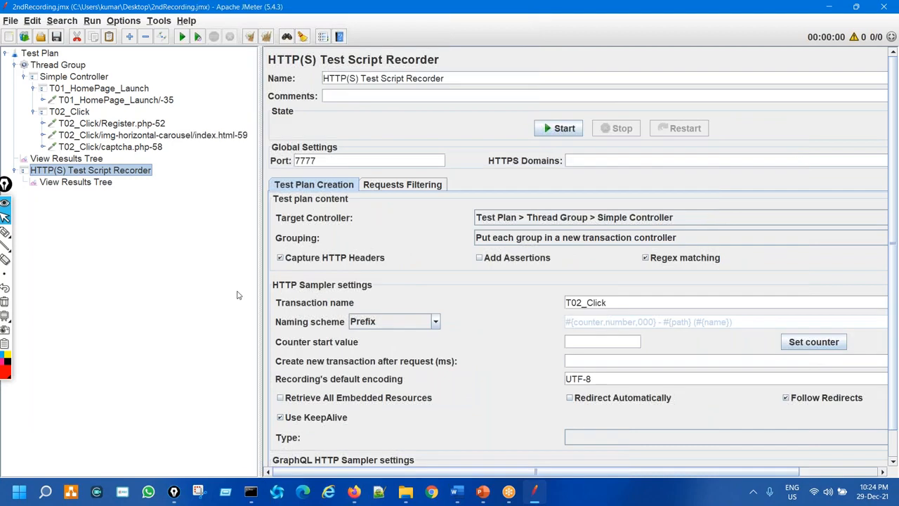
- Underline the recorder heading and circle the naming scheme, clear the markings, and select Prefix as the naming scheme
{"action": "left_click", "coordinate": [436, 321]}
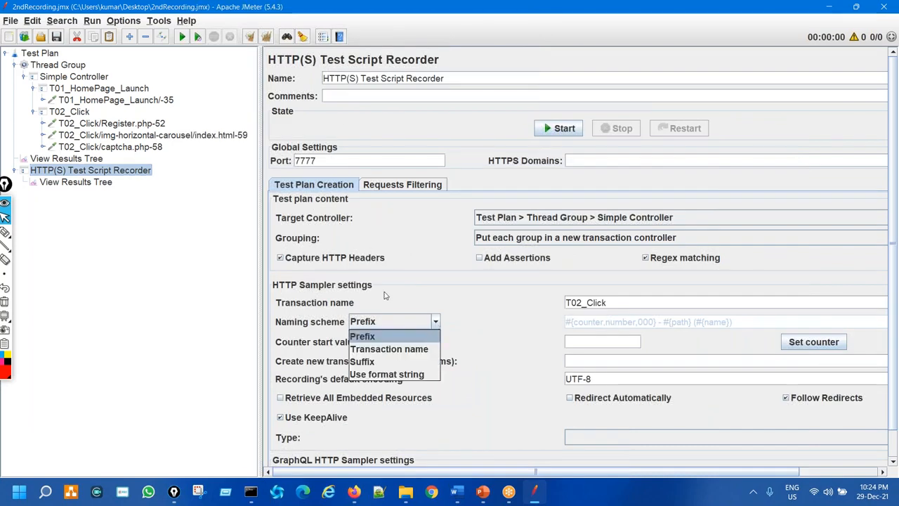
{"action": "key", "text": "ctrl+shift+3"}
{"action": "left_click_drag", "start_coordinate": [414, 68], "coordinate": [497, 56]}
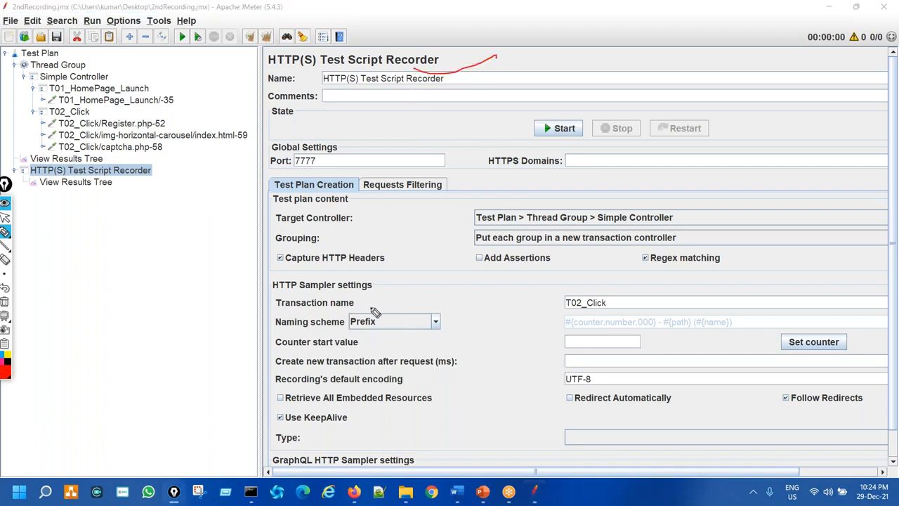
{"action": "mouse_move", "coordinate": [370, 307]}
{"action": "left_mouse_down"}
{"action": "mouse_move", "coordinate": [352, 326]}
{"action": "mouse_move", "coordinate": [360, 310]}
{"action": "mouse_move", "coordinate": [341, 309]}
{"action": "mouse_move", "coordinate": [367, 347]}
{"action": "mouse_move", "coordinate": [376, 308]}
{"action": "left_mouse_up"}
{"action": "key", "text": "ctrl+shift+7"}
{"action": "key", "text": "ctrl+shift+2"}
{"action": "left_click", "coordinate": [435, 323]}
{"action": "left_click", "coordinate": [380, 338]}
- Circle the area around the recorder's HTTPS Domains setting, and clear the pen markings
{"action": "key", "text": "ctrl+shift+3"}
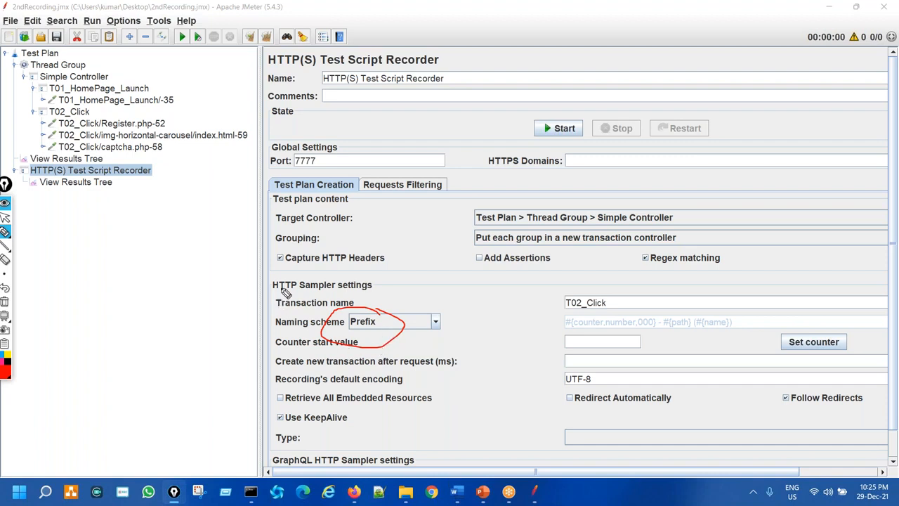
{"action": "mouse_move", "coordinate": [466, 128]}
{"action": "left_mouse_down"}
{"action": "mouse_move", "coordinate": [593, 158]}
{"action": "mouse_move", "coordinate": [500, 121]}
{"action": "left_mouse_up"}
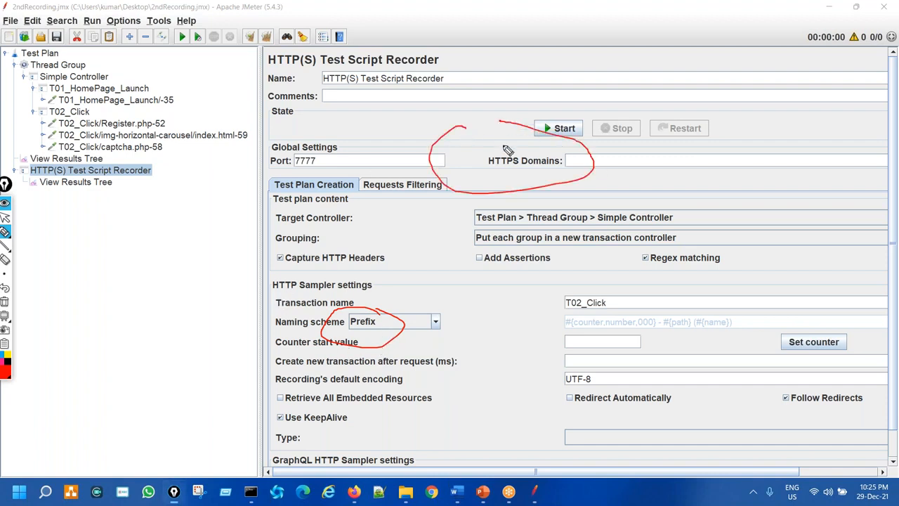
{"action": "key", "text": "ctrl+shift+7"}
{"action": "key", "text": "ctrl+shift+2"}
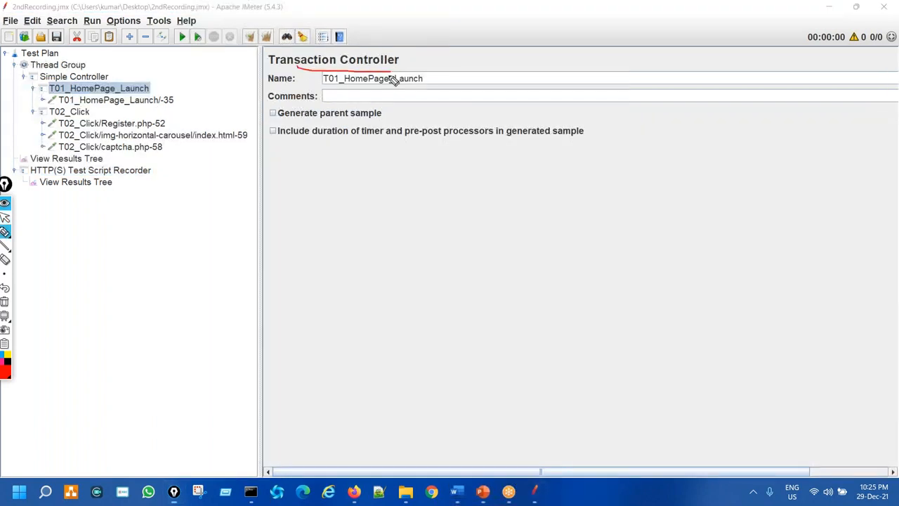
- View the T01_HomePage_Launch/-35 request, circle its HTTP Request heading and name, and clear the markings
{"action": "left_click", "coordinate": [160, 100]}
{"action": "key", "text": "ctrl+shift+3"}
{"action": "mouse_move", "coordinate": [317, 61]}
{"action": "left_mouse_down"}
{"action": "mouse_move", "coordinate": [343, 147]}
{"action": "mouse_move", "coordinate": [350, 95]}
{"action": "left_mouse_up"}
{"action": "left_click_drag", "start_coordinate": [421, 64], "coordinate": [380, 66]}
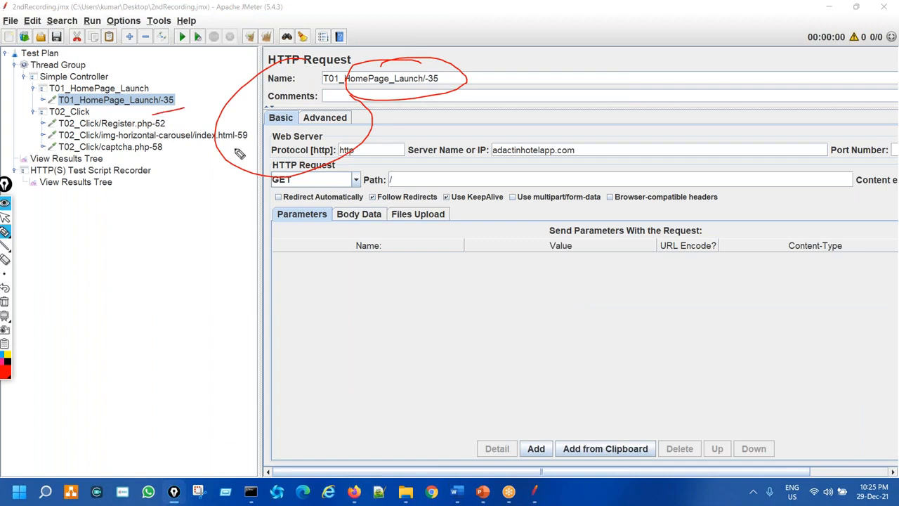
{"action": "key", "text": "ctrl+shift+7"}
{"action": "key", "text": "ctrl+shift+2"}
- View the T02_Click transaction controller, mark its heading with the pen, and clear the marking
{"action": "left_click", "coordinate": [74, 114]}
{"action": "key", "text": "ctrl+shift+3"}
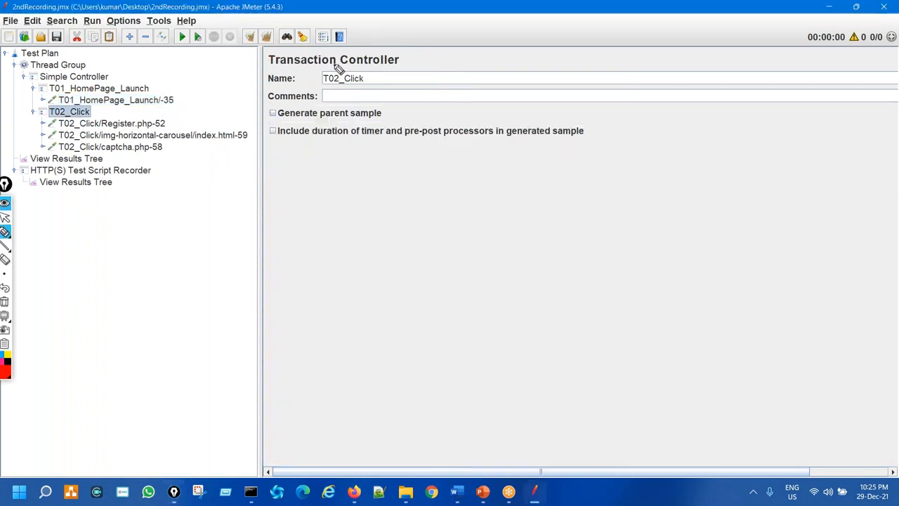
{"action": "left_click_drag", "start_coordinate": [351, 65], "coordinate": [355, 68]}
{"action": "key", "text": "ctrl+shift+7"}
{"action": "key", "text": "ctrl+shift+2"}
- Look through the three T02_Click requests, mark the Register.php-52 request's name with the pen, and clear the markings
{"action": "left_click", "coordinate": [153, 125]}
{"action": "left_click", "coordinate": [160, 137]}
{"action": "left_click", "coordinate": [156, 146]}
{"action": "left_click", "coordinate": [155, 126]}
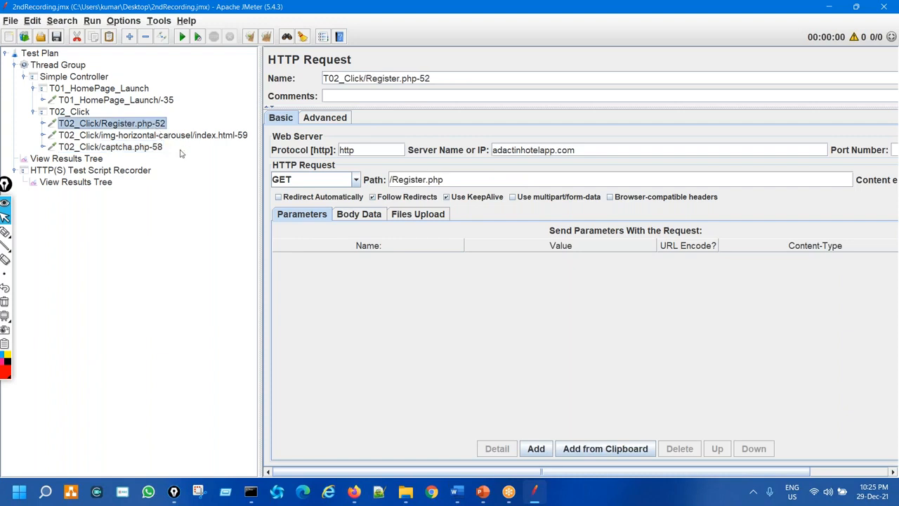
{"action": "key", "text": "ctrl+shift+3"}
{"action": "left_click_drag", "start_coordinate": [363, 87], "coordinate": [441, 78]}
{"action": "mouse_move", "coordinate": [352, 70]}
{"action": "left_mouse_down"}
{"action": "mouse_move", "coordinate": [326, 99]}
{"action": "mouse_move", "coordinate": [377, 91]}
{"action": "mouse_move", "coordinate": [349, 65]}
{"action": "mouse_move", "coordinate": [324, 88]}
{"action": "mouse_move", "coordinate": [329, 95]}
{"action": "mouse_move", "coordinate": [364, 86]}
{"action": "mouse_move", "coordinate": [341, 70]}
{"action": "left_mouse_up"}
{"action": "key", "text": "ctrl+shift+7"}
{"action": "key", "text": "ctrl+shift+2"}
- View the img-horizontal-carousel request, and circle the T02_Click prefix in the captcha.php request's name
{"action": "left_click", "coordinate": [175, 137]}
{"action": "key", "text": "ctrl+shift+3"}
{"action": "key", "text": "ctrl+shift+7"}
{"action": "key", "text": "ctrl+shift+2"}
{"action": "left_click", "coordinate": [144, 148]}
{"action": "key", "text": "ctrl+shift+3"}
{"action": "mouse_move", "coordinate": [349, 65]}
{"action": "left_mouse_down"}
{"action": "mouse_move", "coordinate": [377, 85]}
{"action": "mouse_move", "coordinate": [367, 68]}
{"action": "left_mouse_up"}
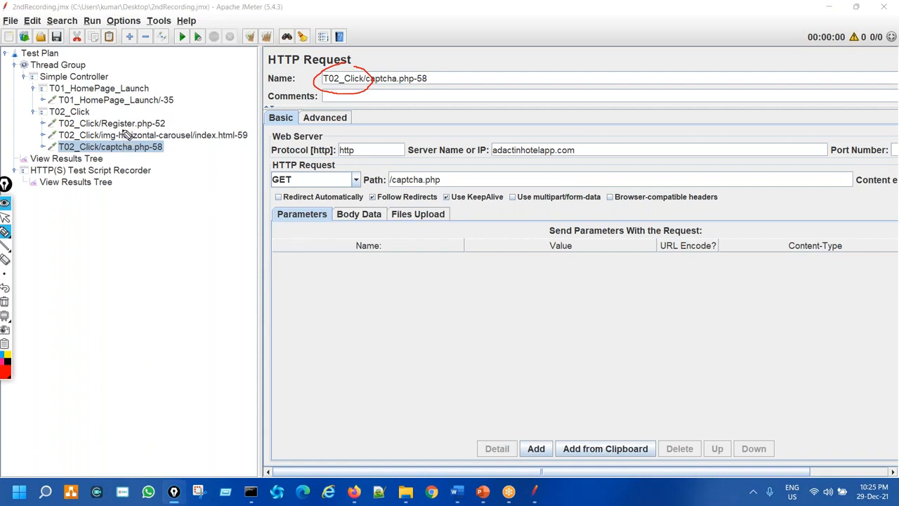
- Mark the T02_Click prefix and php-52 ending of the Register.php request in the tree, and mark the carousel request beneath it
{"action": "mouse_move", "coordinate": [114, 129]}
{"action": "left_mouse_down"}
{"action": "mouse_move", "coordinate": [167, 135]}
{"action": "mouse_move", "coordinate": [136, 128]}
{"action": "mouse_move", "coordinate": [163, 121]}
{"action": "left_mouse_up"}
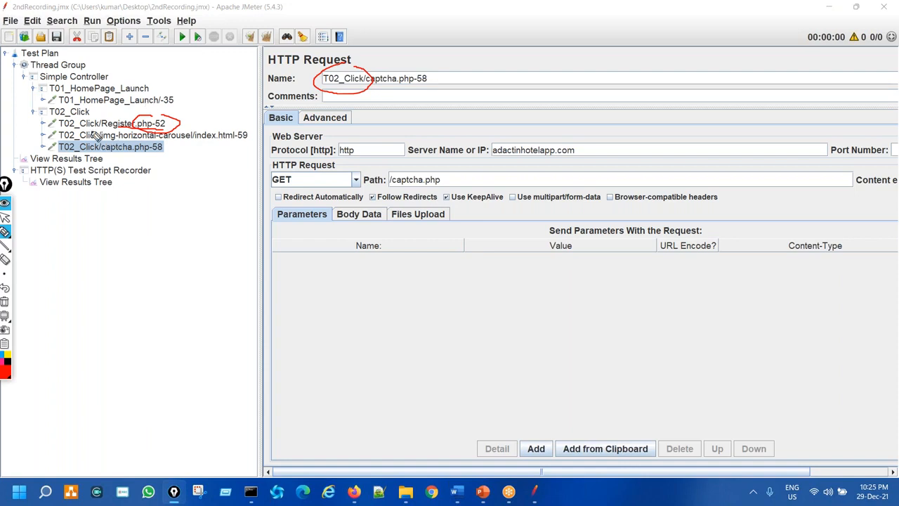
{"action": "mouse_move", "coordinate": [77, 120]}
{"action": "left_mouse_down"}
{"action": "mouse_move", "coordinate": [62, 127]}
{"action": "mouse_move", "coordinate": [102, 125]}
{"action": "left_mouse_up"}
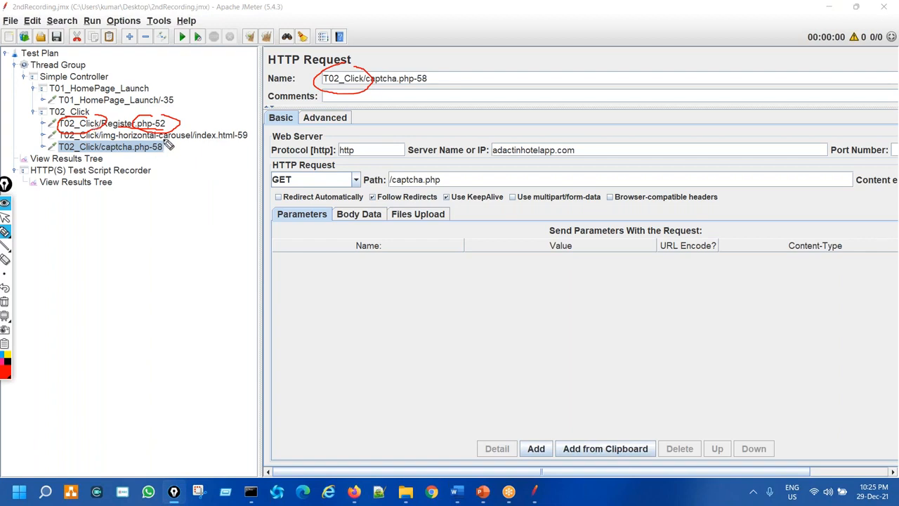
{"action": "mouse_move", "coordinate": [234, 141]}
{"action": "left_mouse_down"}
{"action": "mouse_move", "coordinate": [58, 137]}
{"action": "mouse_move", "coordinate": [79, 130]}
{"action": "left_mouse_up"}
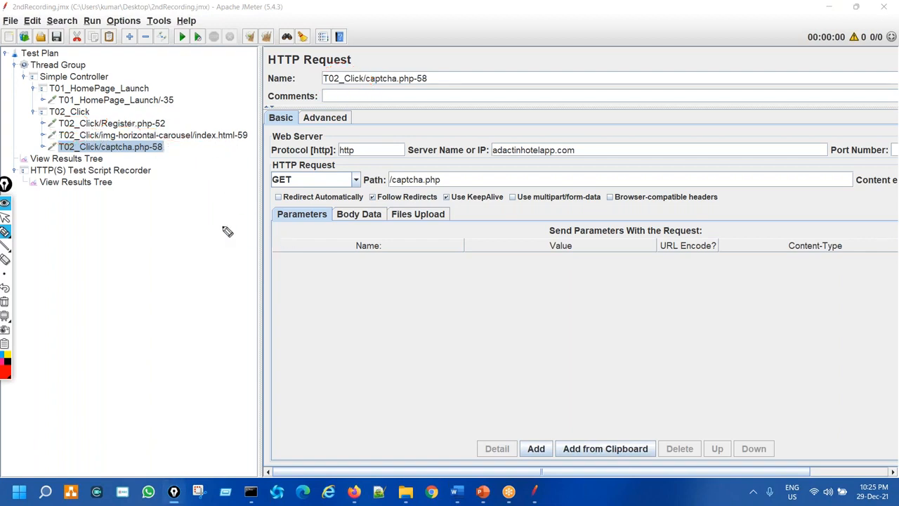
- Return to the HTTP(S) Test Script Recorder, circle the naming scheme setting, and select Prefix again
{"action": "left_click", "coordinate": [138, 170]}
{"action": "key", "text": "ctrl+shift+3"}
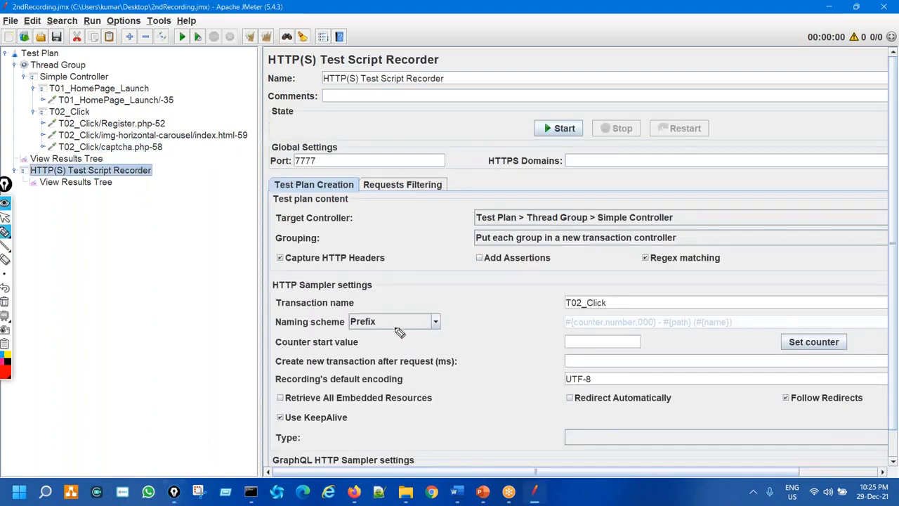
{"action": "mouse_move", "coordinate": [383, 307]}
{"action": "left_mouse_down"}
{"action": "mouse_move", "coordinate": [345, 317]}
{"action": "mouse_move", "coordinate": [336, 339]}
{"action": "mouse_move", "coordinate": [385, 304]}
{"action": "left_mouse_up"}
{"action": "mouse_move", "coordinate": [322, 334]}
{"action": "left_mouse_down"}
{"action": "mouse_move", "coordinate": [409, 332]}
{"action": "mouse_move", "coordinate": [335, 320]}
{"action": "left_mouse_up"}
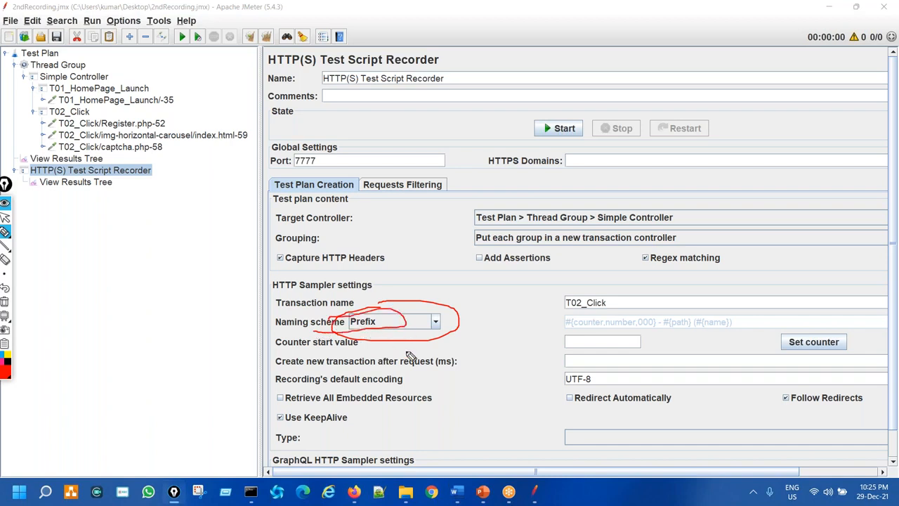
{"action": "left_click", "coordinate": [434, 324]}
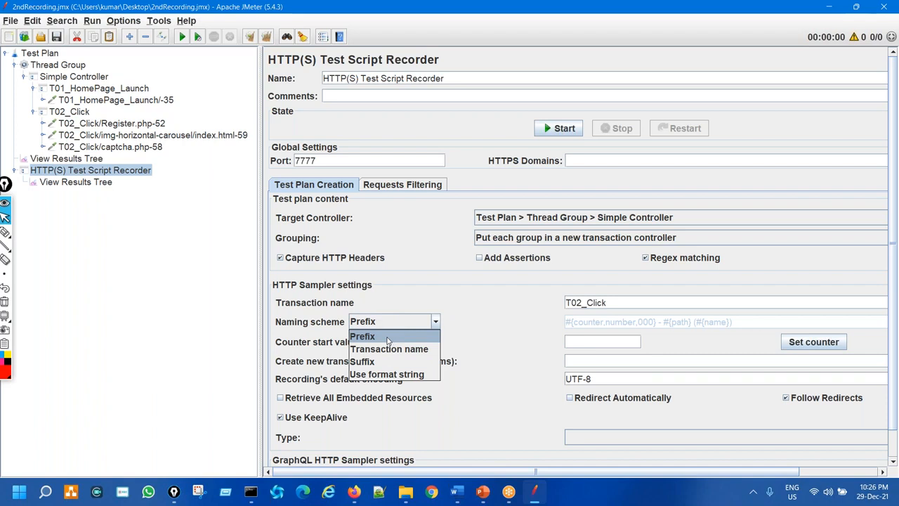
{"action": "left_click", "coordinate": [387, 341]}
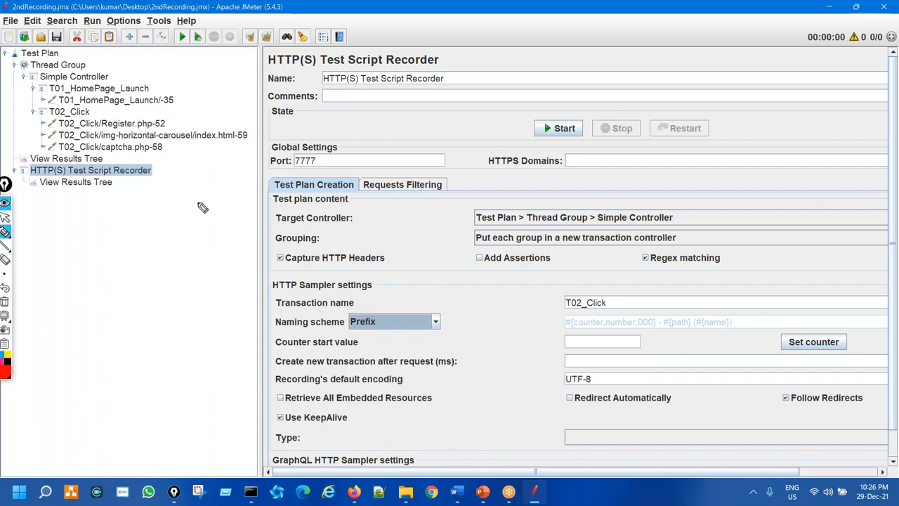
{"action": "key", "text": "ctrl+shift+2"}
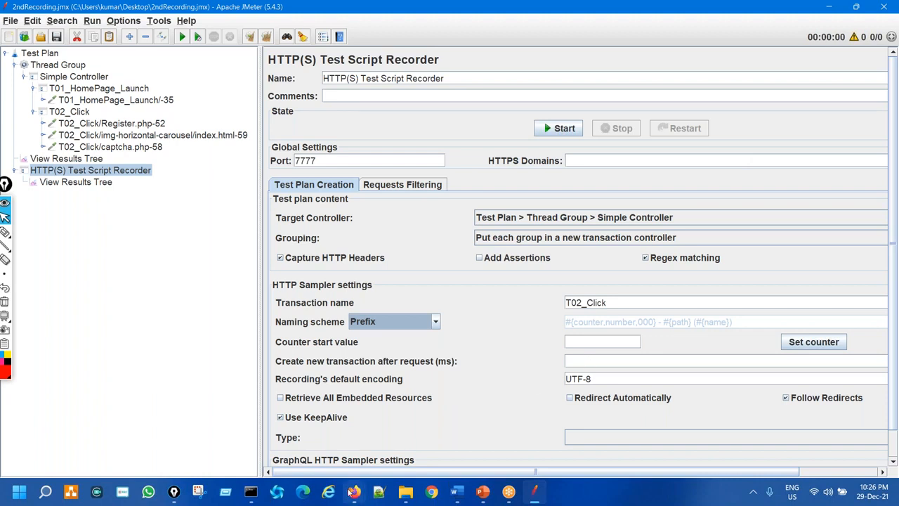
- View the proxy settings page in Firefox, and switch to PowerPoint to show slide 71 on filtering embedded resources
{"action": "mouse_move", "coordinate": [356, 491]}
{"action": "left_click", "coordinate": [345, 460]}
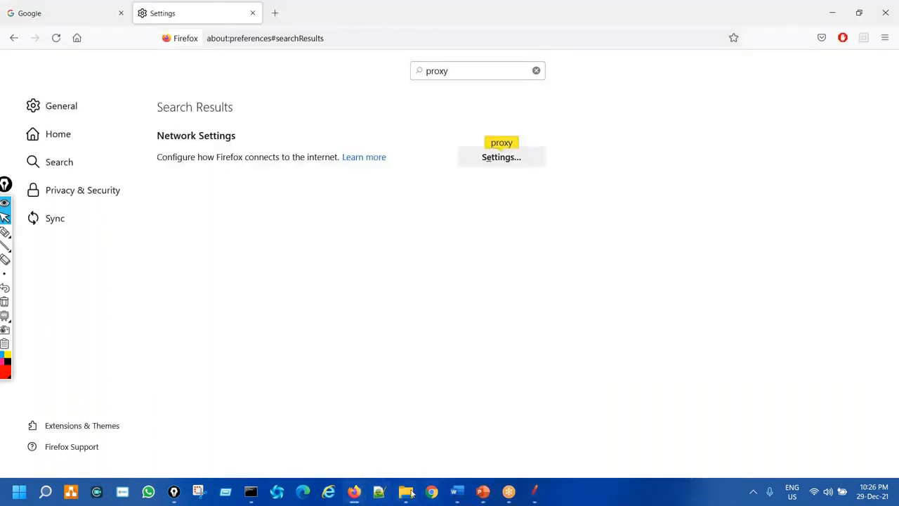
{"action": "left_click", "coordinate": [484, 491]}
{"action": "scroll", "coordinate": [483, 351], "scroll_direction": "down", "scroll_amount": 2}
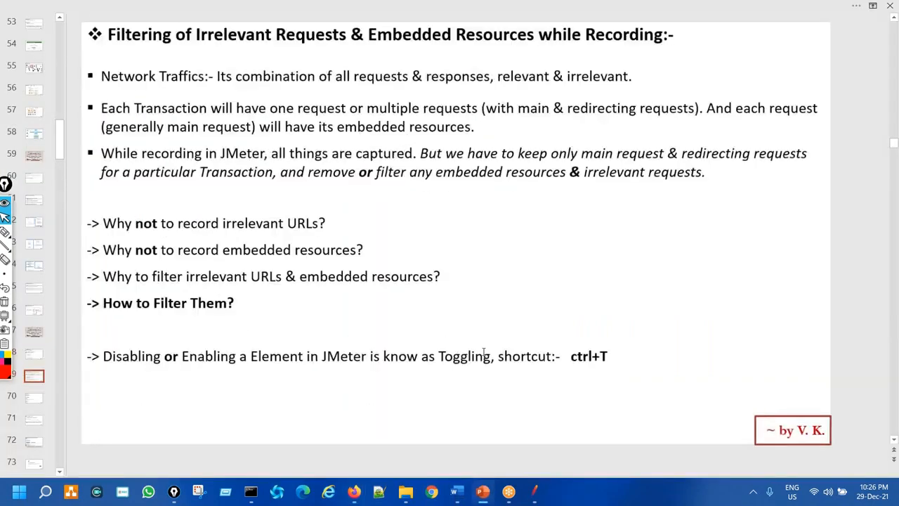
{"action": "scroll", "coordinate": [483, 354], "scroll_direction": "down", "scroll_amount": 2}
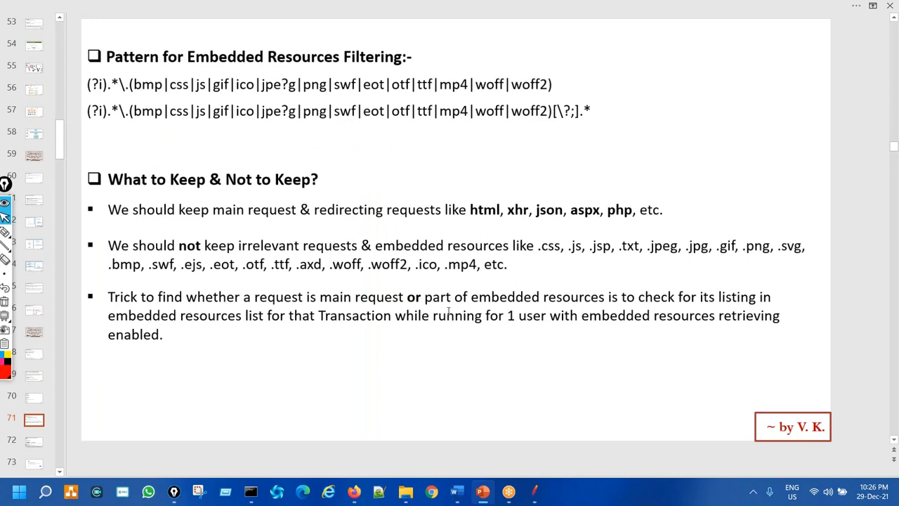
- Underline the not-to-keep heading, irrelevant requests and embedded resources, and circle the html, xhr, json, aspx and php request types
{"action": "key", "text": "ctrl+p"}
{"action": "left_click_drag", "start_coordinate": [240, 200], "coordinate": [326, 183]}
{"action": "left_click_drag", "start_coordinate": [506, 173], "coordinate": [496, 172]}
{"action": "left_click_drag", "start_coordinate": [240, 252], "coordinate": [323, 251]}
{"action": "left_click_drag", "start_coordinate": [408, 258], "coordinate": [517, 261]}
{"action": "mouse_move", "coordinate": [564, 190]}
{"action": "left_mouse_down"}
{"action": "mouse_move", "coordinate": [479, 179]}
{"action": "mouse_move", "coordinate": [444, 198]}
{"action": "mouse_move", "coordinate": [470, 220]}
{"action": "mouse_move", "coordinate": [668, 225]}
{"action": "mouse_move", "coordinate": [510, 185]}
{"action": "left_mouse_up"}
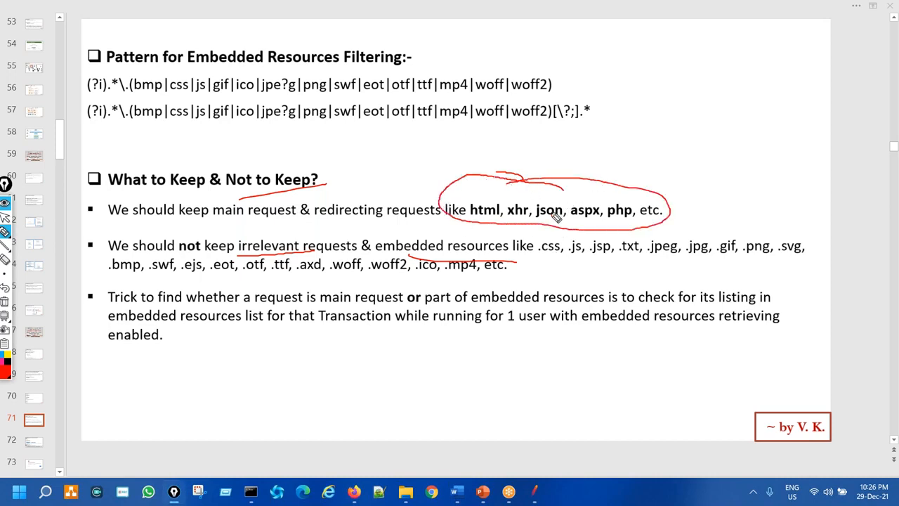